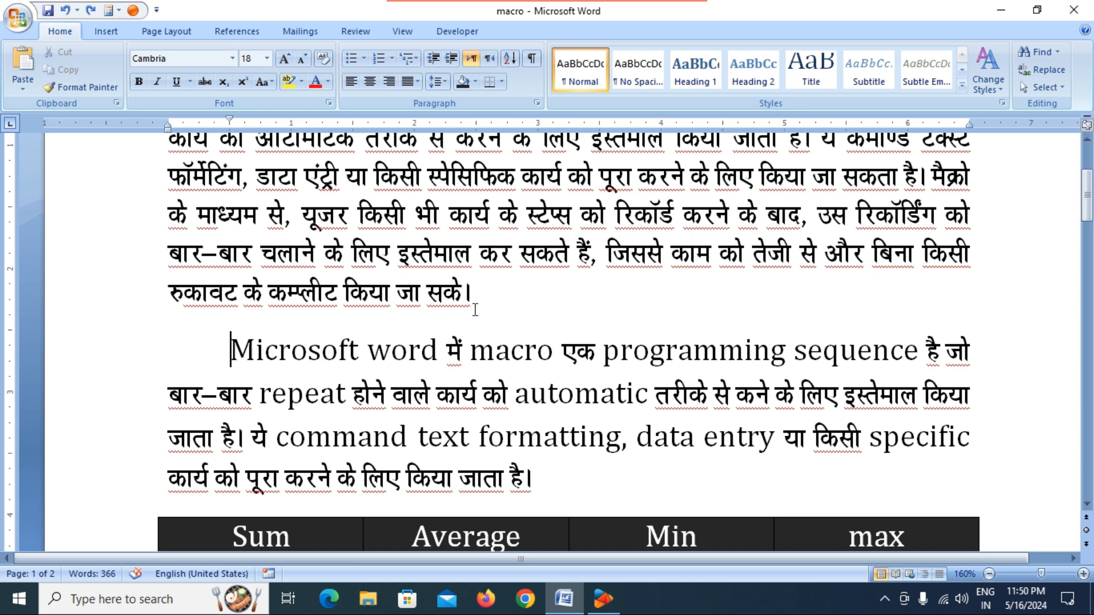
{"action": "left_click_drag", "start_coordinate": [487, 358], "coordinate": [182, 182]}
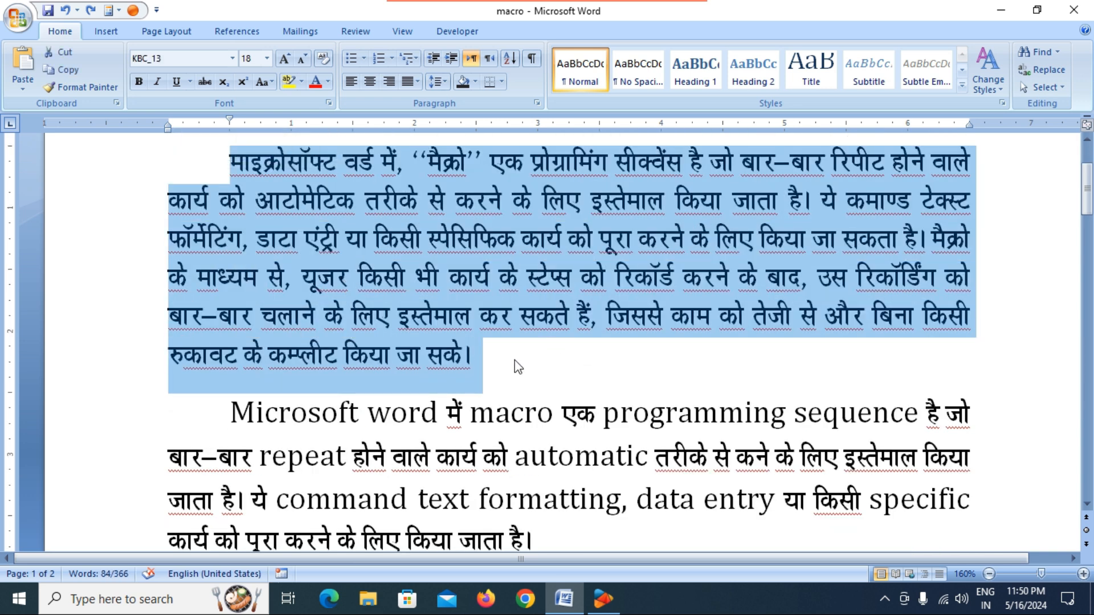
{"action": "scroll", "coordinate": [479, 357], "scroll_direction": "down", "scroll_amount": 1}
{"action": "left_click", "coordinate": [503, 436]}
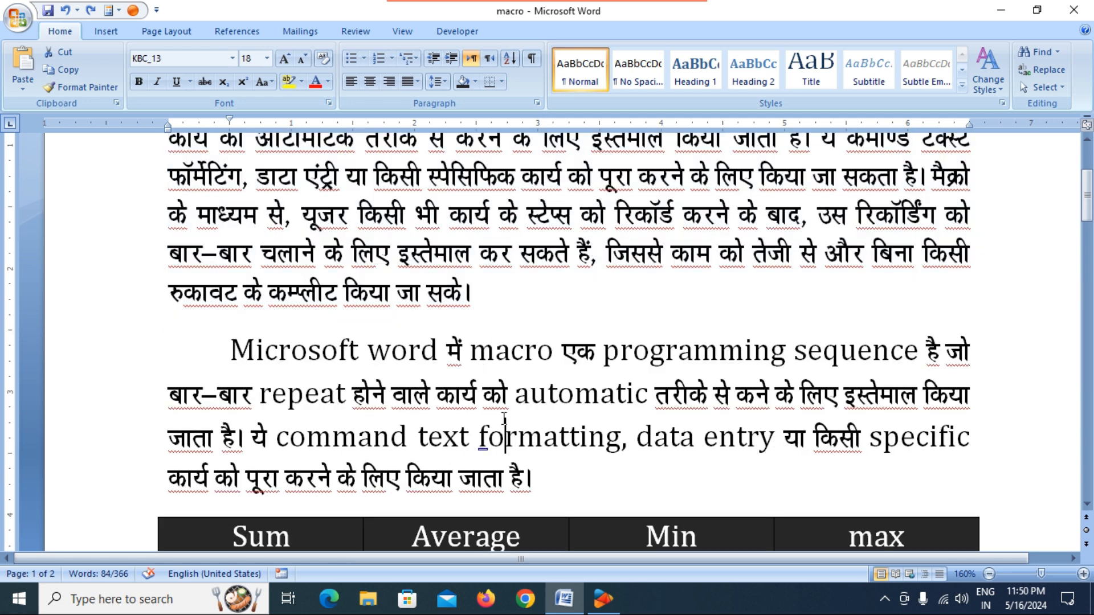
{"action": "left_click", "coordinate": [231, 350]}
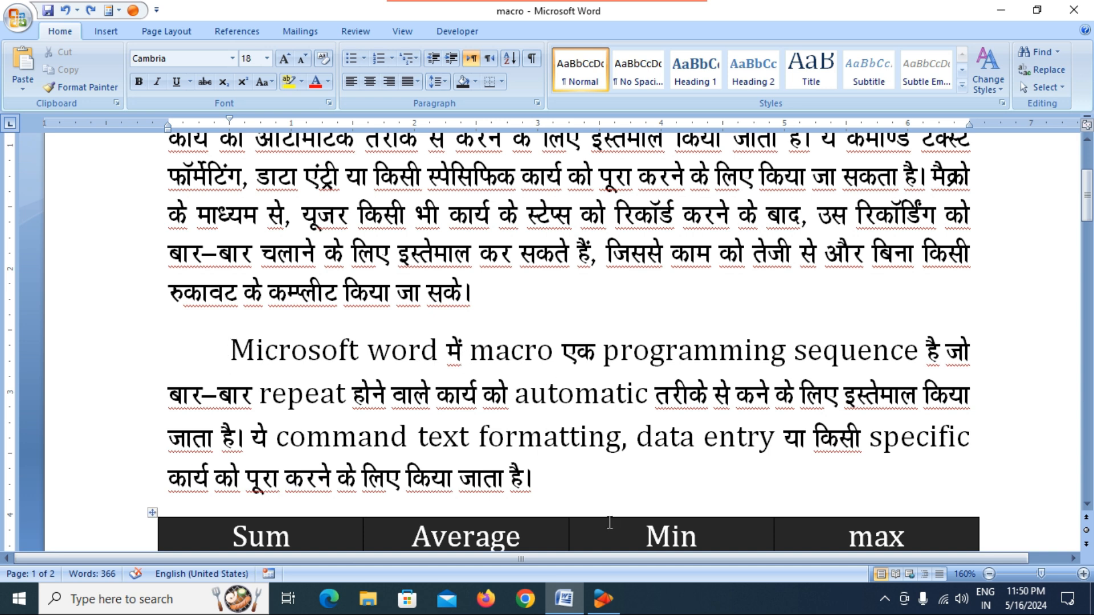
{"action": "left_click", "coordinate": [558, 482]}
{"action": "type", "text": "हीं"}
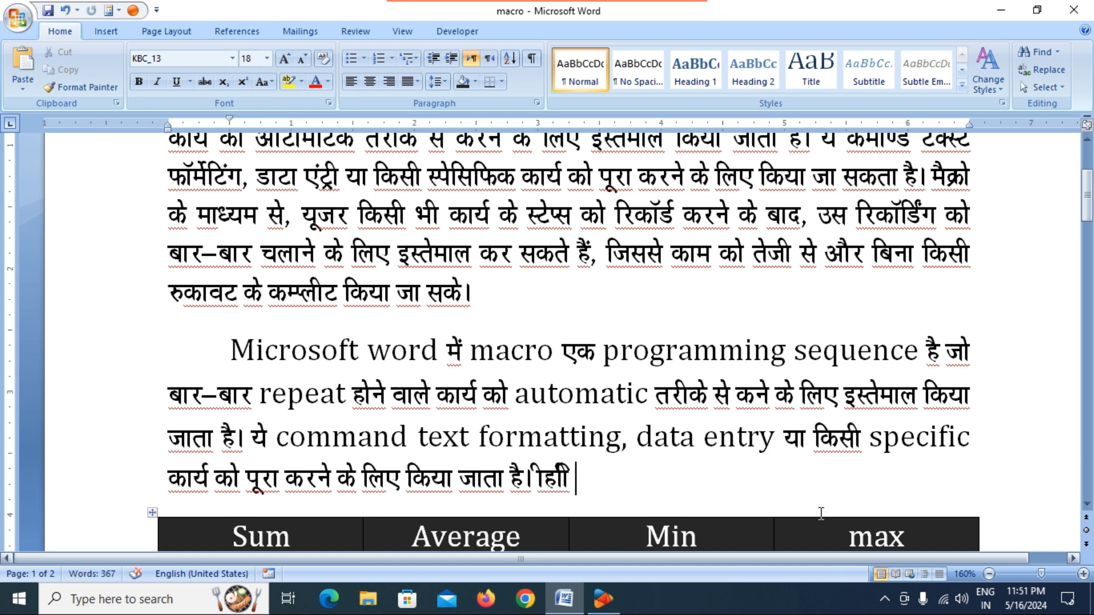
{"action": "left_click", "coordinate": [231, 61]}
{"action": "left_click", "coordinate": [230, 60]}
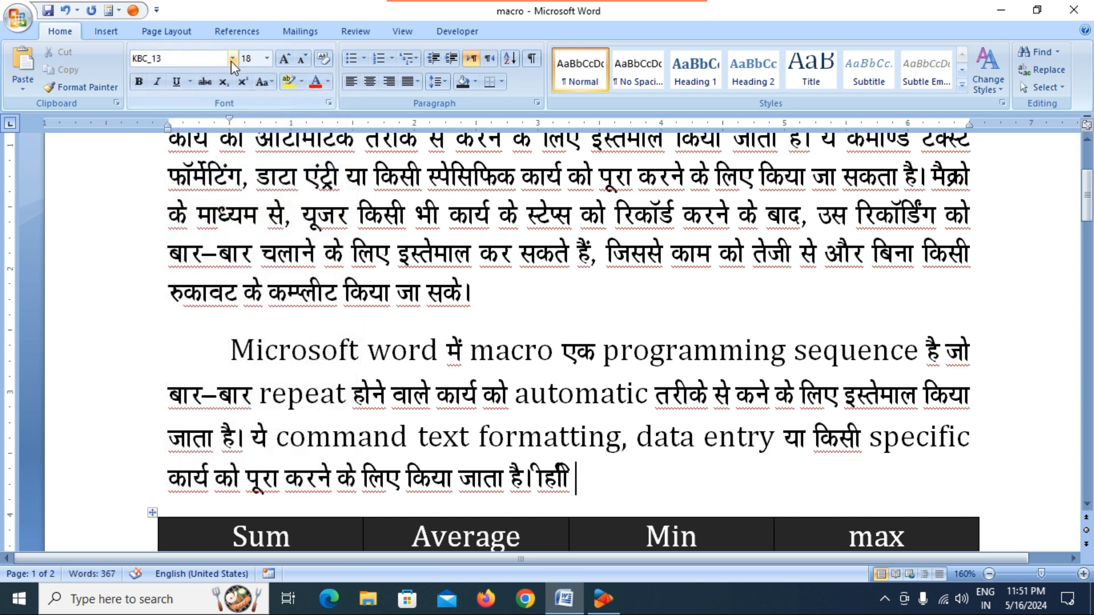
{"action": "key", "text": "BackSpace"}
{"action": "key", "text": "BackSpace"}
{"action": "key", "text": "BackSpace"}
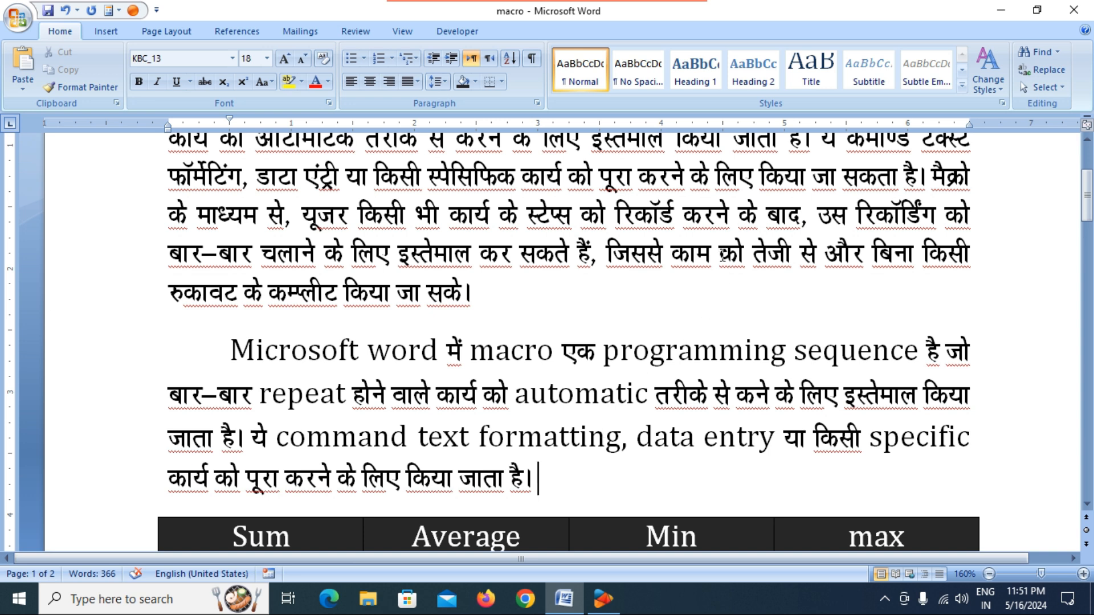
{"action": "scroll", "coordinate": [726, 251], "scroll_direction": "up", "scroll_amount": 1}
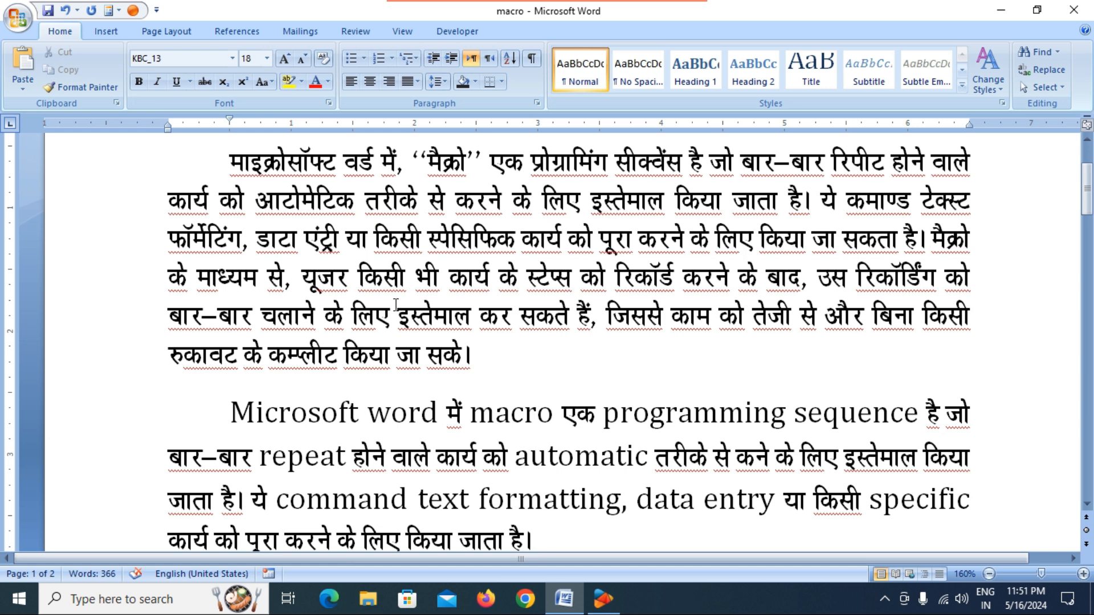
{"action": "scroll", "coordinate": [484, 485], "scroll_direction": "down", "scroll_amount": 2}
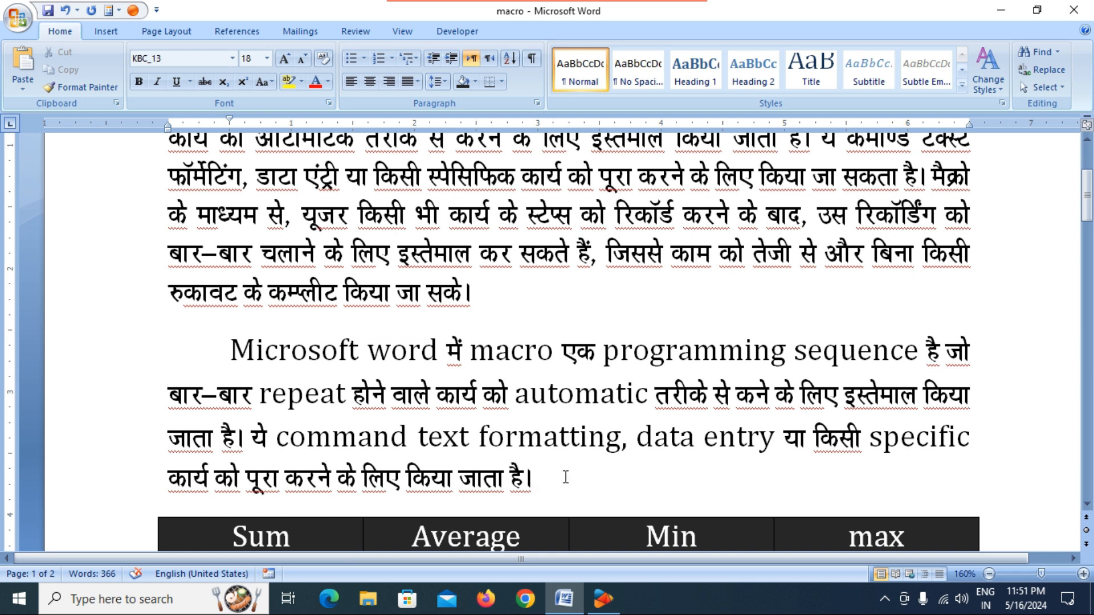
{"action": "type", "text": "कि"}
{"action": "key", "text": "BackSpace"}
{"action": "key", "text": "BackSpace"}
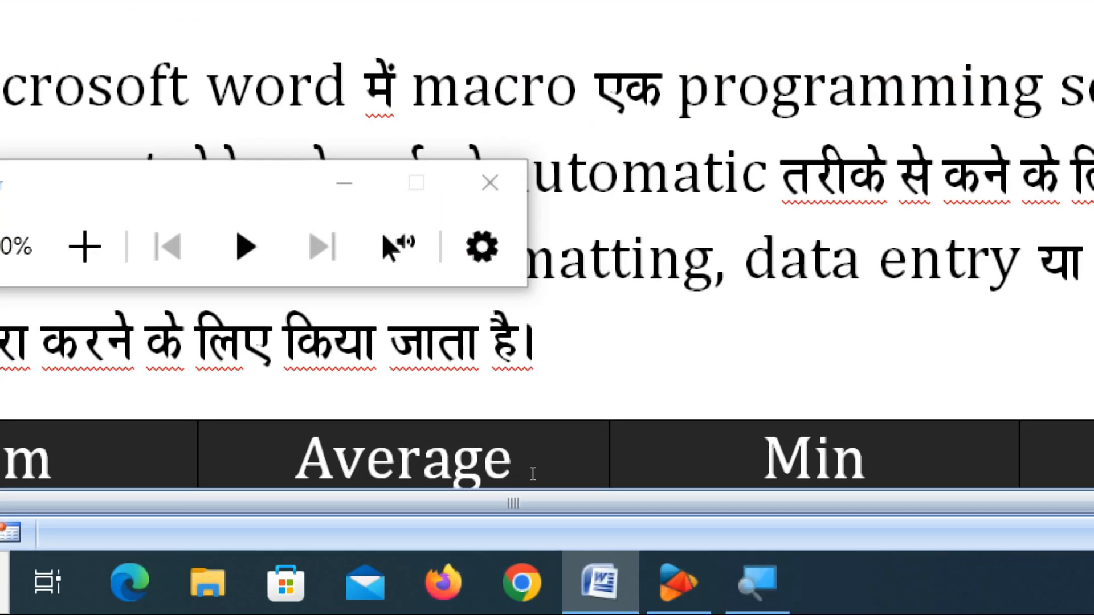
Return the Magnifier to 100% and minimize its window.
{"action": "key", "text": "super+minus"}
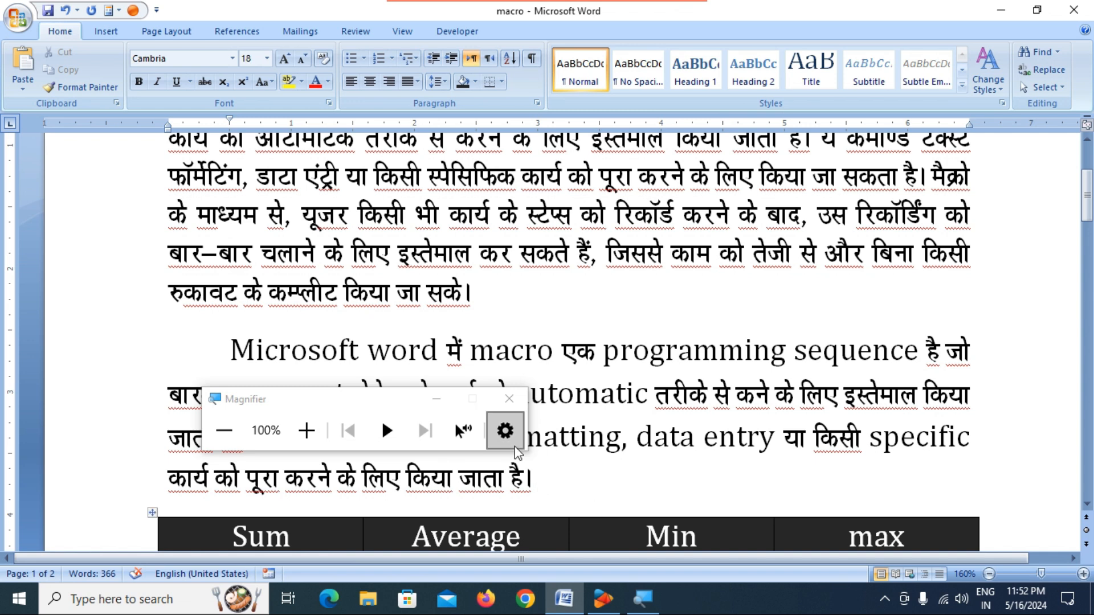
{"action": "left_click", "coordinate": [429, 402]}
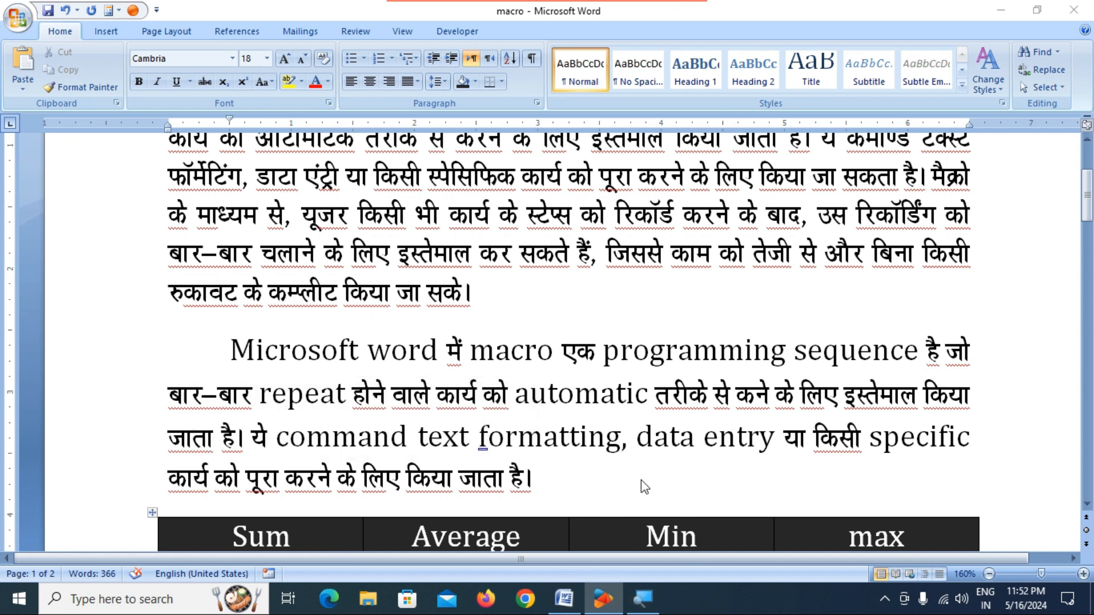
Add "macro के माध्यम से user" at the end of the mixed-language paragraph, with English words in Cambria and Hindi words in KBC_13.
{"action": "left_click", "coordinate": [569, 489]}
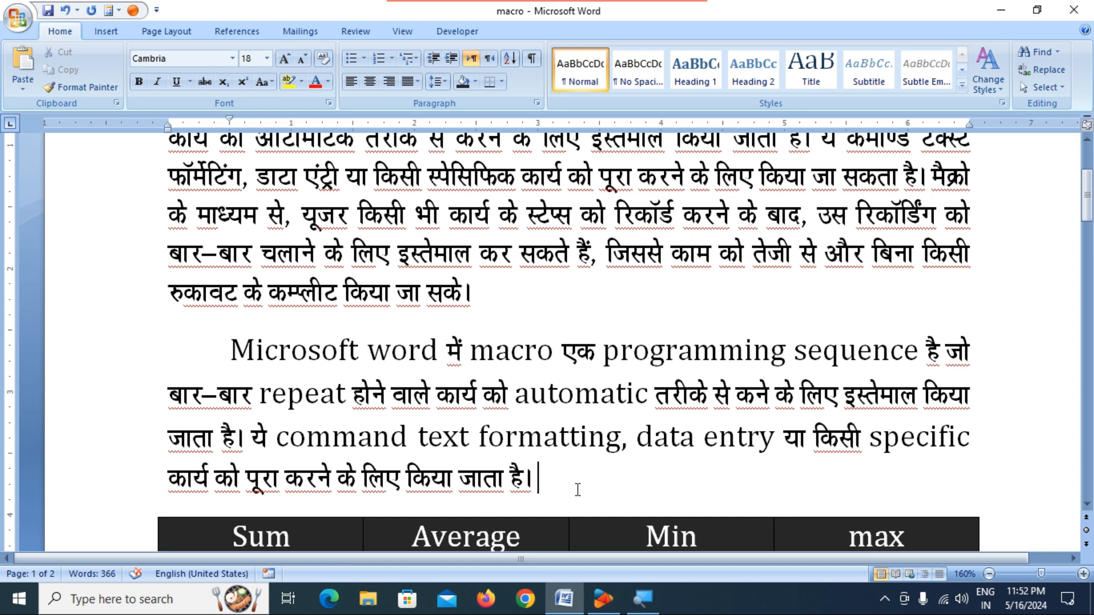
{"action": "type", "text": "macro"}
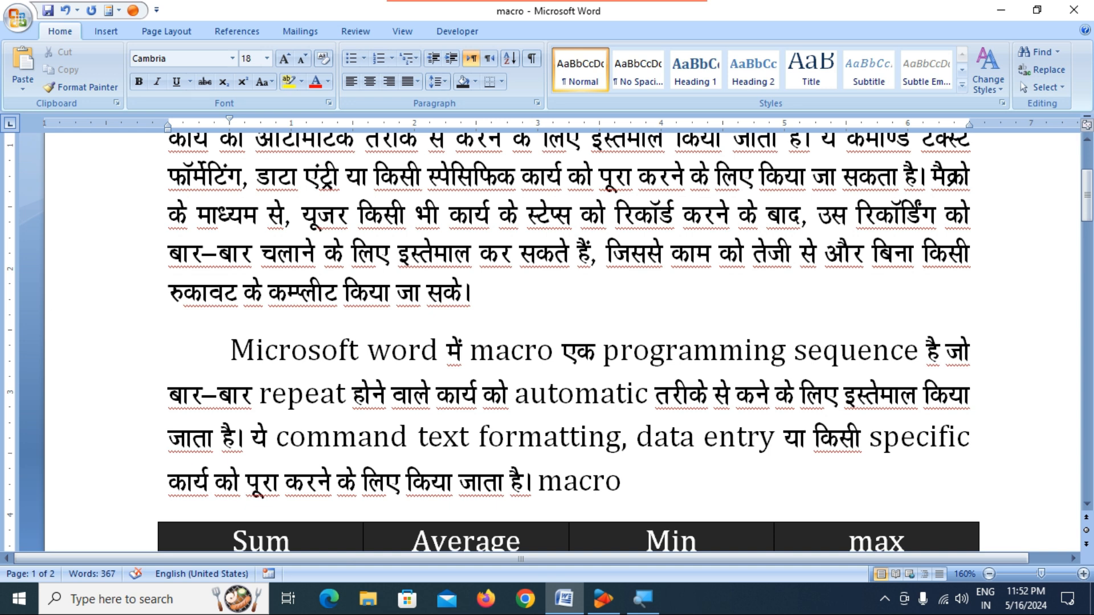
{"action": "key", "text": "alt+k"}
{"action": "type", "text": "के मा"}
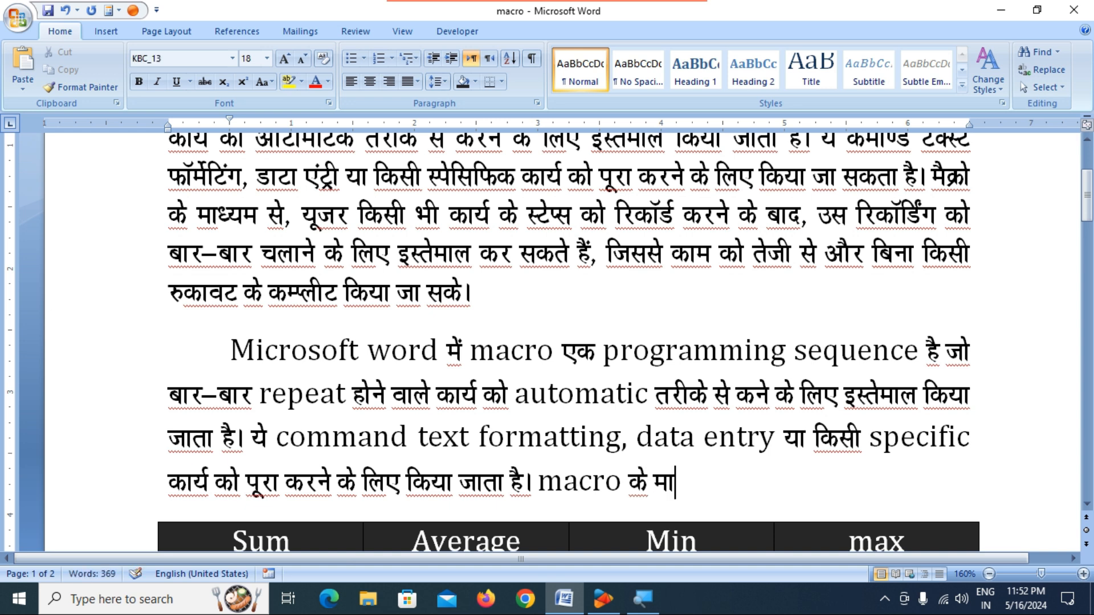
{"action": "type", "text": "ध्यम स"}
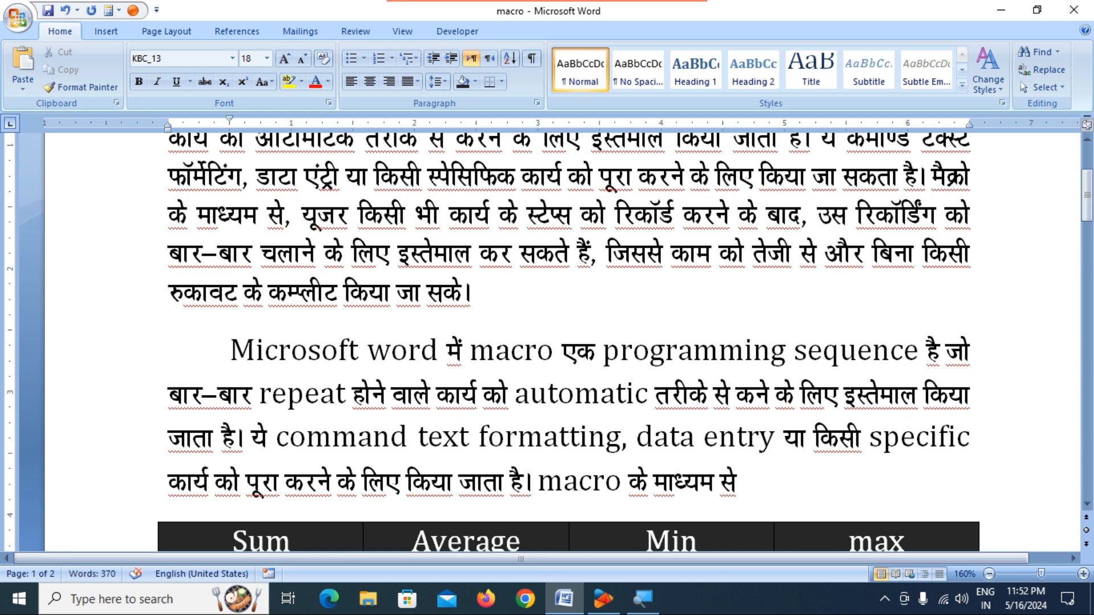
{"action": "type", "text": "े user"}
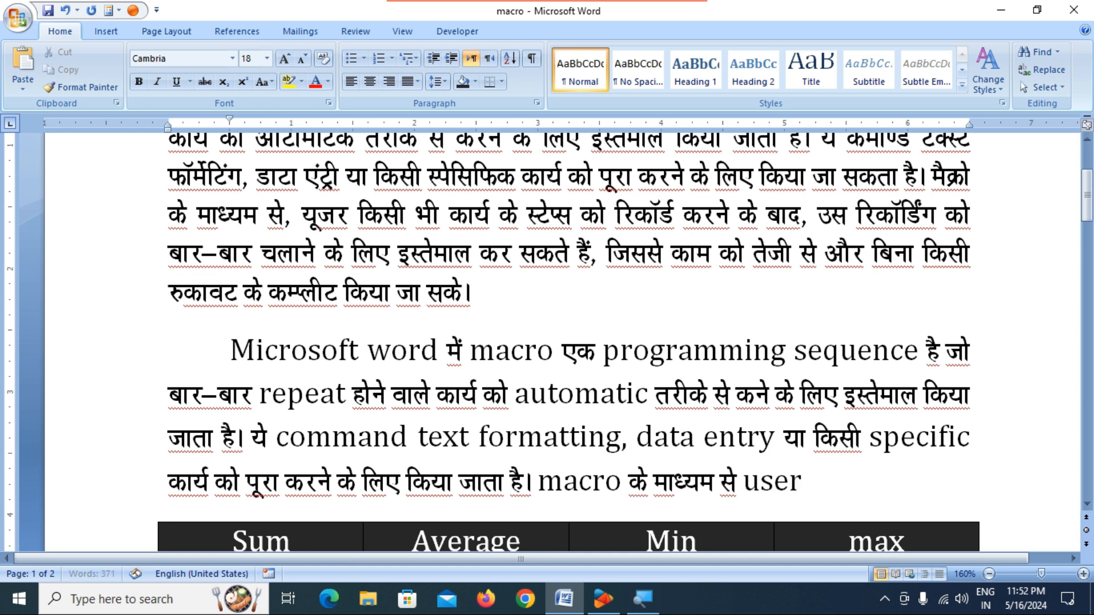
Continue the sentence with "किसी भी कार्य के steps", using KBC_13 for the Hindi words.
{"action": "type", "text": " किय"}
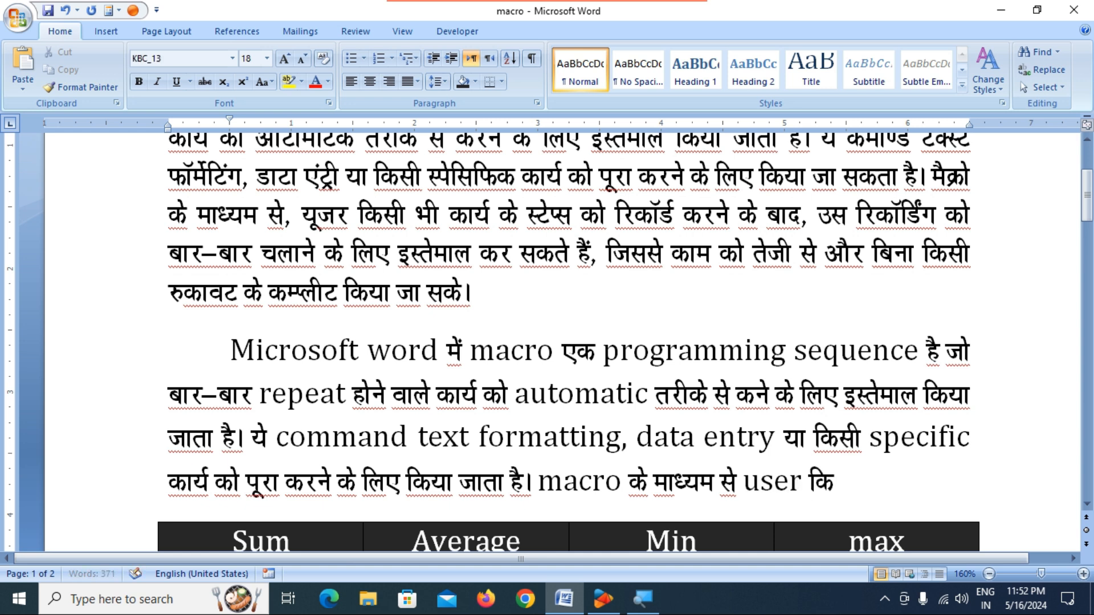
{"action": "key", "text": "BackSpace"}
{"action": "type", "text": "सी भी"}
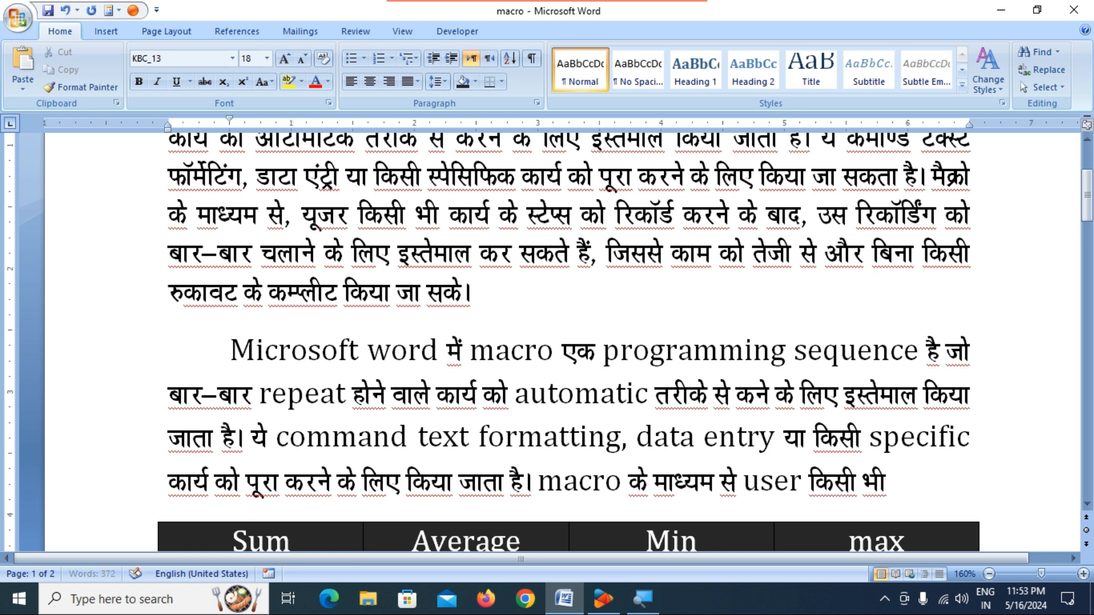
{"action": "type", "text": " कार्य के"}
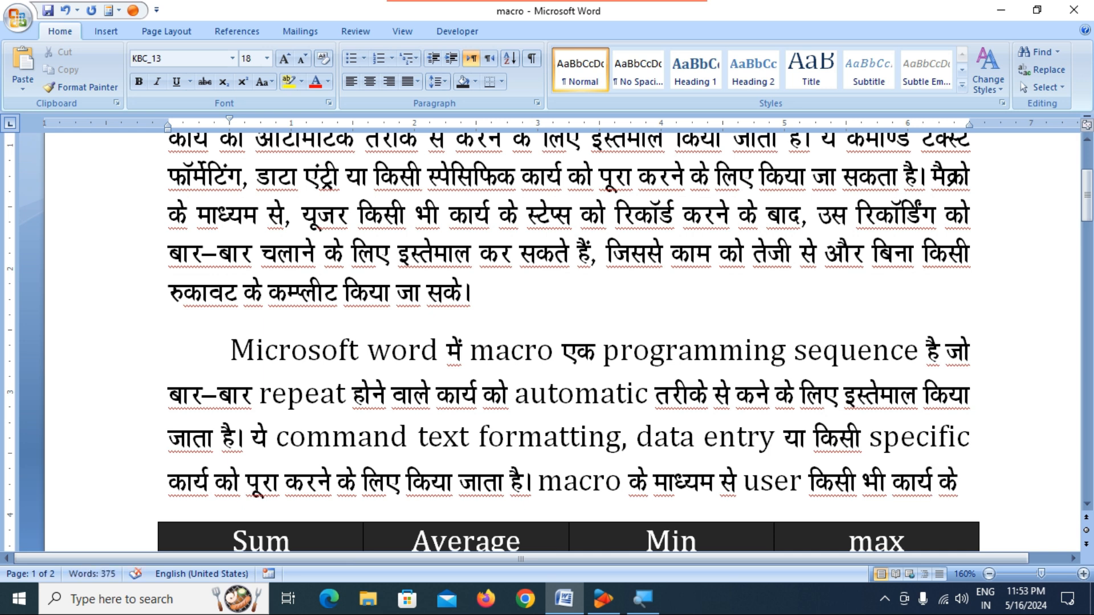
{"action": "type", "text": " steps"}
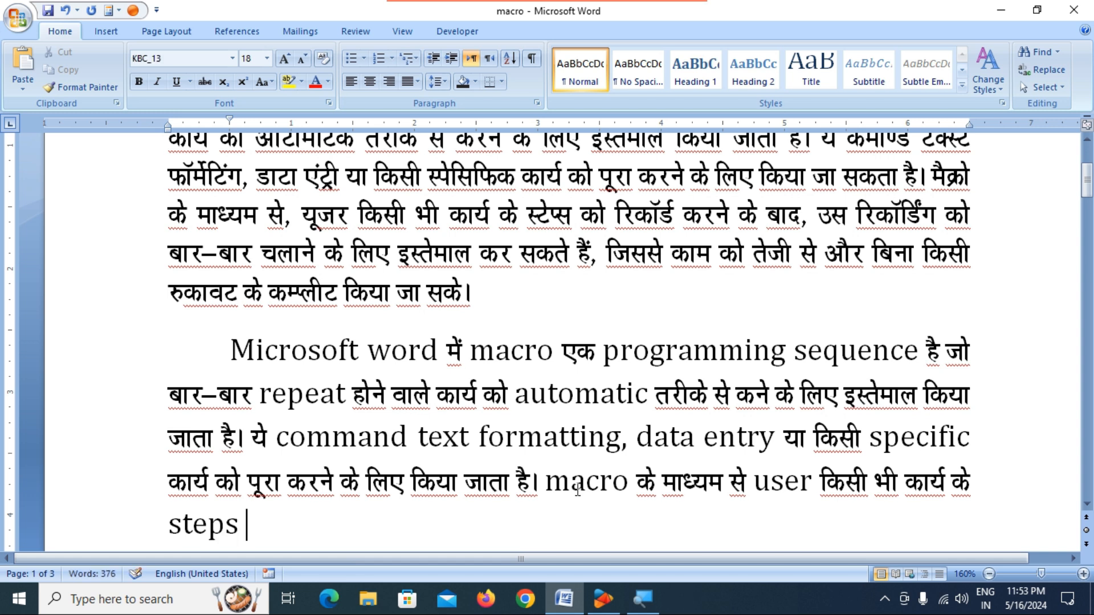
Continue the sentence with "को record करने के बाद", with "record" in Cambria and the Hindi words in KBC_13.
{"action": "type", "text": " को"}
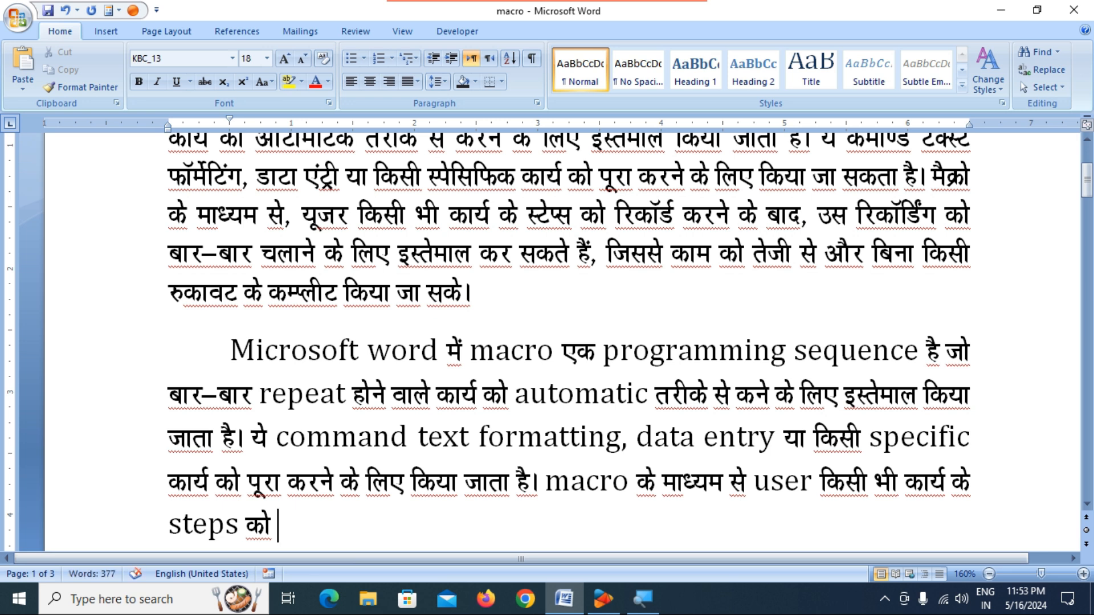
{"action": "key", "text": "alt+e"}
{"action": "type", "text": "record"}
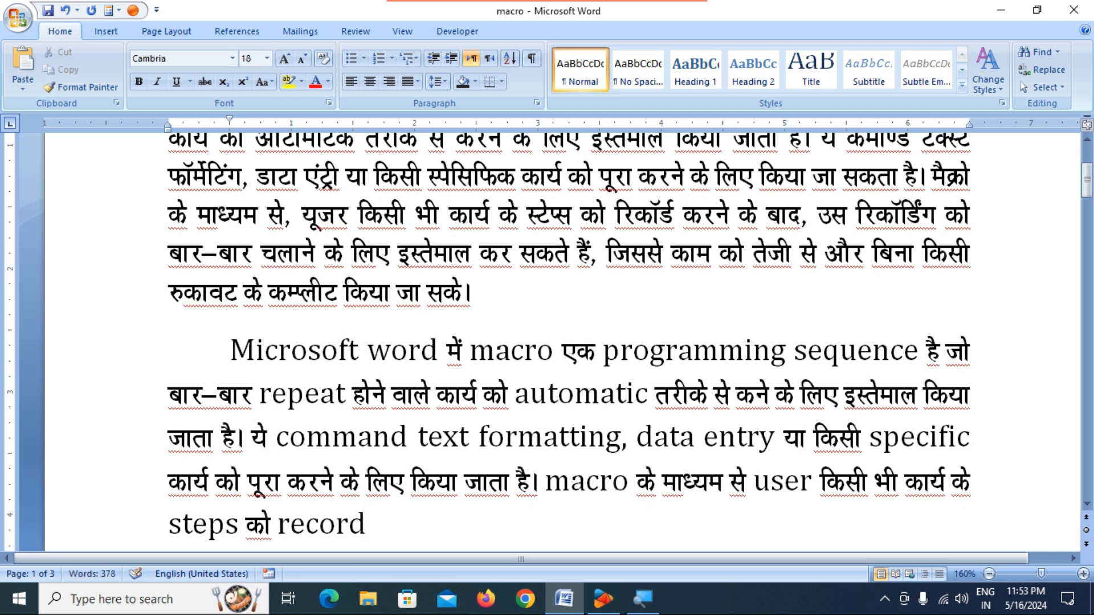
{"action": "key", "text": "alt+e"}
{"action": "type", "text": "करने के"}
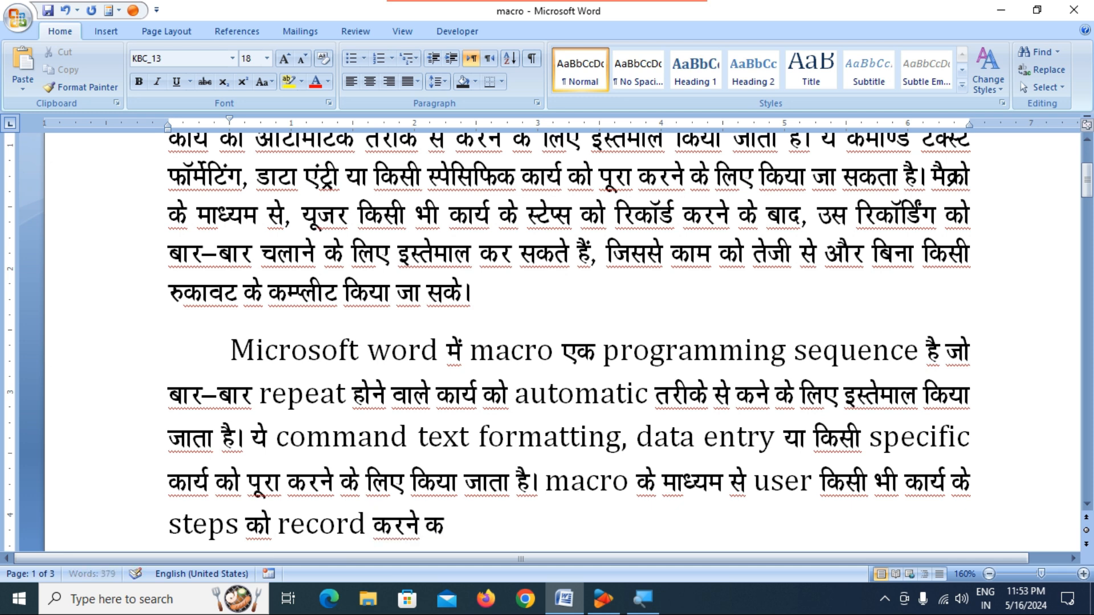
{"action": "type", "text": " बाद"}
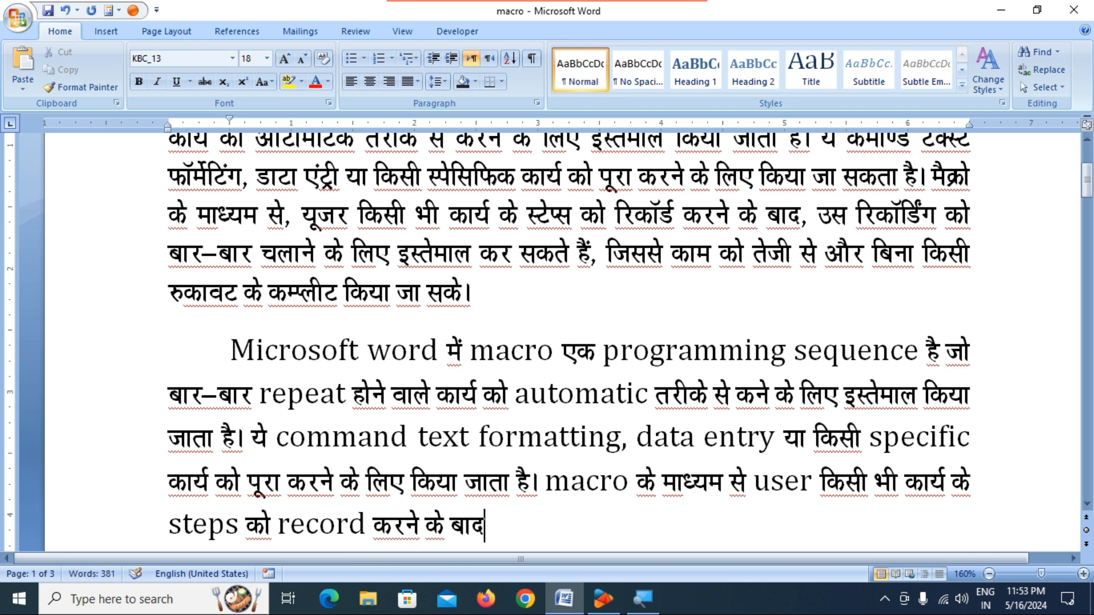
Continue the sentence with "उस recording को बार–बार", with "recording" in Cambria and the Hindi words in KBC_13.
{"action": "type", "text": " उस"}
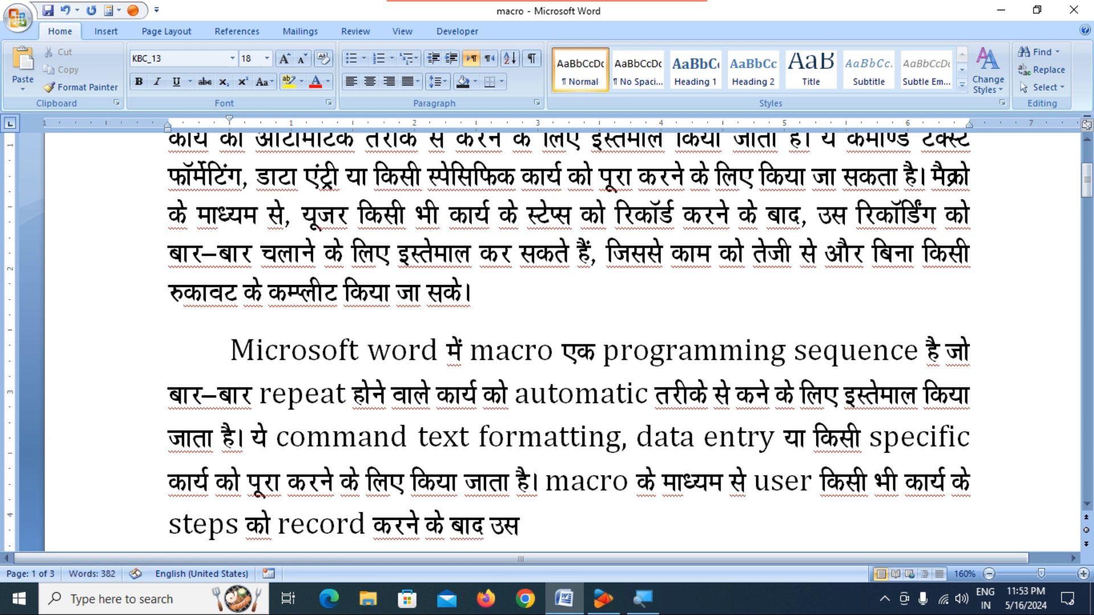
{"action": "key", "text": "alt+shift"}
{"action": "type", "text": "rec"}
{"action": "type", "text": "ording"}
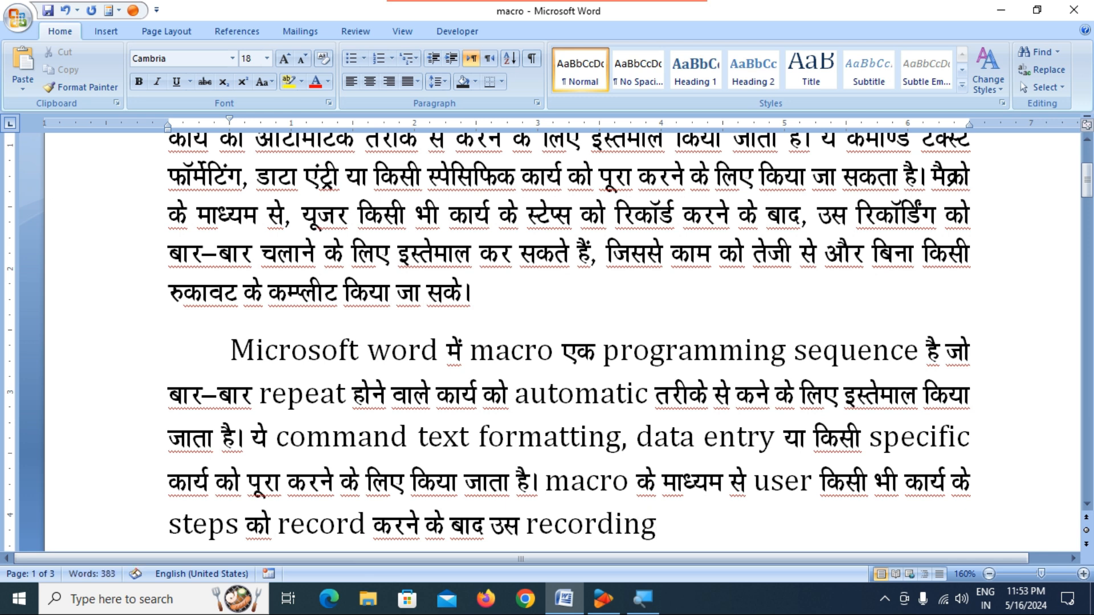
{"action": "key", "text": "alt+shift"}
{"action": "type", "text": "को"}
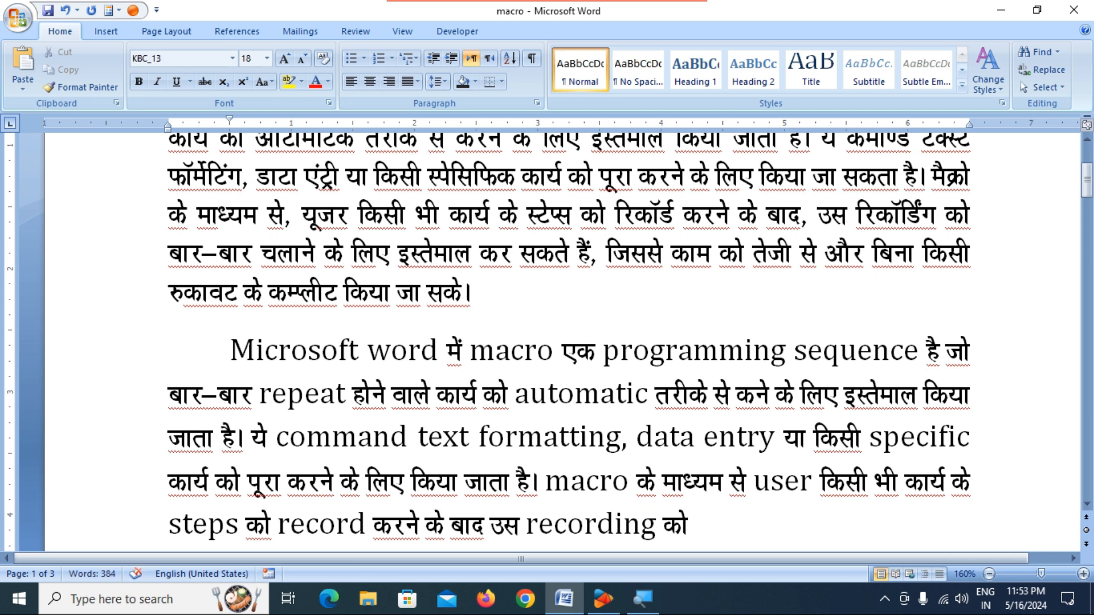
{"action": "type", "text": " बार"}
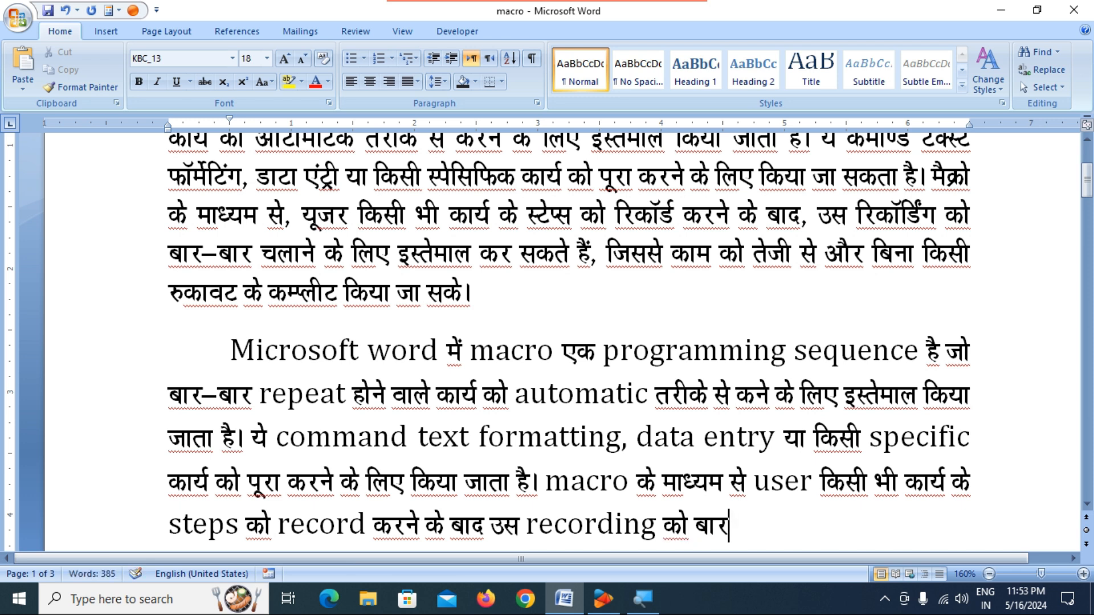
{"action": "type", "text": "-बार"}
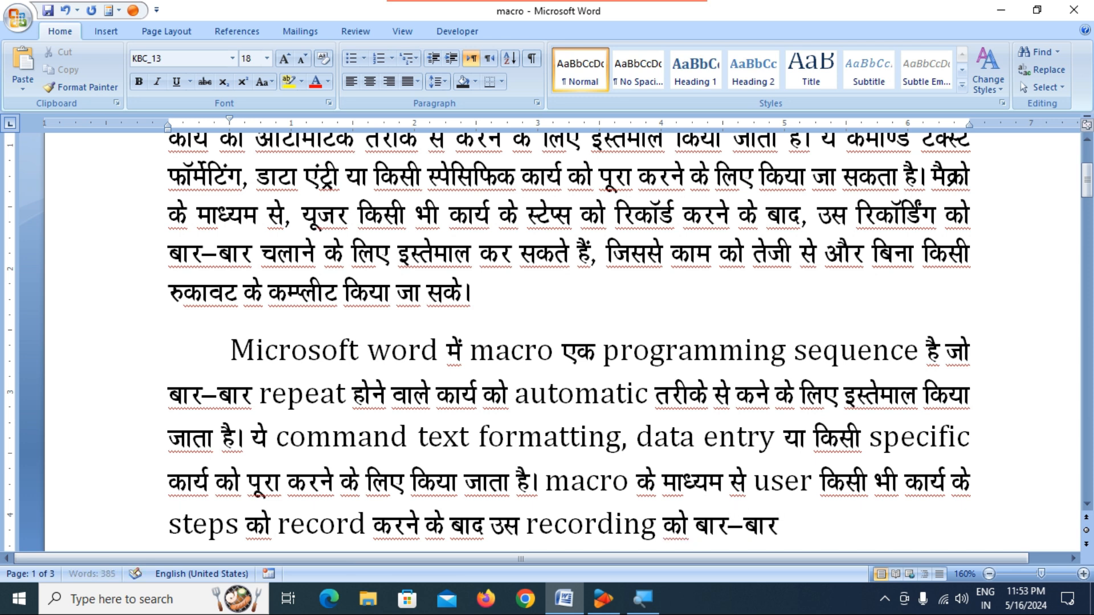
Continue the sentence with "चलाने के लिए" in KBC_13 after "बार–बार".
{"action": "type", "text": " लच"}
{"action": "key", "text": "BackSpace"}
{"action": "key", "text": "BackSpace"}
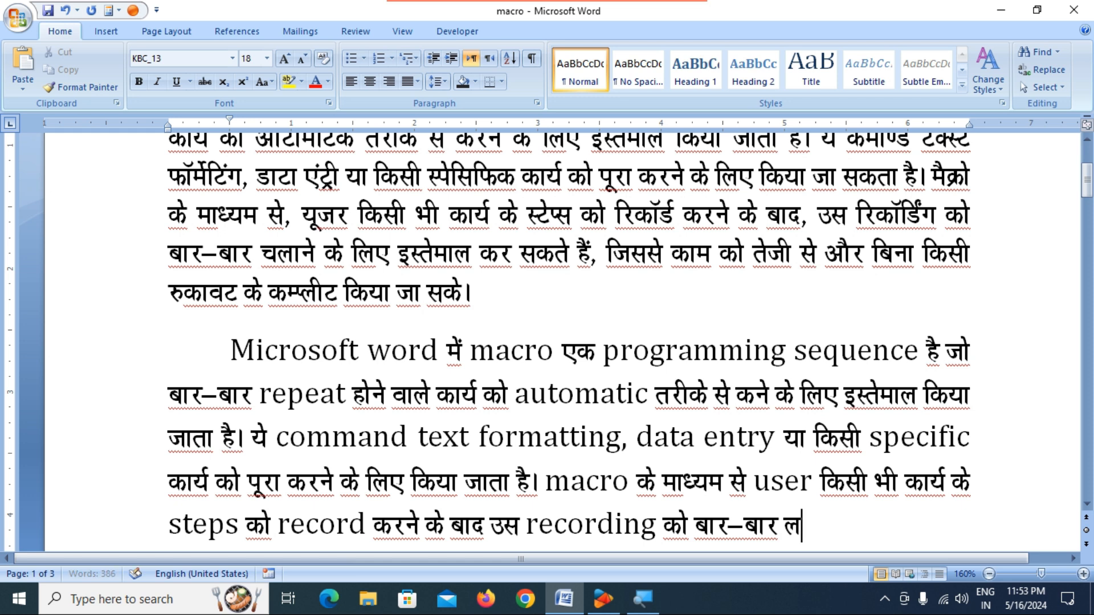
{"action": "type", "text": "चलाने"}
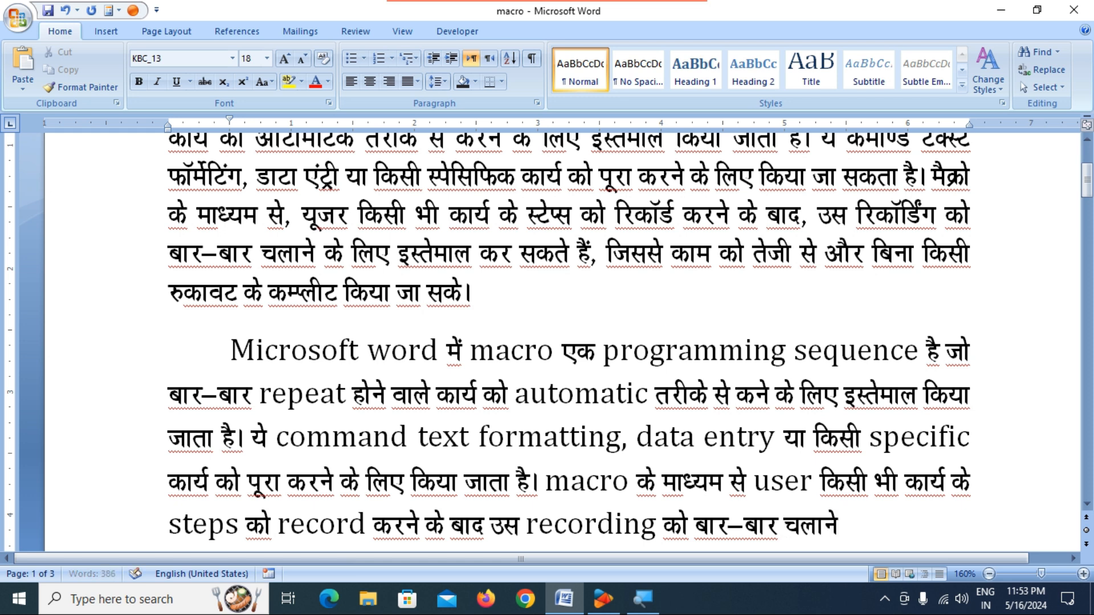
{"action": "type", "text": " के लिए"}
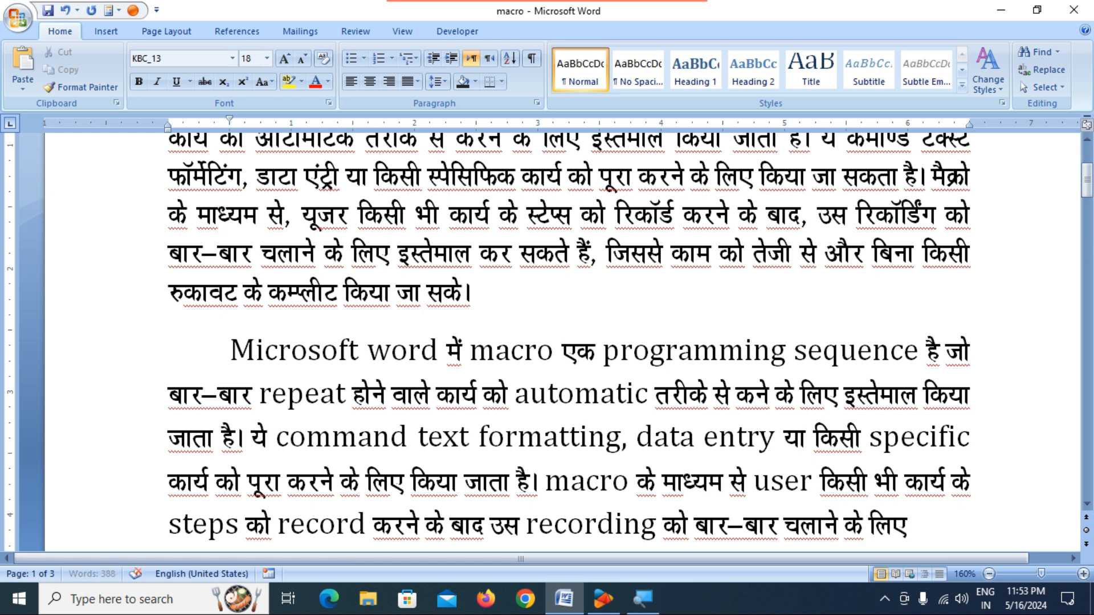
Finish the mixed-language paragraph with "इस्तेमाल कर सकते हैं।" in KBC_13.
{"action": "type", "text": " इस्ते"}
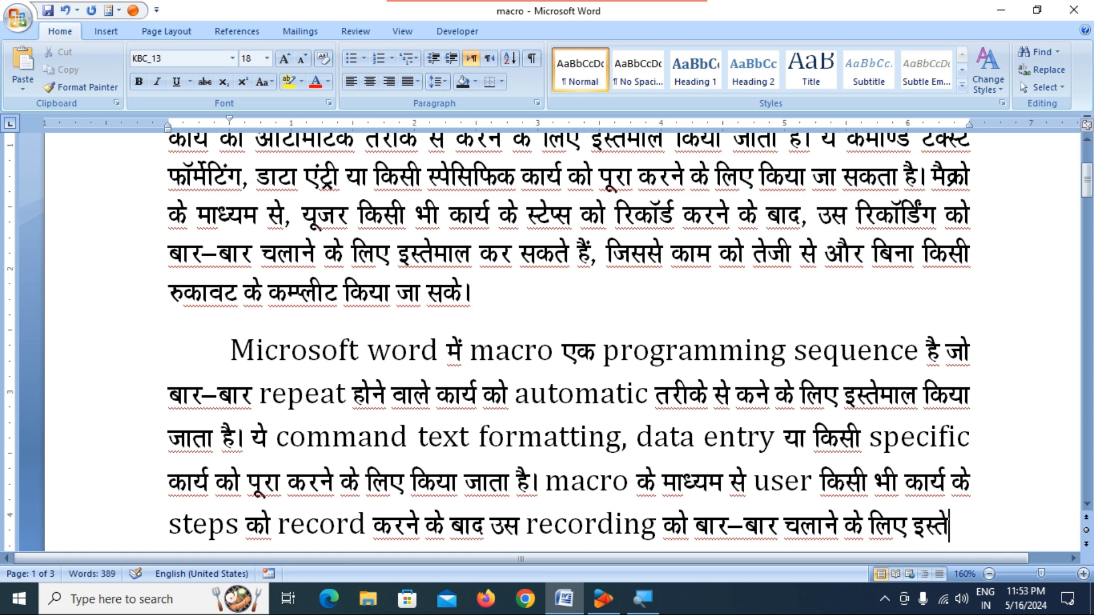
{"action": "type", "text": "माल कर "}
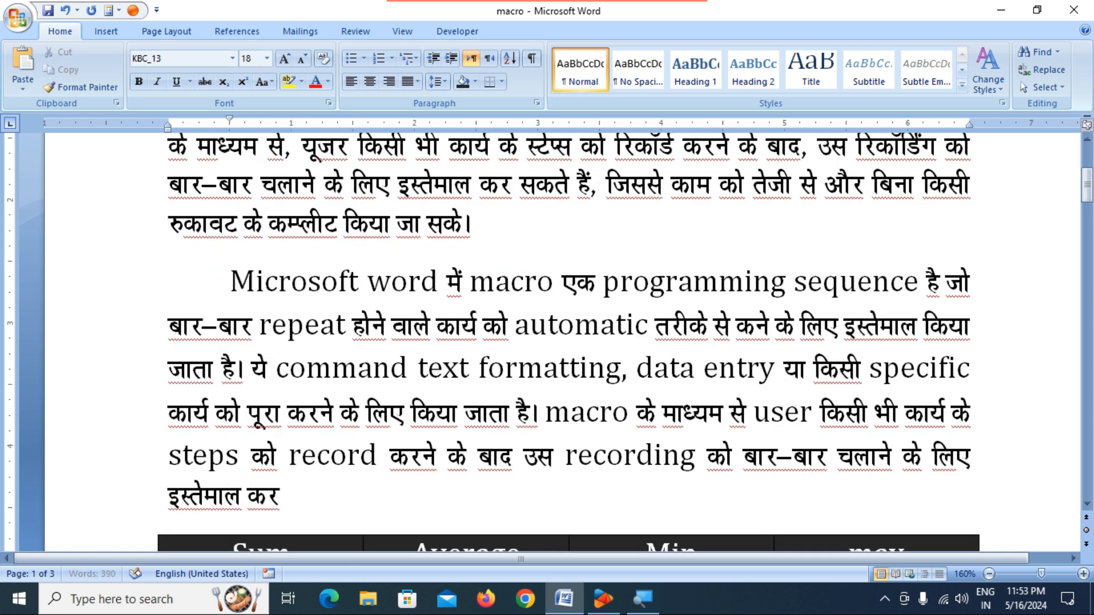
{"action": "type", "text": "सकते ह"}
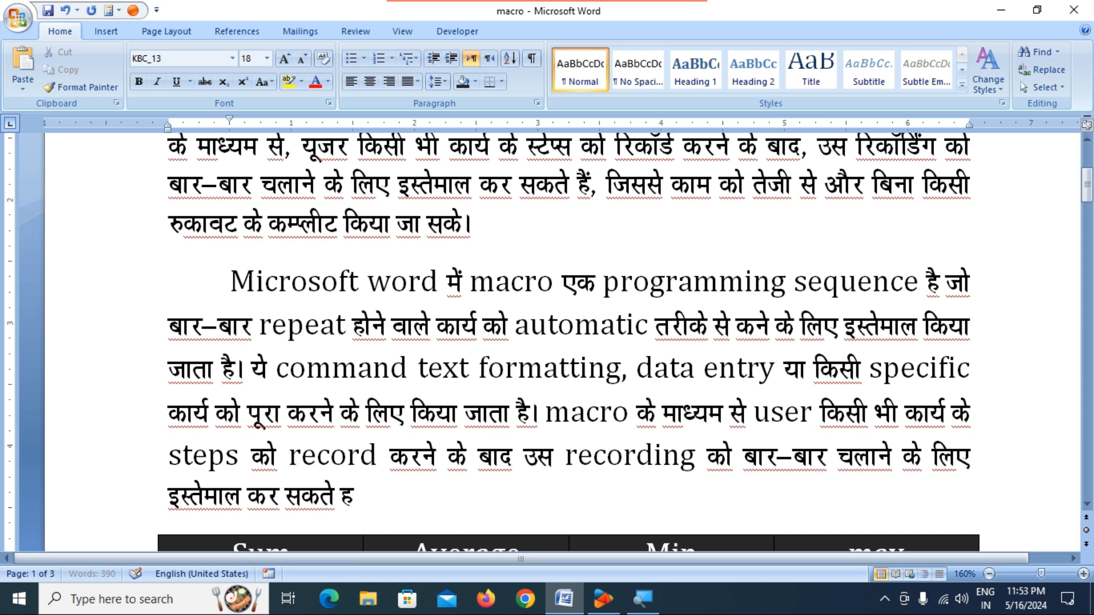
{"action": "type", "text": "ैं।"}
{"action": "left_click", "coordinate": [227, 281]}
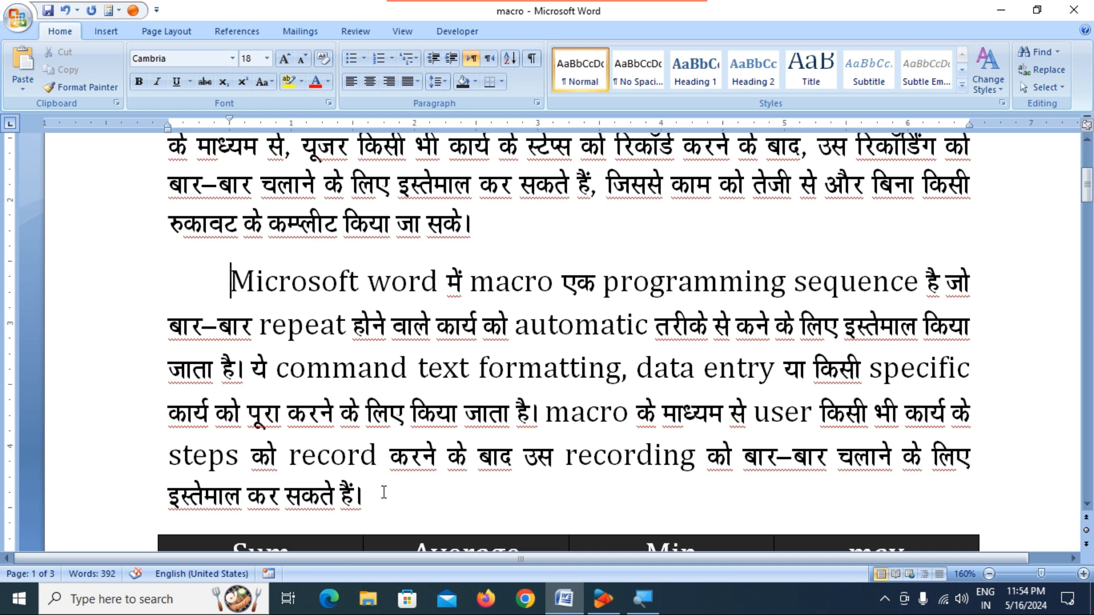
Examine the first table's Sum, Average, Min and max columns and the results in its last row.
{"action": "scroll", "coordinate": [384, 493], "scroll_direction": "down", "scroll_amount": 1}
{"action": "scroll", "coordinate": [381, 450], "scroll_direction": "down", "scroll_amount": 4}
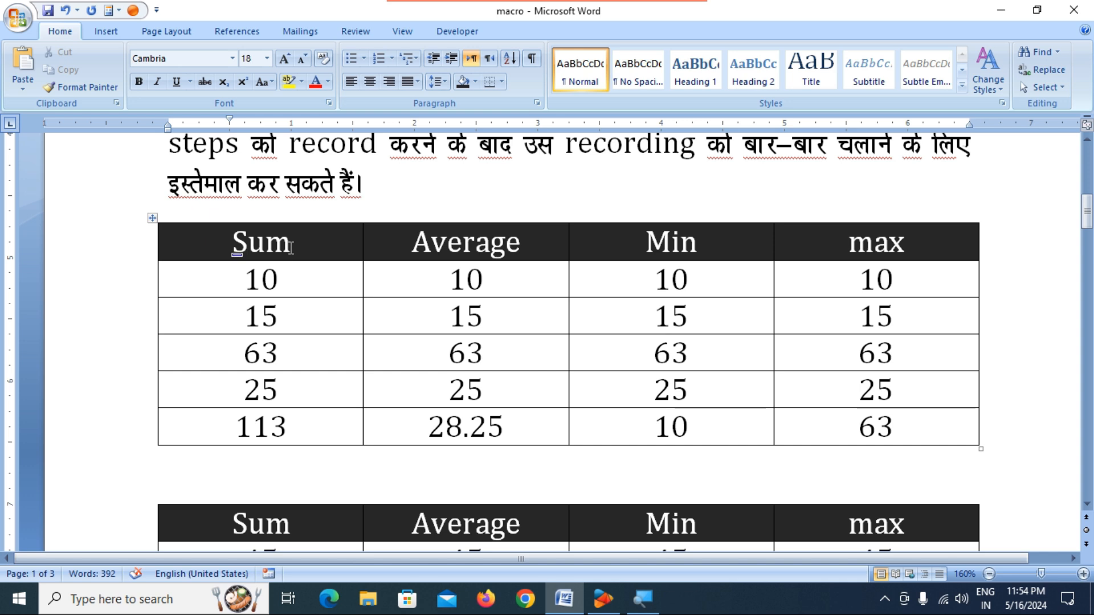
{"action": "left_click", "coordinate": [237, 249]}
{"action": "left_click", "coordinate": [533, 251]}
{"action": "left_click", "coordinate": [707, 244]}
{"action": "left_click", "coordinate": [917, 249]}
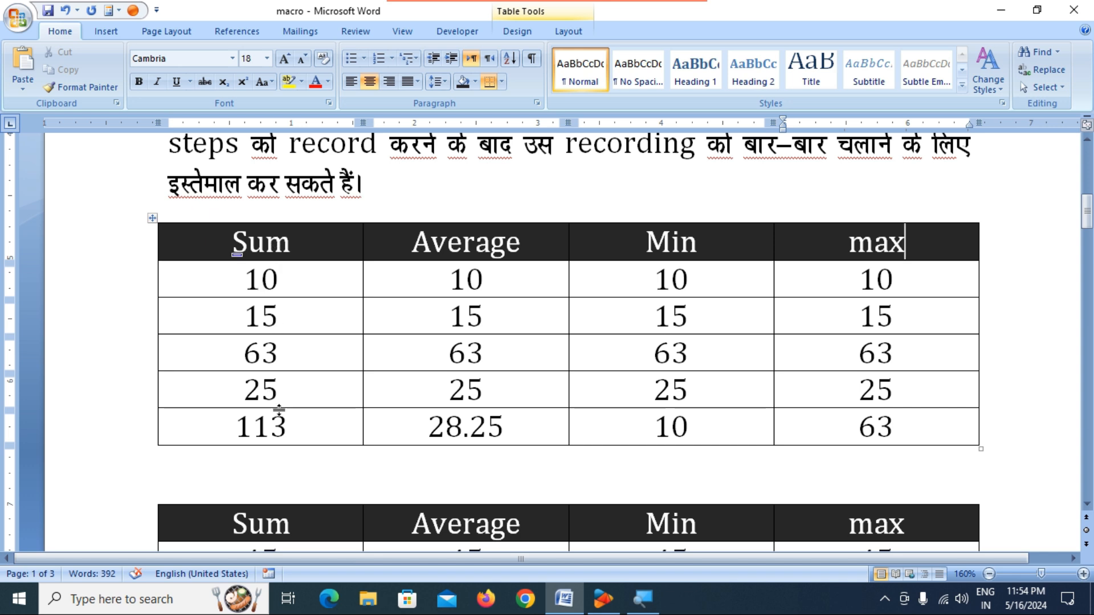
{"action": "left_click", "coordinate": [290, 429]}
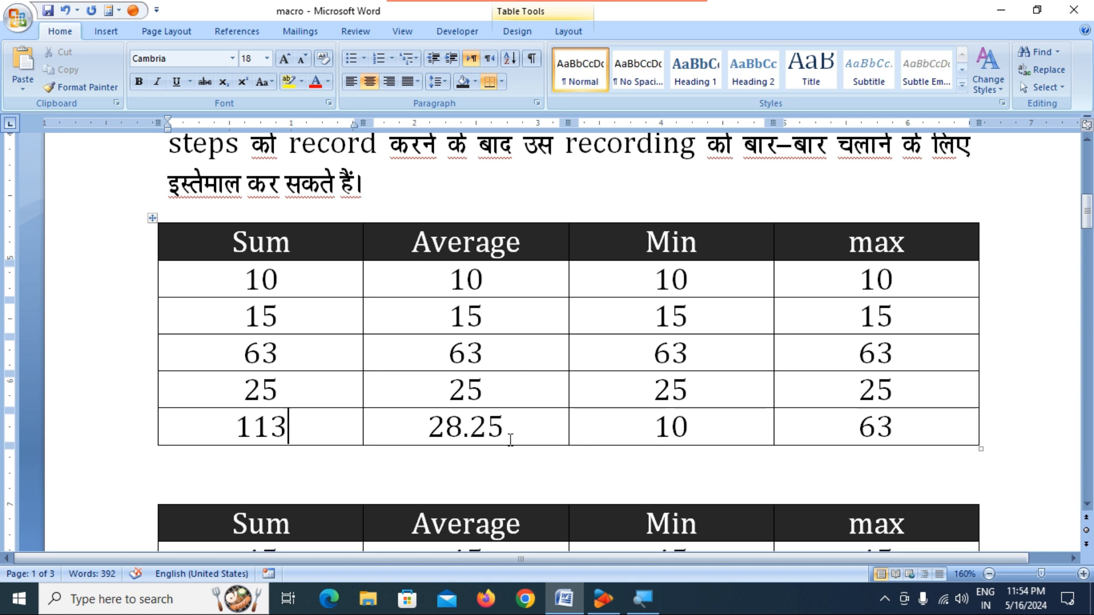
{"action": "left_click", "coordinate": [509, 430]}
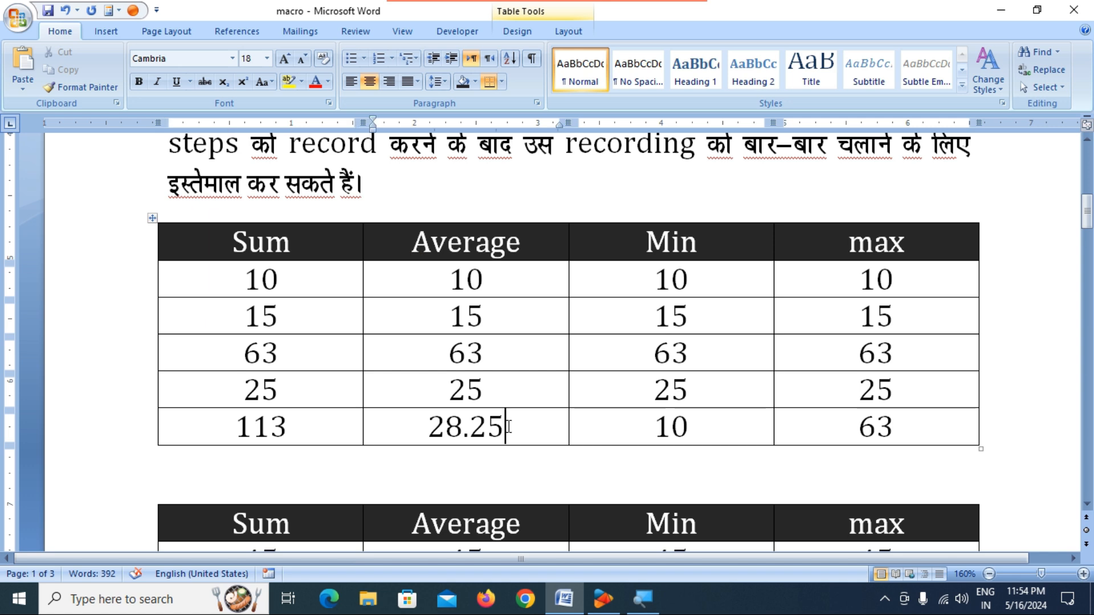
{"action": "left_click_drag", "start_coordinate": [647, 282], "coordinate": [658, 394]}
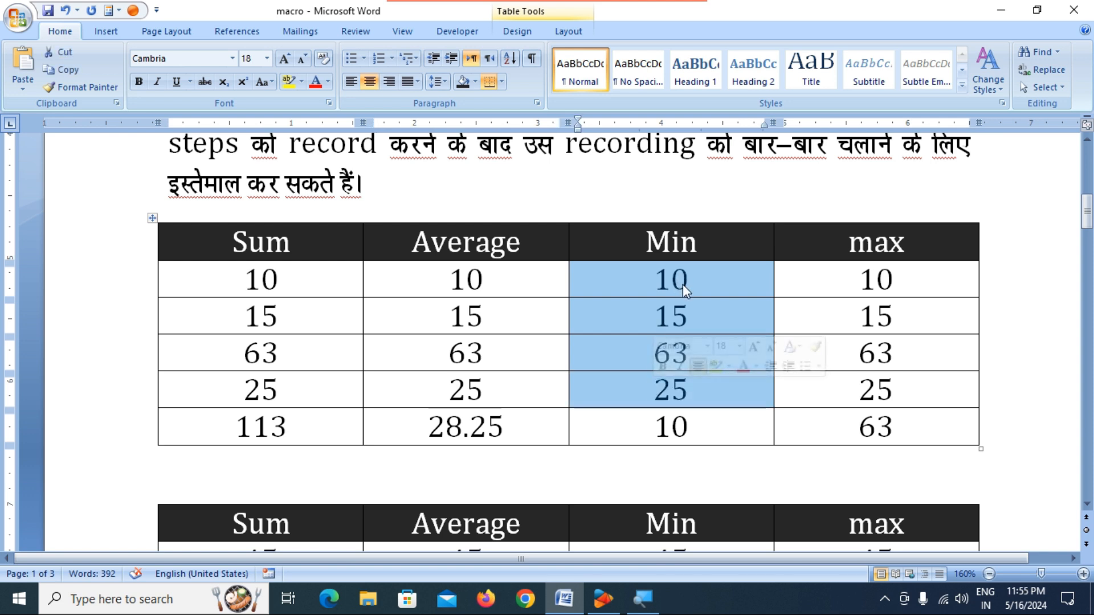
{"action": "left_click", "coordinate": [694, 434]}
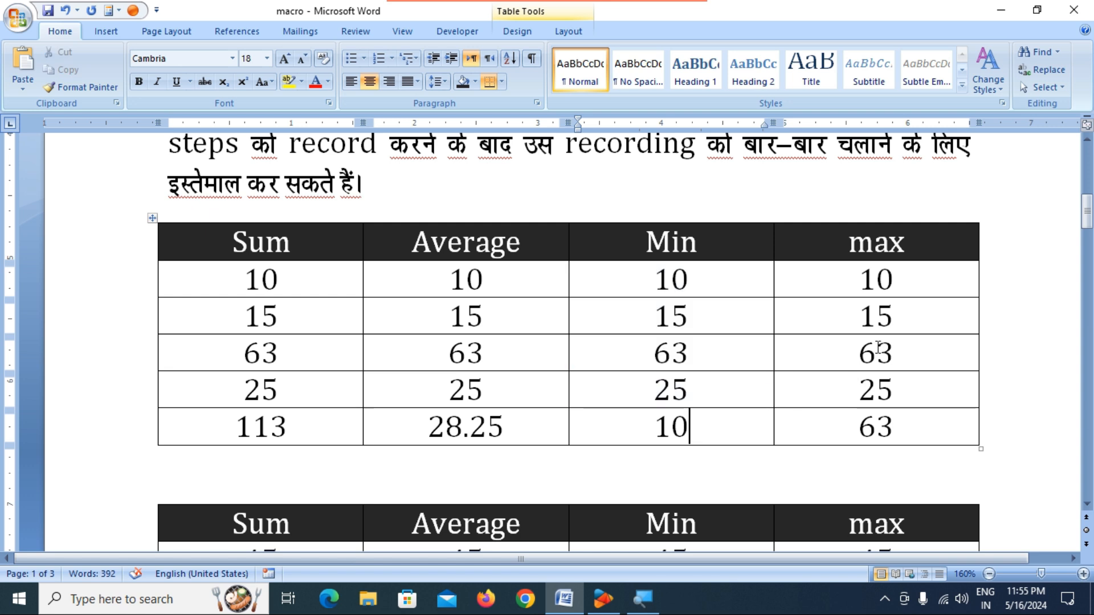
{"action": "left_click", "coordinate": [856, 279]}
{"action": "left_click_drag", "start_coordinate": [854, 277], "coordinate": [852, 385]}
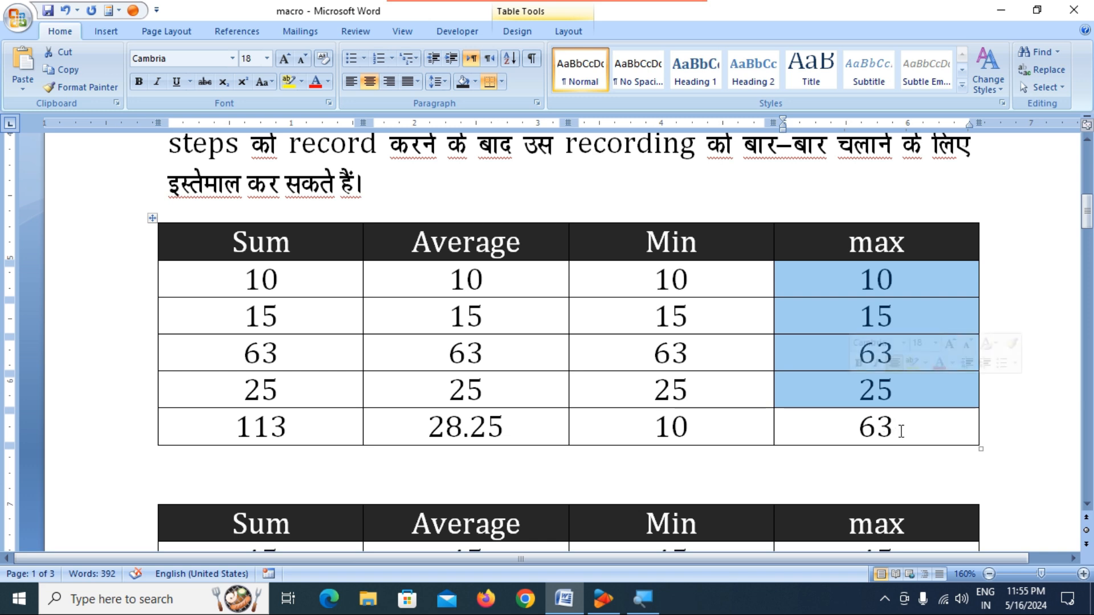
{"action": "left_click", "coordinate": [901, 432]}
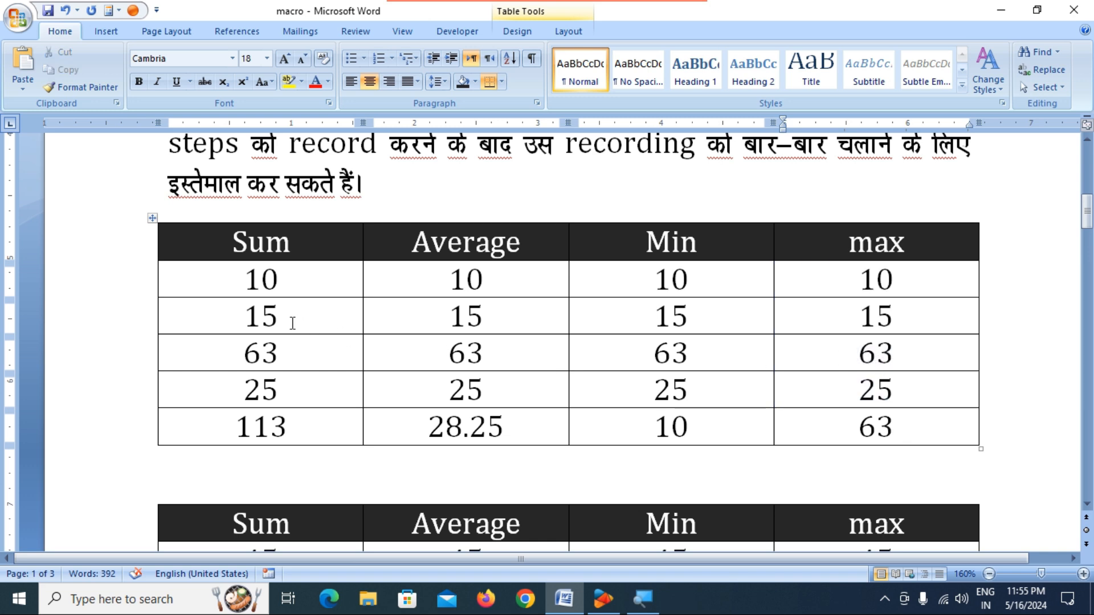
Place the insertion point in the empty Sum cell in the last row of the second table.
{"action": "scroll", "coordinate": [296, 285], "scroll_direction": "down", "scroll_amount": 2}
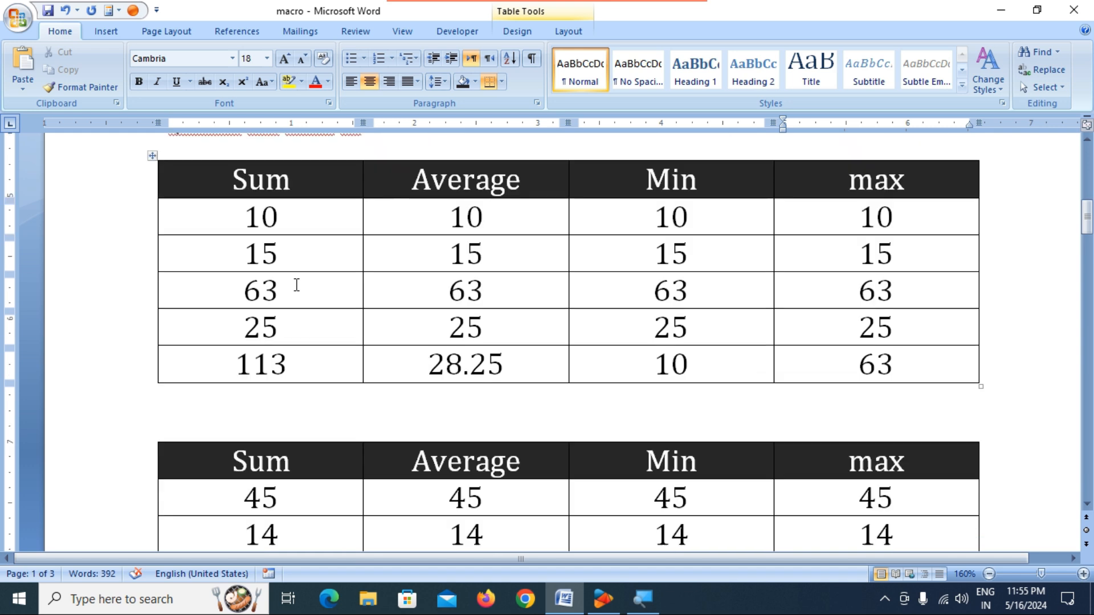
{"action": "scroll", "coordinate": [296, 285], "scroll_direction": "down", "scroll_amount": 6}
{"action": "scroll", "coordinate": [500, 283], "scroll_direction": "down", "scroll_amount": 2}
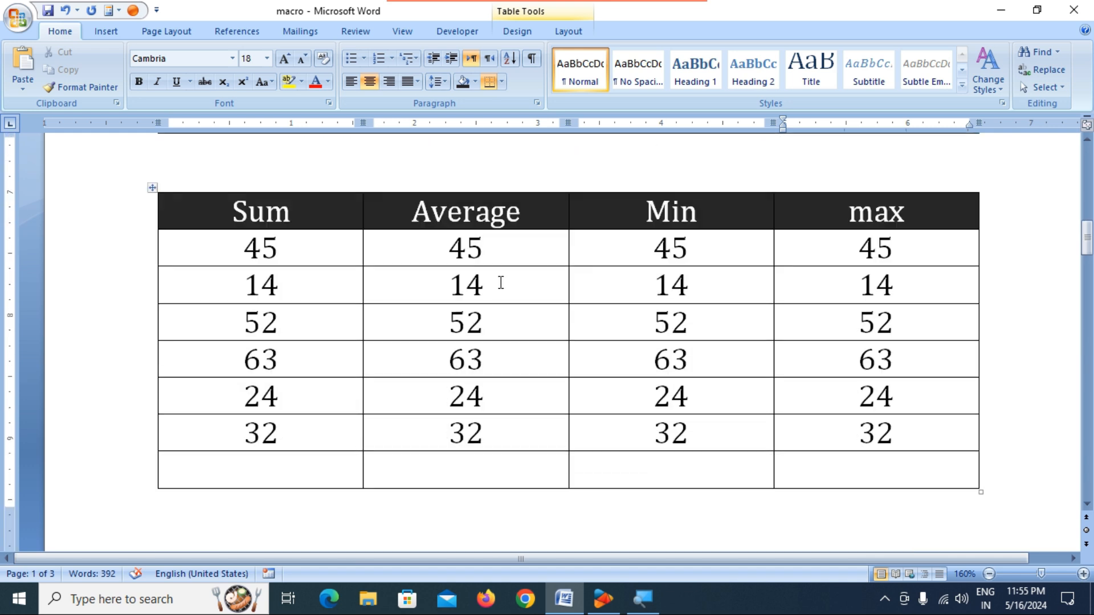
{"action": "left_click", "coordinate": [307, 445]}
{"action": "left_click_drag", "start_coordinate": [307, 444], "coordinate": [246, 245]}
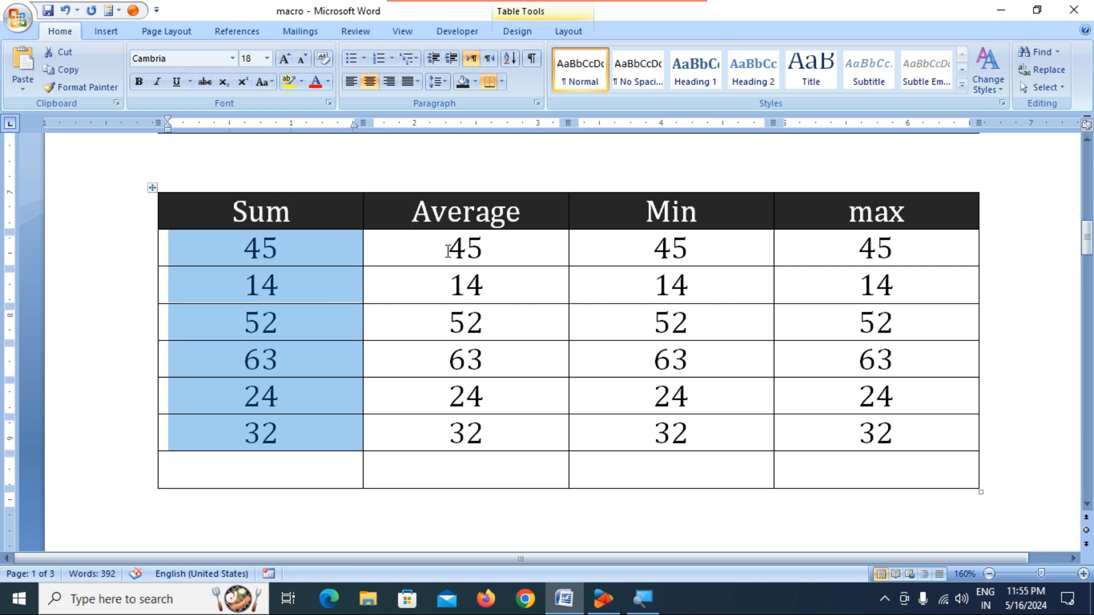
{"action": "left_click", "coordinate": [448, 250]}
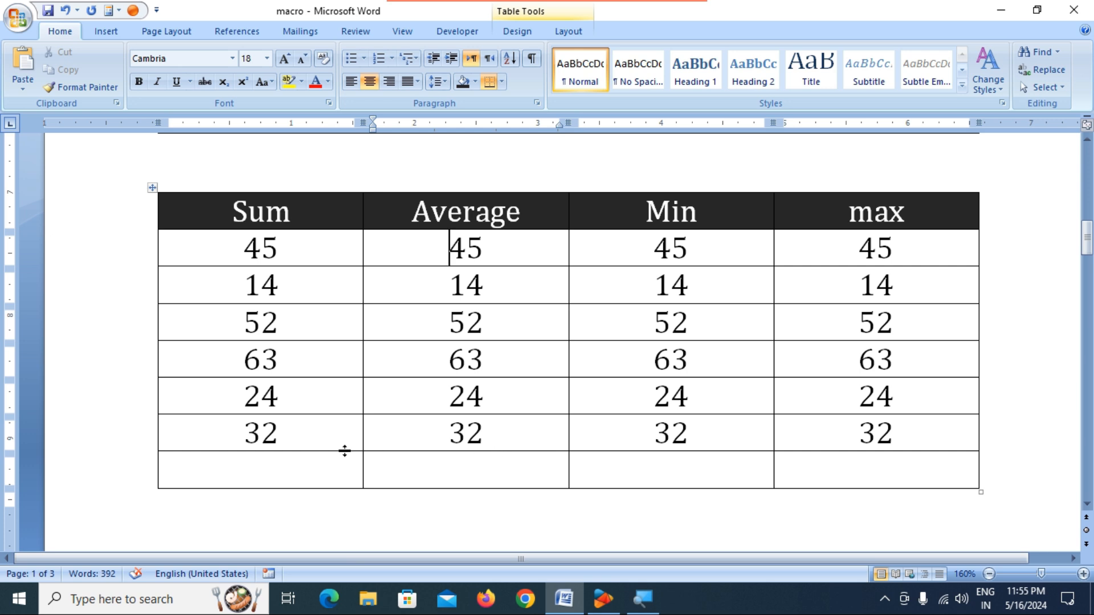
{"action": "left_click", "coordinate": [285, 469]}
{"action": "scroll", "coordinate": [397, 473], "scroll_direction": "up", "scroll_amount": 3}
{"action": "scroll", "coordinate": [396, 473], "scroll_direction": "down", "scroll_amount": 4}
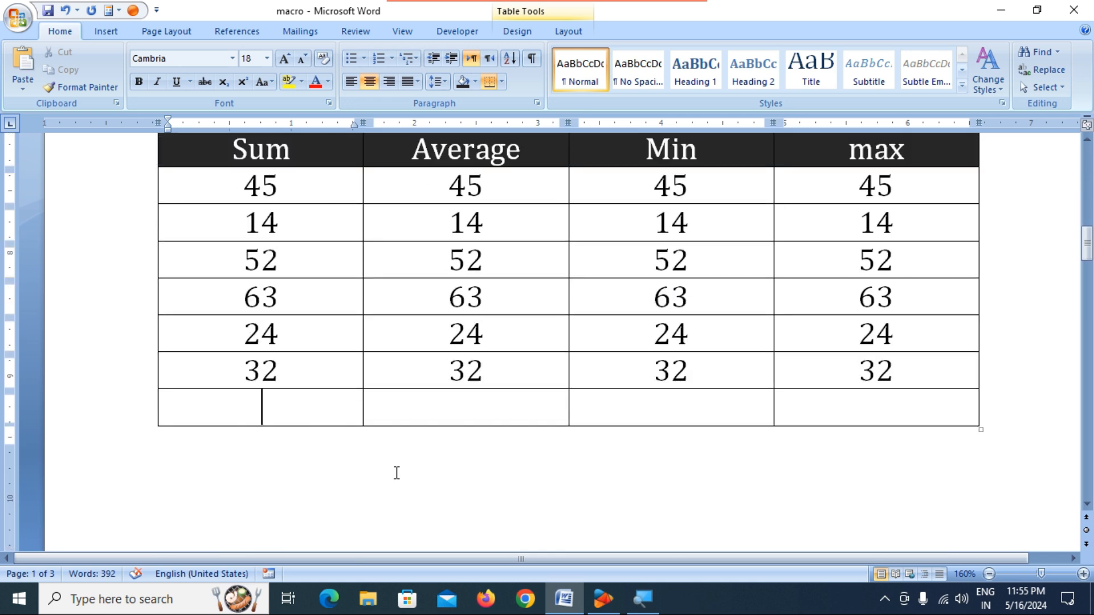
{"action": "left_click", "coordinate": [402, 32]}
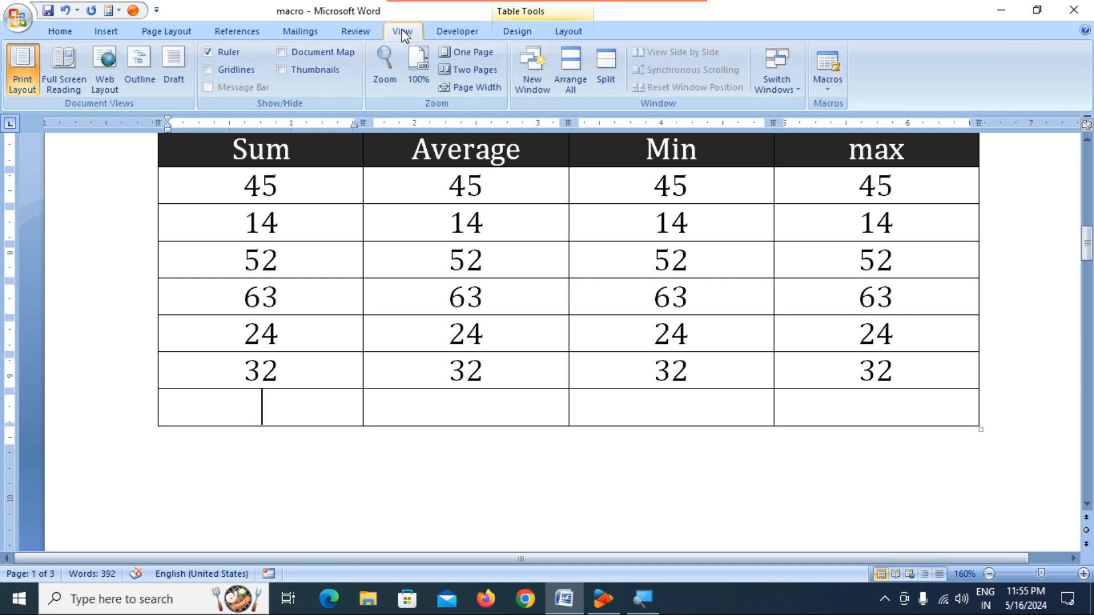
{"action": "left_click", "coordinate": [827, 91]}
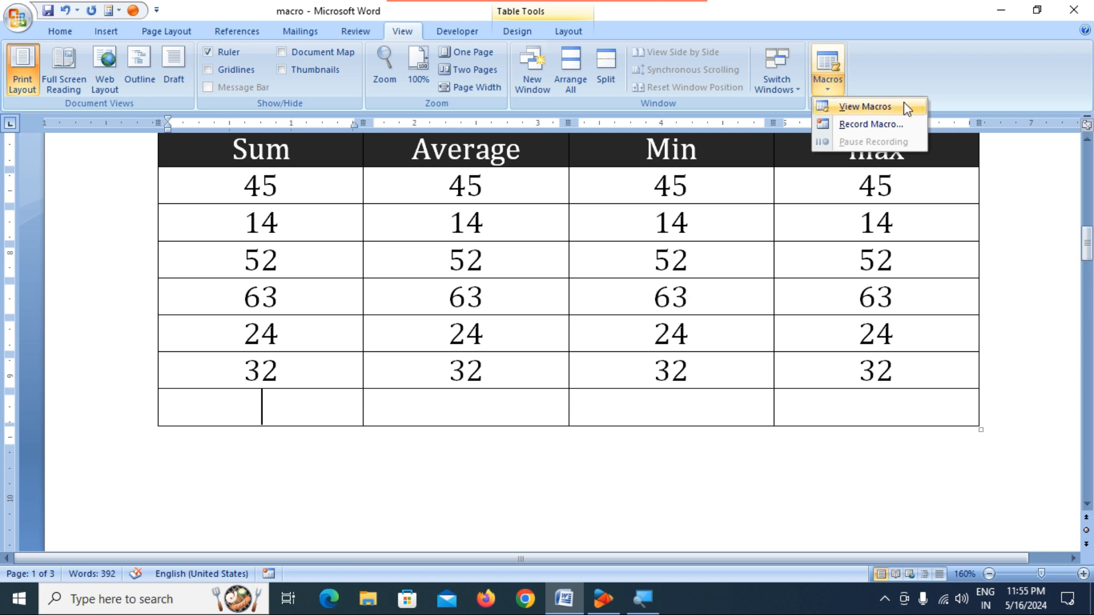
{"action": "left_click", "coordinate": [870, 108]}
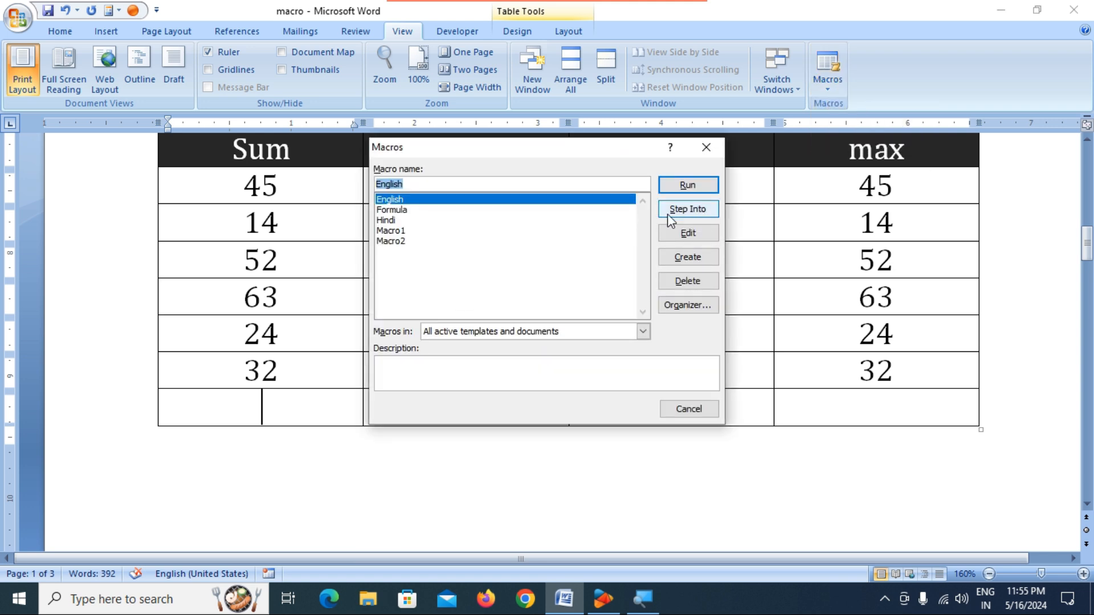
{"action": "left_click", "coordinate": [399, 211]}
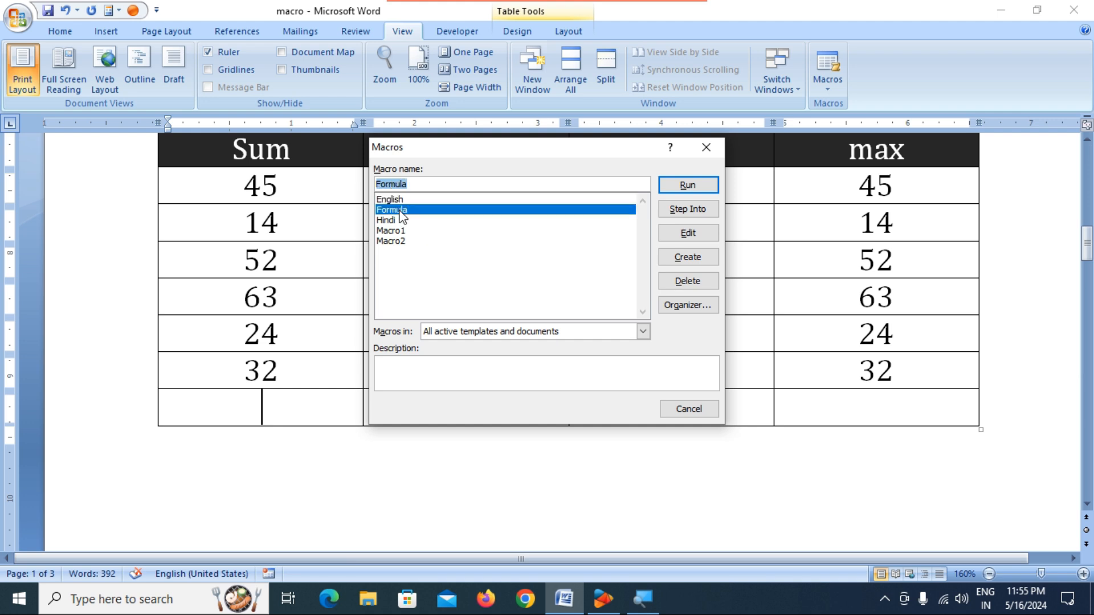
{"action": "left_click", "coordinate": [706, 148]}
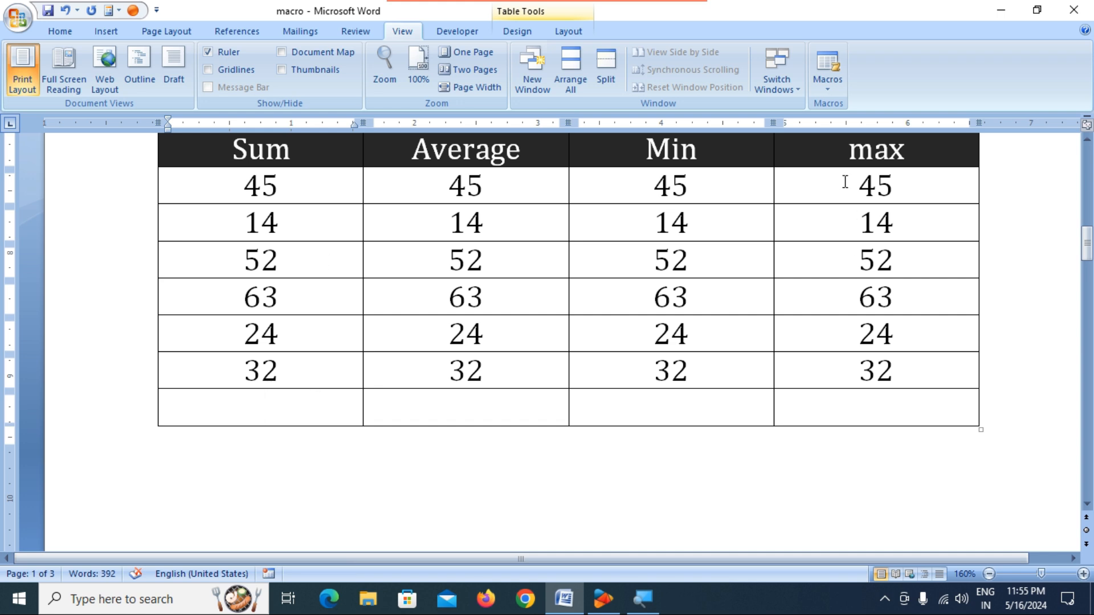
Run the Formula macro to fill the second table's last row with the sum, average, minimum and maximum.
{"action": "left_click", "coordinate": [825, 89]}
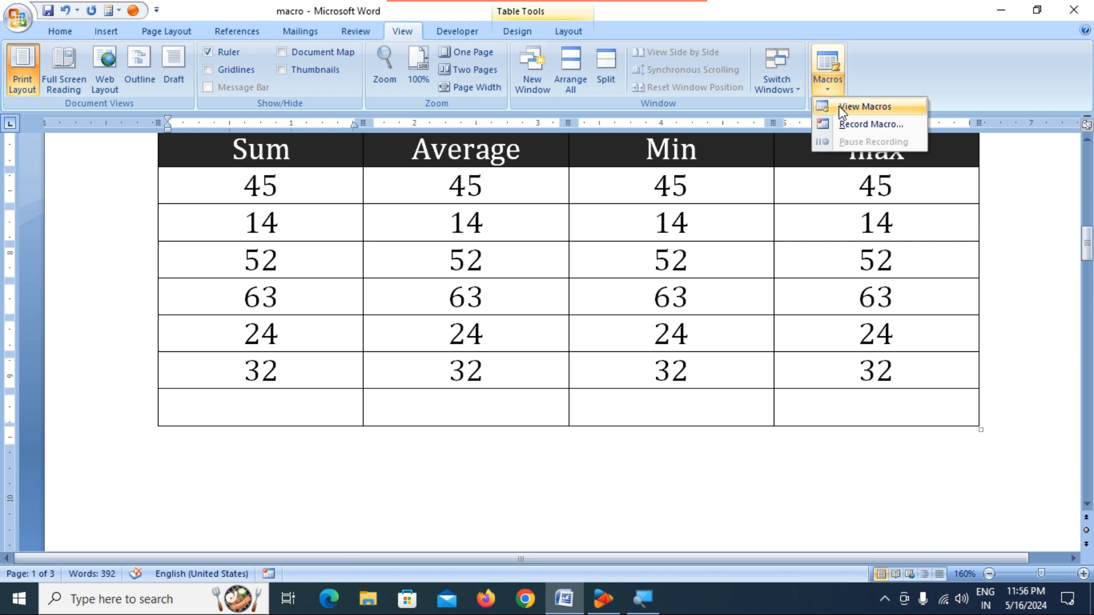
{"action": "left_click", "coordinate": [839, 106]}
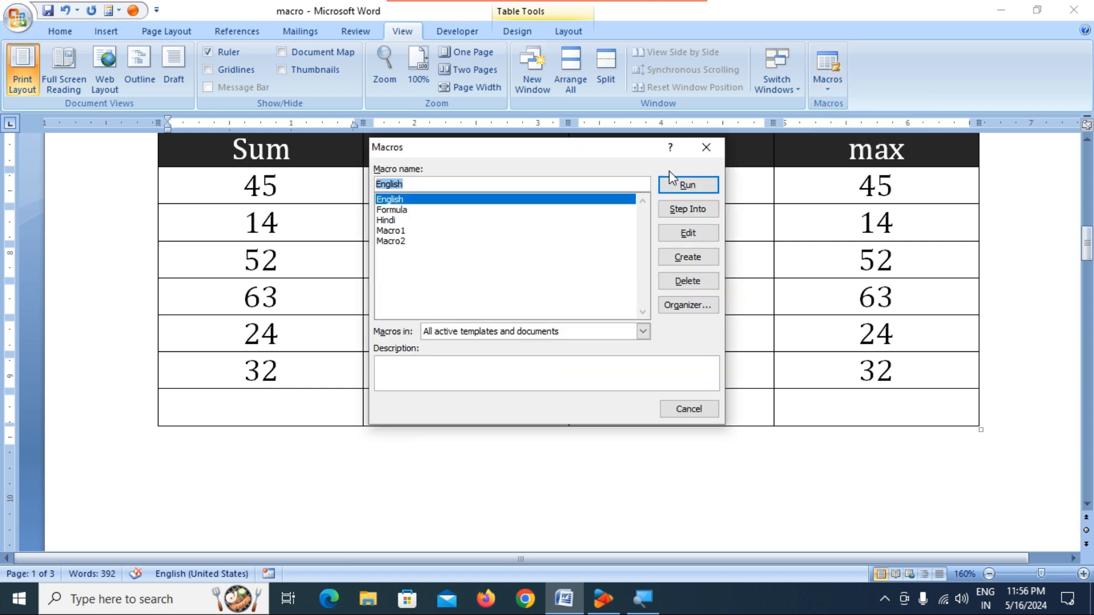
{"action": "left_click", "coordinate": [394, 212]}
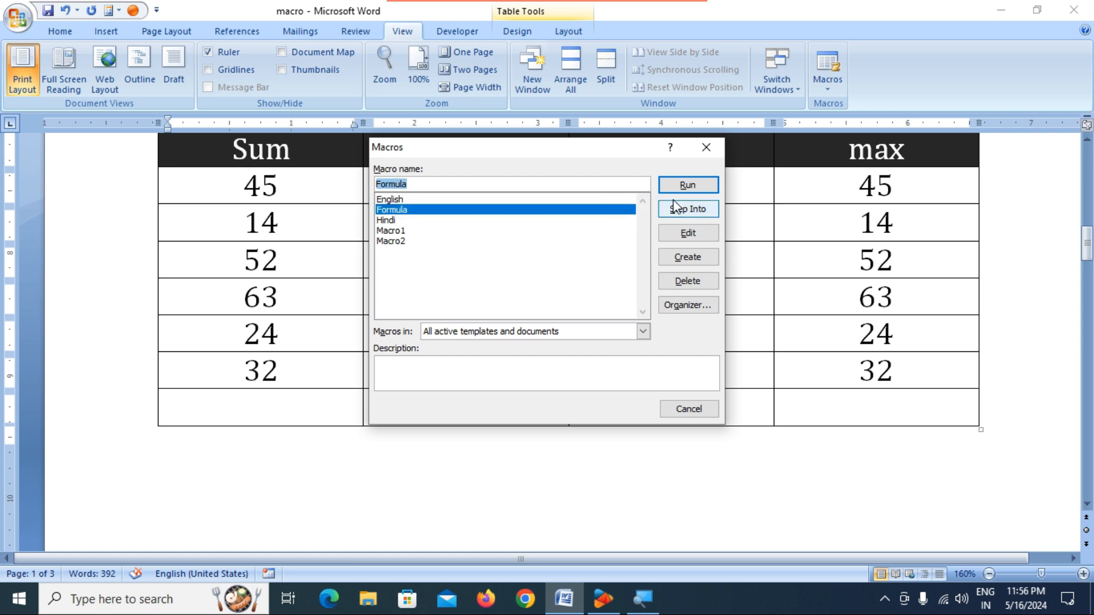
{"action": "left_click", "coordinate": [704, 191]}
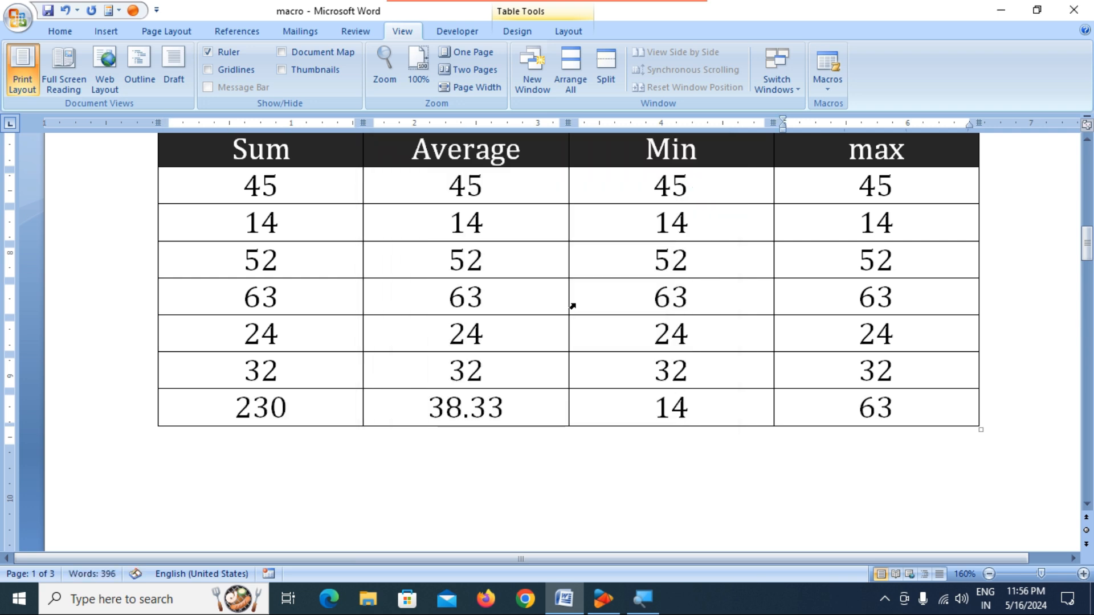
Check each calculated result in the second table's last row and compare the table with the first one.
{"action": "left_click", "coordinate": [234, 411]}
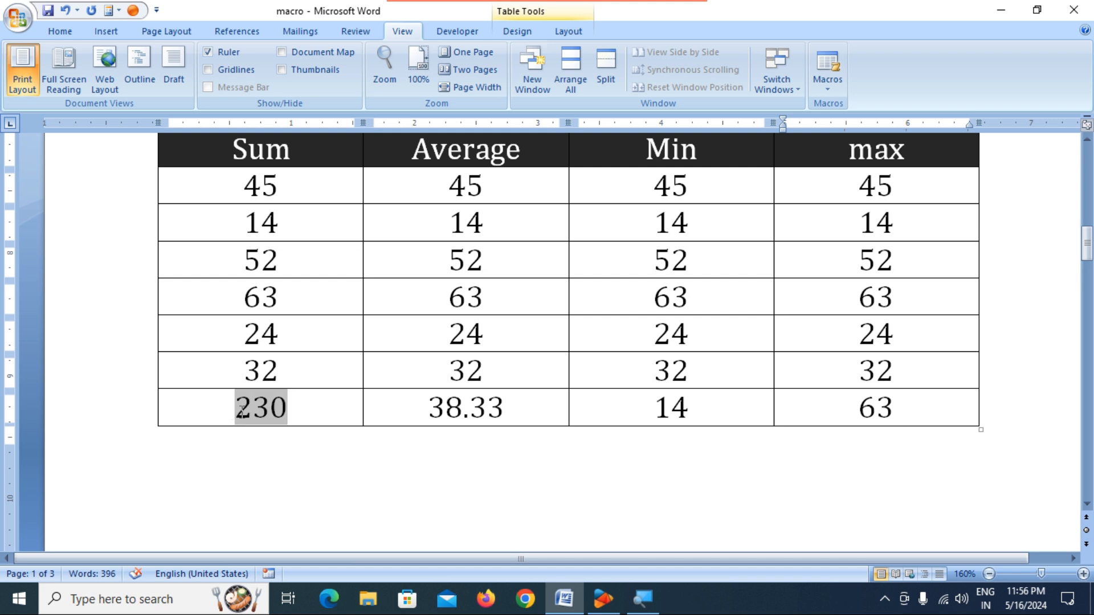
{"action": "left_click", "coordinate": [446, 415]}
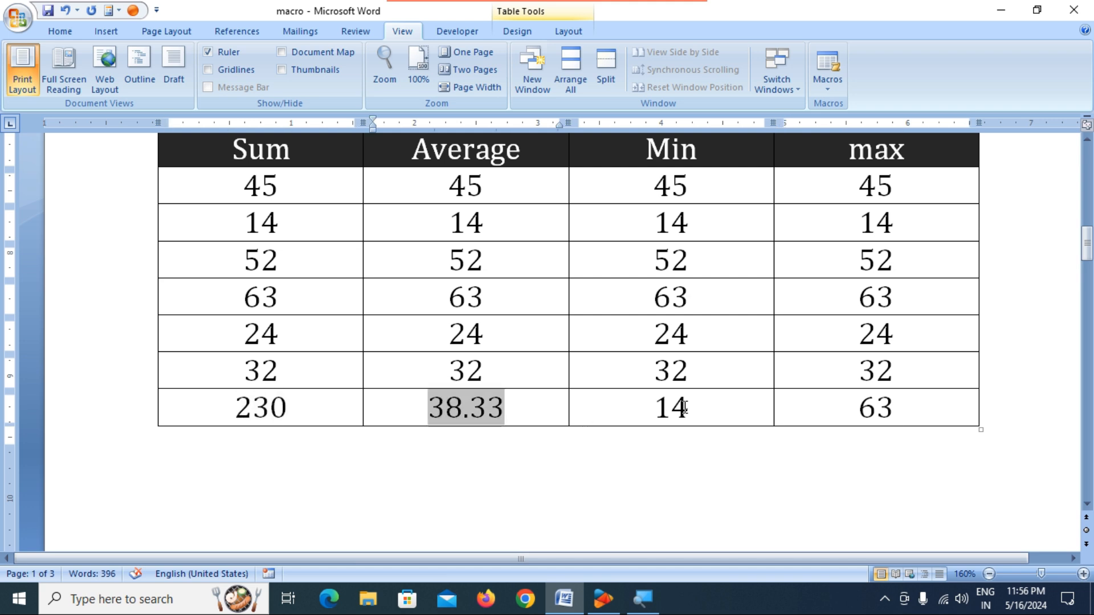
{"action": "left_click", "coordinate": [704, 412]}
{"action": "left_click", "coordinate": [849, 418]}
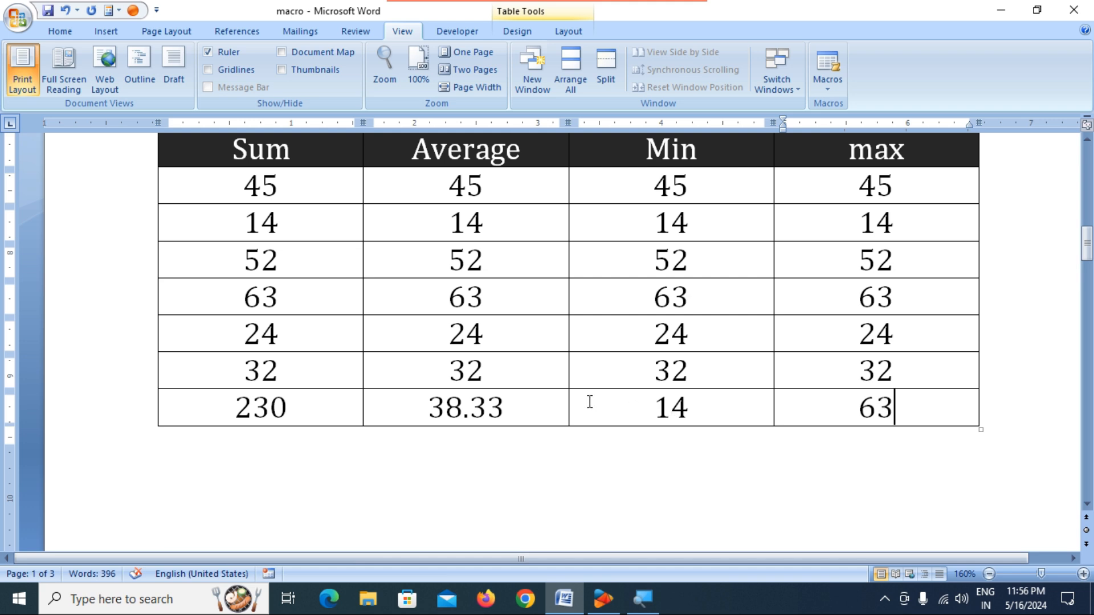
{"action": "scroll", "coordinate": [314, 343], "scroll_direction": "up", "scroll_amount": 2}
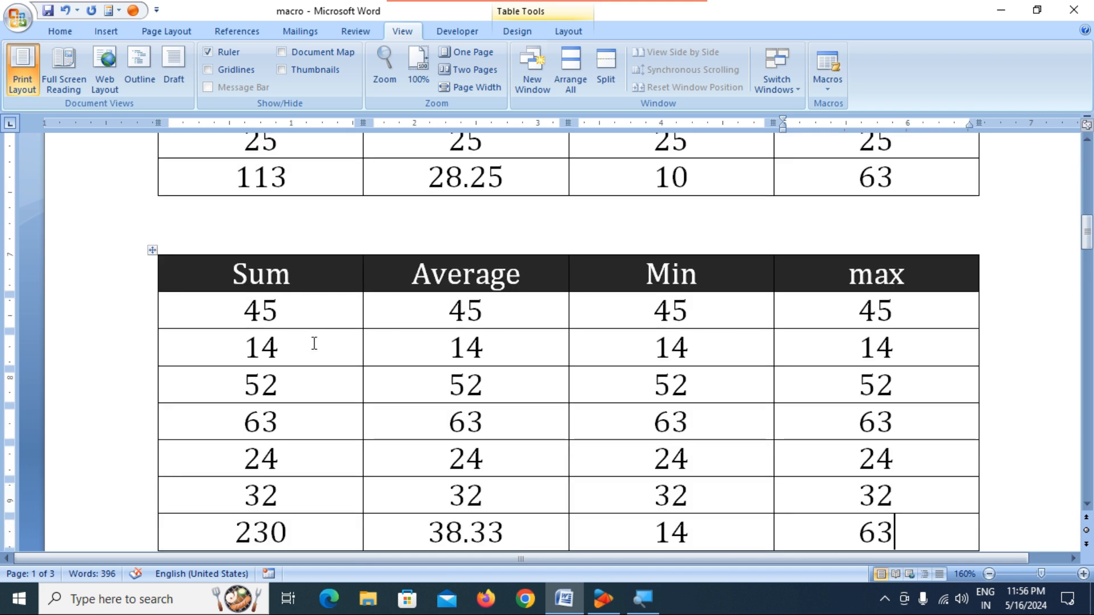
{"action": "scroll", "coordinate": [314, 343], "scroll_direction": "up", "scroll_amount": 4}
{"action": "scroll", "coordinate": [312, 342], "scroll_direction": "down", "scroll_amount": 5}
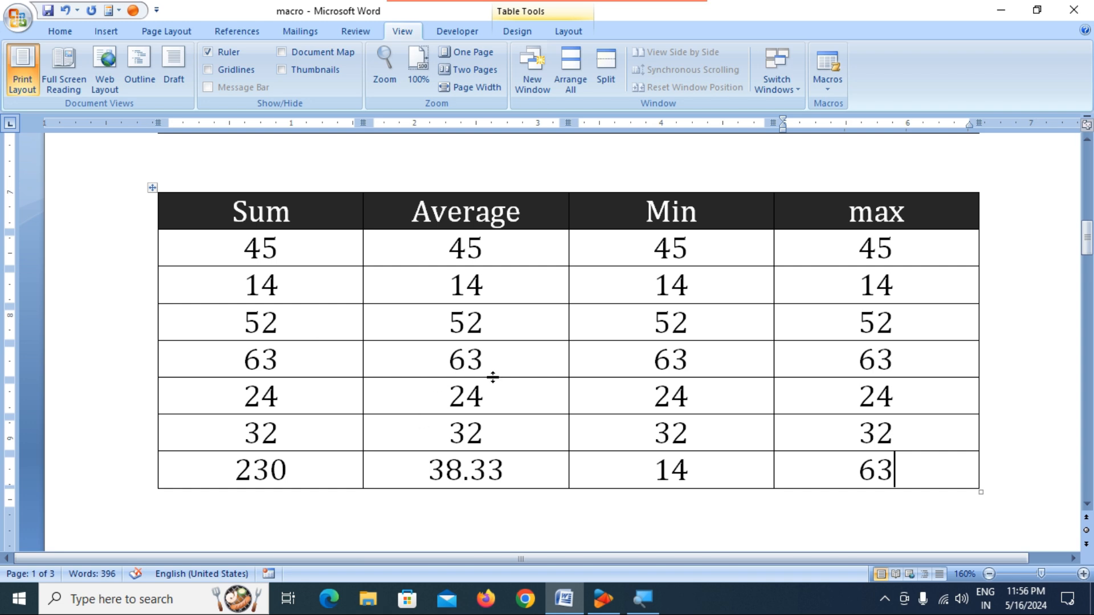
{"action": "scroll", "coordinate": [488, 381], "scroll_direction": "up", "scroll_amount": 5}
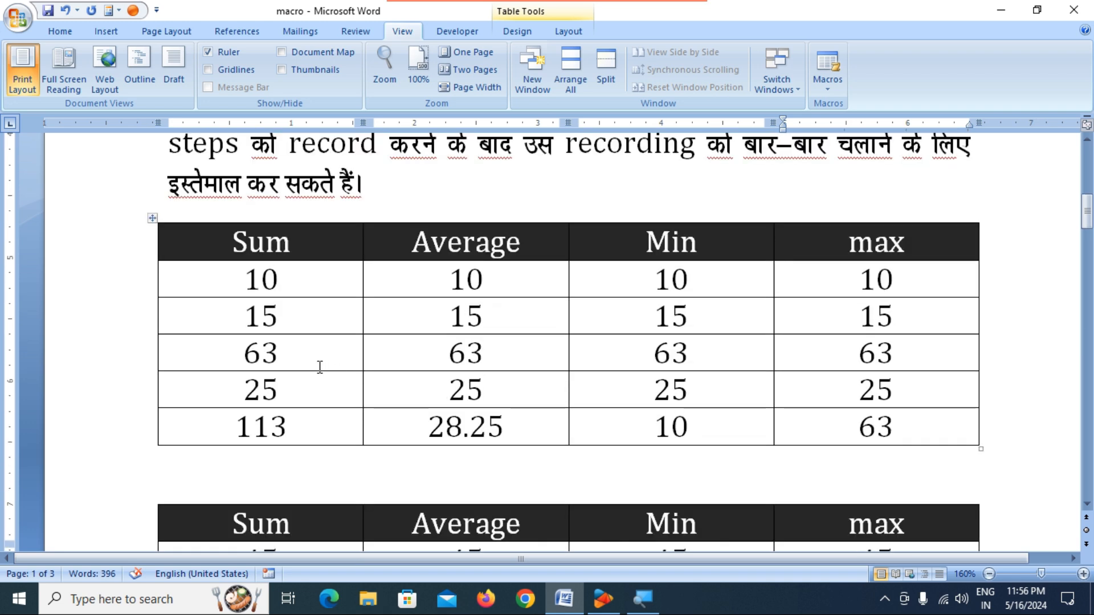
Delete the empty paragraphs on the page between the second table and the "On the Insert tab" paragraph.
{"action": "scroll", "coordinate": [434, 453], "scroll_direction": "down", "scroll_amount": 6}
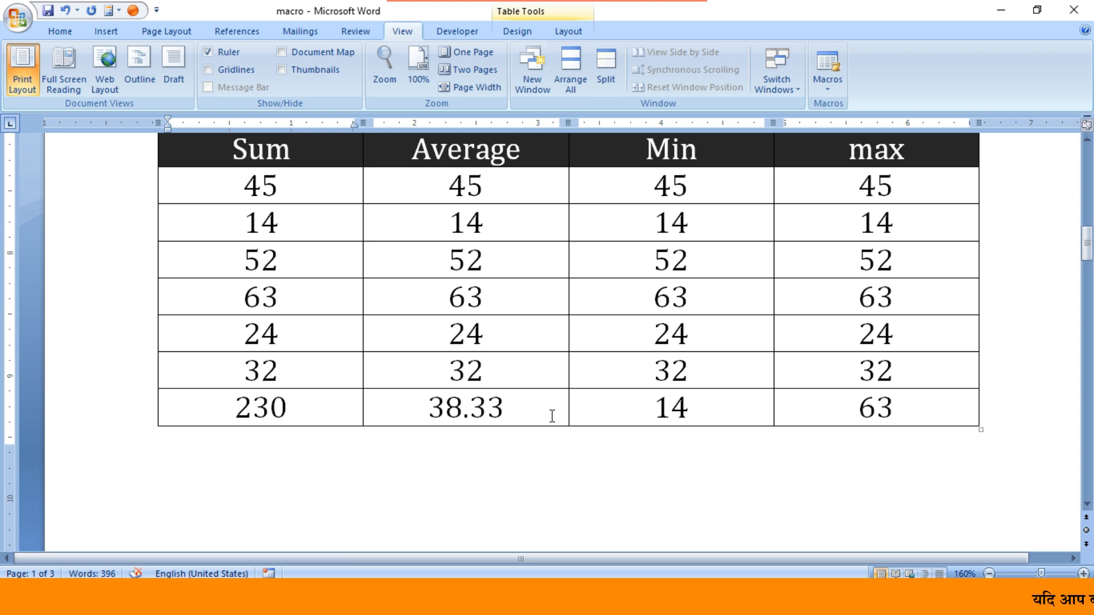
{"action": "scroll", "coordinate": [543, 421], "scroll_direction": "down", "scroll_amount": 10}
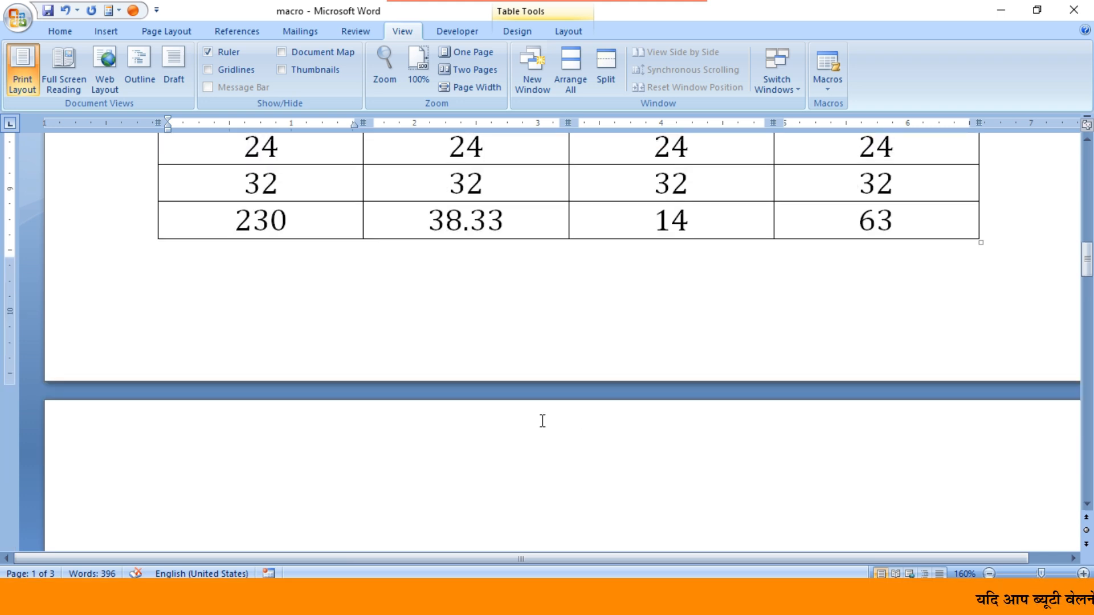
{"action": "scroll", "coordinate": [542, 421], "scroll_direction": "down", "scroll_amount": 6}
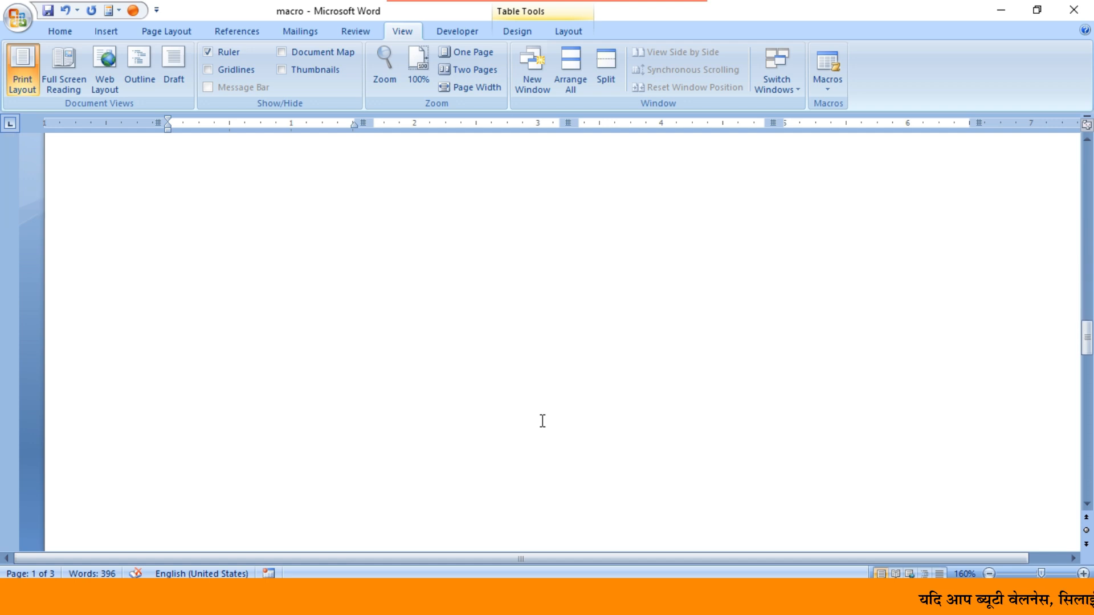
{"action": "scroll", "coordinate": [542, 421], "scroll_direction": "up", "scroll_amount": 4}
{"action": "scroll", "coordinate": [542, 420], "scroll_direction": "down", "scroll_amount": 5}
{"action": "scroll", "coordinate": [536, 414], "scroll_direction": "up", "scroll_amount": 8}
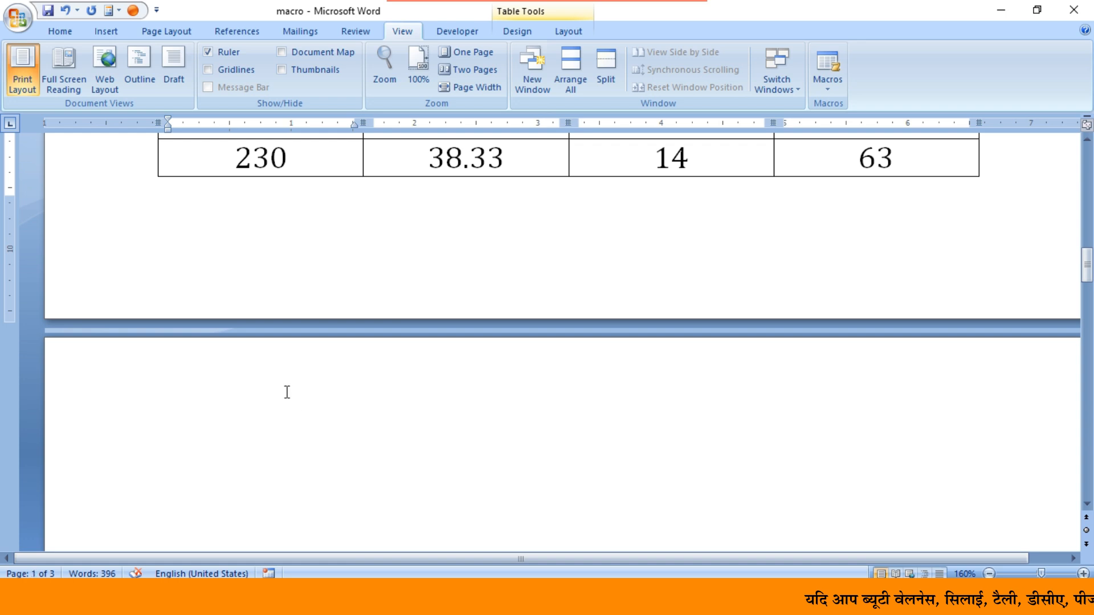
{"action": "left_click", "coordinate": [272, 383]}
{"action": "key", "text": "Delete"}
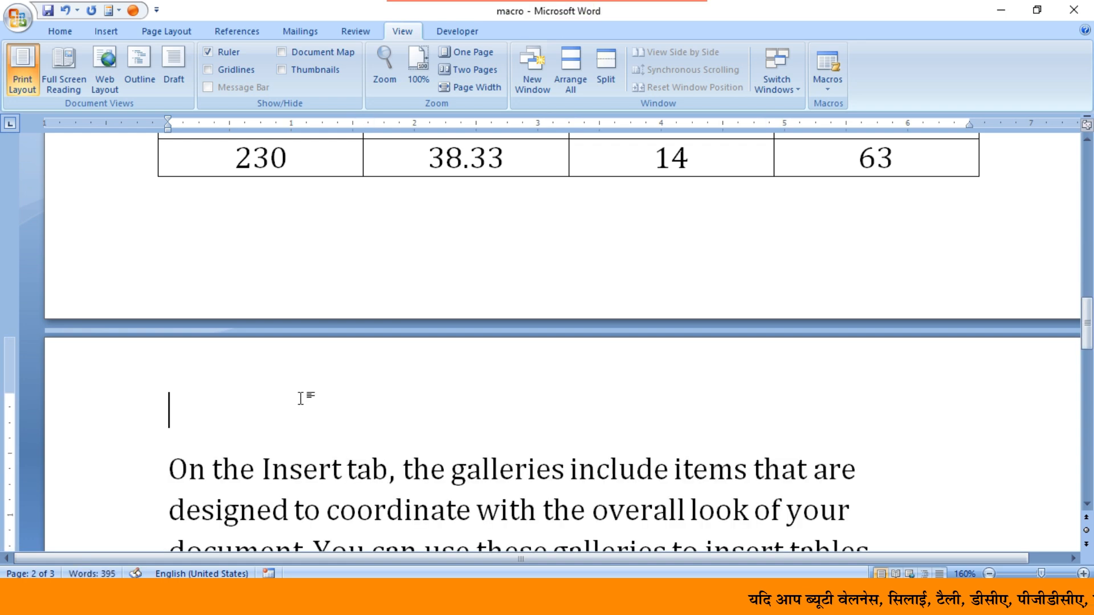
{"action": "key", "text": "Delete"}
View the list of available macros and the Record Macro options, leaving both without running or recording anything.
{"action": "scroll", "coordinate": [336, 432], "scroll_direction": "down", "scroll_amount": 3}
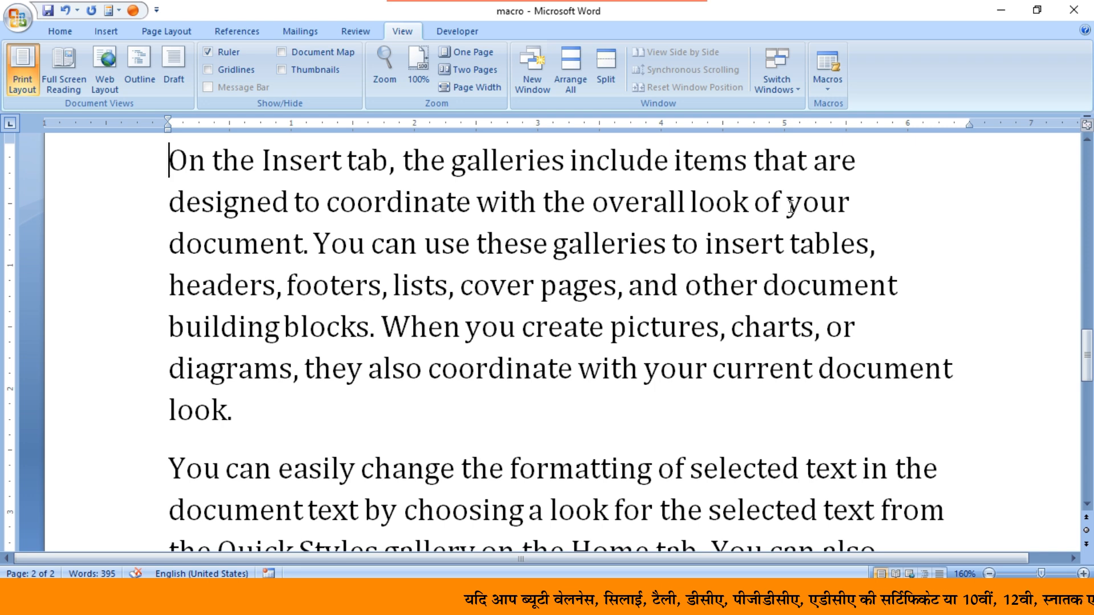
{"action": "left_click", "coordinate": [835, 85]}
{"action": "left_click", "coordinate": [860, 106]}
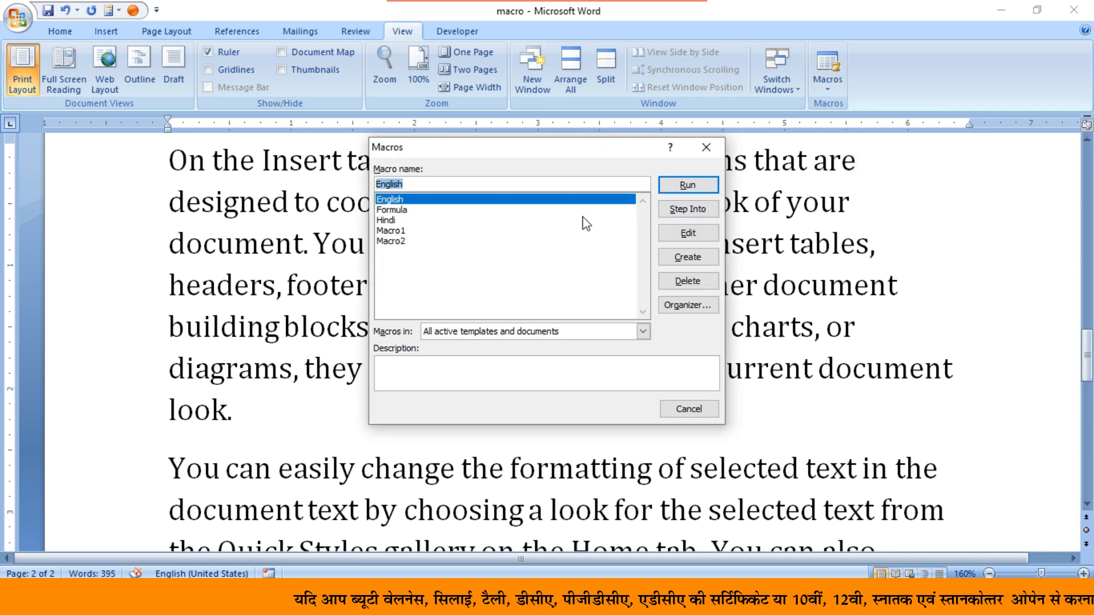
{"action": "left_click", "coordinate": [706, 149]}
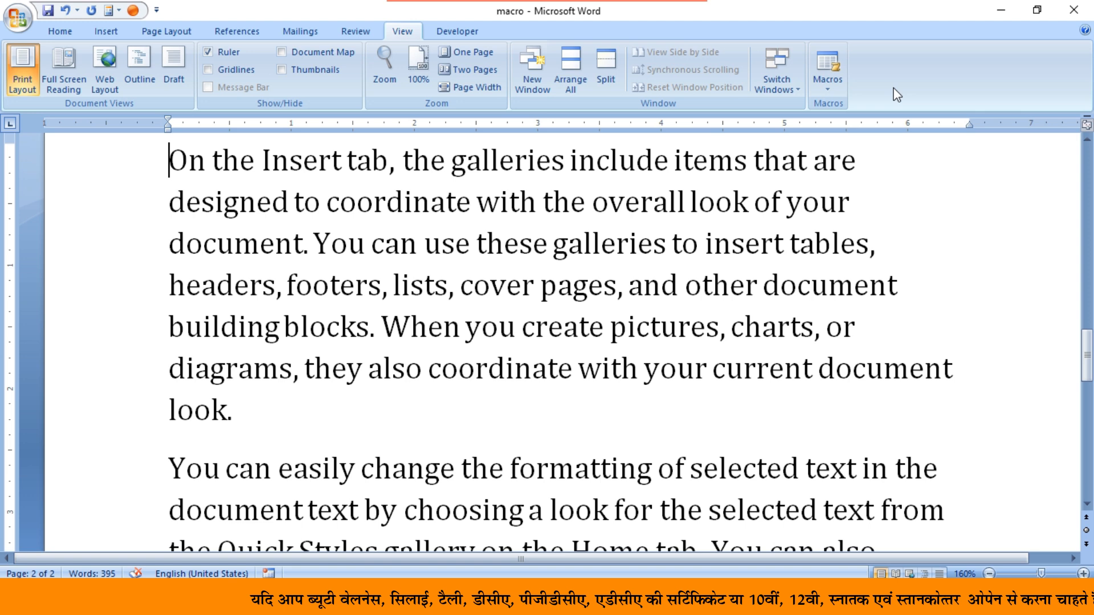
{"action": "left_click", "coordinate": [835, 87]}
{"action": "left_click", "coordinate": [848, 125]}
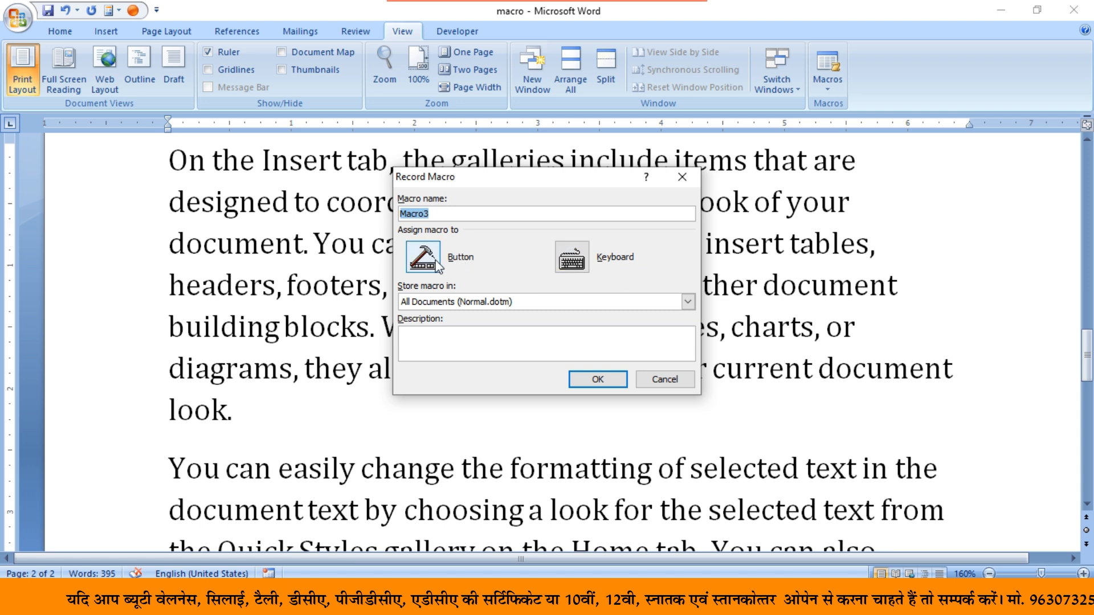
{"action": "left_click", "coordinate": [682, 177]}
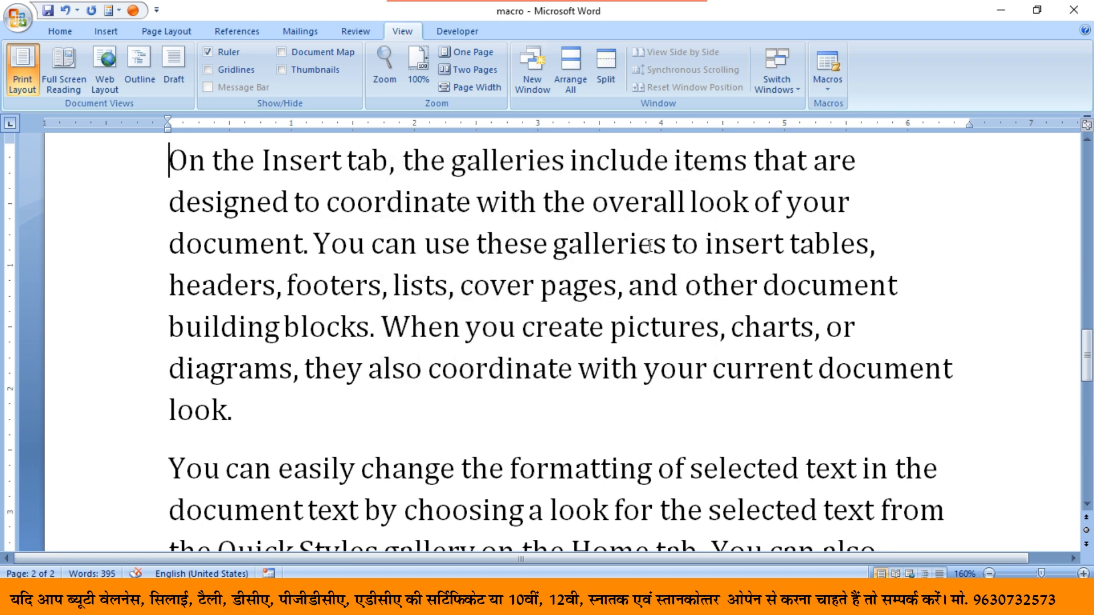
Review the saved macros again, including English, Formula and Hindi, and close the list without running one.
{"action": "scroll", "coordinate": [649, 246], "scroll_direction": "up", "scroll_amount": 6}
{"action": "left_click", "coordinate": [826, 80]}
{"action": "left_click", "coordinate": [826, 107]}
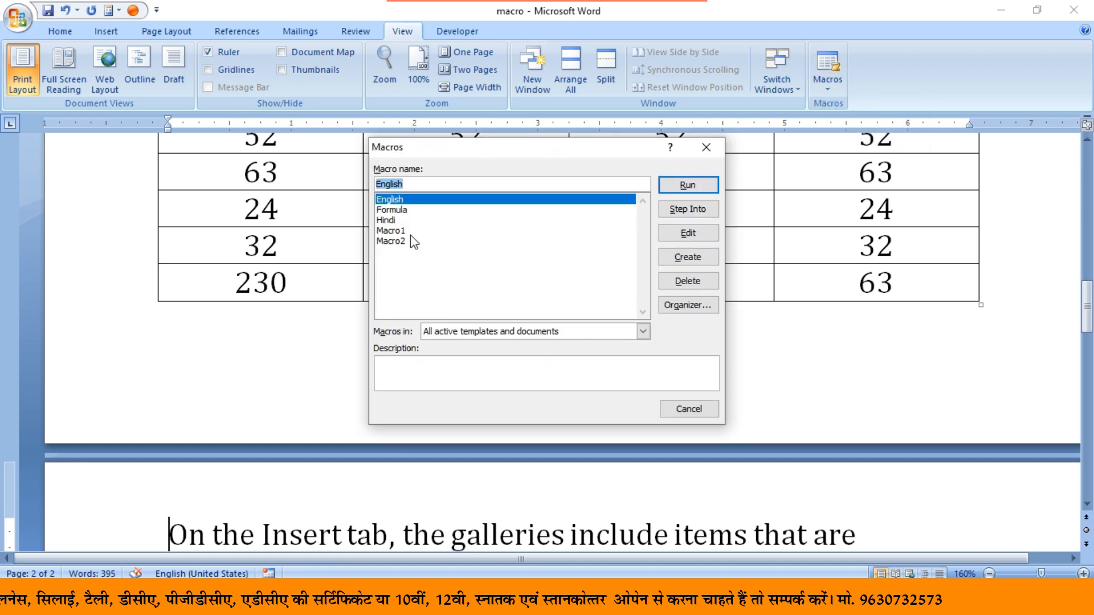
{"action": "left_click", "coordinate": [705, 147]}
{"action": "scroll", "coordinate": [415, 334], "scroll_direction": "down", "scroll_amount": 5}
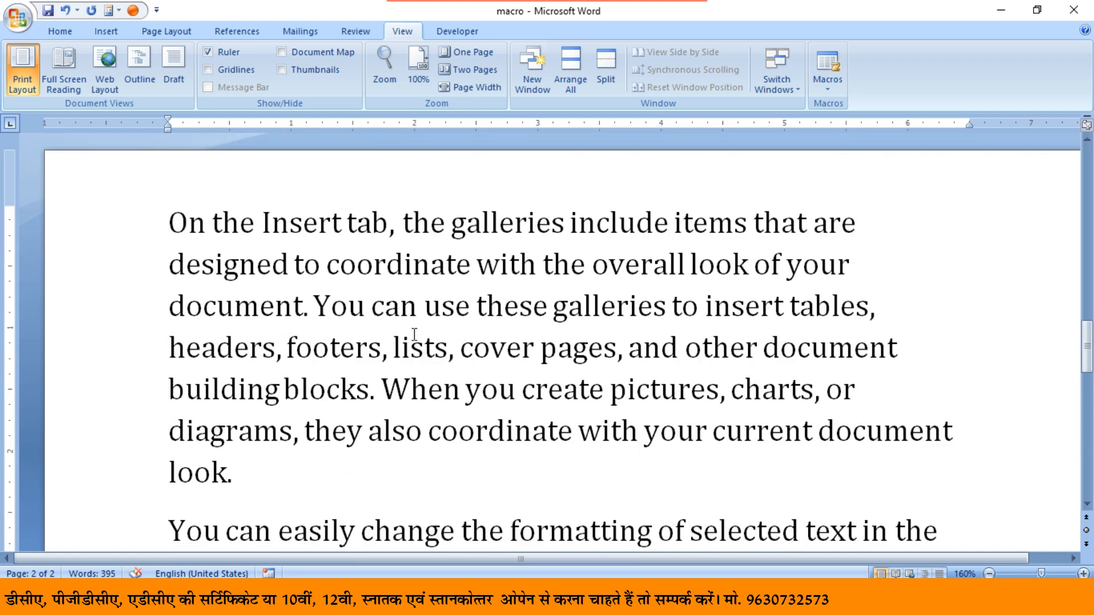
Examine the Button and Keyboard assignment choices for recording a new macro, and cancel without recording.
{"action": "left_click", "coordinate": [389, 348]}
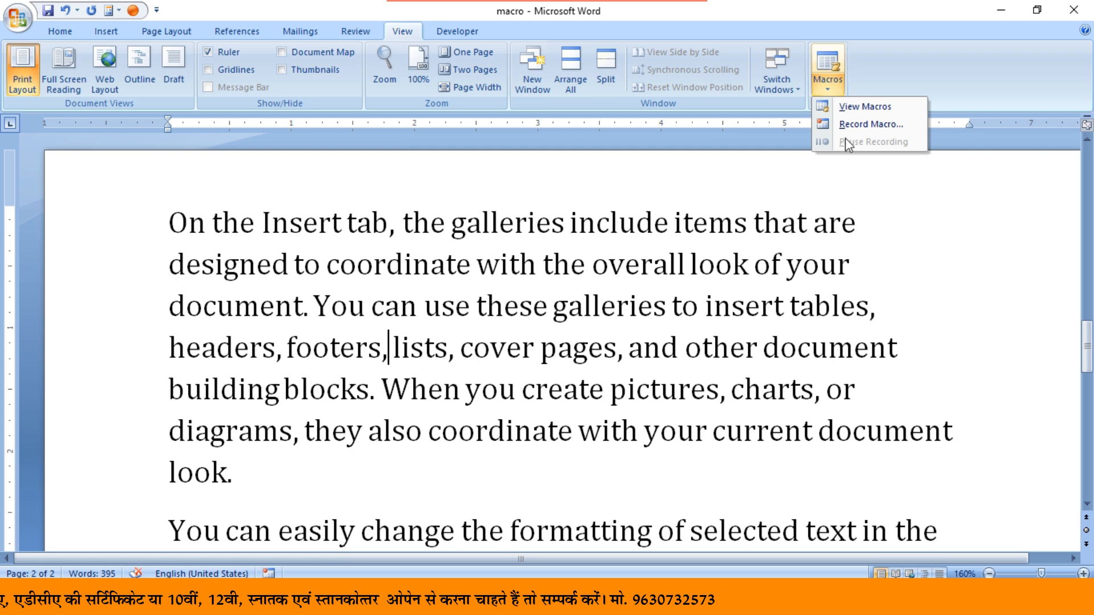
{"action": "left_click", "coordinate": [857, 124]}
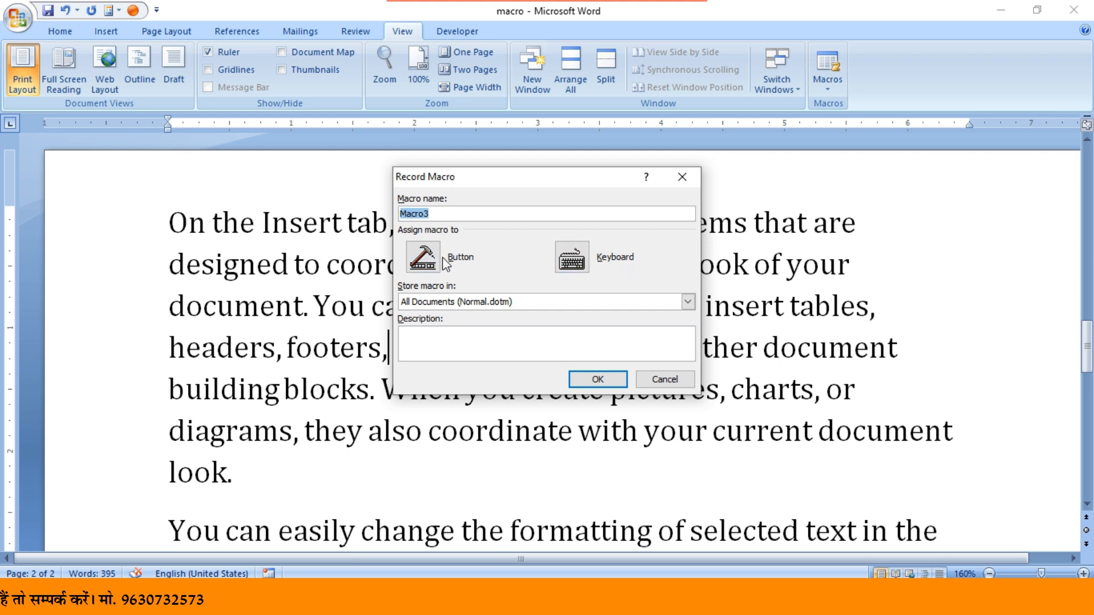
{"action": "left_click", "coordinate": [681, 177]}
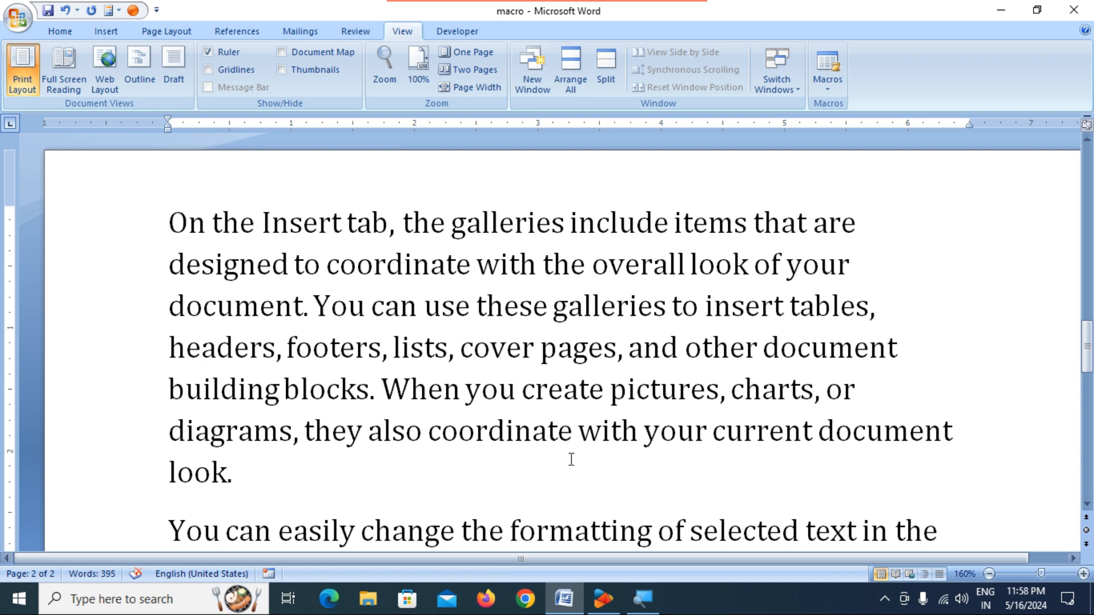
Run the formatting macro at the start of the "On the Insert tab" paragraph to create a bold underlined heading and red italic body text.
{"action": "scroll", "coordinate": [564, 432], "scroll_direction": "up", "scroll_amount": 10}
{"action": "scroll", "coordinate": [562, 428], "scroll_direction": "up", "scroll_amount": 5}
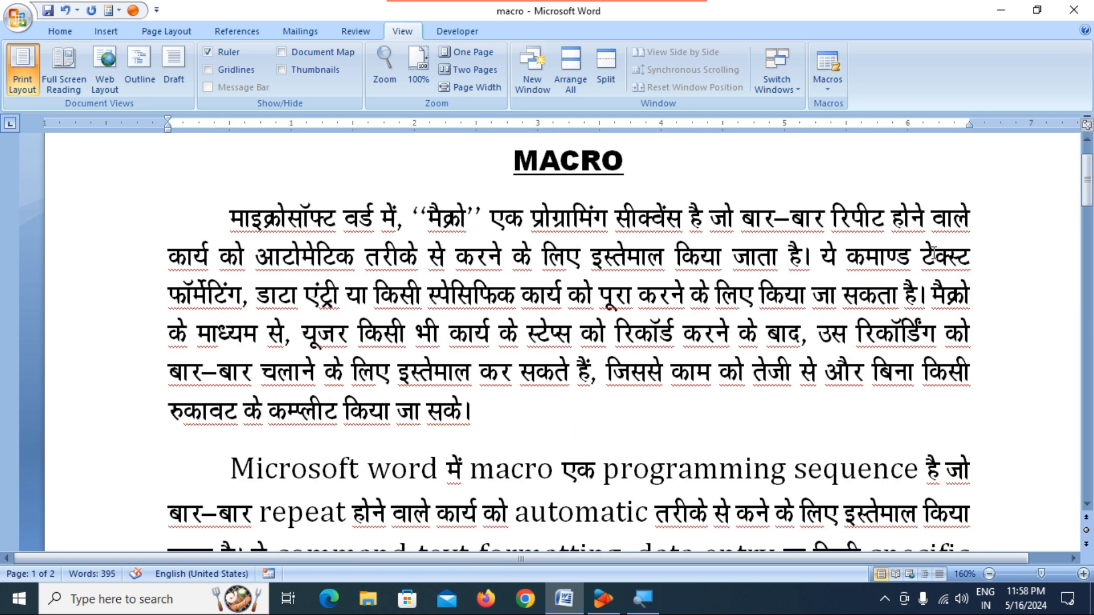
{"action": "scroll", "coordinate": [240, 320], "scroll_direction": "down", "scroll_amount": 15}
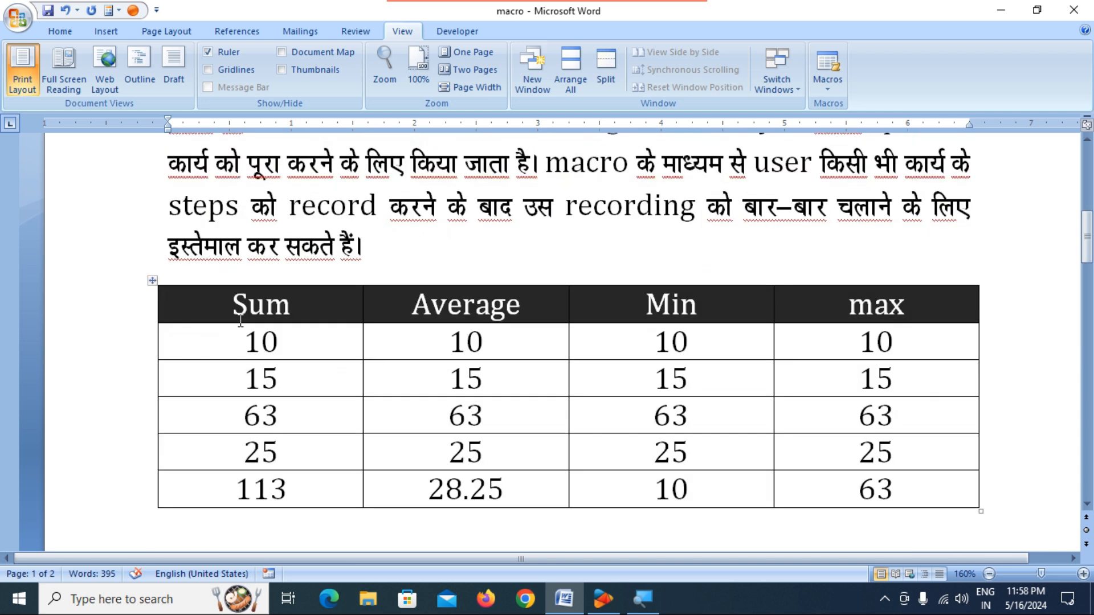
{"action": "scroll", "coordinate": [240, 320], "scroll_direction": "down", "scroll_amount": 3}
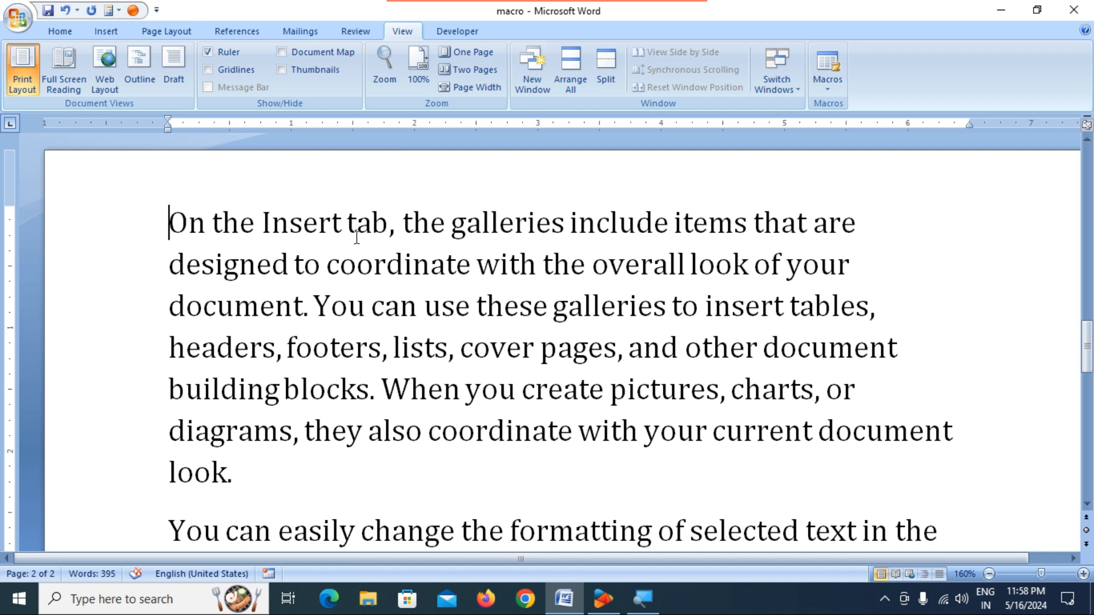
{"action": "scroll", "coordinate": [320, 310], "scroll_direction": "up", "scroll_amount": 10}
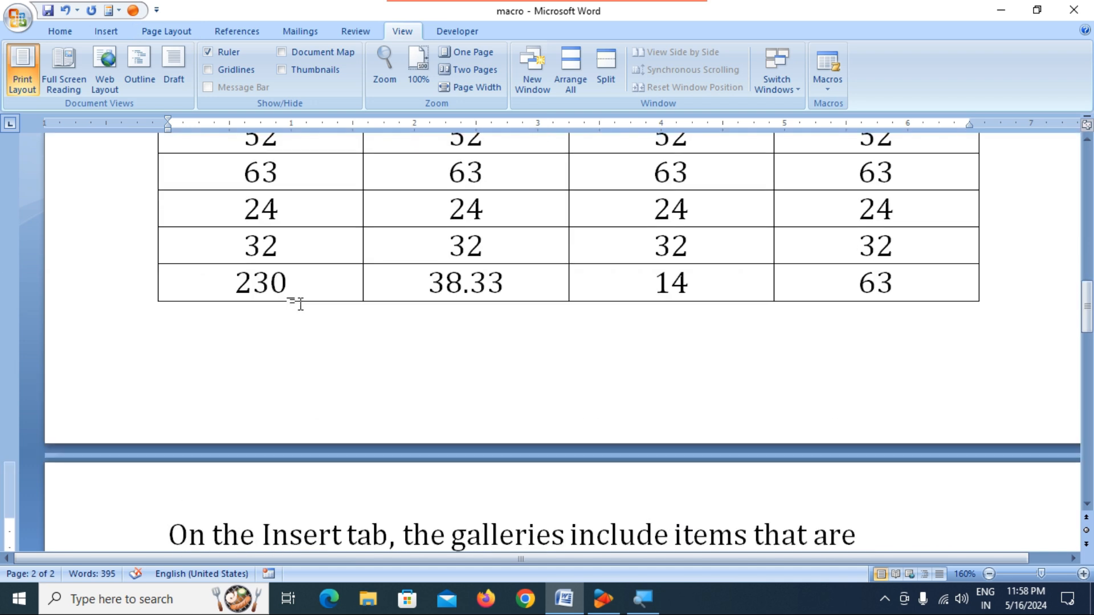
{"action": "scroll", "coordinate": [294, 301], "scroll_direction": "down", "scroll_amount": 10}
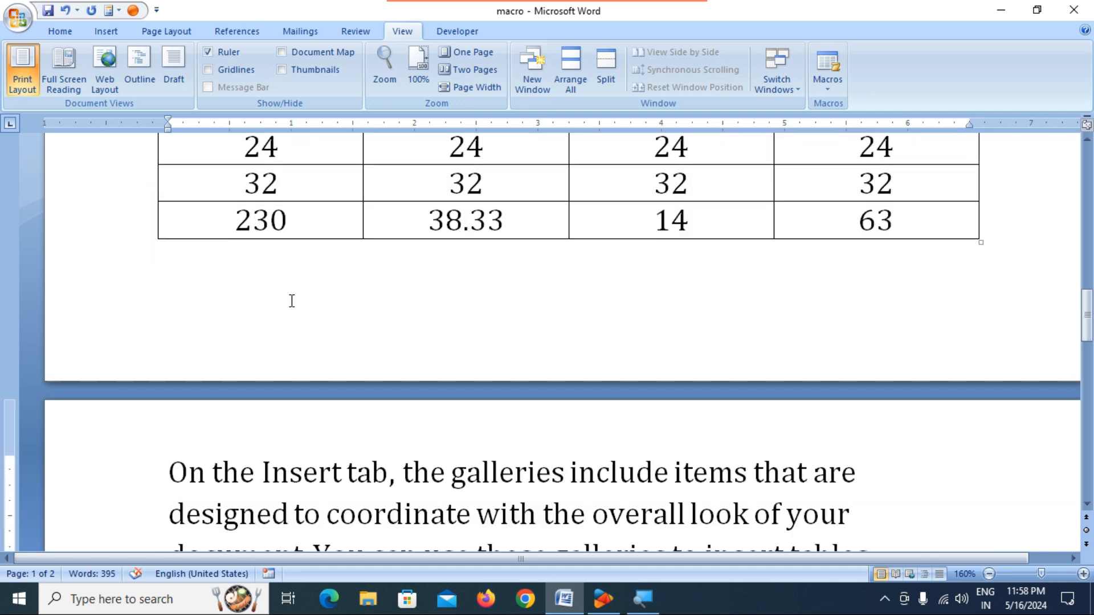
{"action": "left_click", "coordinate": [153, 424]}
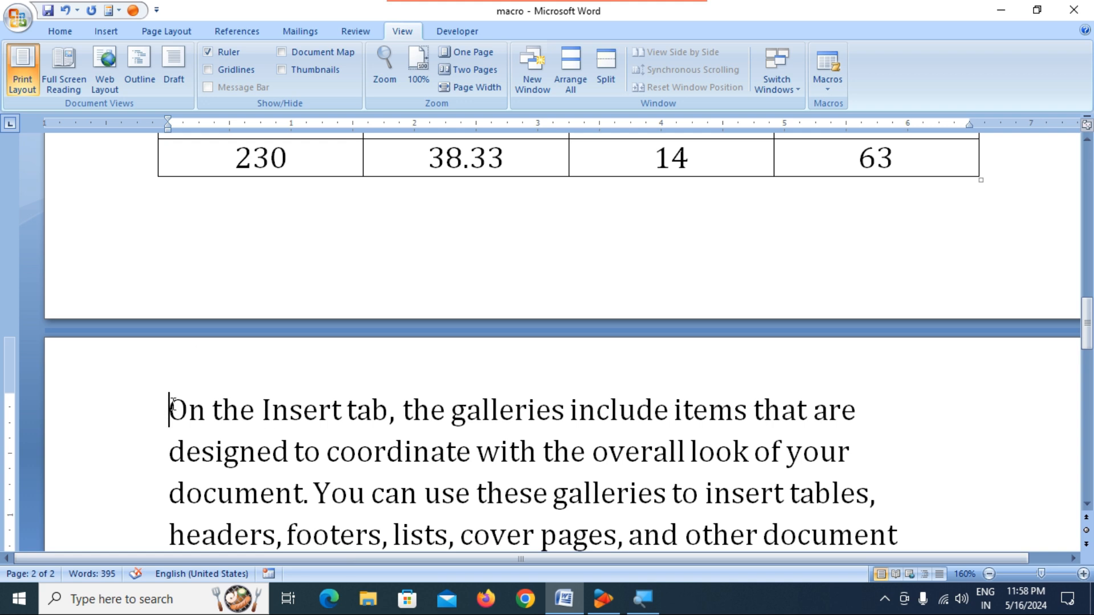
{"action": "scroll", "coordinate": [203, 422], "scroll_direction": "down", "scroll_amount": 1}
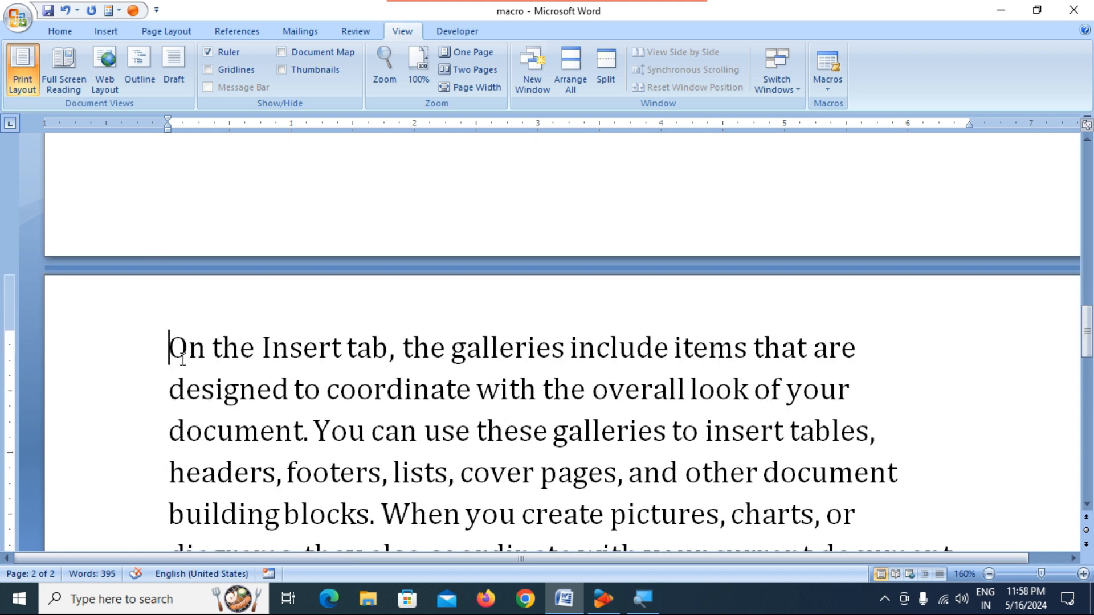
{"action": "scroll", "coordinate": [171, 341], "scroll_direction": "down", "scroll_amount": 1}
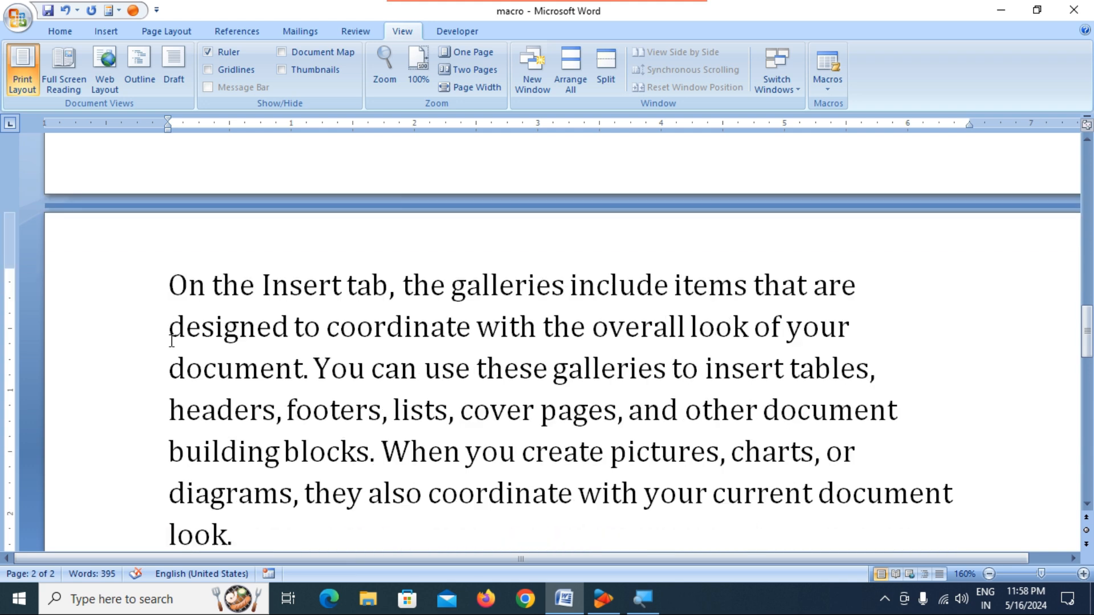
{"action": "left_click", "coordinate": [133, 11]}
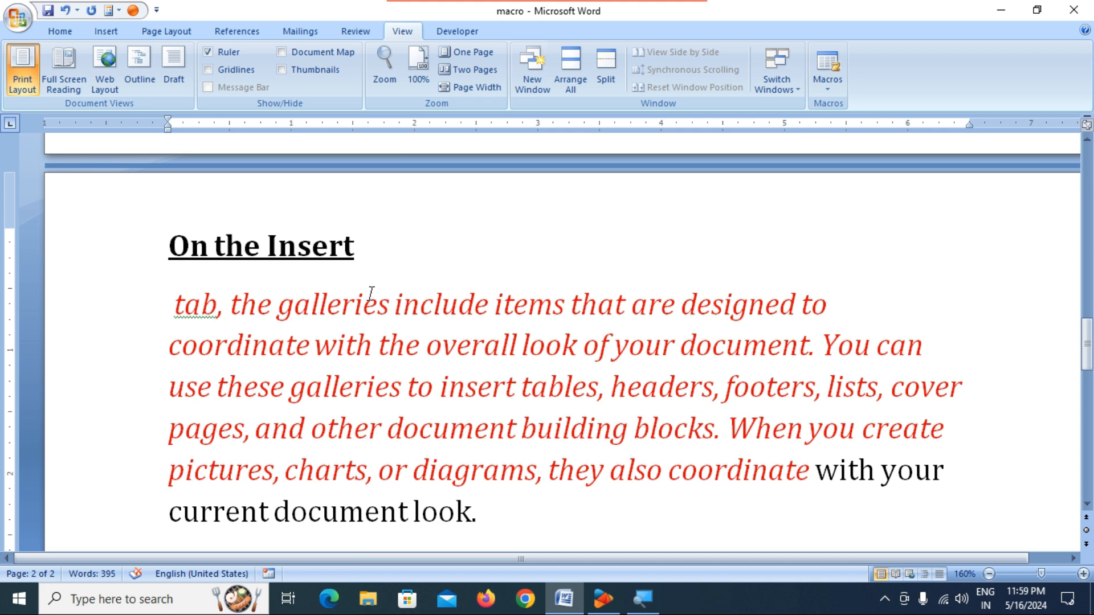
Check the font formatting controls and the end of the red italic text after "they also coordinate".
{"action": "left_click", "coordinate": [60, 31]}
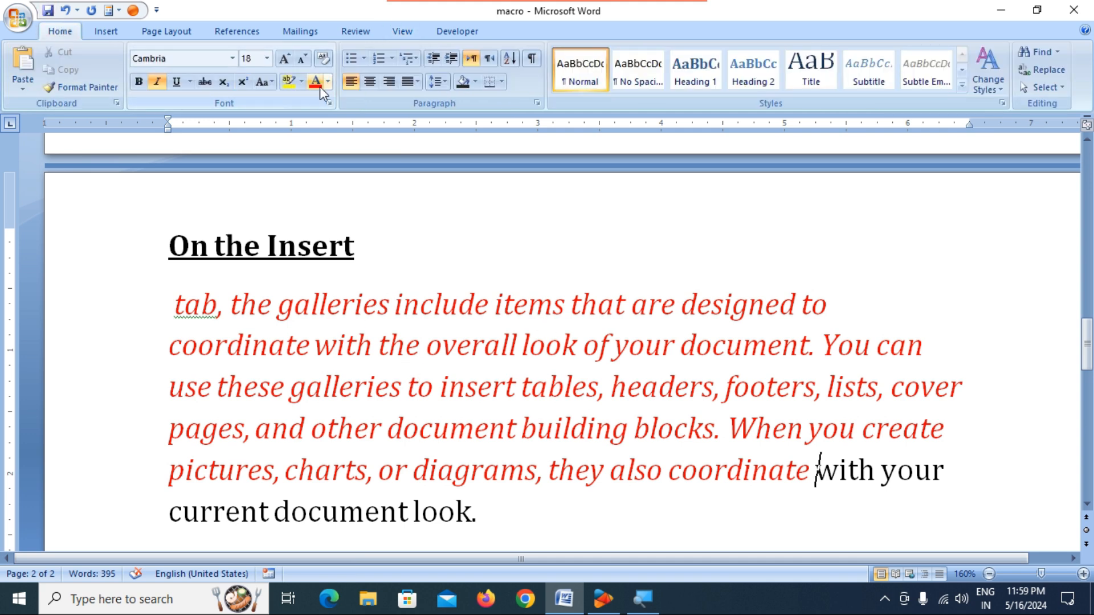
{"action": "scroll", "coordinate": [897, 378], "scroll_direction": "down", "scroll_amount": 1}
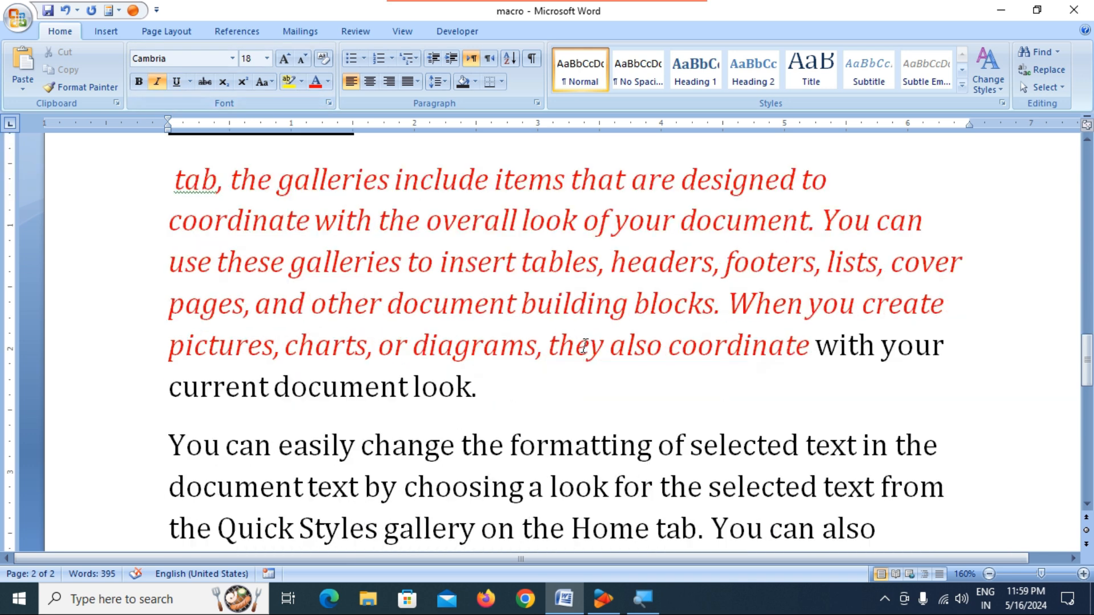
{"action": "left_click", "coordinate": [812, 345]}
Run the formatting macro at the start of the "You can easily change" paragraph for a bold underlined heading and red italic body.
{"action": "scroll", "coordinate": [387, 399], "scroll_direction": "down", "scroll_amount": 2}
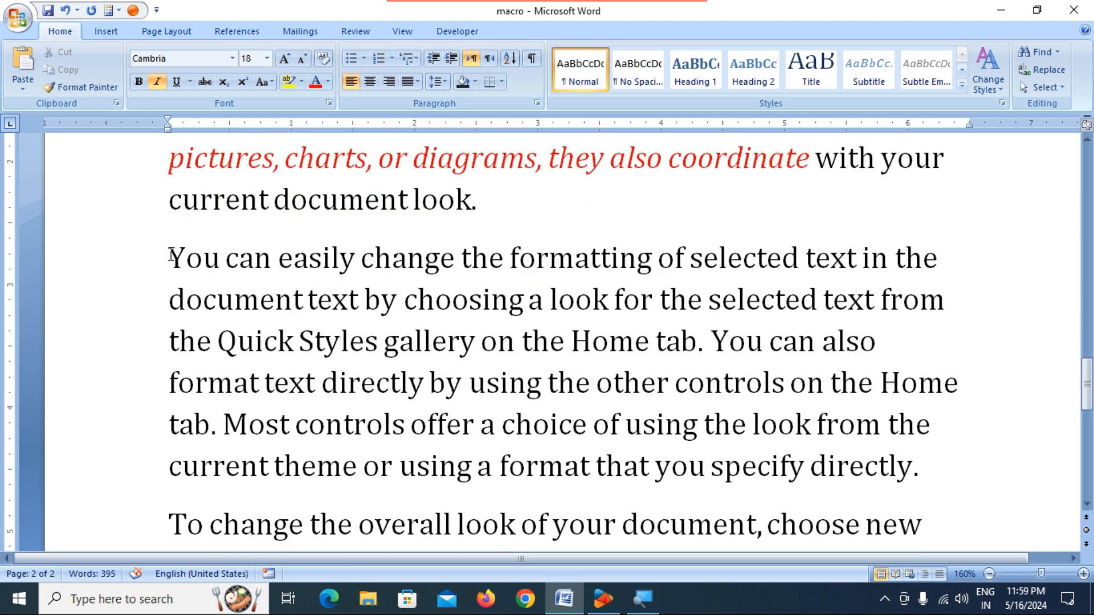
{"action": "left_click", "coordinate": [171, 257]}
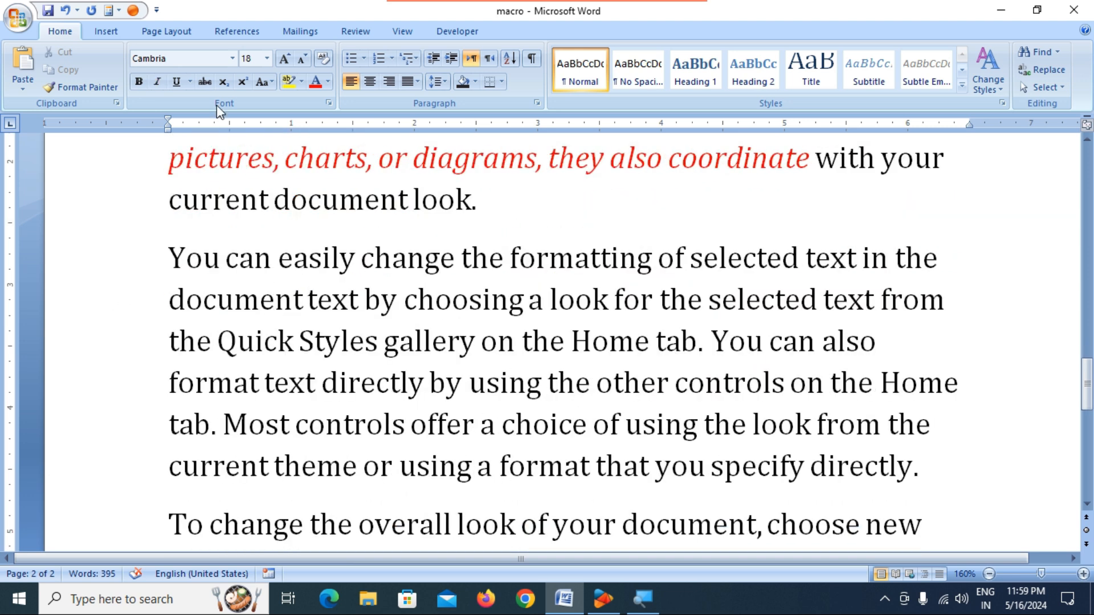
{"action": "left_click", "coordinate": [133, 10]}
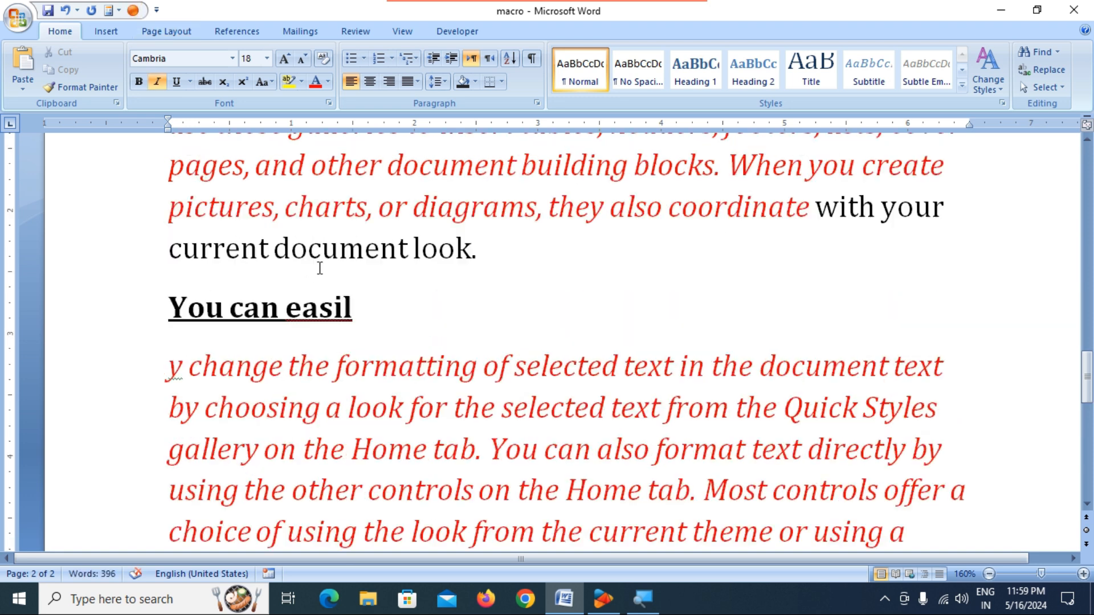
Compare the two macro-formatted paragraphs, checking where each heading breaks off and where the red italic text begins and ends.
{"action": "scroll", "coordinate": [317, 264], "scroll_direction": "up", "scroll_amount": 3}
{"action": "scroll", "coordinate": [320, 276], "scroll_direction": "up", "scroll_amount": 2}
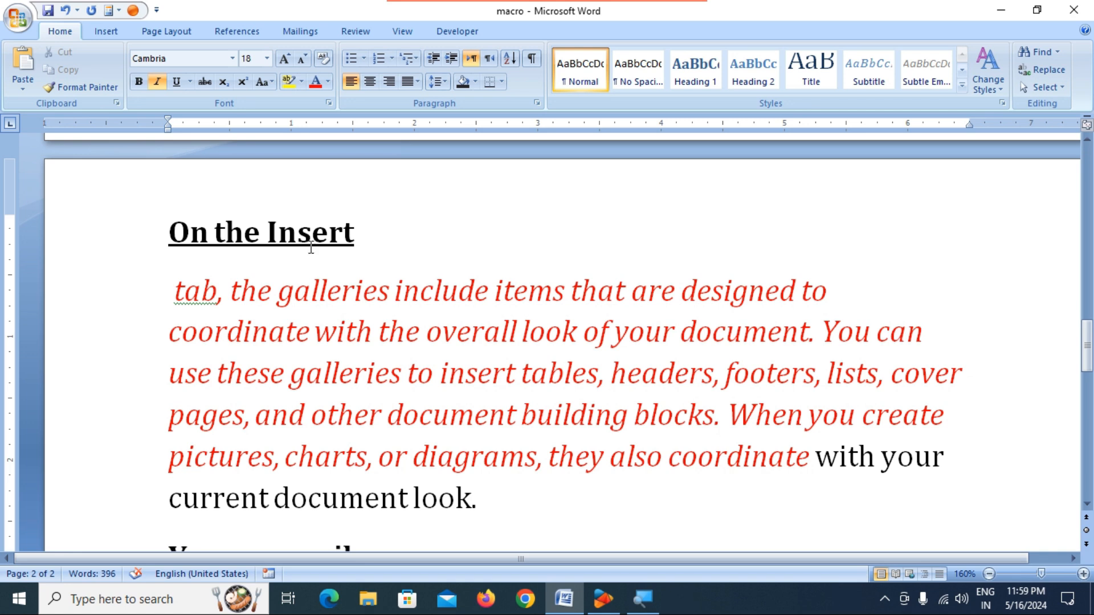
{"action": "scroll", "coordinate": [308, 232], "scroll_direction": "down", "scroll_amount": 3}
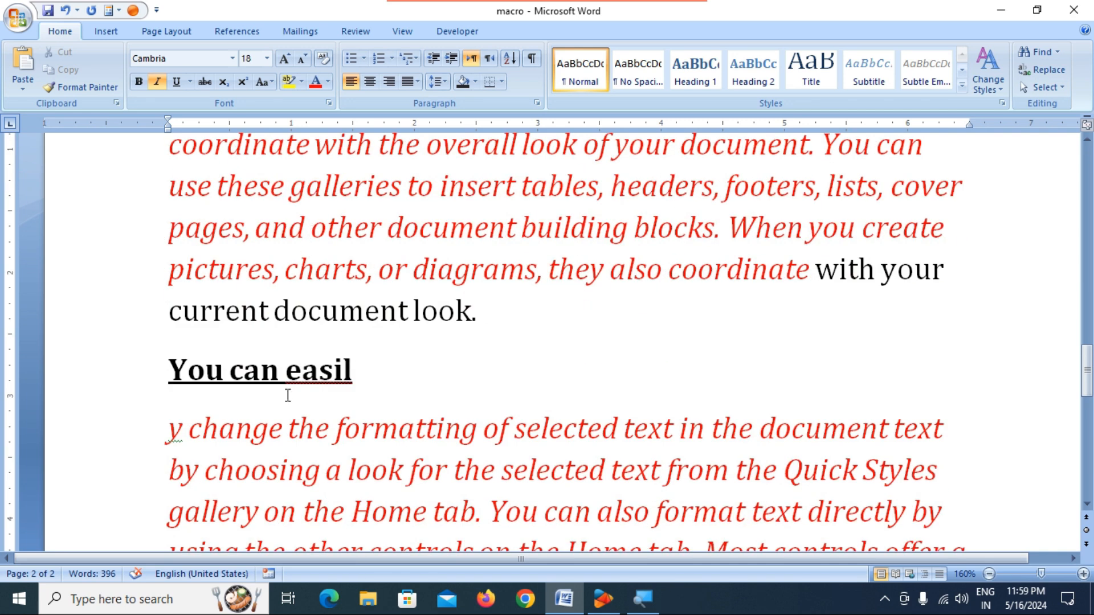
{"action": "scroll", "coordinate": [268, 419], "scroll_direction": "down", "scroll_amount": 1}
{"action": "scroll", "coordinate": [272, 375], "scroll_direction": "up", "scroll_amount": 5}
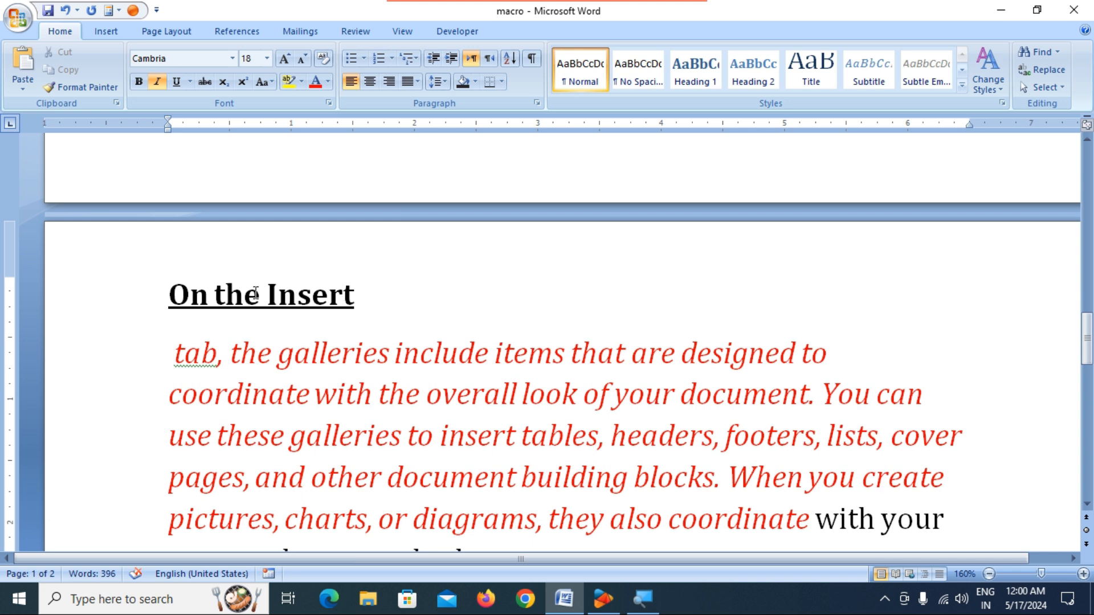
{"action": "scroll", "coordinate": [253, 299], "scroll_direction": "down", "scroll_amount": 4}
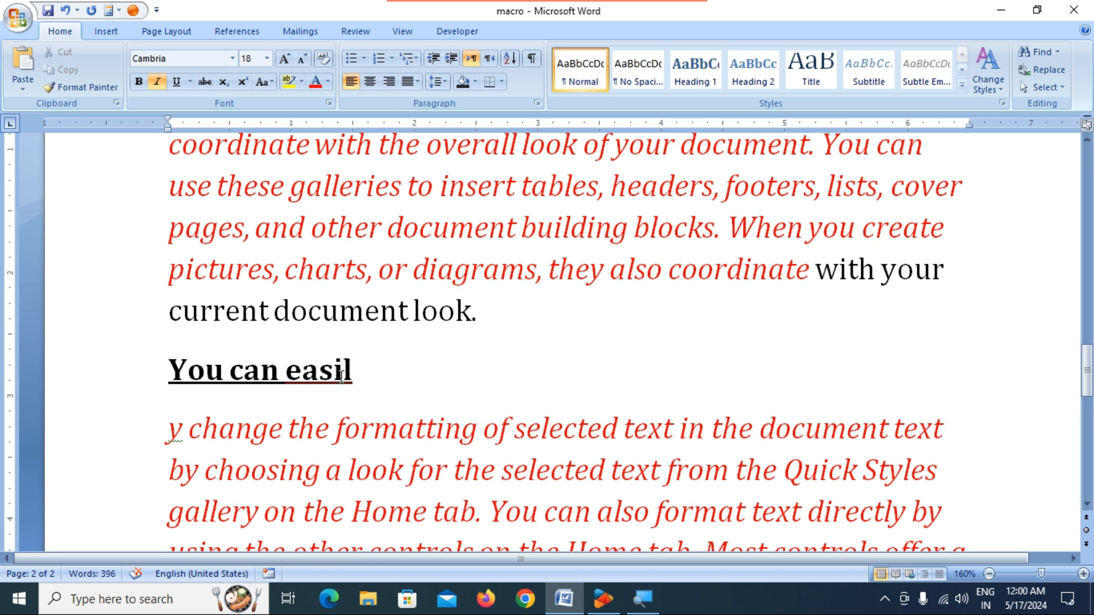
{"action": "scroll", "coordinate": [354, 378], "scroll_direction": "down", "scroll_amount": 1}
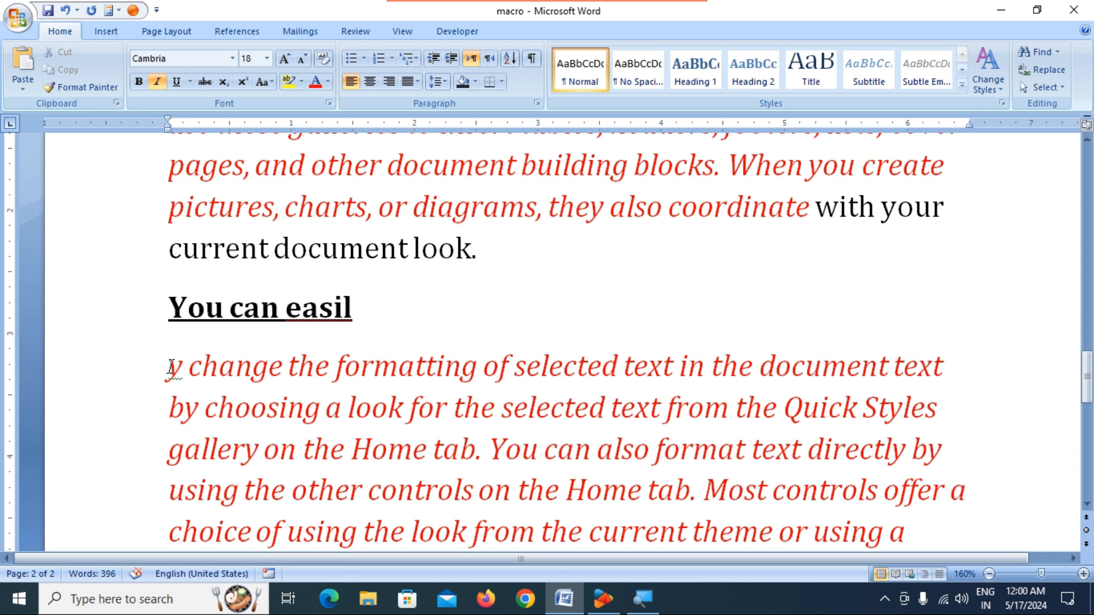
Run the formatting macro at the start of the "To change the overall look" paragraph for a bold underlined heading and red italic body.
{"action": "scroll", "coordinate": [171, 367], "scroll_direction": "down", "scroll_amount": 6}
{"action": "left_click", "coordinate": [171, 256]}
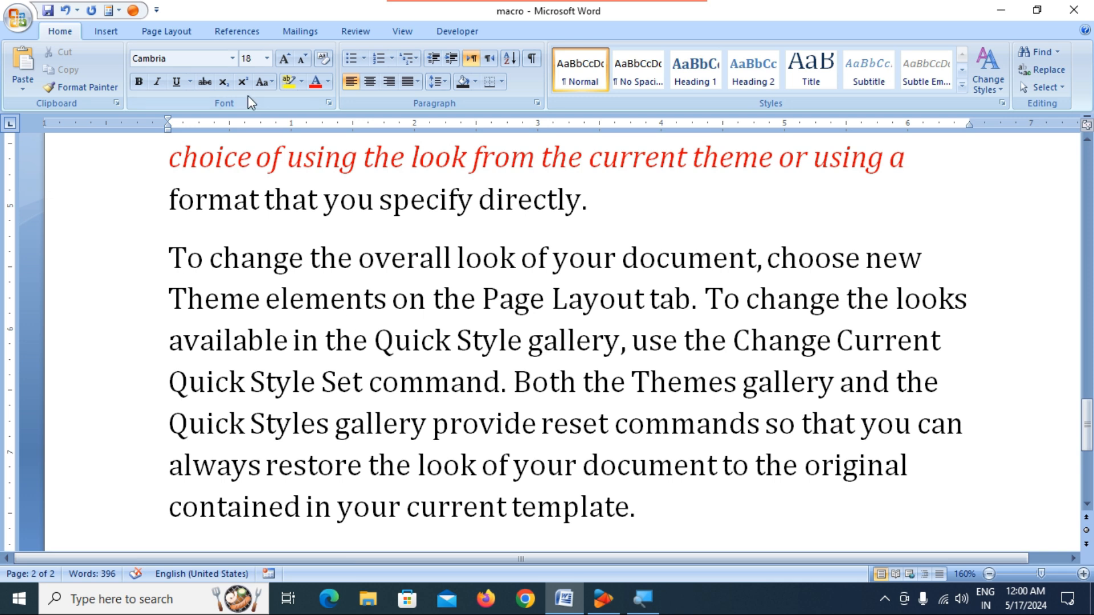
{"action": "left_click", "coordinate": [133, 10]}
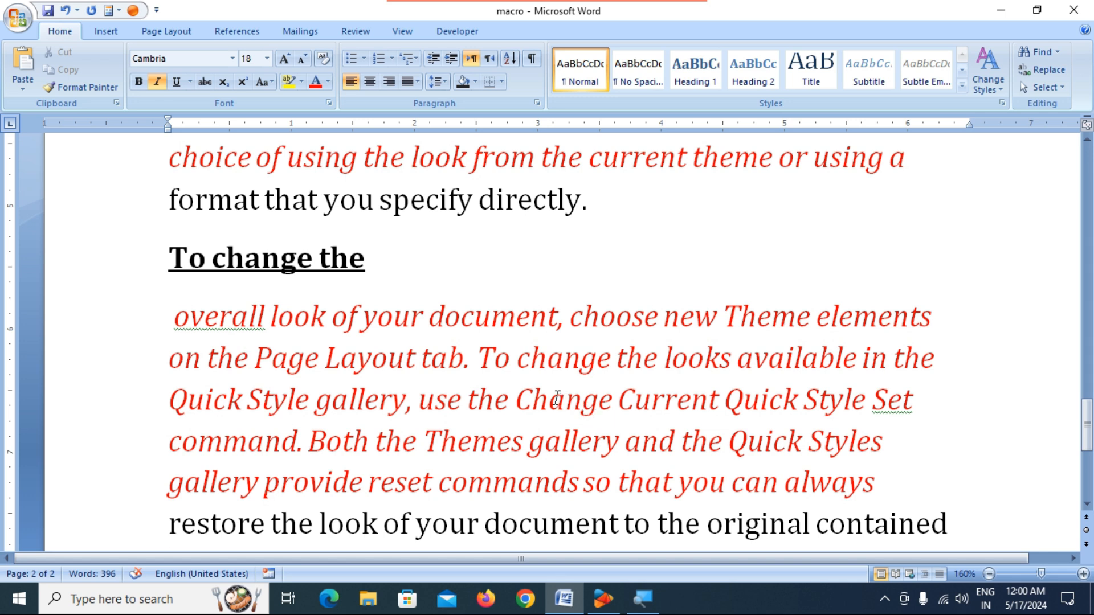
{"action": "scroll", "coordinate": [502, 367], "scroll_direction": "down", "scroll_amount": 2}
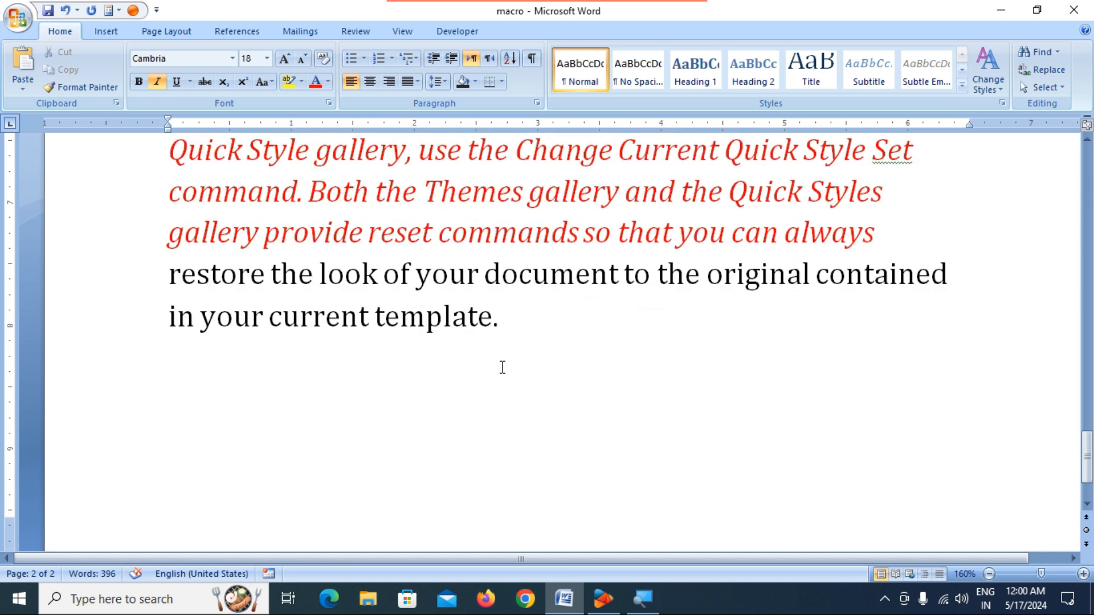
Delete everything from the mixed-language "Microsoft word" paragraph to the document's end, and start a new line below the remaining Hindi paragraph.
{"action": "scroll", "coordinate": [501, 365], "scroll_direction": "up", "scroll_amount": 5}
{"action": "scroll", "coordinate": [501, 358], "scroll_direction": "up", "scroll_amount": 15}
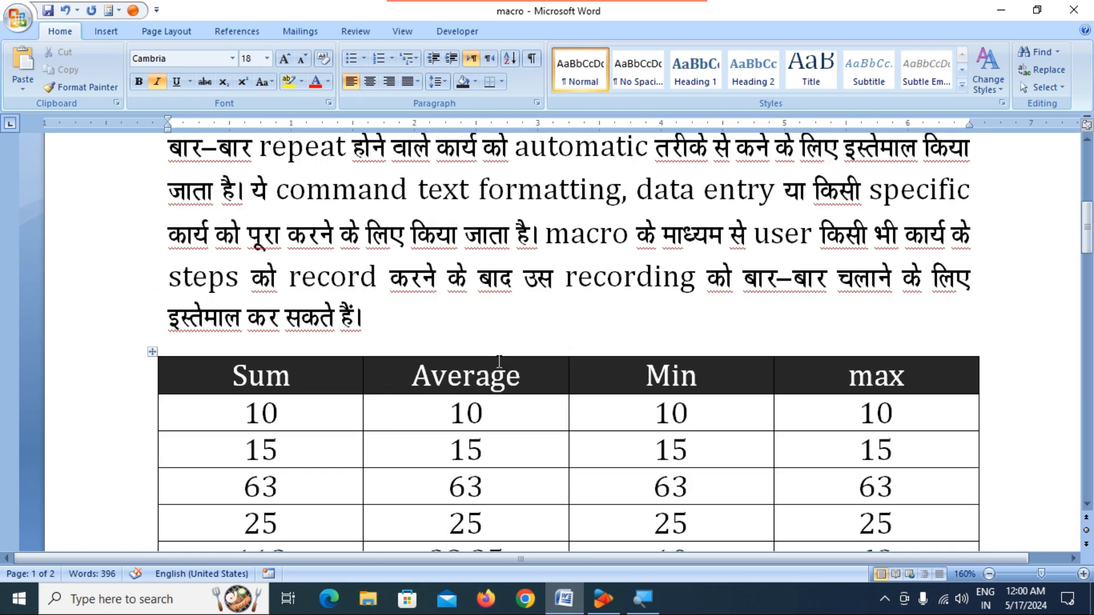
{"action": "scroll", "coordinate": [499, 361], "scroll_direction": "up", "scroll_amount": 5}
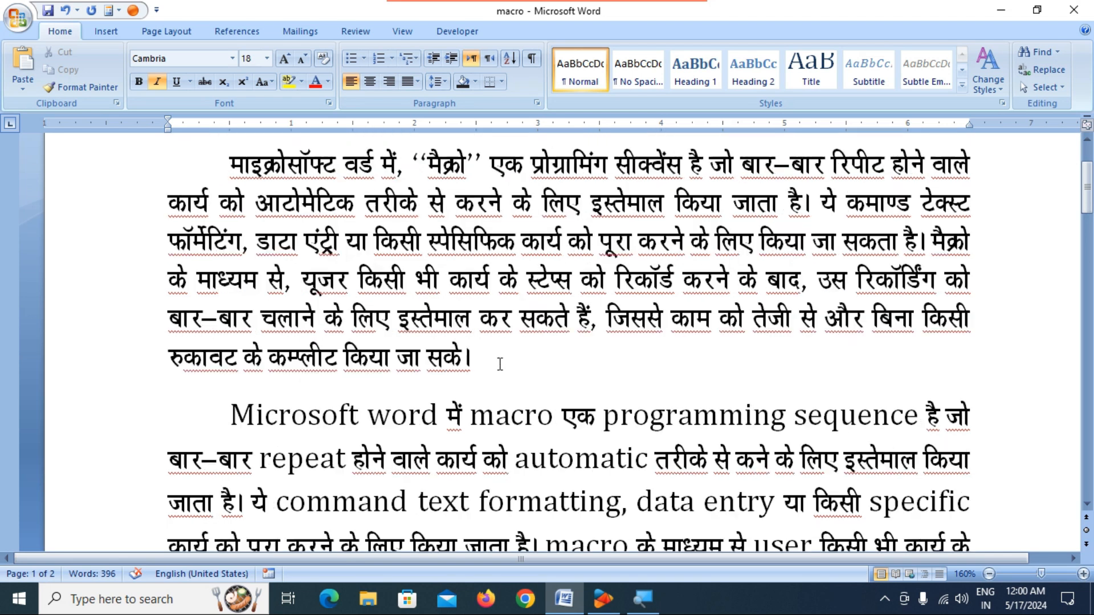
{"action": "scroll", "coordinate": [493, 454], "scroll_direction": "down", "scroll_amount": 5}
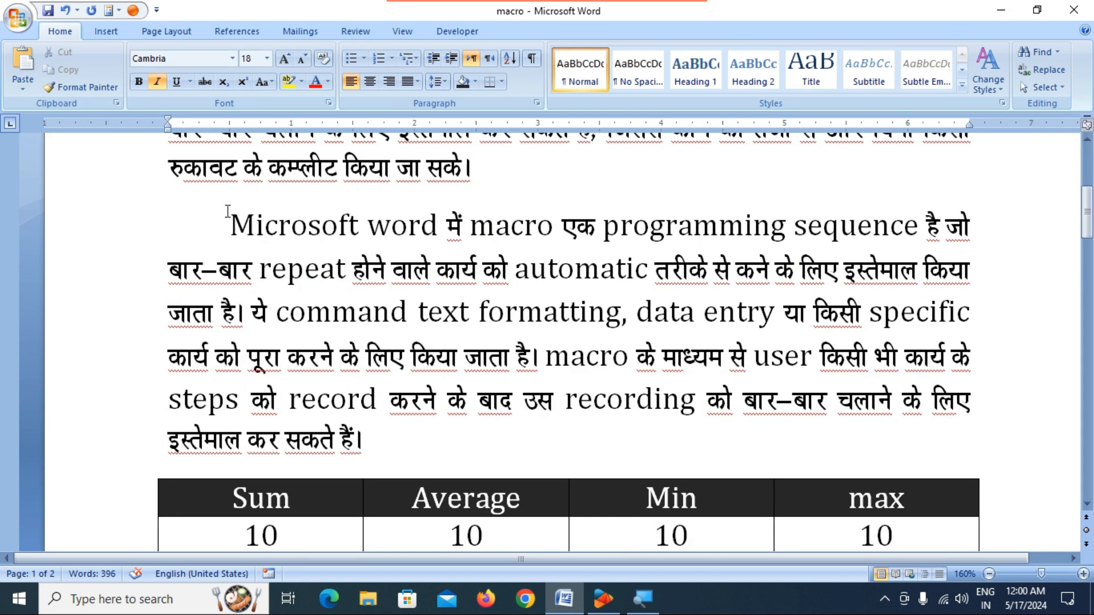
{"action": "left_click_drag", "start_coordinate": [228, 225], "coordinate": [370, 557]}
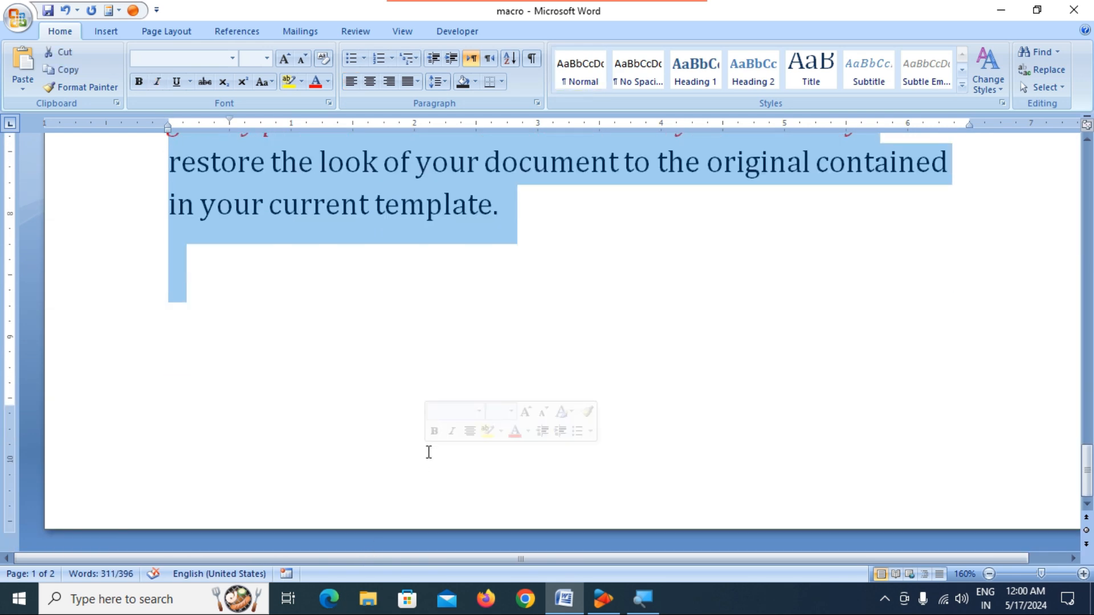
{"action": "key", "text": "Delete"}
{"action": "key", "text": "Return"}
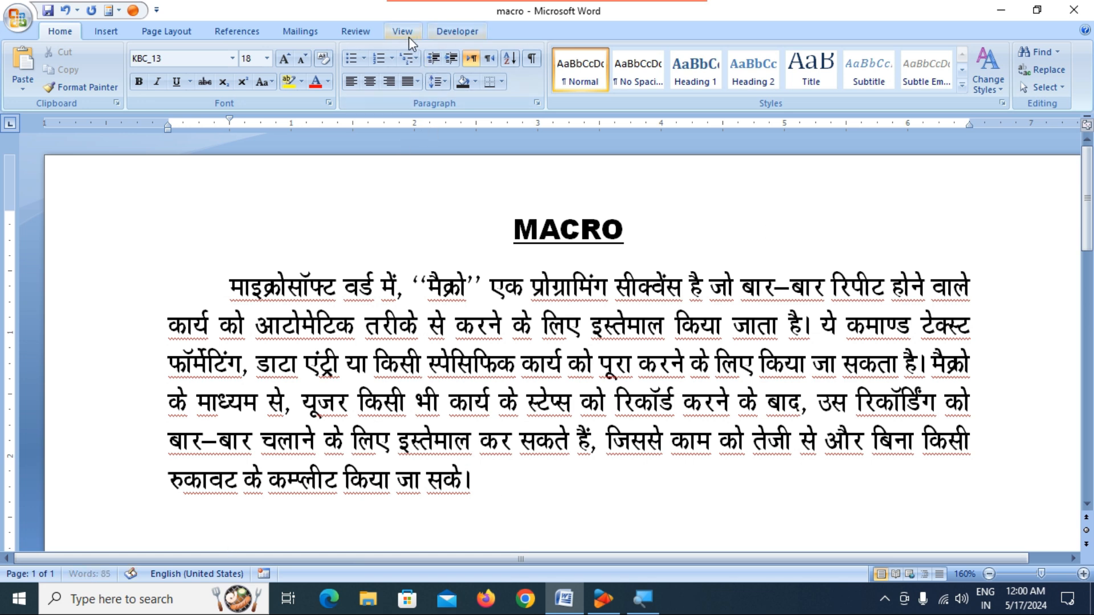
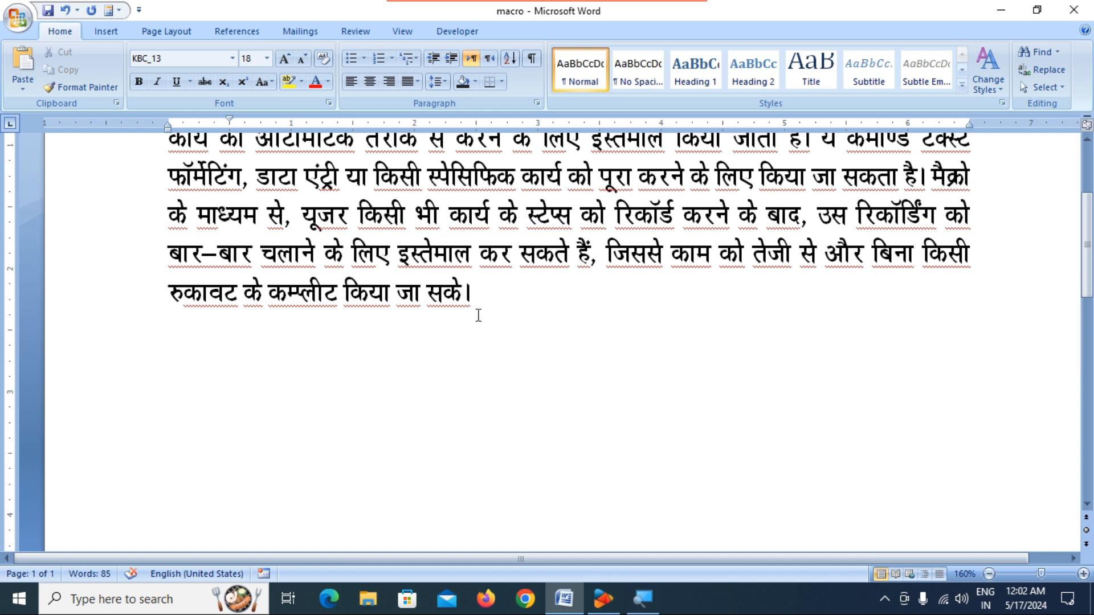
{"action": "scroll", "coordinate": [478, 315], "scroll_direction": "down", "scroll_amount": 4}
{"action": "scroll", "coordinate": [478, 315], "scroll_direction": "down", "scroll_amount": 1}
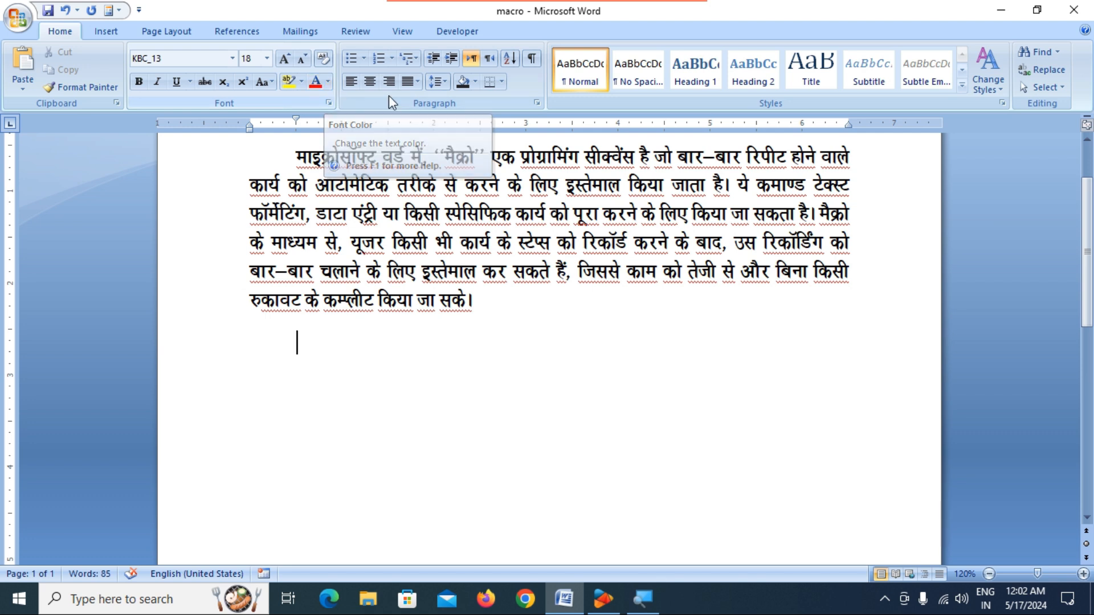
{"action": "left_click", "coordinate": [403, 32]}
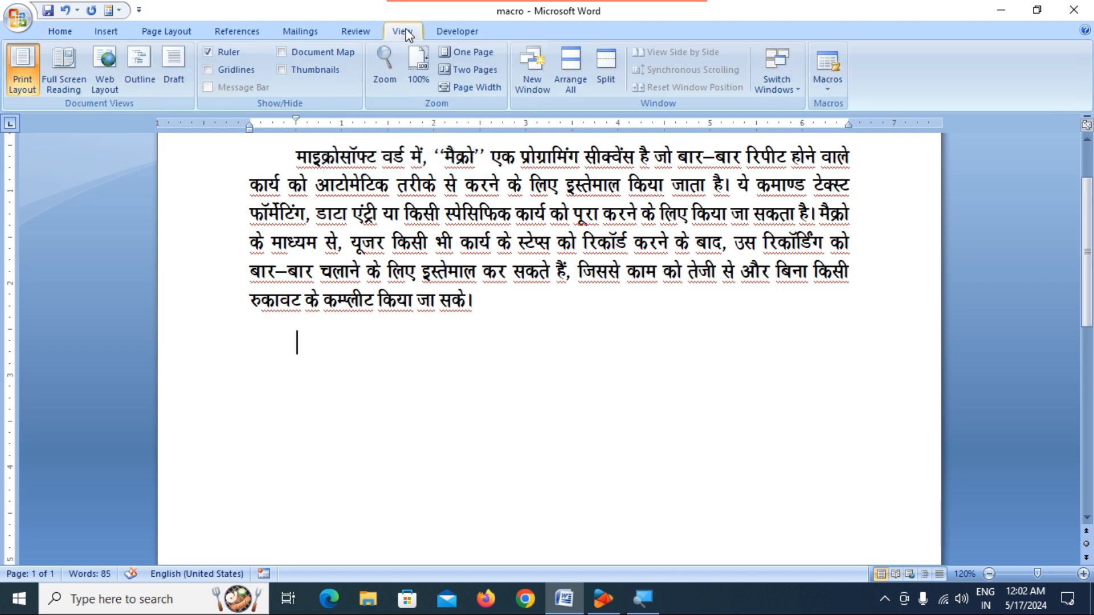
{"action": "left_click", "coordinate": [830, 82]}
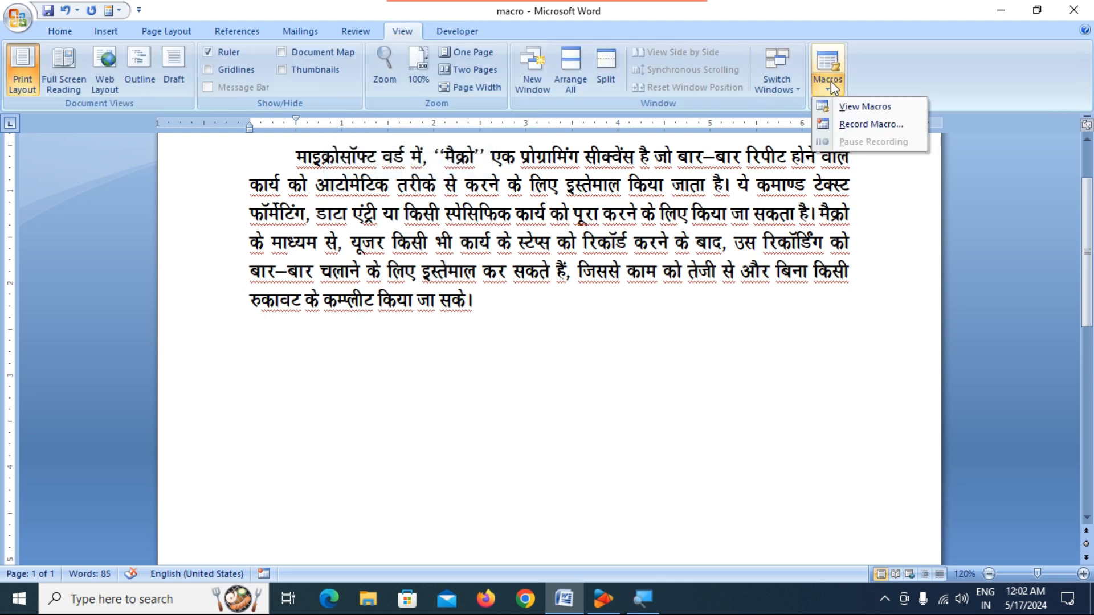
{"action": "left_click", "coordinate": [837, 124]}
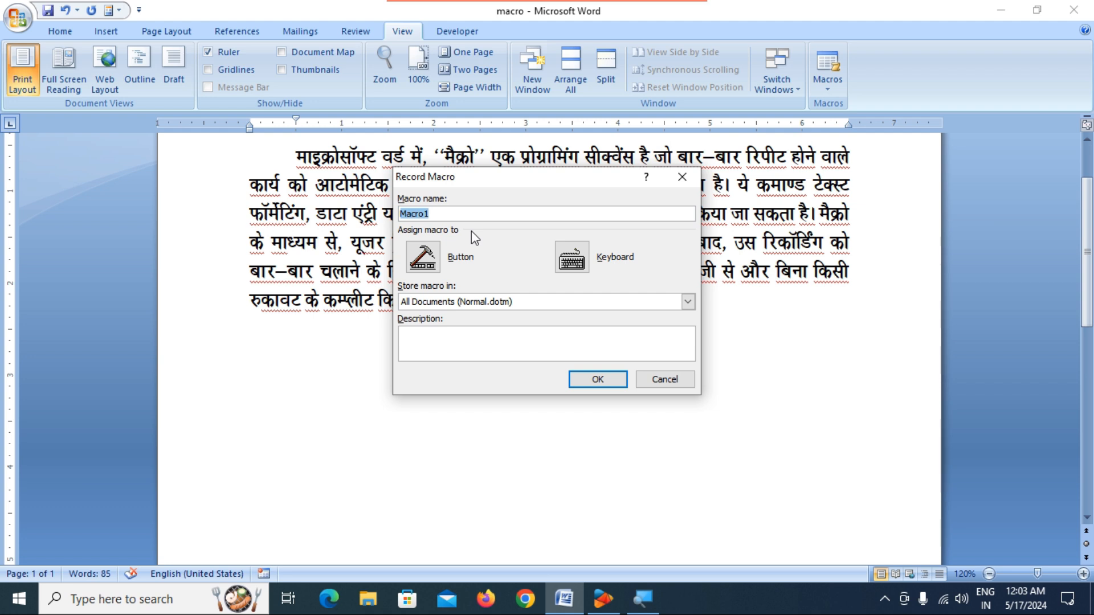
{"action": "left_click", "coordinate": [681, 177]}
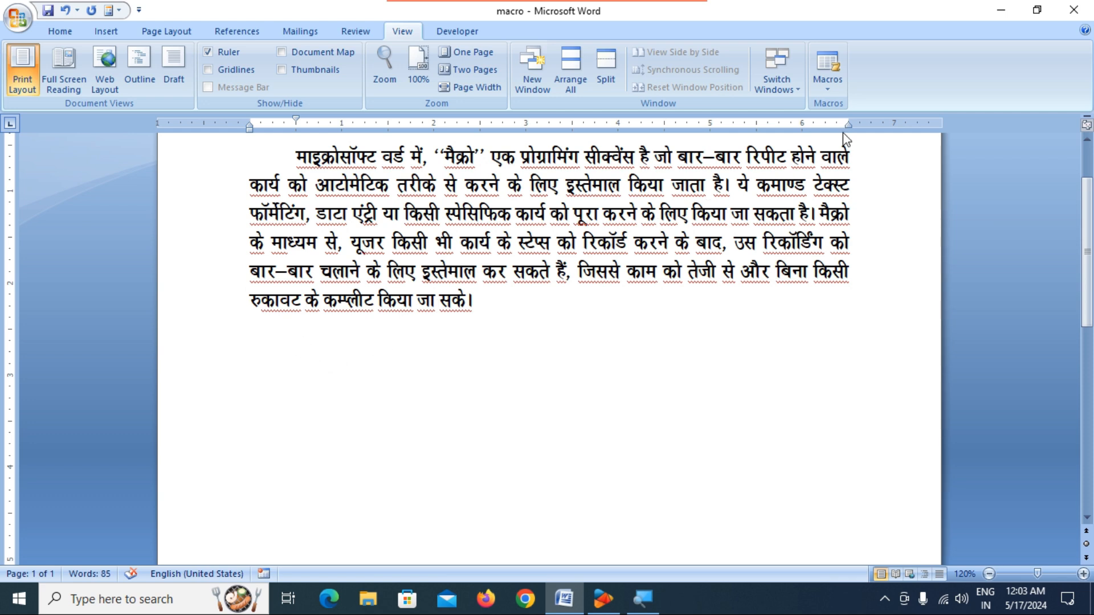
Start recording a macro named English for all documents, with Ctrl+E assigned as its keyboard shortcut.
{"action": "left_click", "coordinate": [826, 80]}
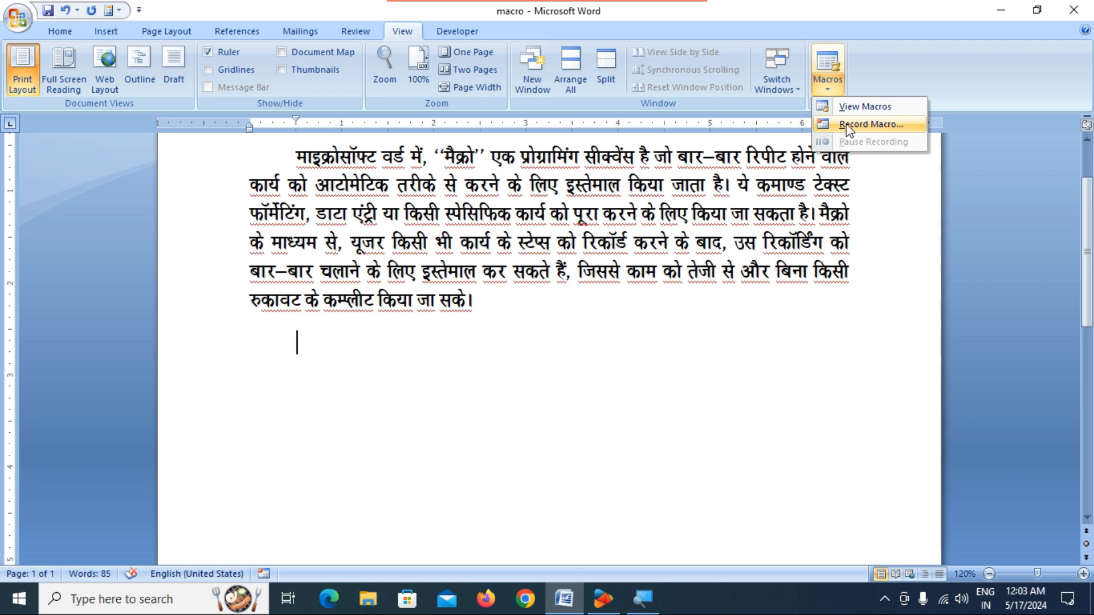
{"action": "left_click", "coordinate": [850, 125]}
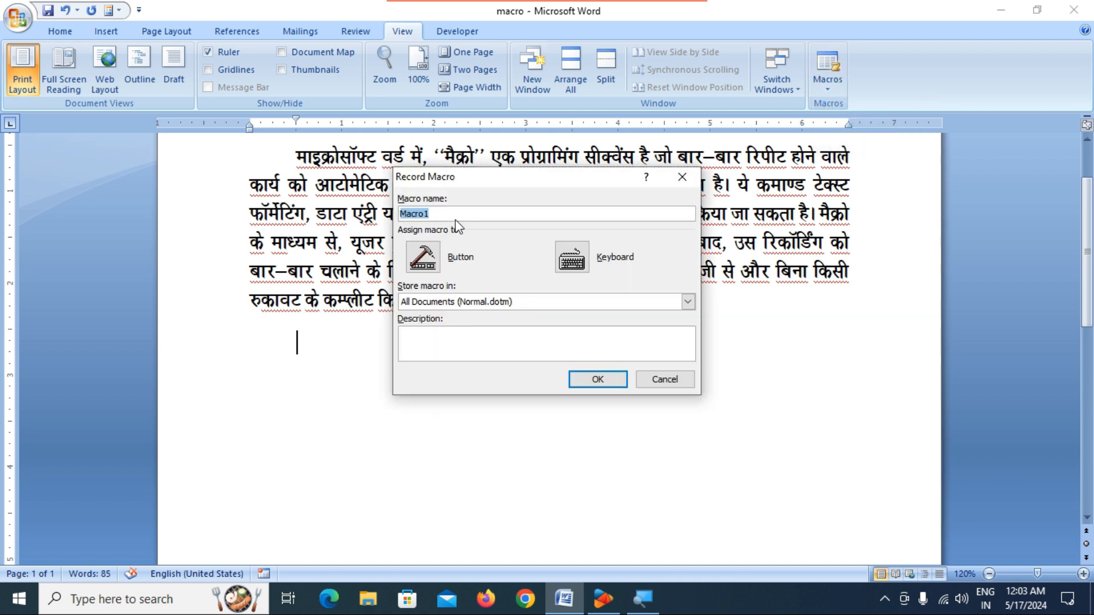
{"action": "type", "text": "English"}
{"action": "left_click", "coordinate": [569, 264]}
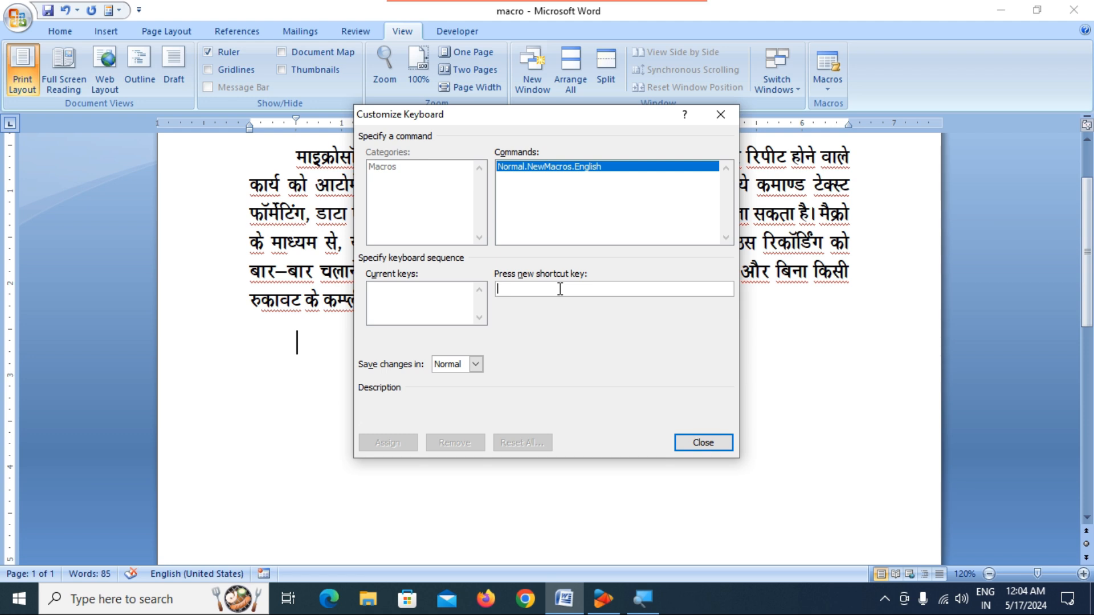
{"action": "key", "text": "ctrl+e"}
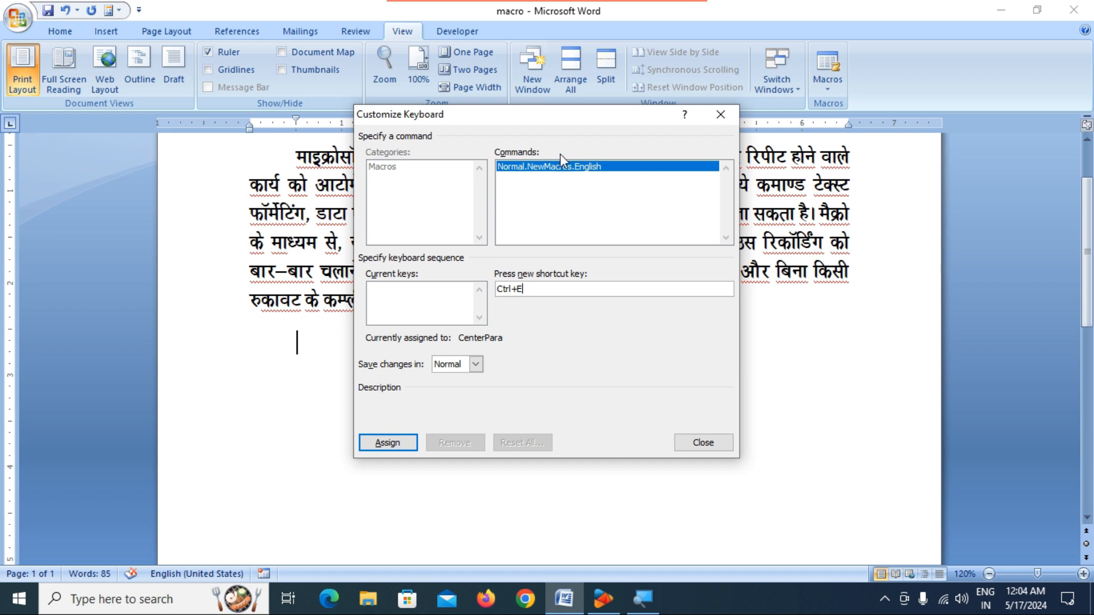
{"action": "left_click_drag", "start_coordinate": [560, 120], "coordinate": [622, 196]}
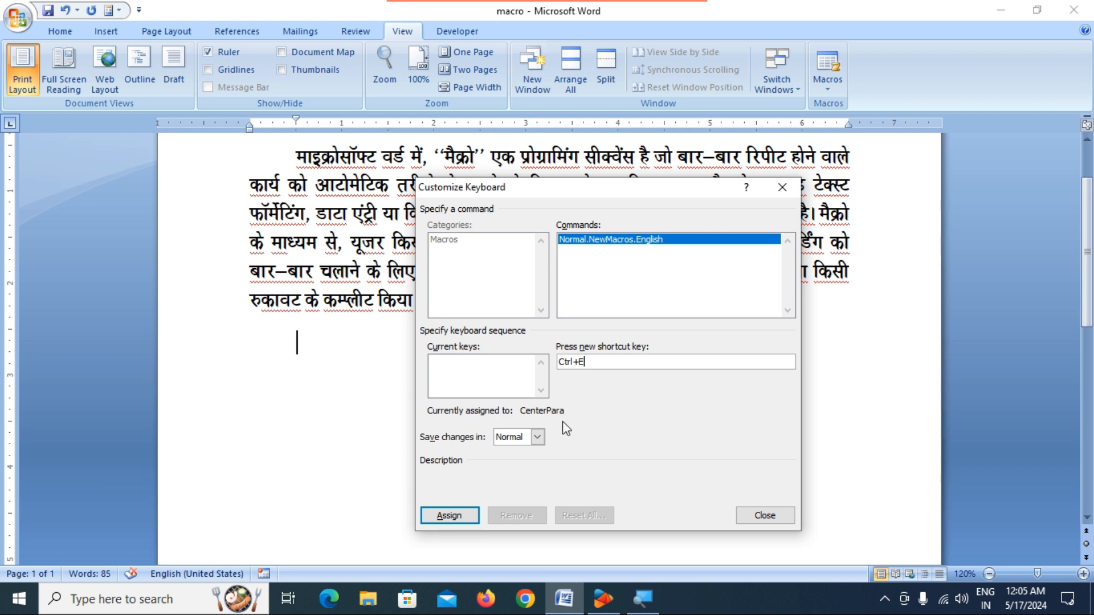
{"action": "left_click", "coordinate": [454, 516]}
{"action": "left_click", "coordinate": [776, 516]}
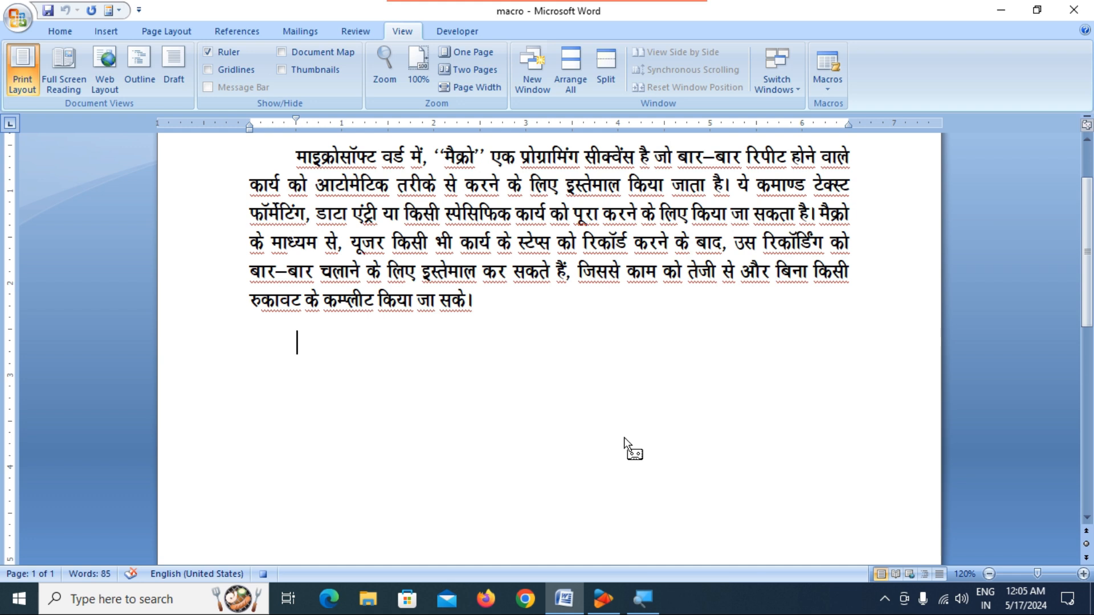
Set the font to Calibri (Body) as the recorded action and stop recording the English macro.
{"action": "left_click", "coordinate": [59, 35]}
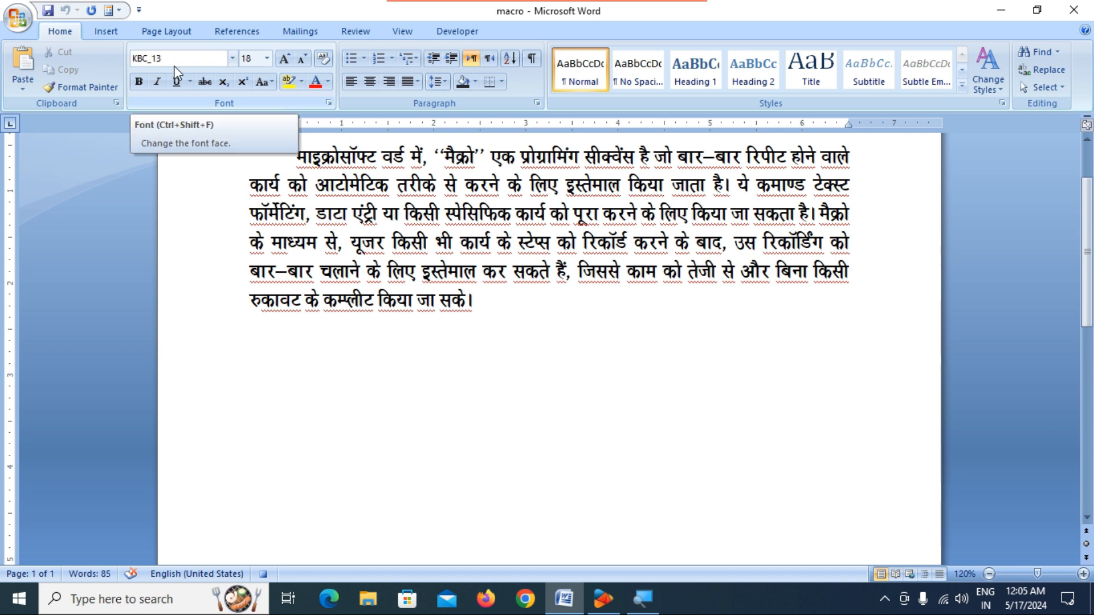
{"action": "left_click", "coordinate": [232, 58]}
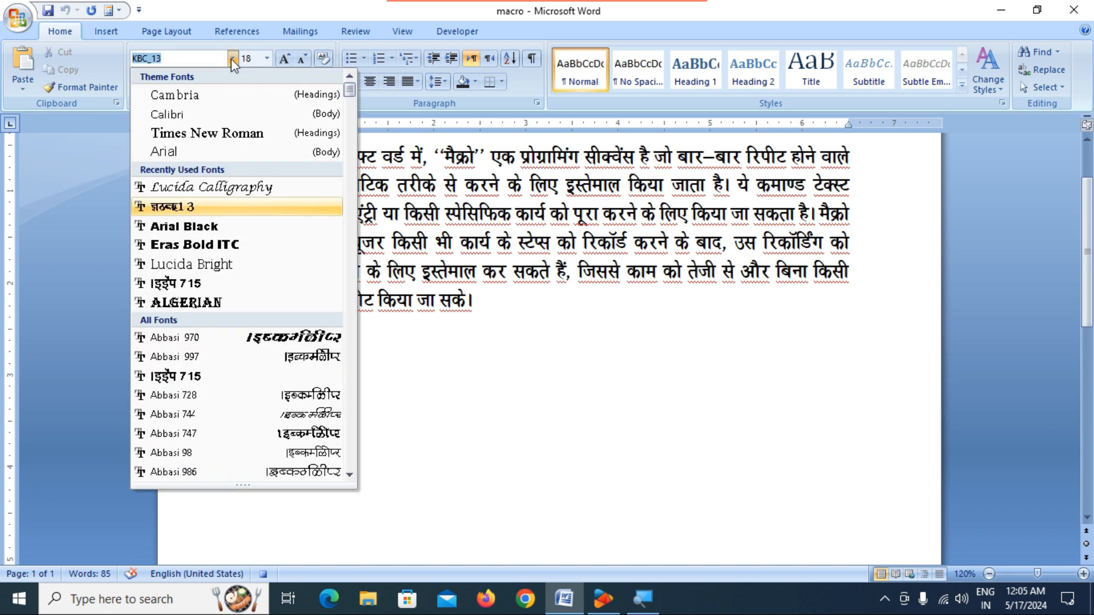
{"action": "left_click", "coordinate": [188, 117]}
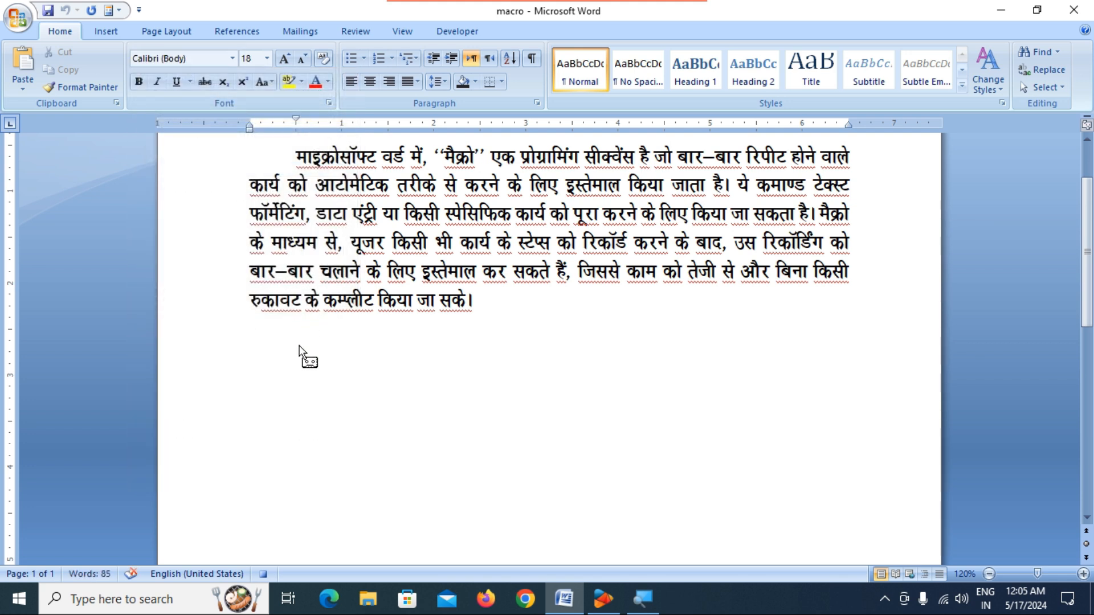
{"action": "left_click", "coordinate": [408, 33]}
{"action": "left_click", "coordinate": [838, 91]}
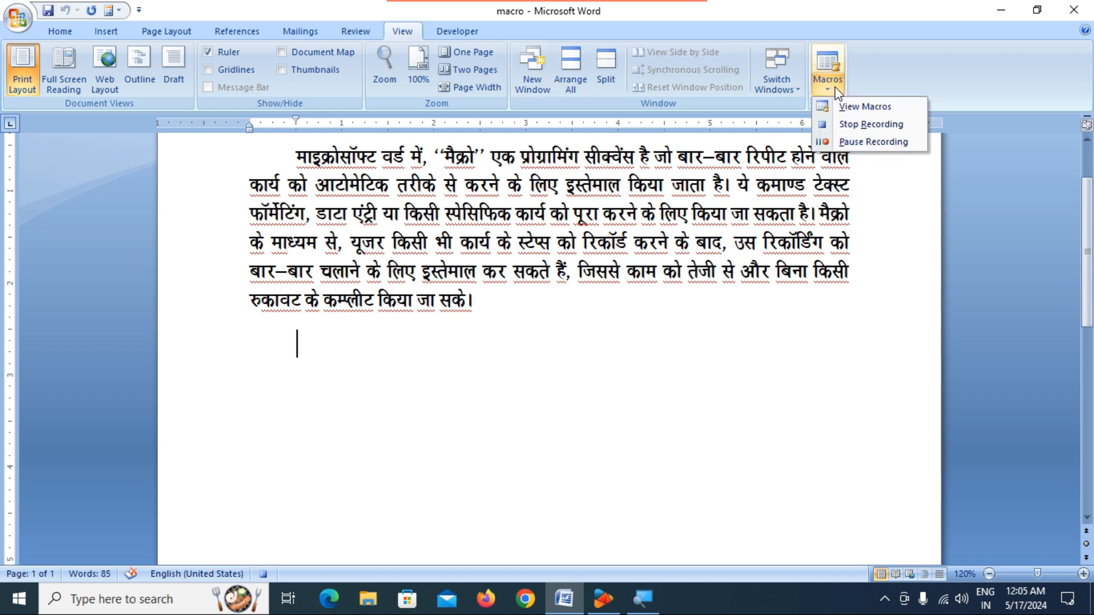
{"action": "left_click", "coordinate": [854, 127]}
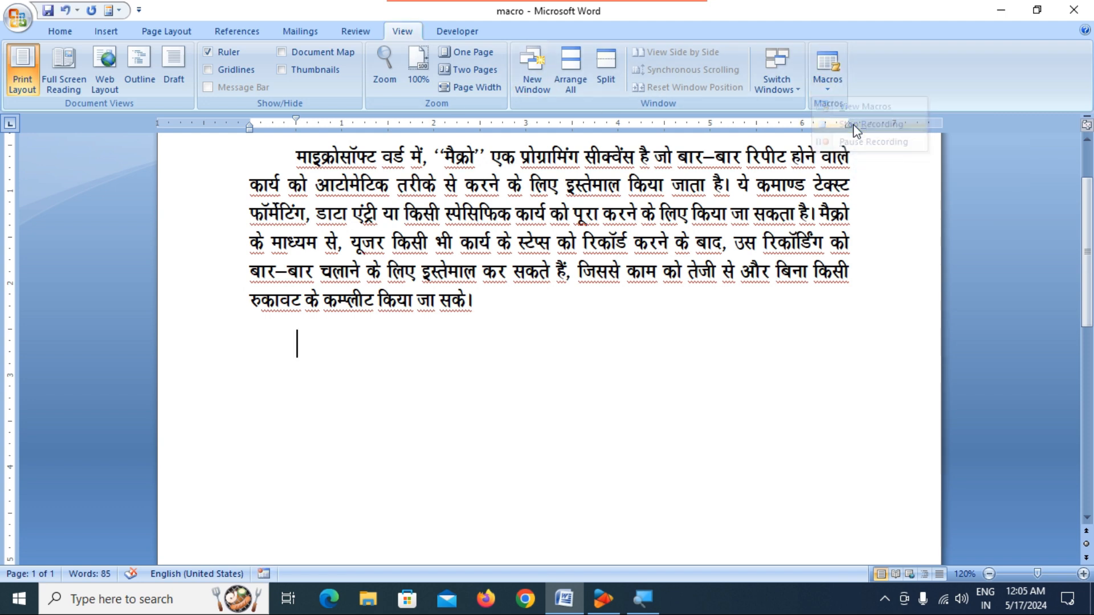
Test the font by entering "fssf" on the empty line, and clear it, leaving the line indented with a tab.
{"action": "left_click", "coordinate": [60, 28]}
{"action": "type", "text": "fssf"}
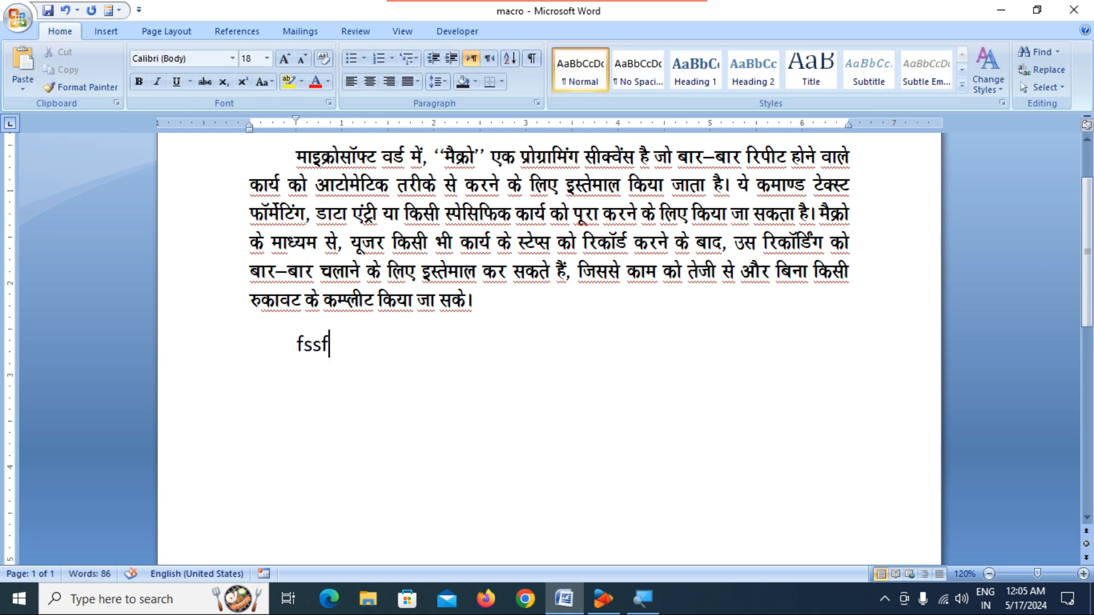
{"action": "key", "text": "BackSpace"}
{"action": "key", "text": "BackSpace"}
{"action": "key", "text": "BackSpace"}
{"action": "key", "text": "BackSpace"}
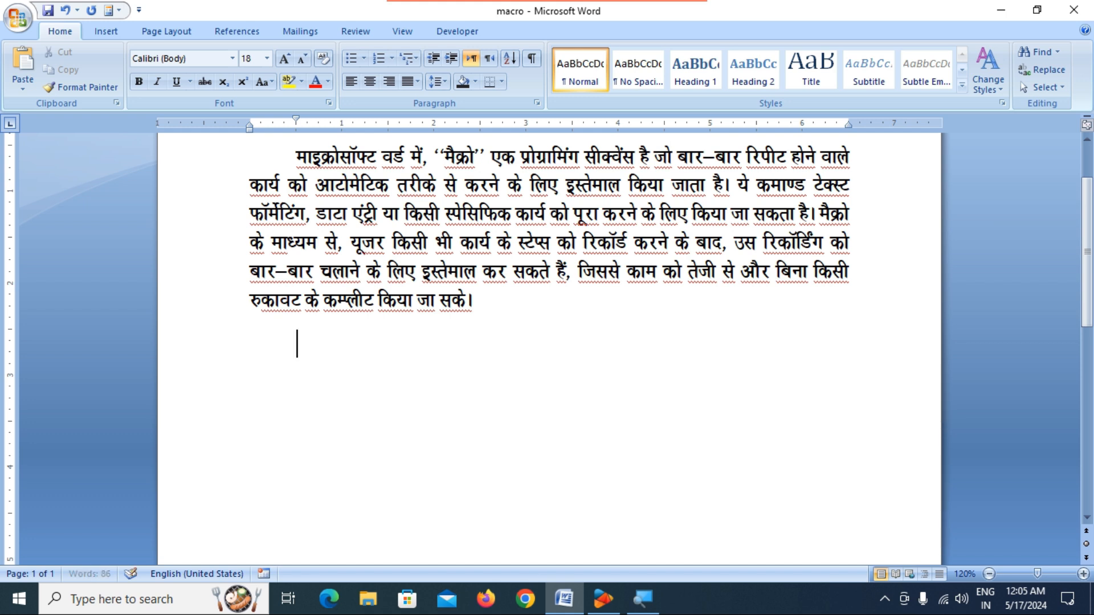
{"action": "key", "text": "BackSpace"}
{"action": "key", "text": "Tab"}
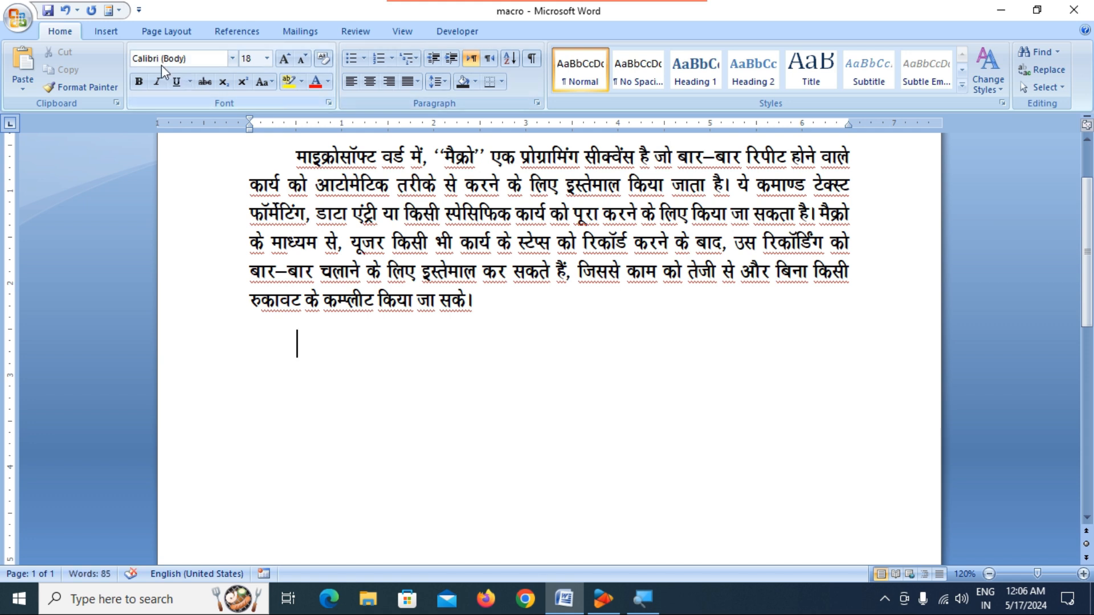
Start recording a macro named Hindi for all documents, with Ctrl+H assigned as its keyboard shortcut.
{"action": "left_click", "coordinate": [401, 33]}
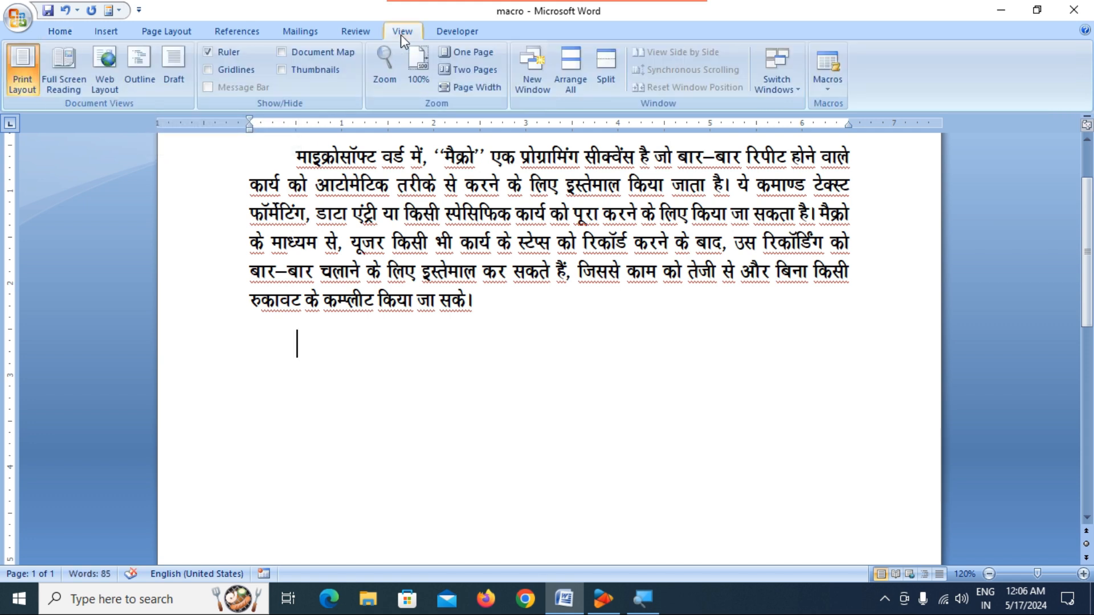
{"action": "left_click", "coordinate": [829, 86]}
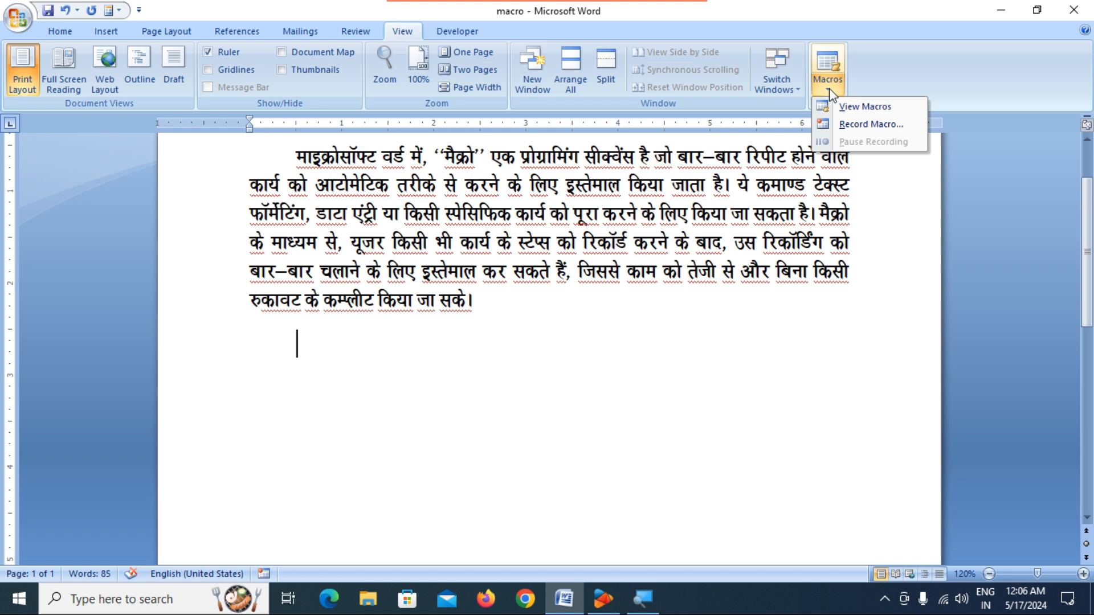
{"action": "left_click", "coordinate": [851, 124]}
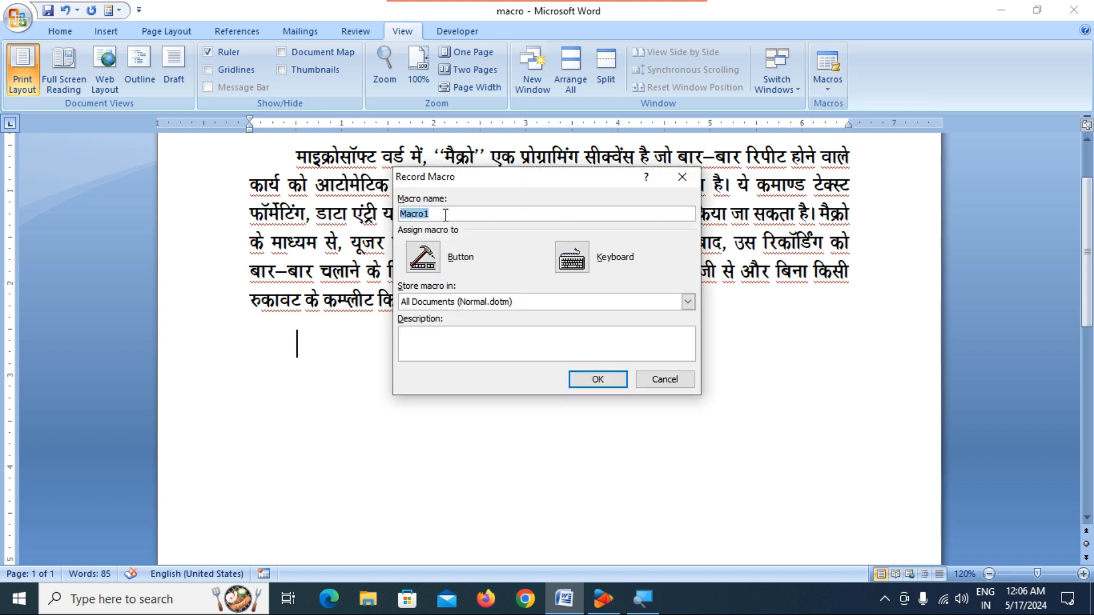
{"action": "type", "text": "Hindi"}
{"action": "left_click", "coordinate": [570, 262]}
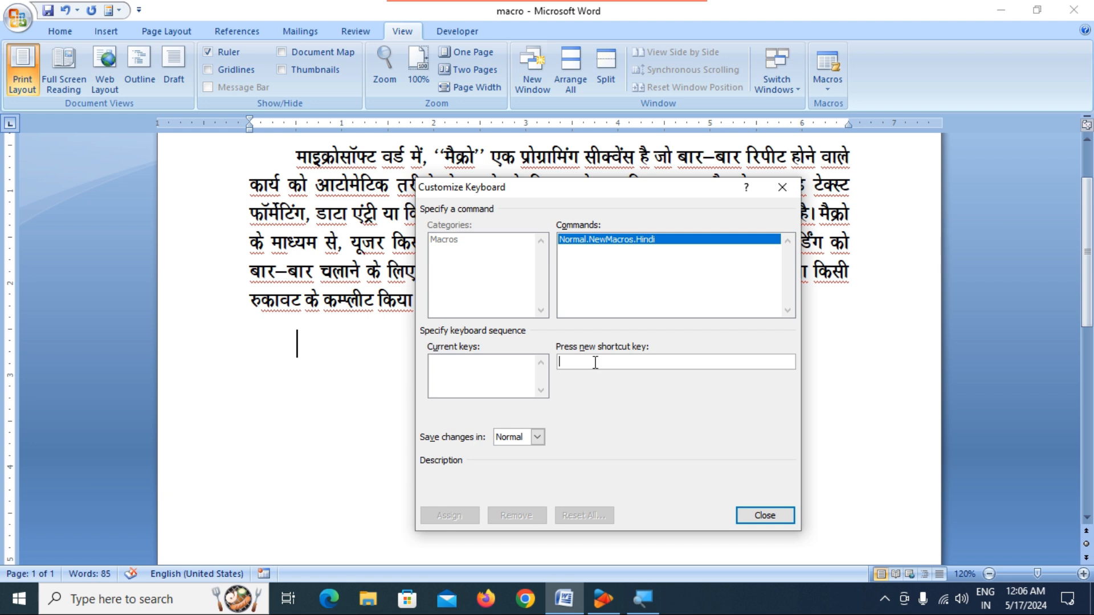
{"action": "key", "text": "ctrl+h"}
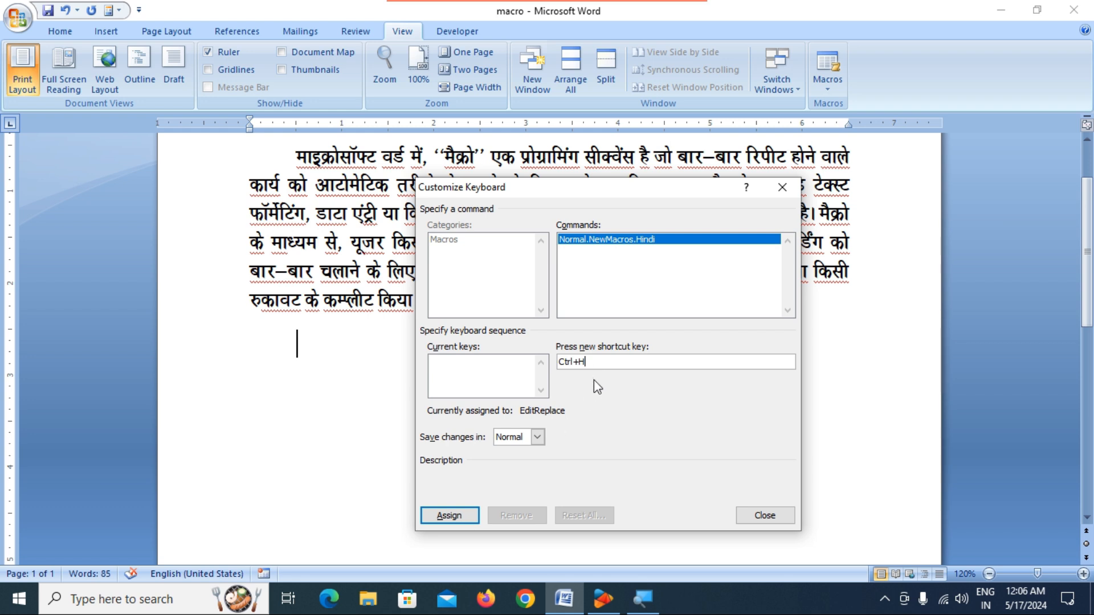
{"action": "left_click", "coordinate": [459, 520]}
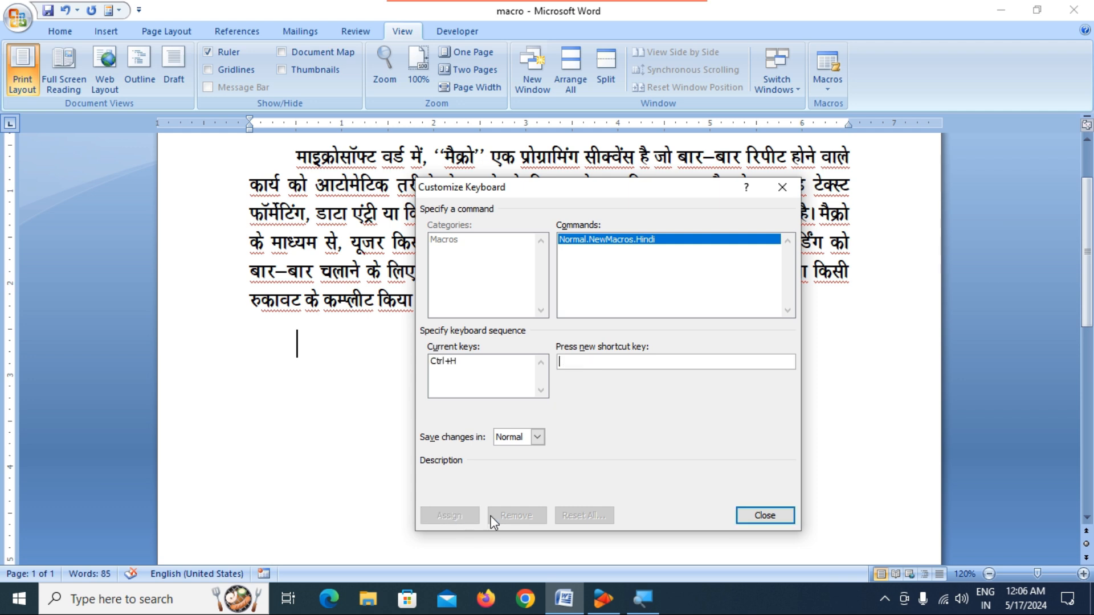
{"action": "left_click", "coordinate": [767, 514]}
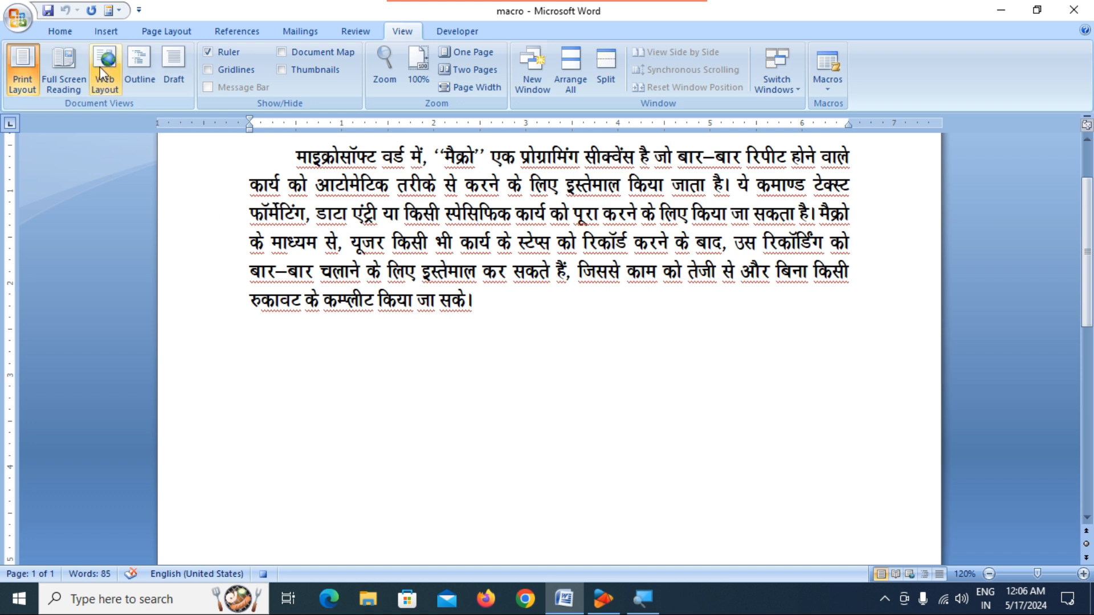
Set the font to KBC_13 as the recorded action and stop recording the Hindi macro.
{"action": "left_click", "coordinate": [60, 32]}
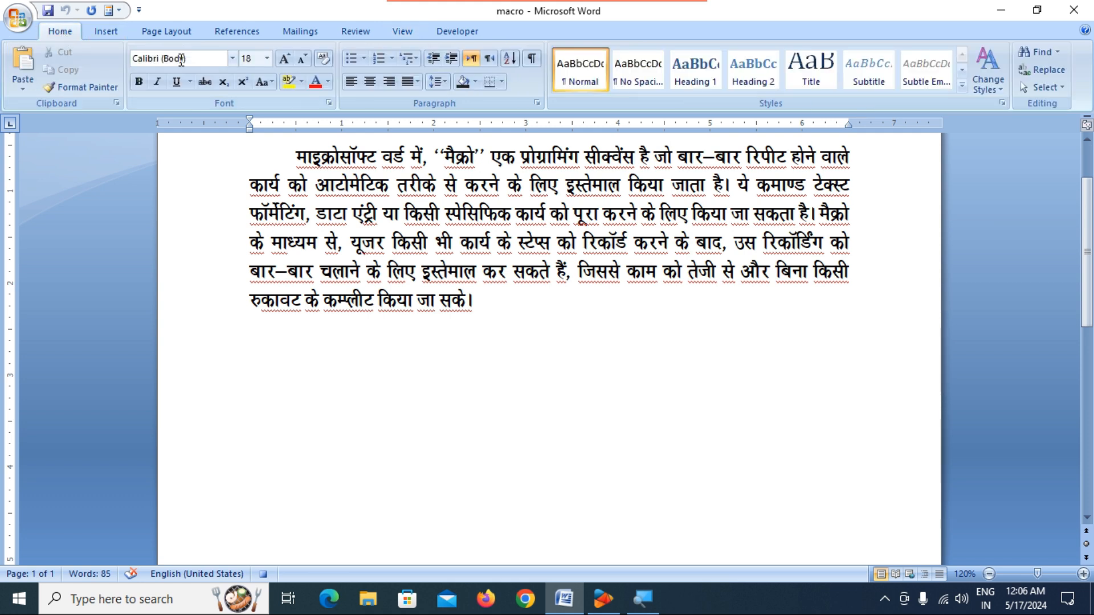
{"action": "left_click", "coordinate": [233, 59]}
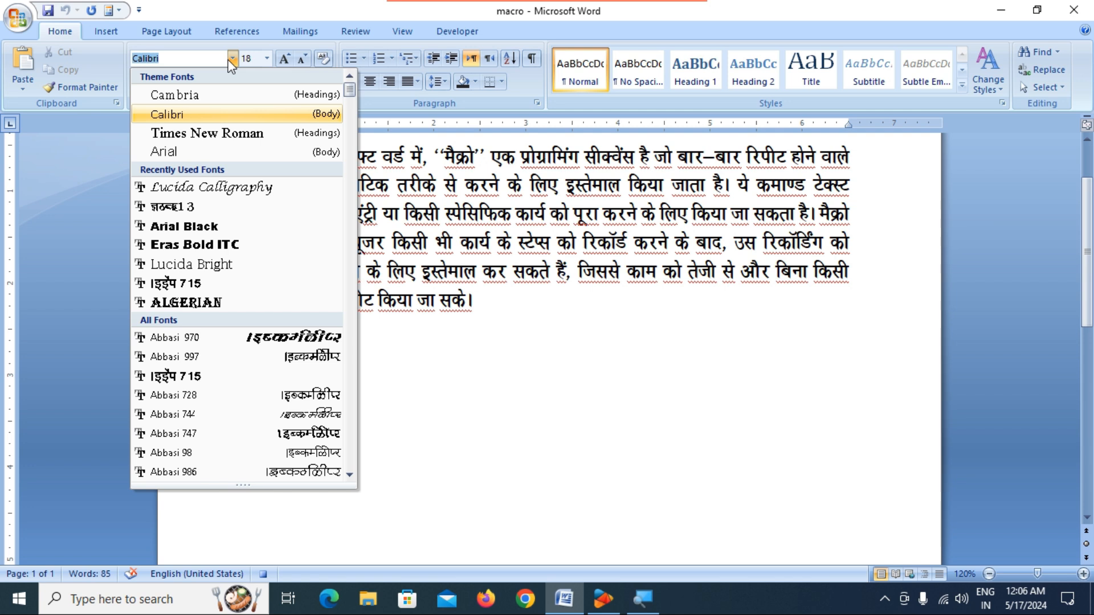
{"action": "left_click", "coordinate": [206, 209]}
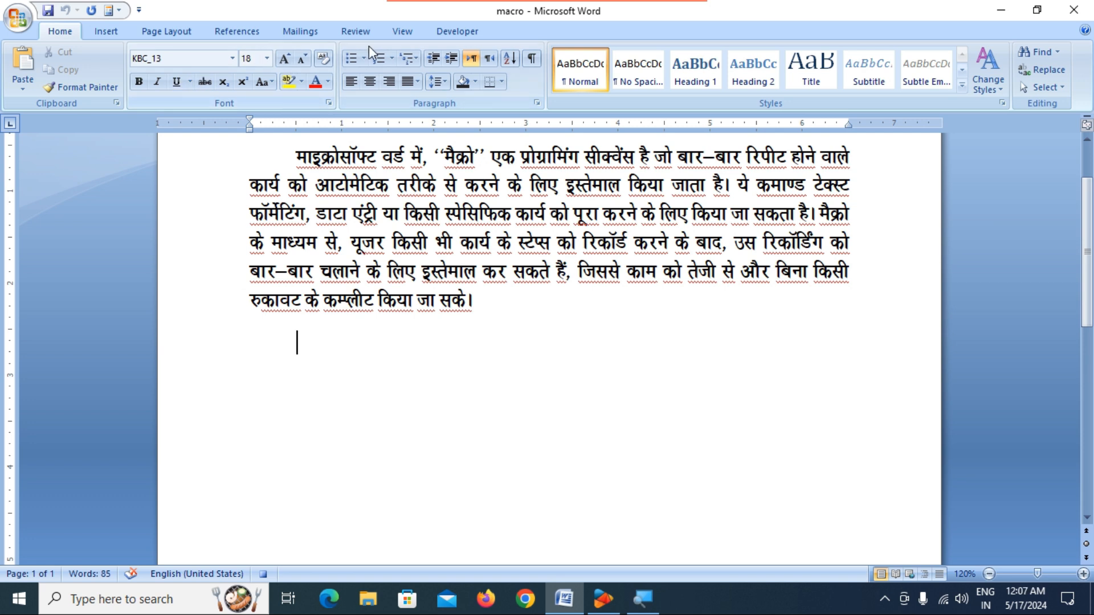
{"action": "left_click", "coordinate": [403, 32]}
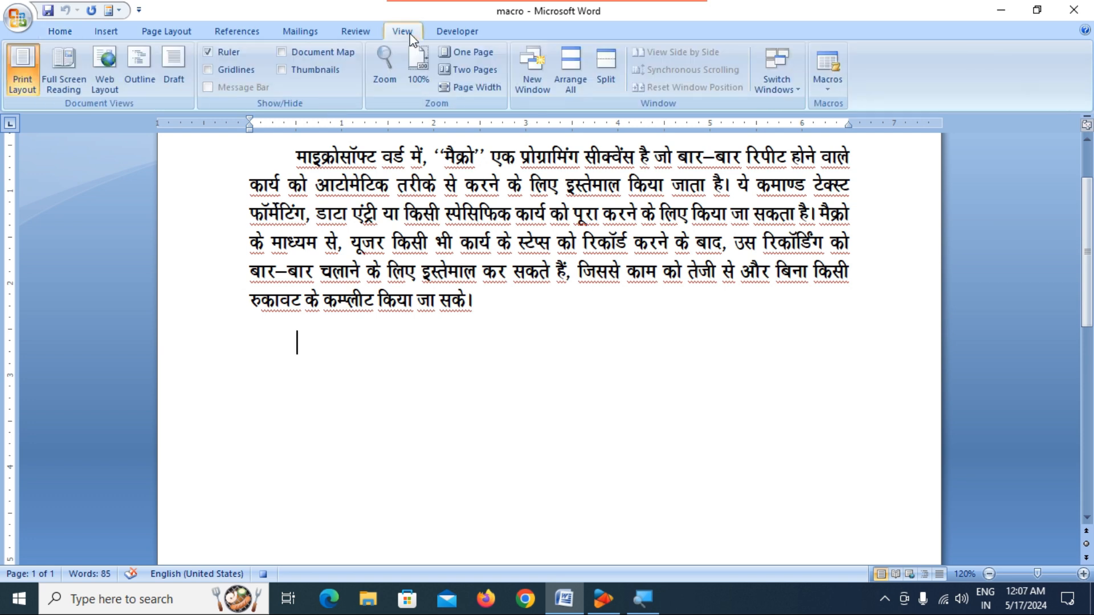
{"action": "left_click", "coordinate": [829, 86]}
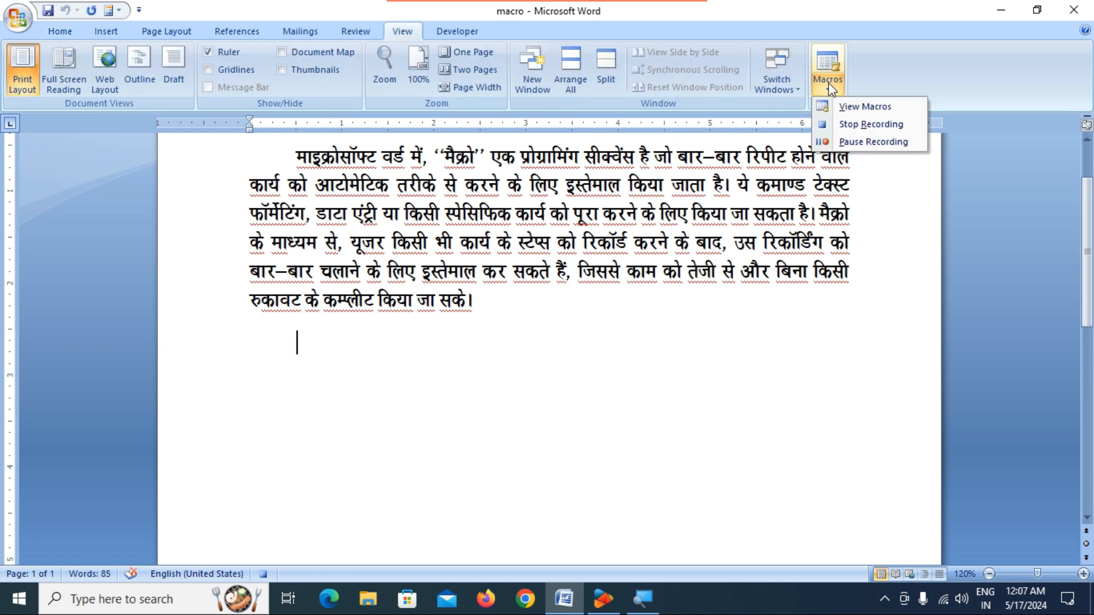
{"action": "left_click", "coordinate": [849, 125]}
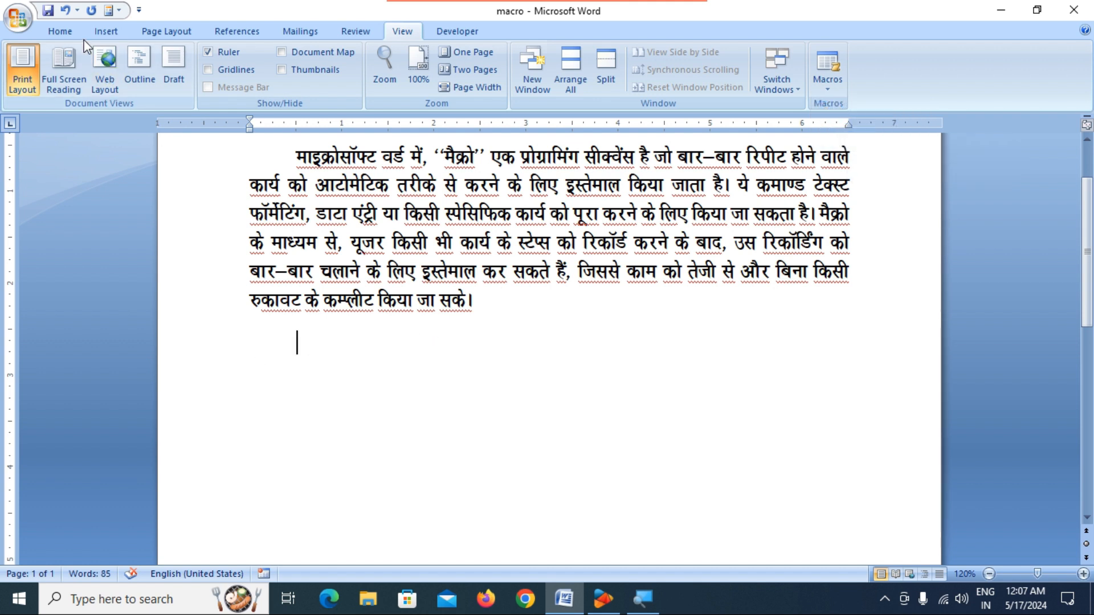
Test the Hindi font by entering a few characters on the indented line, and clear them.
{"action": "left_click", "coordinate": [61, 32]}
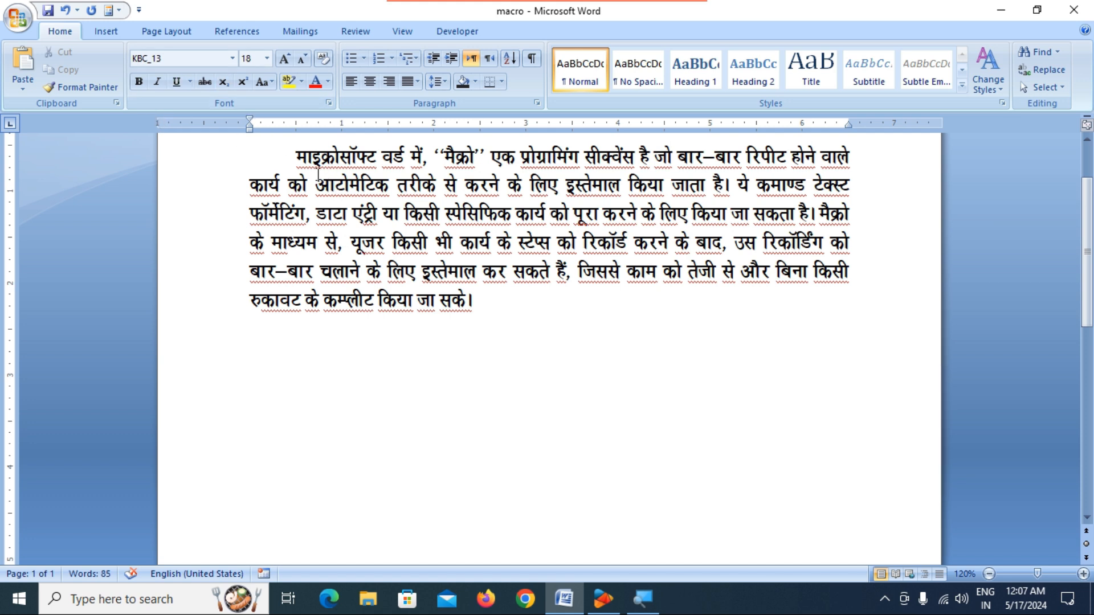
{"action": "type", "text": "`कीिर"}
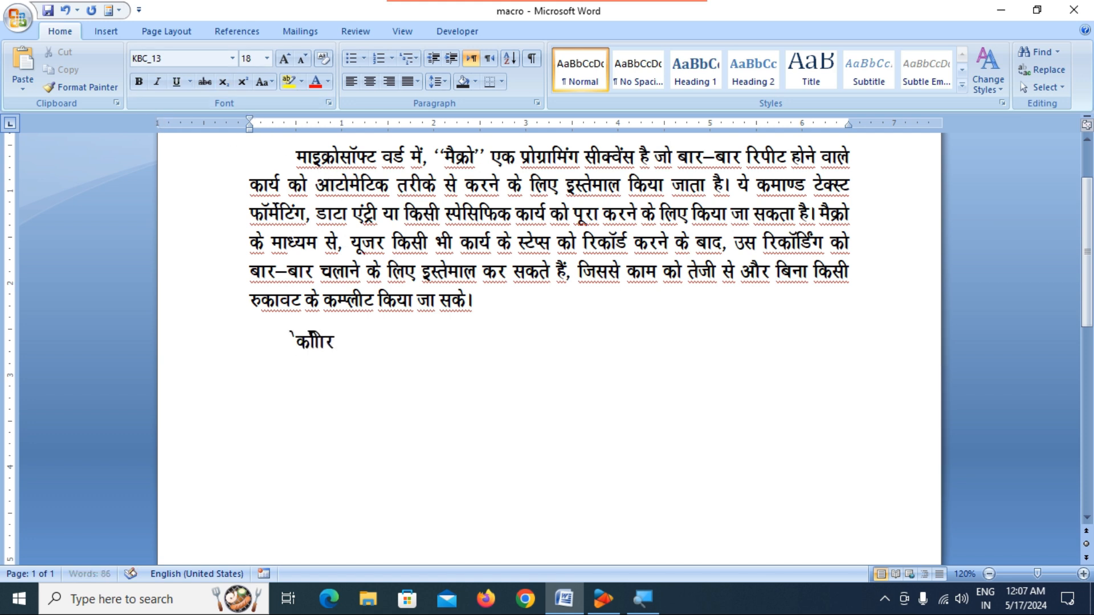
{"action": "key", "text": "BackSpace"}
{"action": "key", "text": "BackSpace"}
{"action": "key", "text": "BackSpace"}
Enter "Microsfort word में macro" on the indented line, running the English and Hindi macros to switch fonts between words.
{"action": "key", "text": "alt+e"}
{"action": "type", "text": "Mi"}
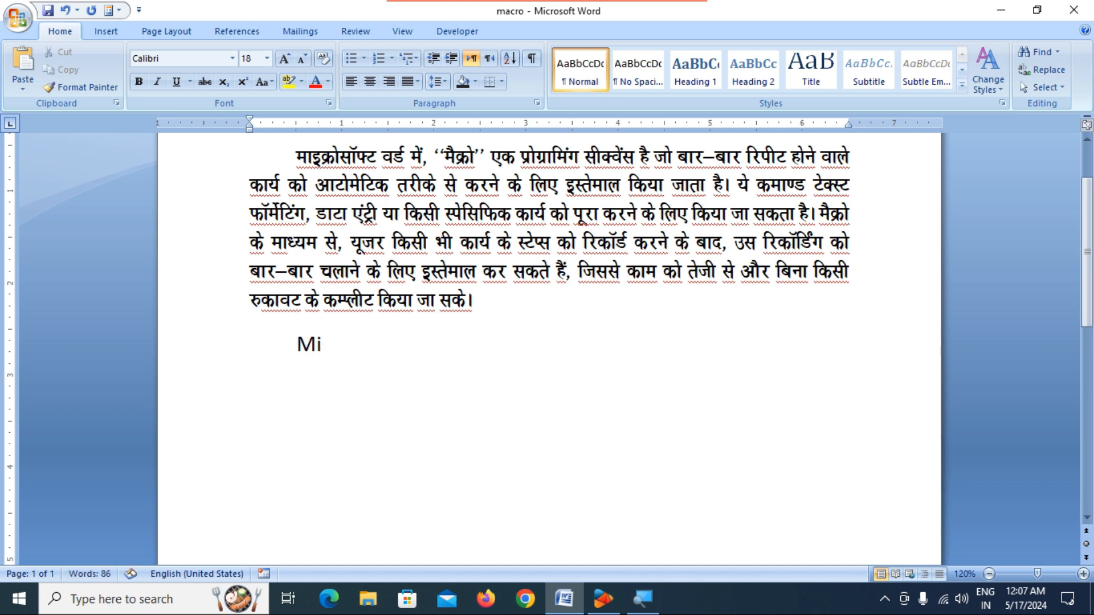
{"action": "type", "text": "crosfort word"}
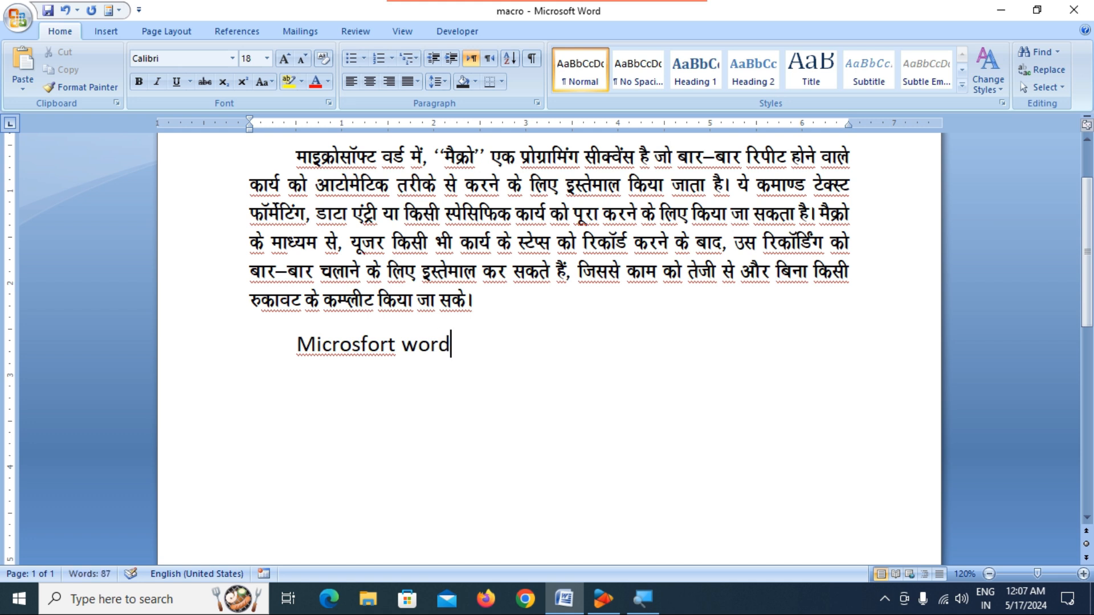
{"action": "key", "text": "alt+h"}
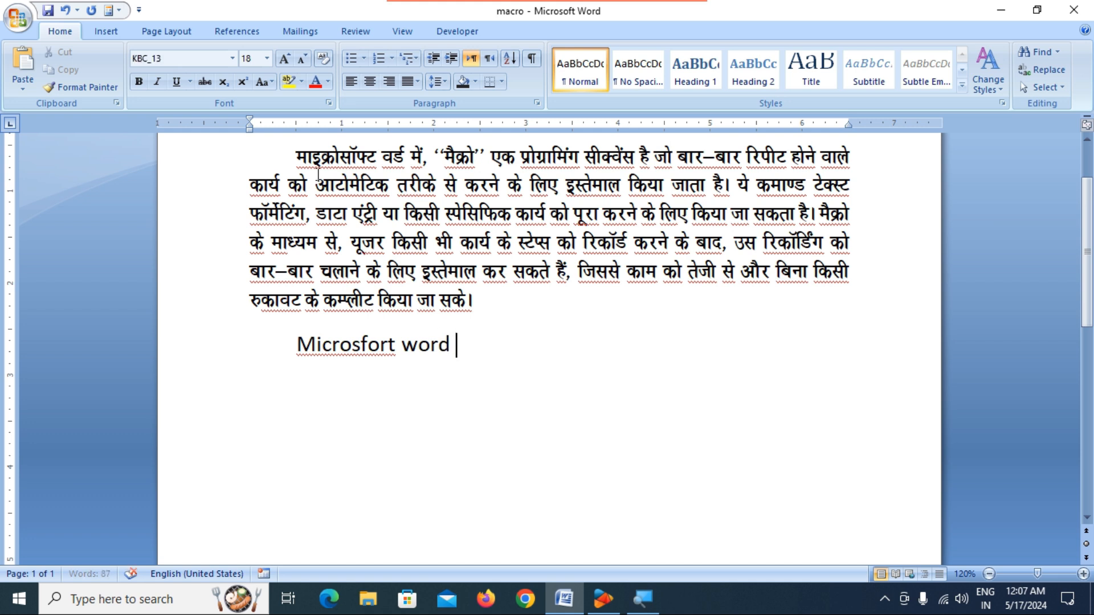
{"action": "type", "text": "में"}
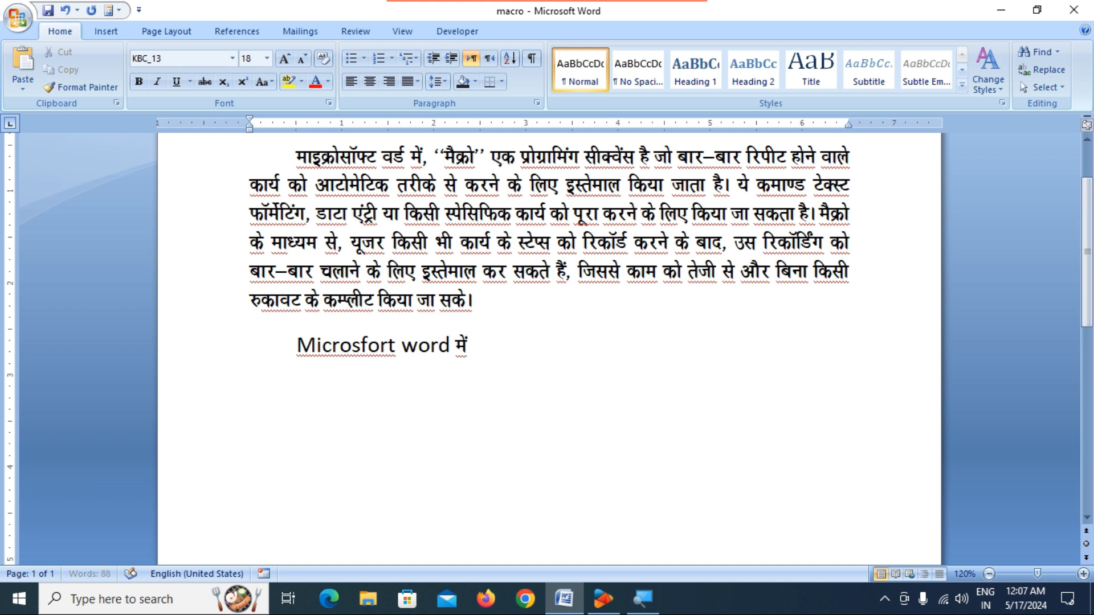
{"action": "key", "text": "alt+e"}
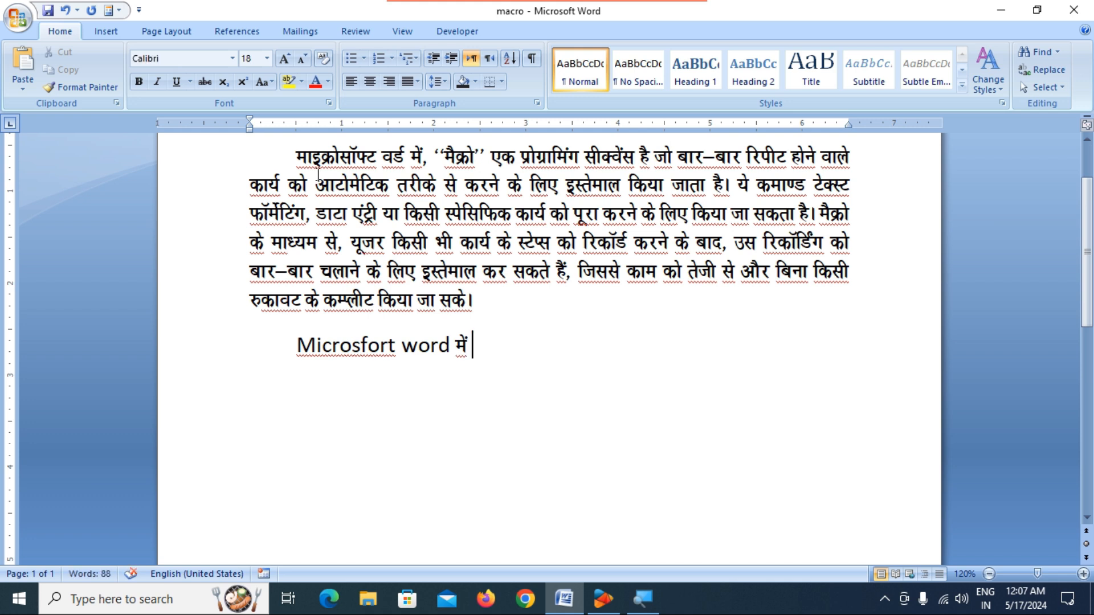
{"action": "type", "text": "macro"}
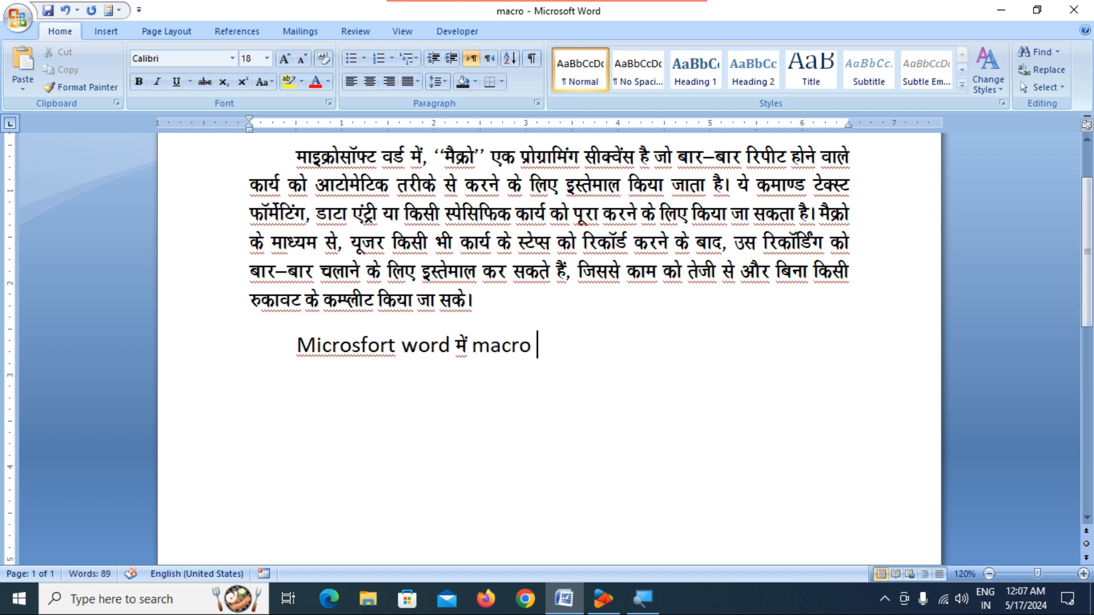
Continue the line with "एक programming sequence", using the Hindi macro for "एक" and the English macro for the English words.
{"action": "key", "text": "alt+e"}
{"action": "type", "text": "एक प"}
{"action": "key", "text": "BackSpace"}
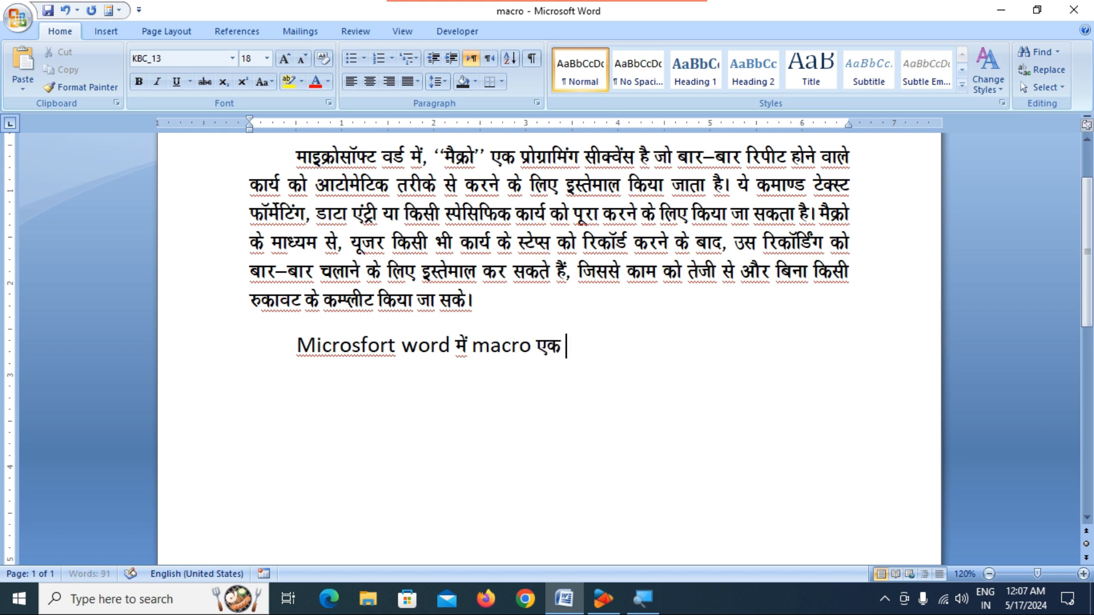
{"action": "key", "text": "alt+e"}
{"action": "type", "text": "programming"}
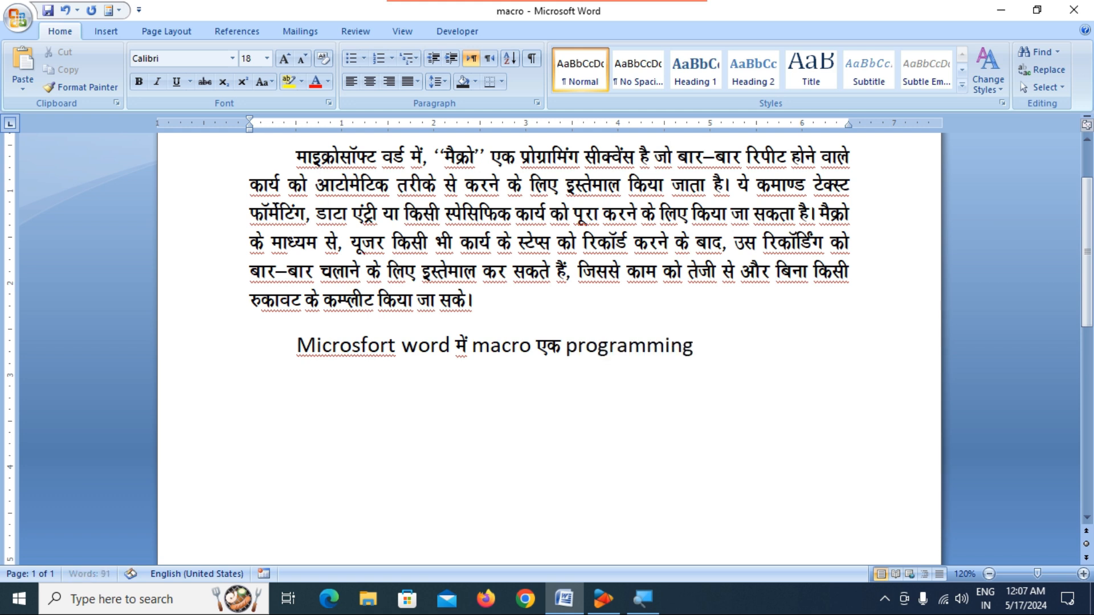
{"action": "type", "text": " sequence"}
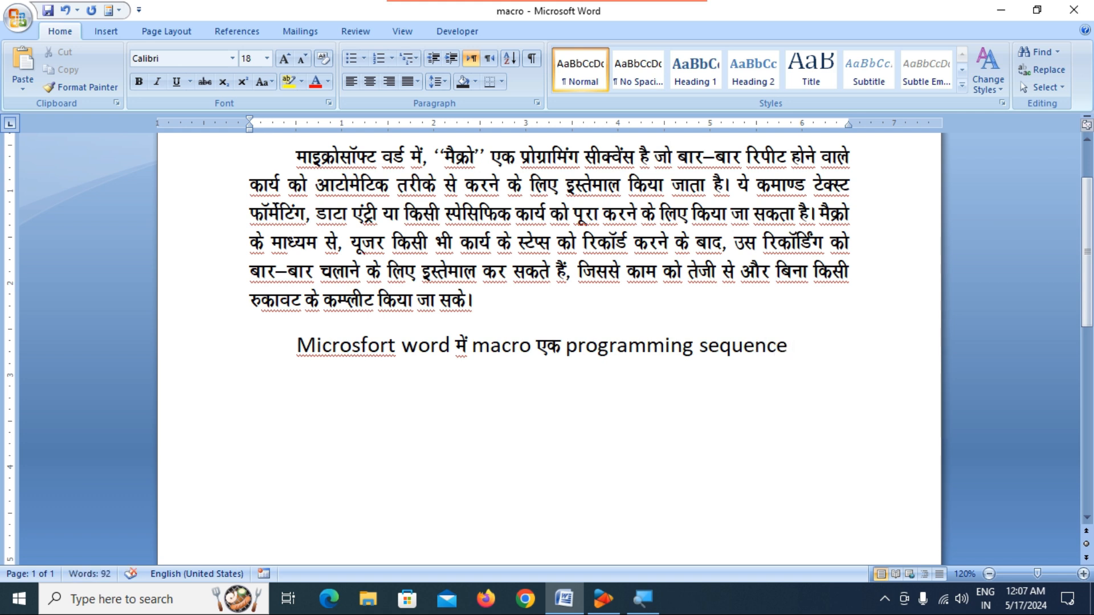
Add "है जो बार–बार" with the Hindi macro and "repeat" with the English macro.
{"action": "key", "text": "alt+k"}
{"action": "type", "text": "है जो बार"}
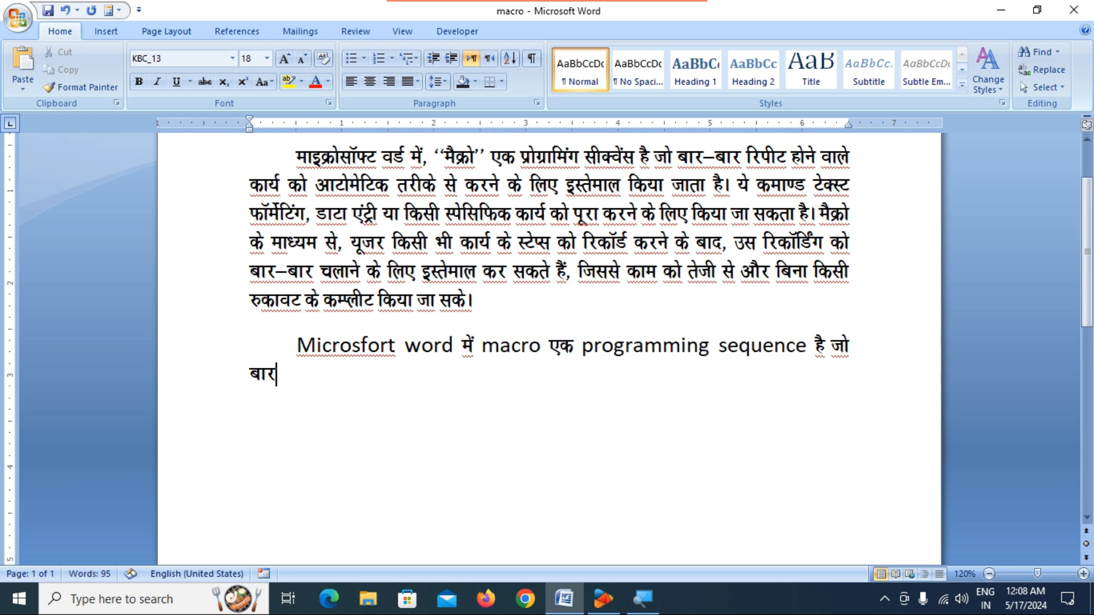
{"action": "type", "text": "–बार"}
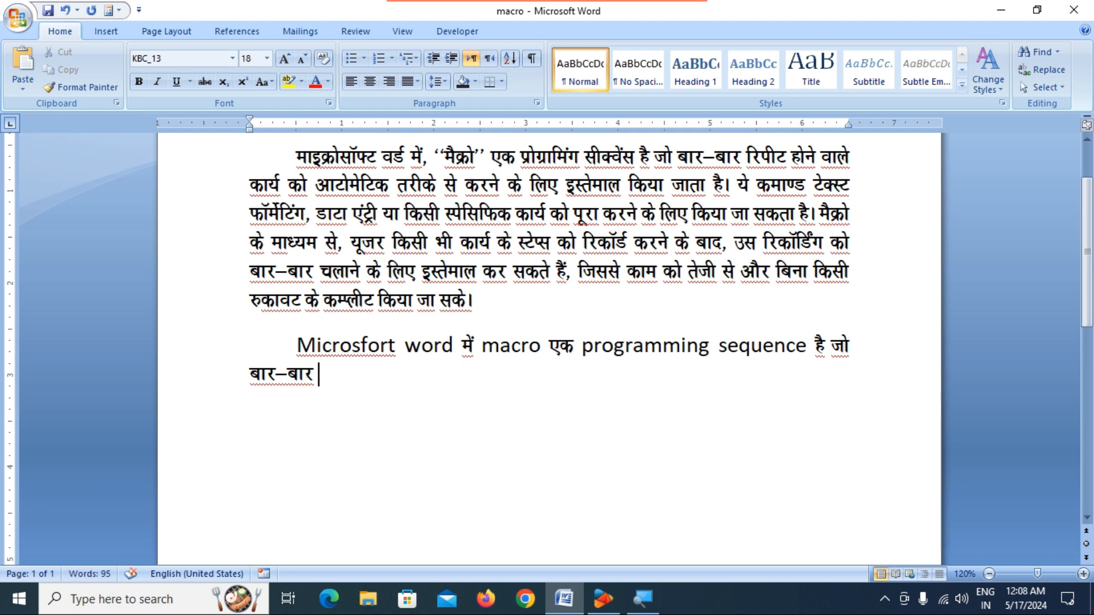
{"action": "key", "text": "ctrl+e"}
{"action": "type", "text": "repeat"}
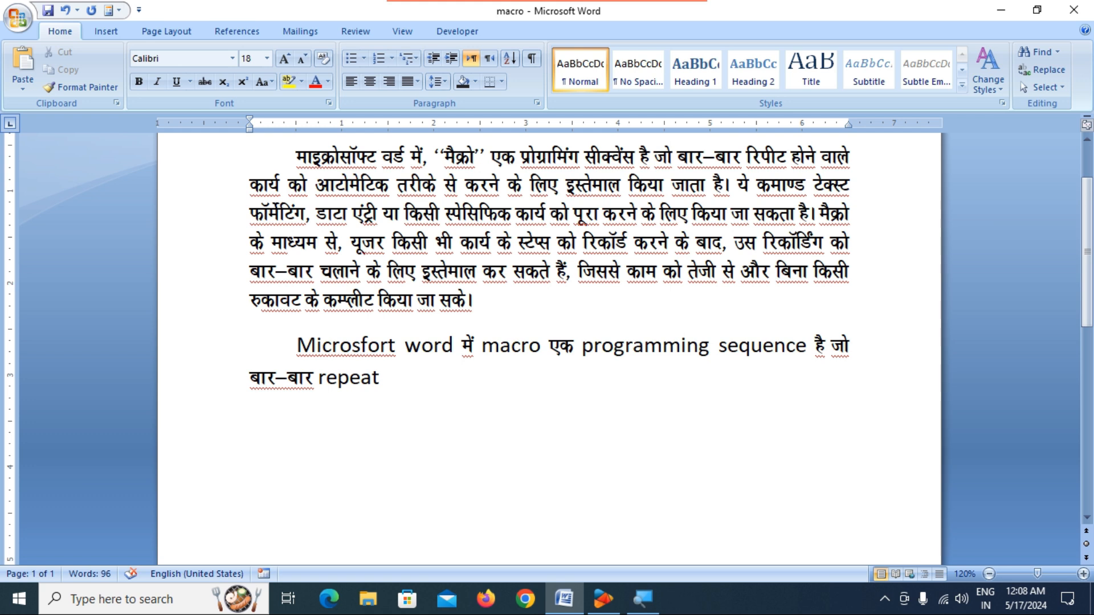
Add "होने वाले कार्य को" with the Hindi macro and "automatic" with the English macro.
{"action": "key", "text": "ctrl+h"}
{"action": "type", "text": "होने"}
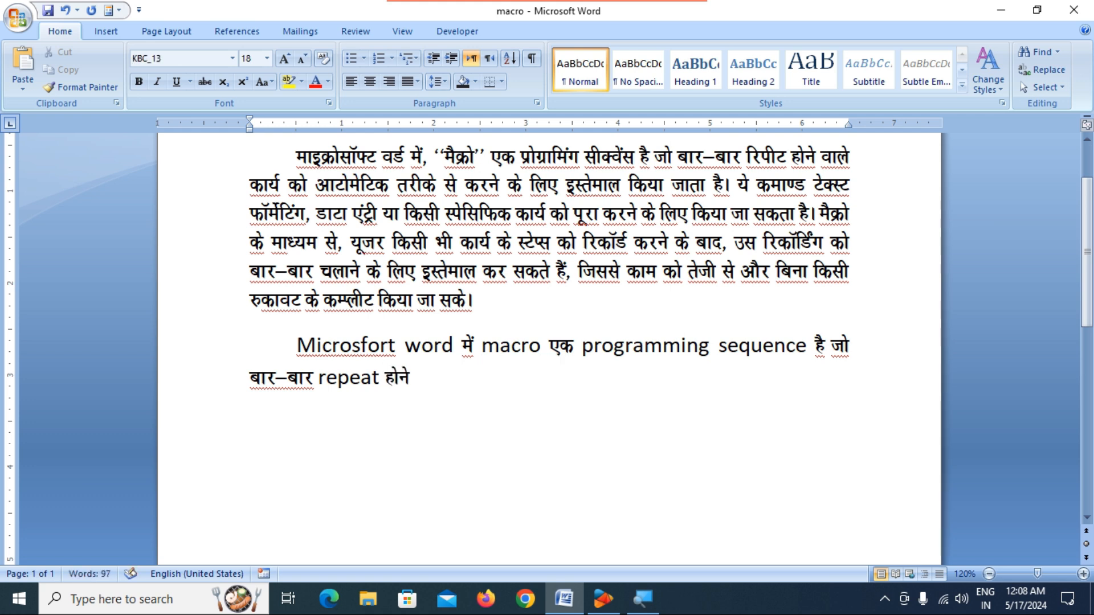
{"action": "type", "text": " वाले कार्य"}
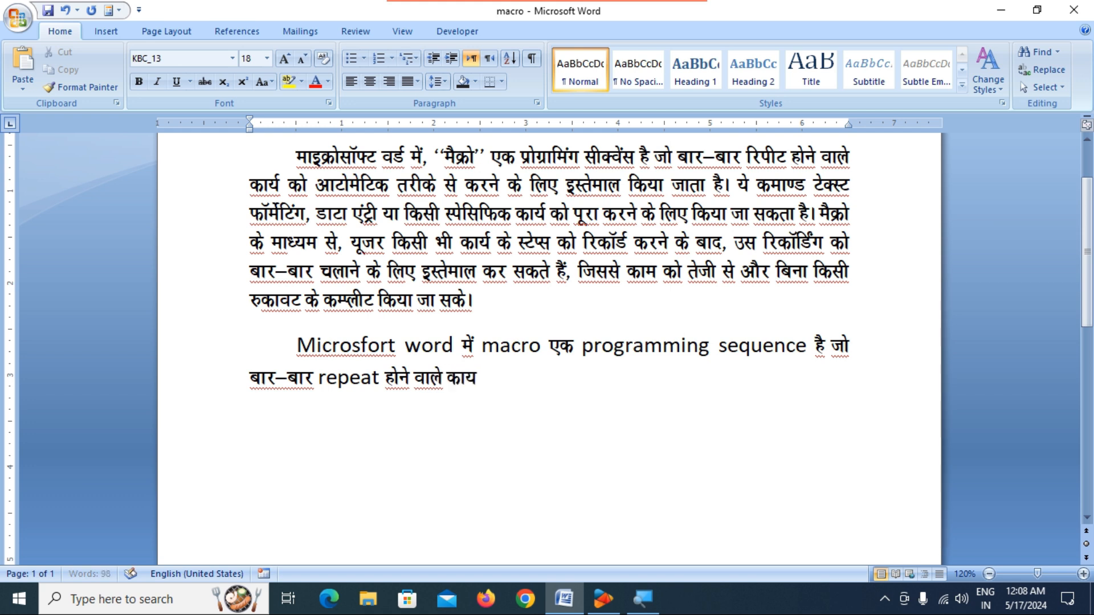
{"action": "type", "text": " को"}
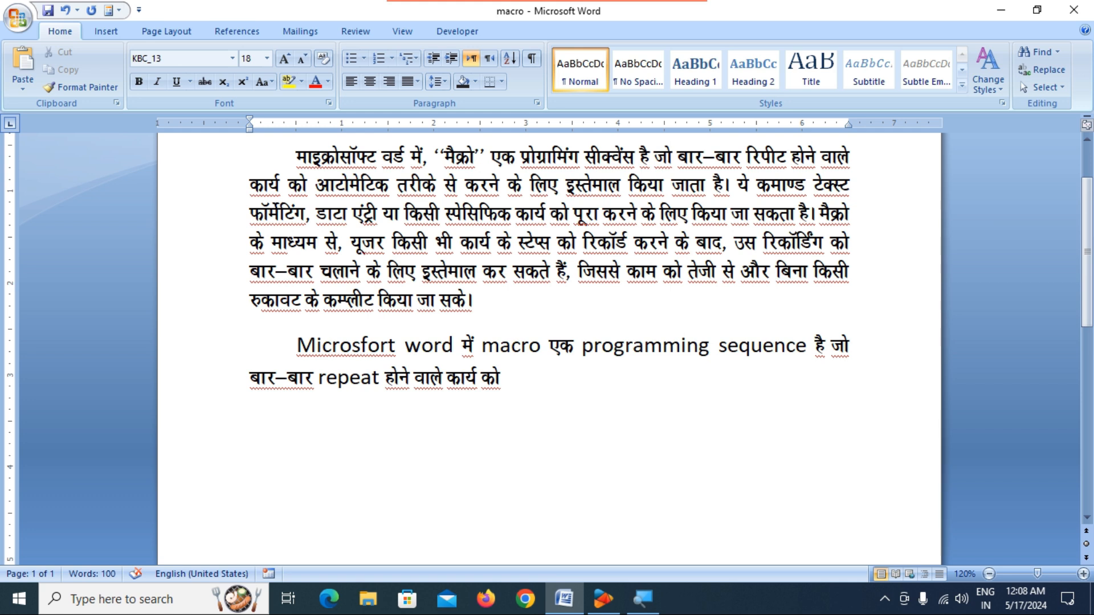
{"action": "key", "text": "alt+e"}
{"action": "type", "text": "automatic"}
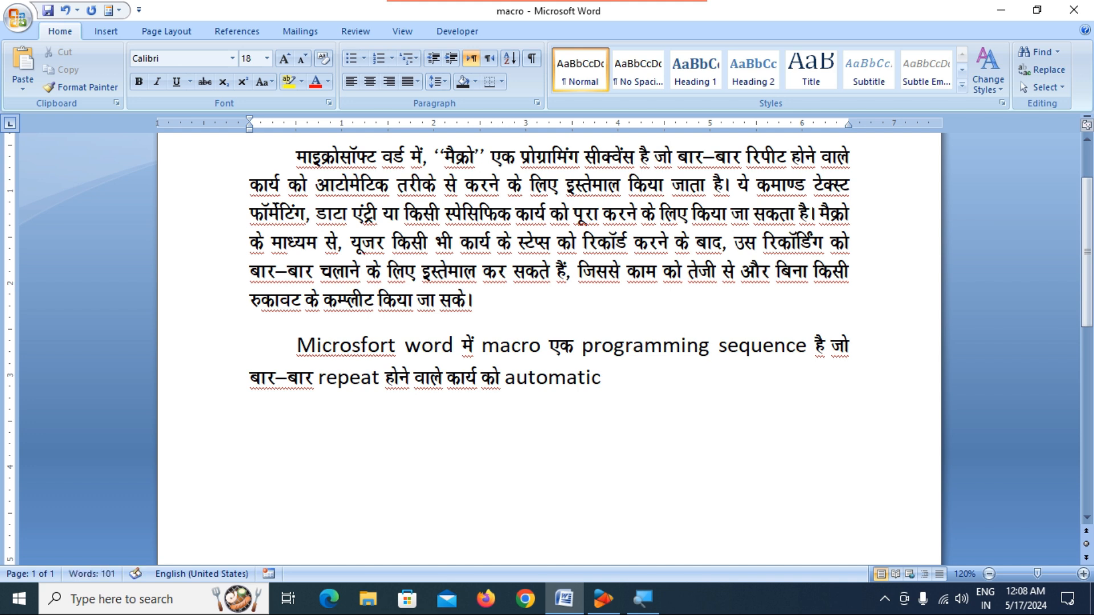
Run the Hindi macro and finish the sentence with "तरीके से करने के लिए इस्तेमाल किया जाता है।".
{"action": "key", "text": "ctrl+h"}
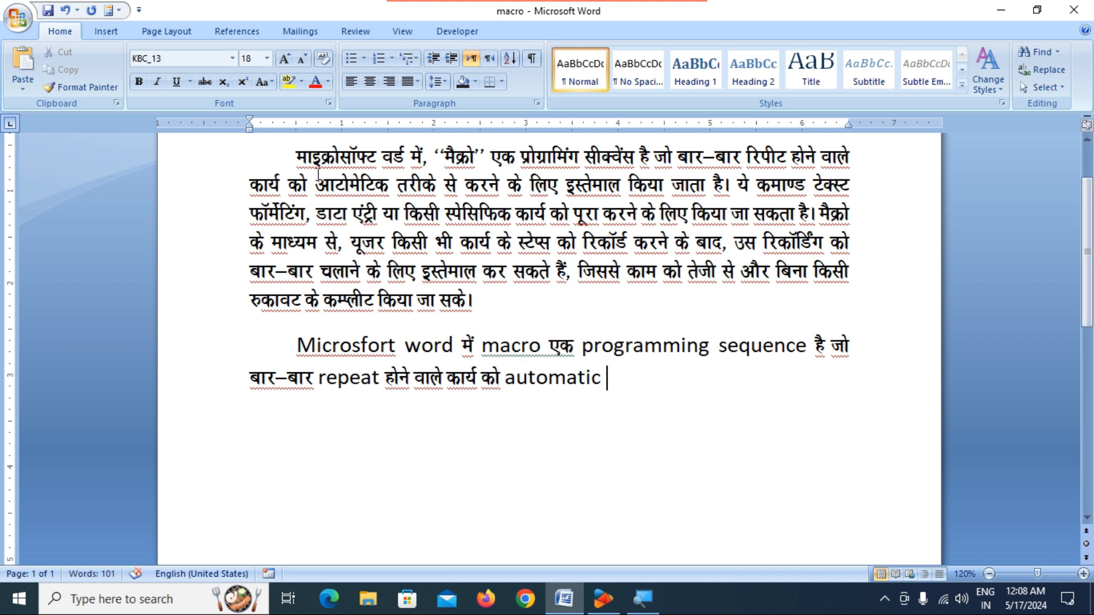
{"action": "type", "text": "त"}
{"action": "type", "text": "रीके "}
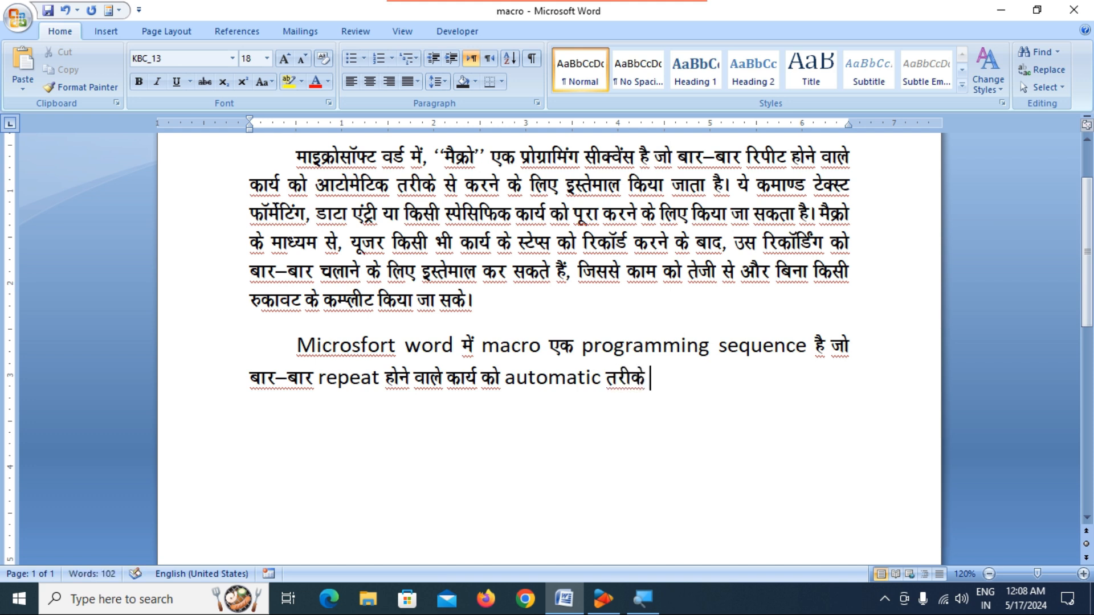
{"action": "type", "text": "से कर"}
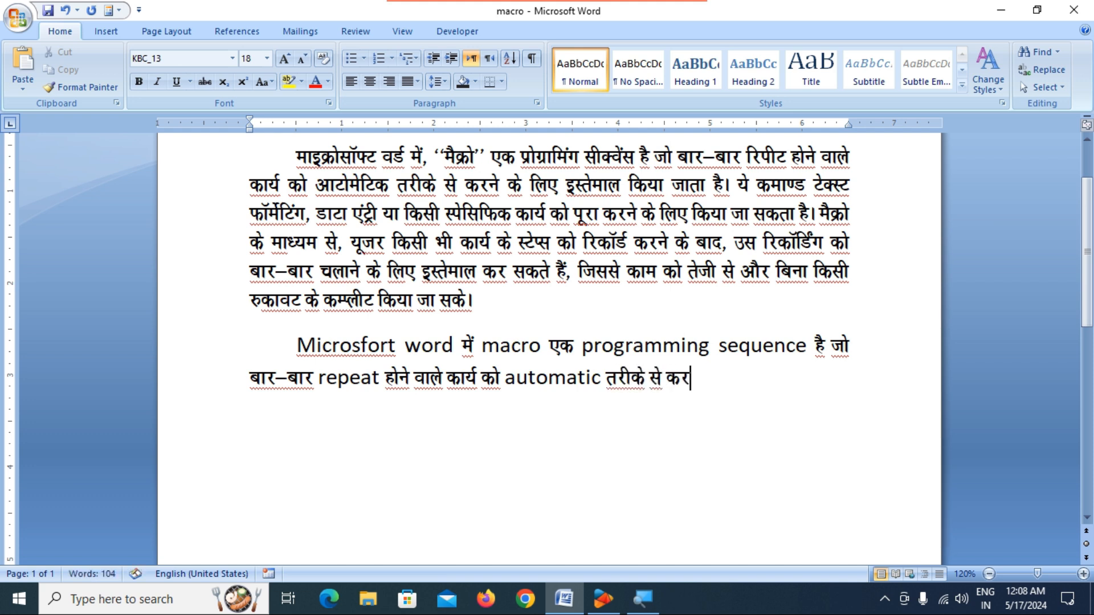
{"action": "type", "text": "ने के लि"}
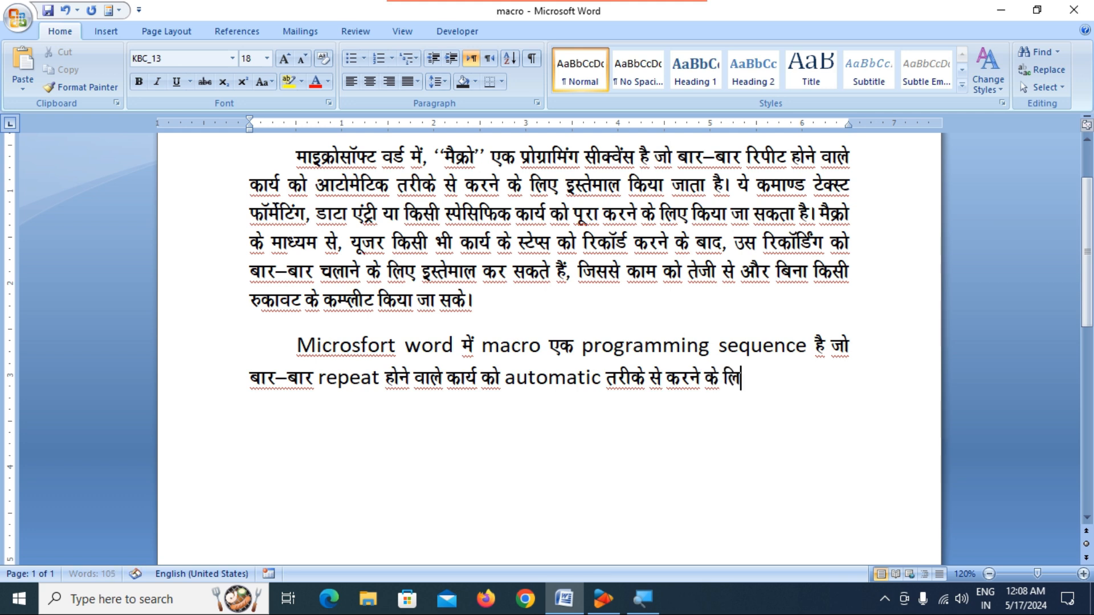
{"action": "type", "text": "ए इस्तेमल"}
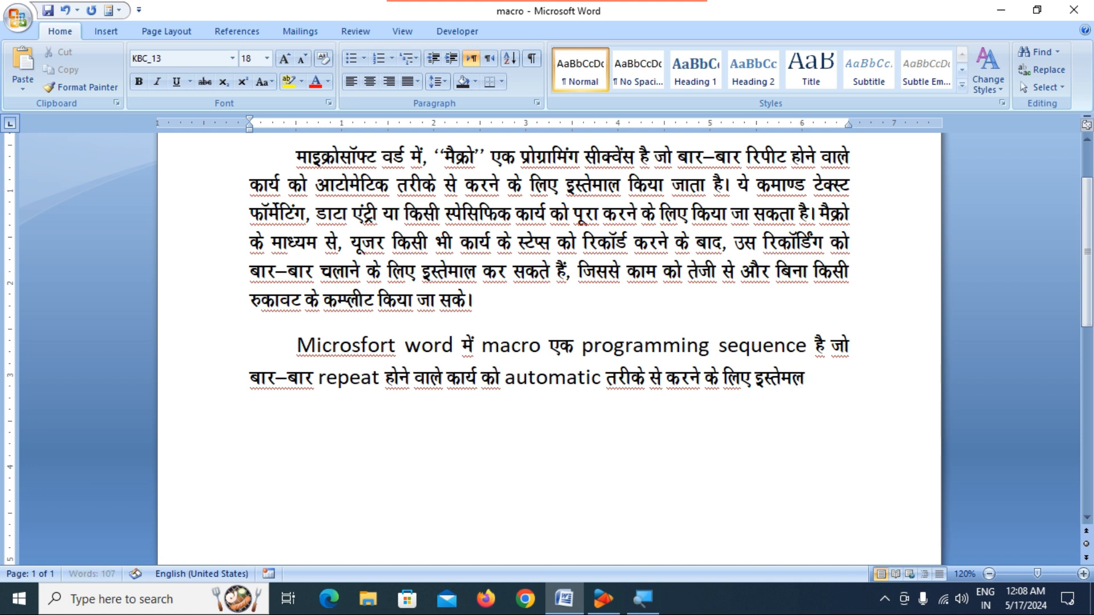
{"action": "key", "text": "BackSpace"}
{"action": "type", "text": "ाल कि"}
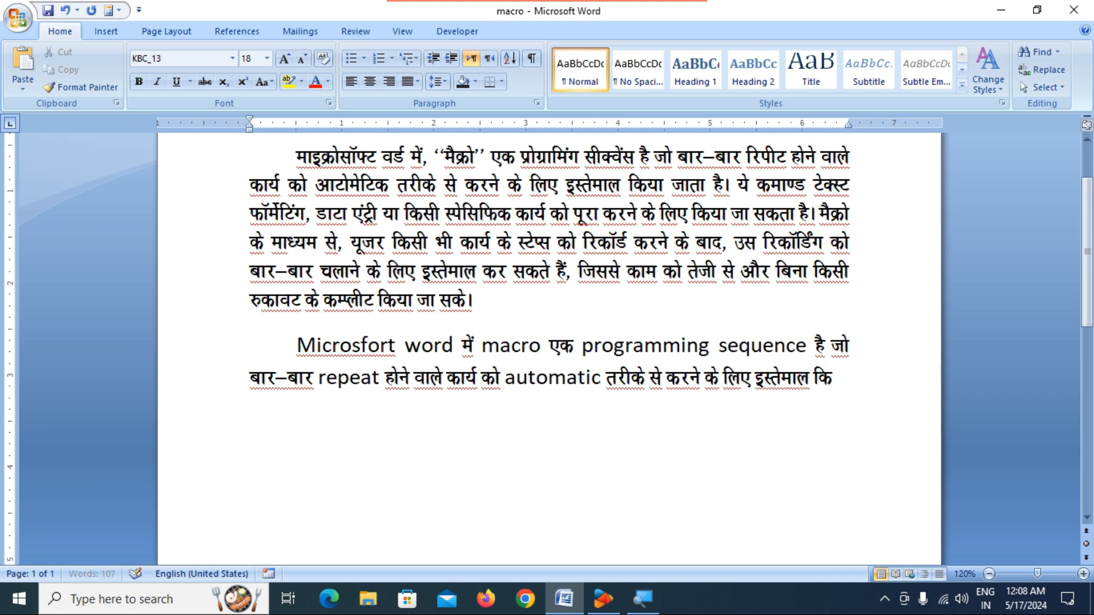
{"action": "type", "text": "या जाता है"}
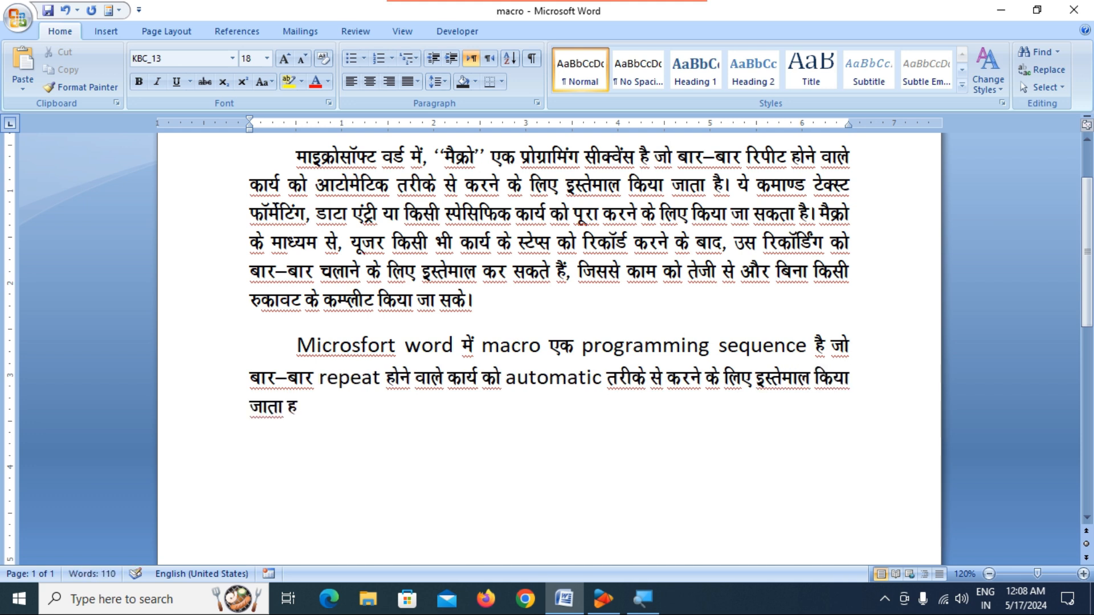
{"action": "type", "text": "।"}
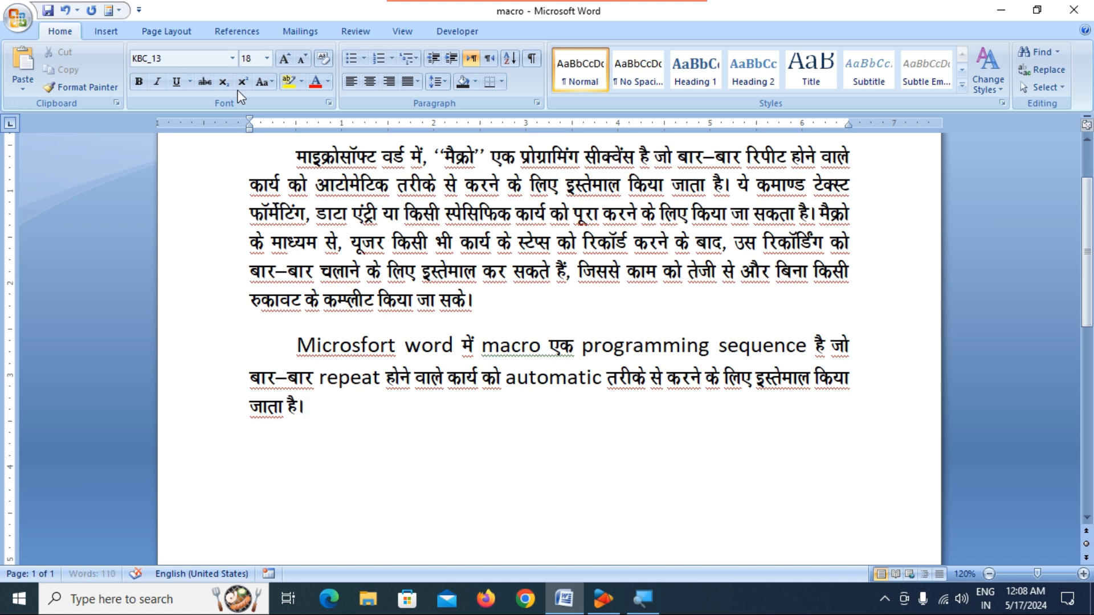
{"action": "left_click", "coordinate": [233, 59]}
{"action": "left_click", "coordinate": [233, 59]}
Insert a table with four columns and six rows on a new line below the mixed-language paragraph.
{"action": "key", "text": "Return"}
{"action": "scroll", "coordinate": [379, 415], "scroll_direction": "down", "scroll_amount": 1}
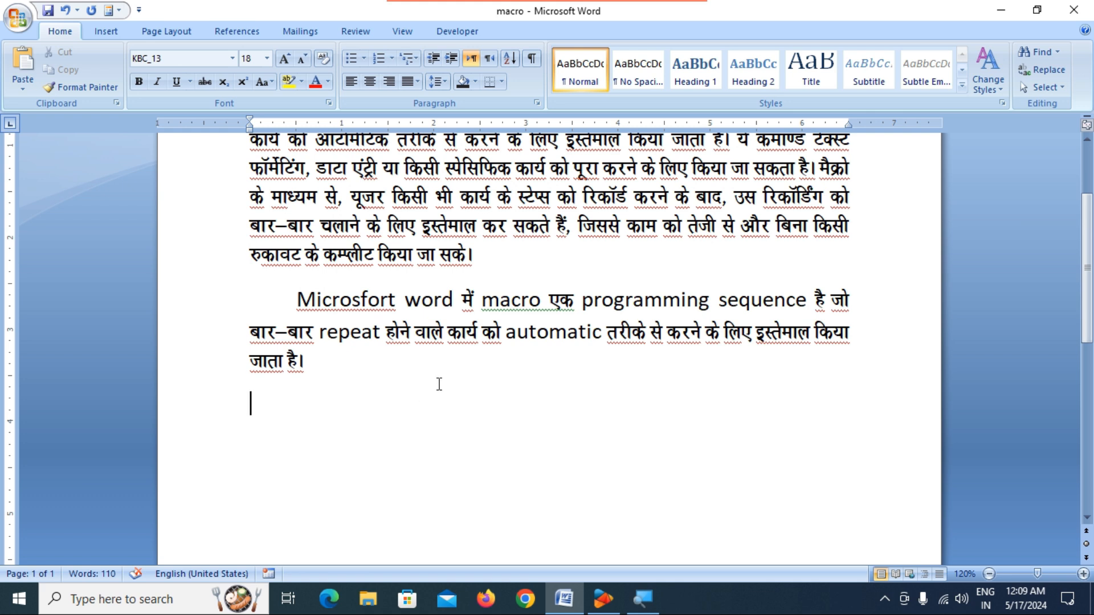
{"action": "left_click", "coordinate": [106, 31]}
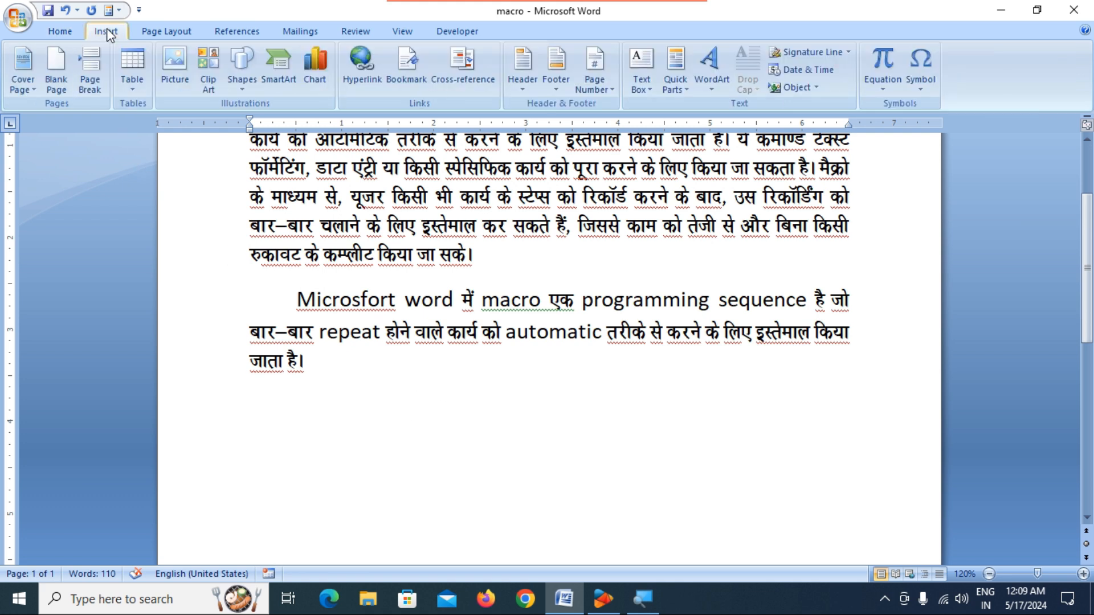
{"action": "left_click", "coordinate": [132, 86]}
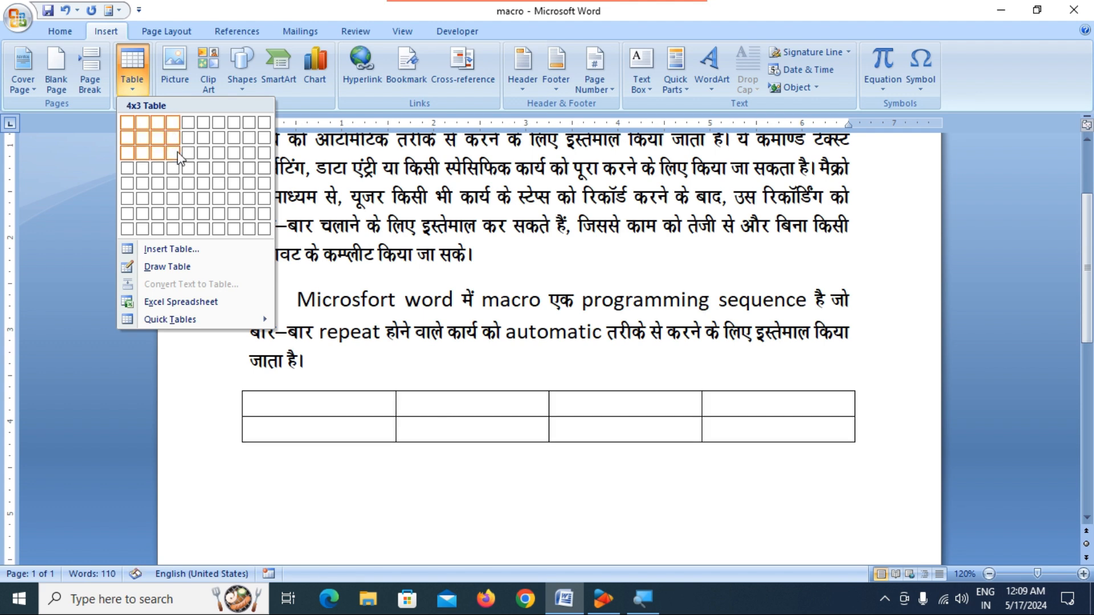
{"action": "left_click", "coordinate": [173, 198]}
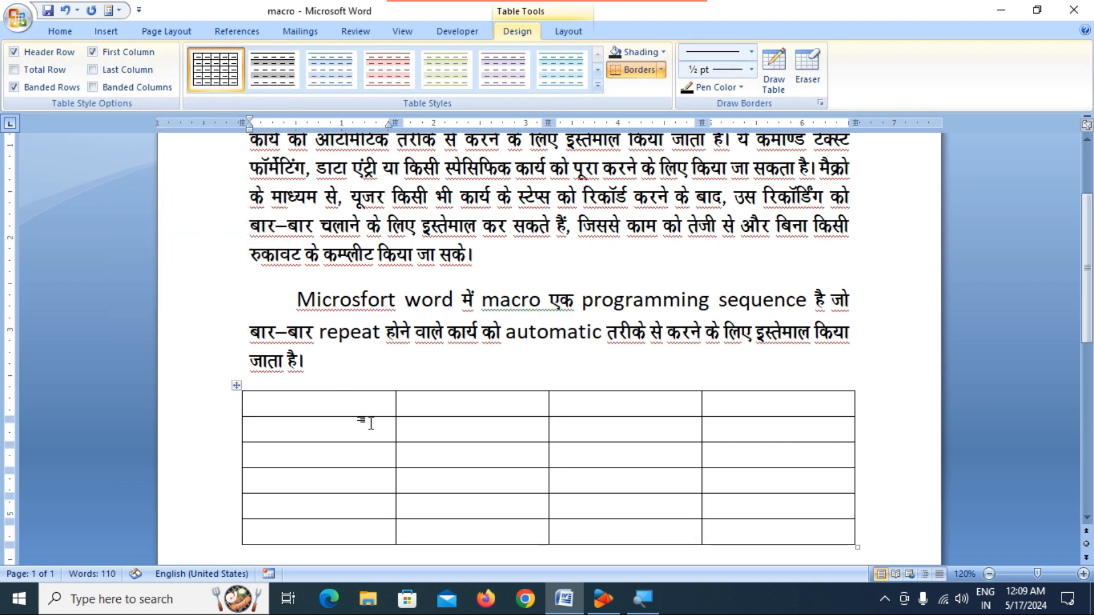
Switch all the table cells to Calibri with the English macro and centre their contents.
{"action": "left_click", "coordinate": [59, 31]}
{"action": "left_click_drag", "start_coordinate": [328, 404], "coordinate": [795, 530]}
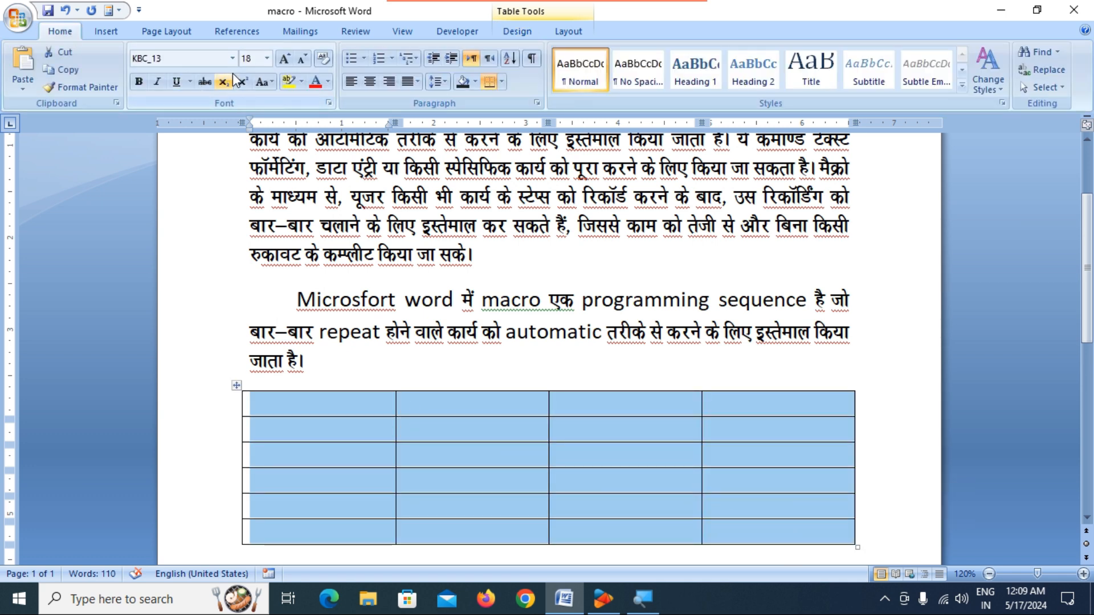
{"action": "key", "text": "ctrl+space"}
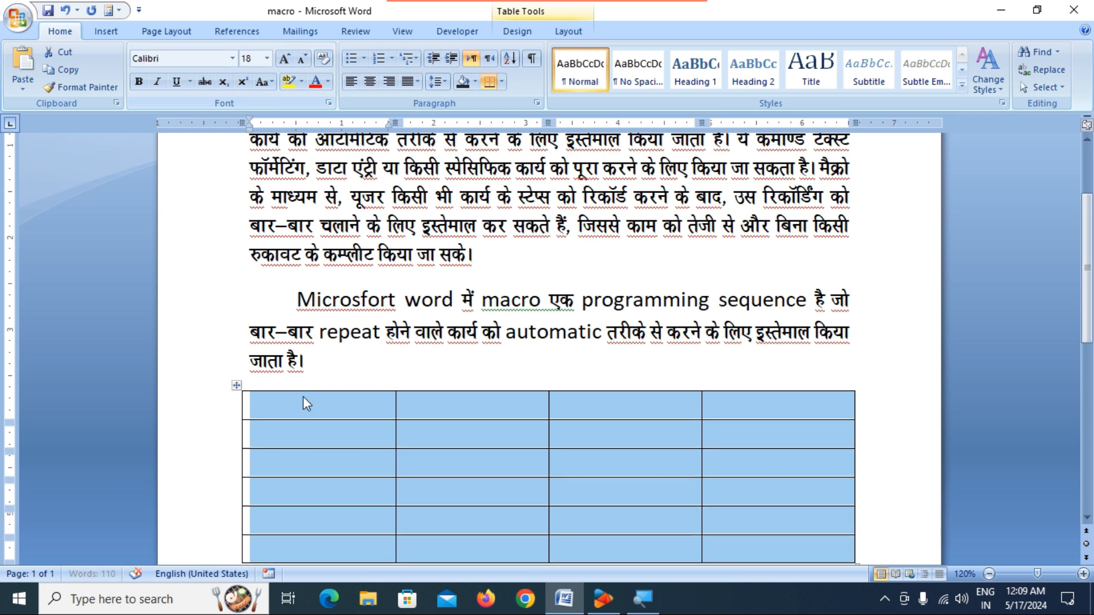
{"action": "left_click", "coordinate": [319, 408]}
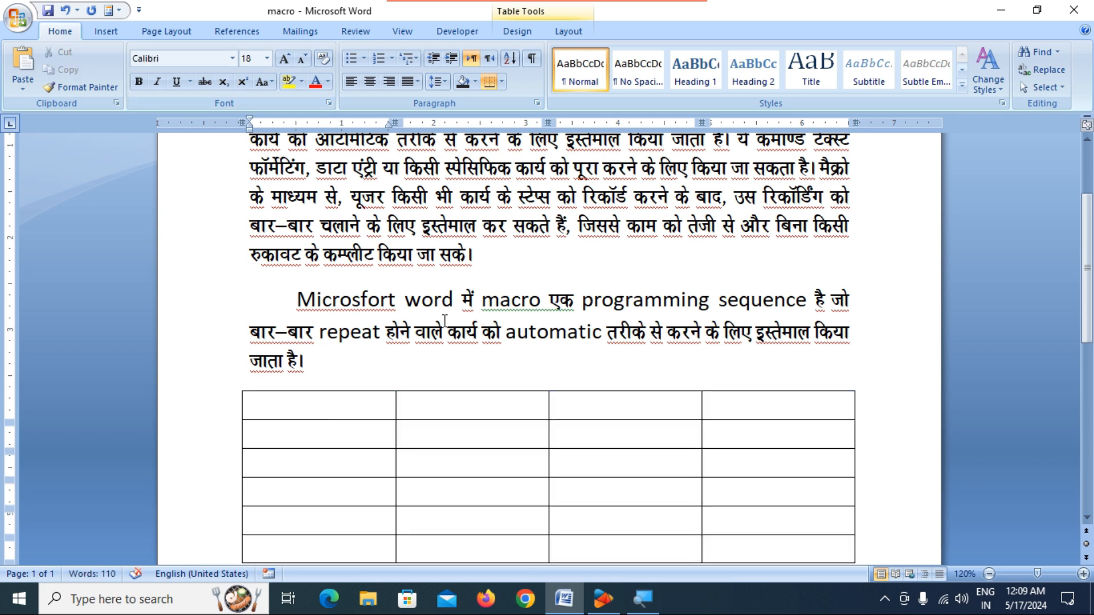
{"action": "left_click_drag", "start_coordinate": [364, 423], "coordinate": [741, 547]}
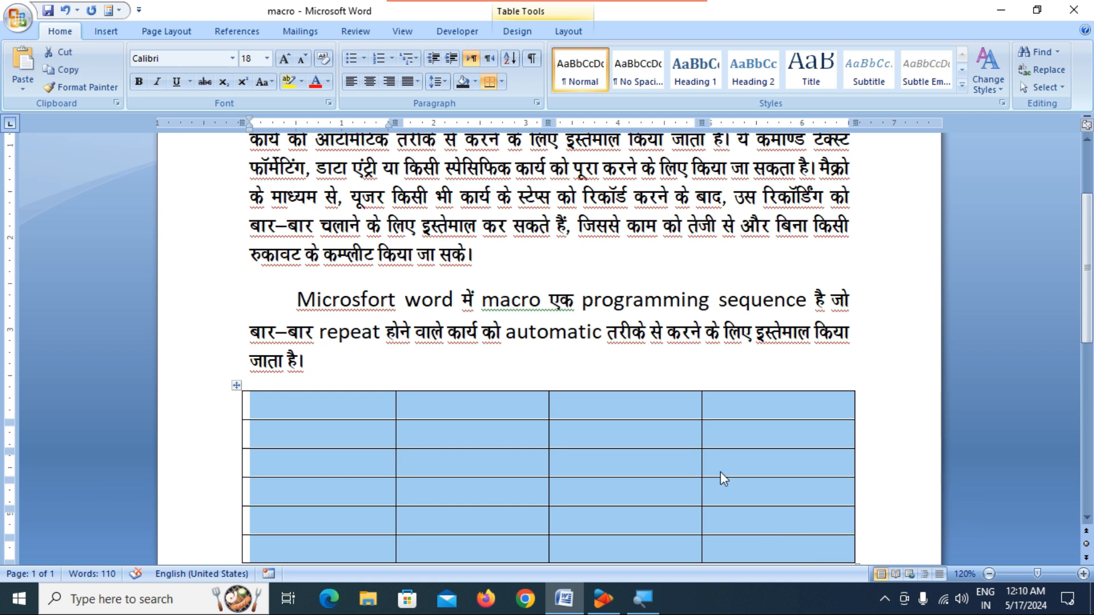
{"action": "left_click", "coordinate": [370, 81]}
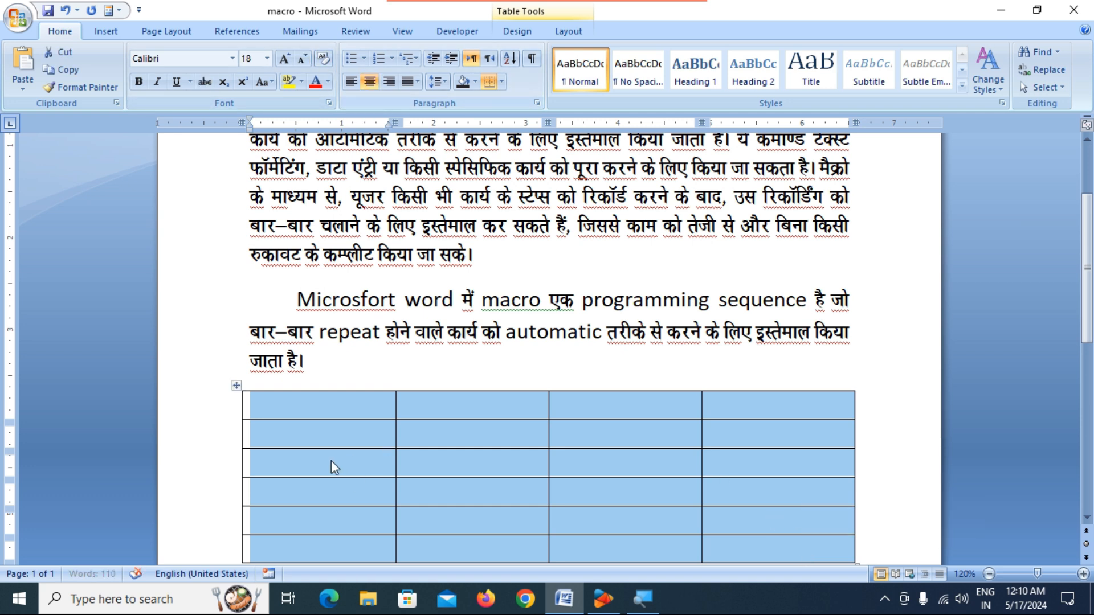
Fill the table's first row with the headings SUM, AVERAGE, MIN and MAX.
{"action": "left_click", "coordinate": [350, 402]}
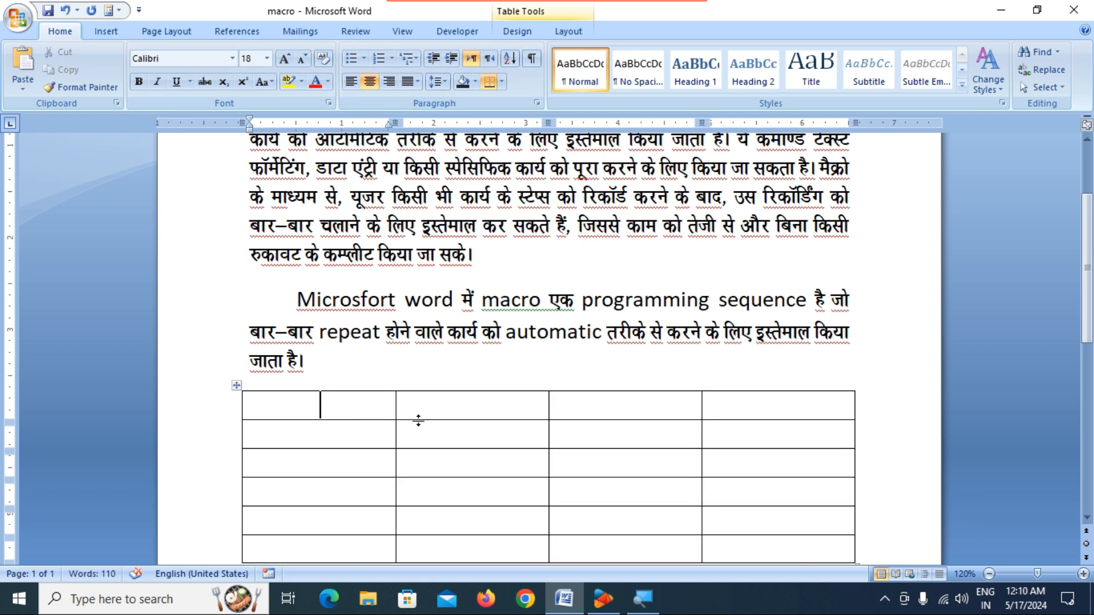
{"action": "type", "text": "SUM"}
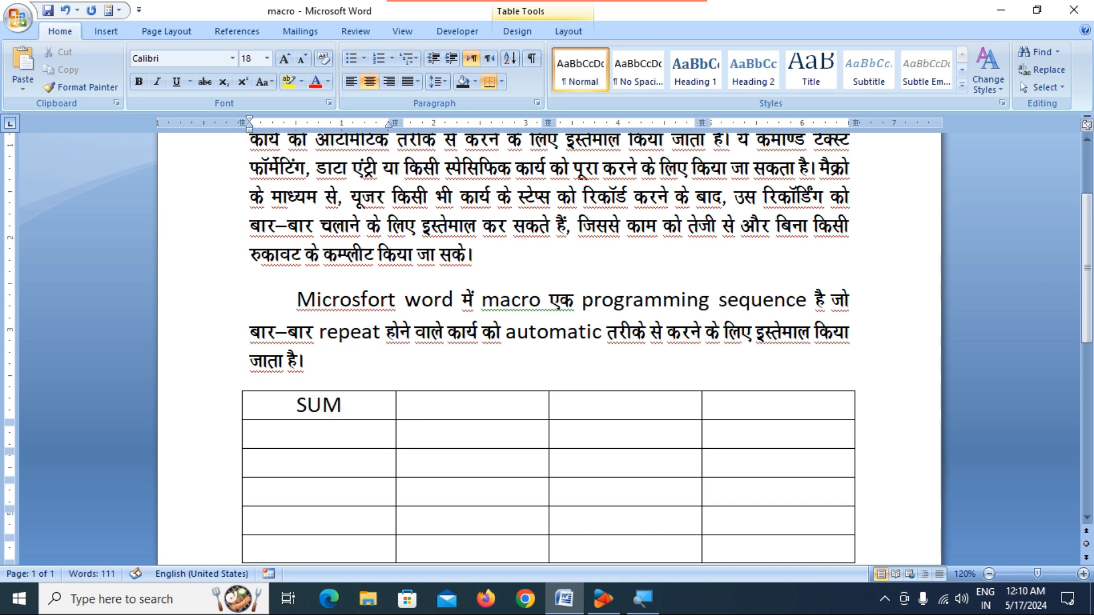
{"action": "key", "text": "Tab"}
{"action": "type", "text": "AVERAGE"}
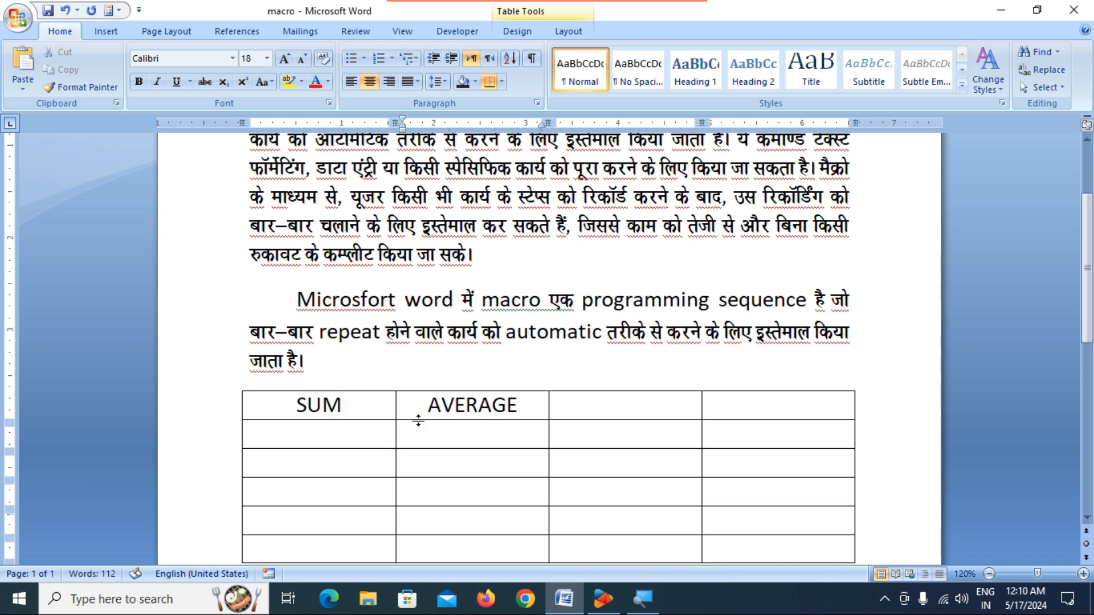
{"action": "key", "text": "Tab"}
{"action": "type", "text": "MIN"}
{"action": "key", "text": "Tab"}
{"action": "type", "text": "MAX"}
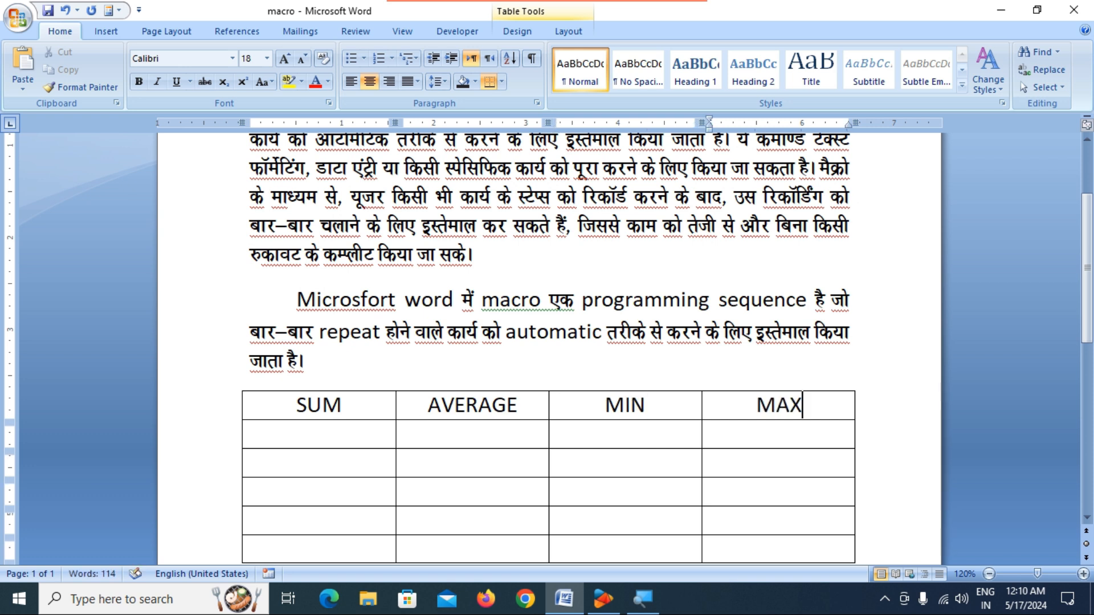
Shade the table's heading row near-black and make its text bold.
{"action": "scroll", "coordinate": [302, 390], "scroll_direction": "down", "scroll_amount": 3}
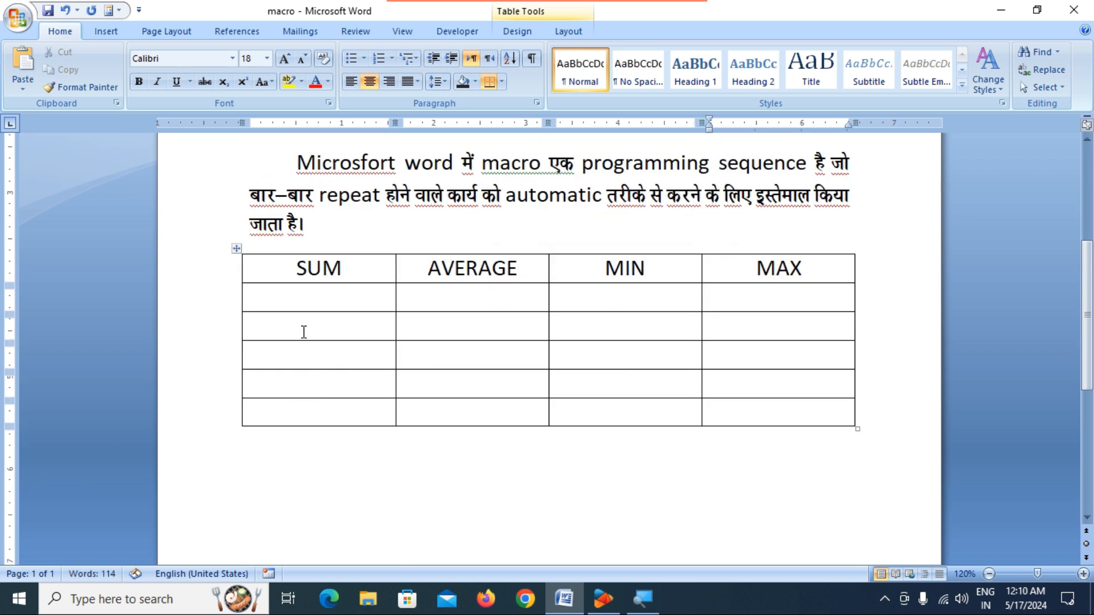
{"action": "left_click_drag", "start_coordinate": [277, 264], "coordinate": [782, 282]}
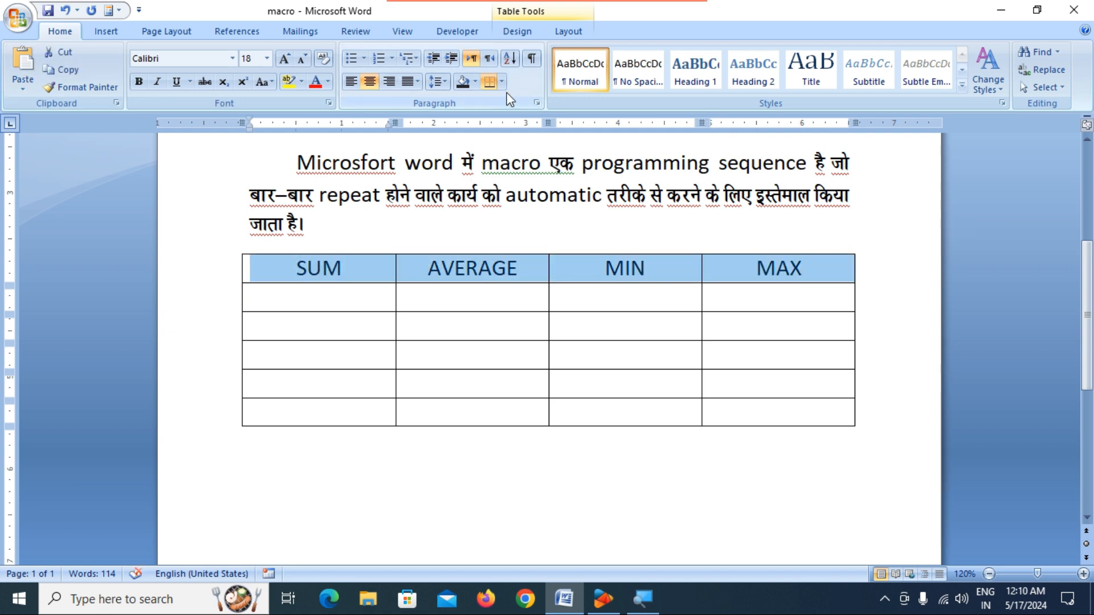
{"action": "left_click", "coordinate": [463, 82]}
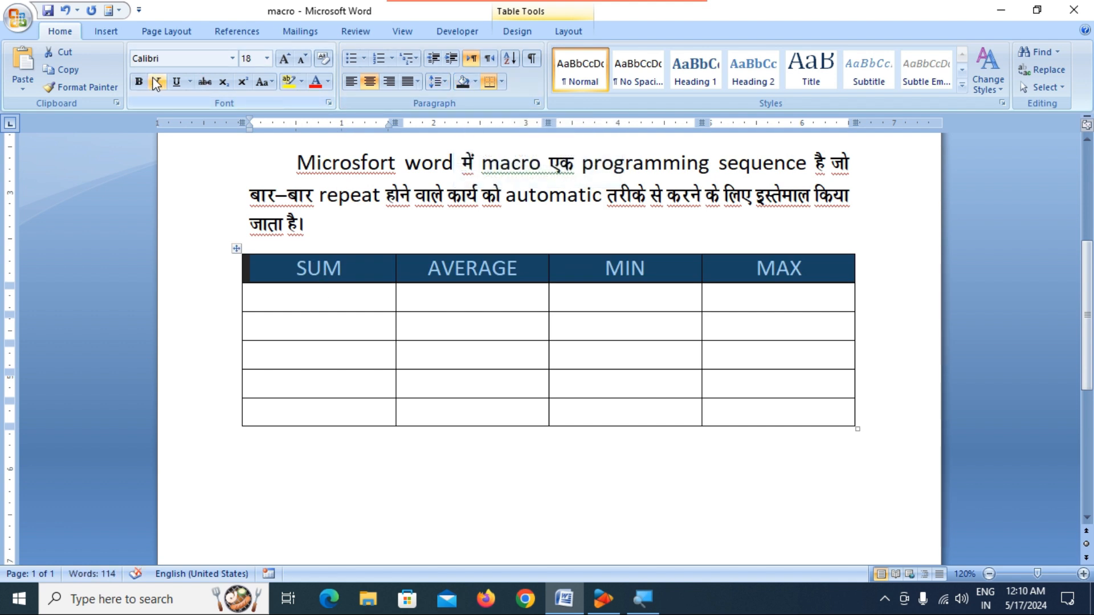
{"action": "left_click", "coordinate": [138, 81]}
Enter 62, 15, 74 and 23 in the four cells below the SUM heading.
{"action": "left_click", "coordinate": [339, 296]}
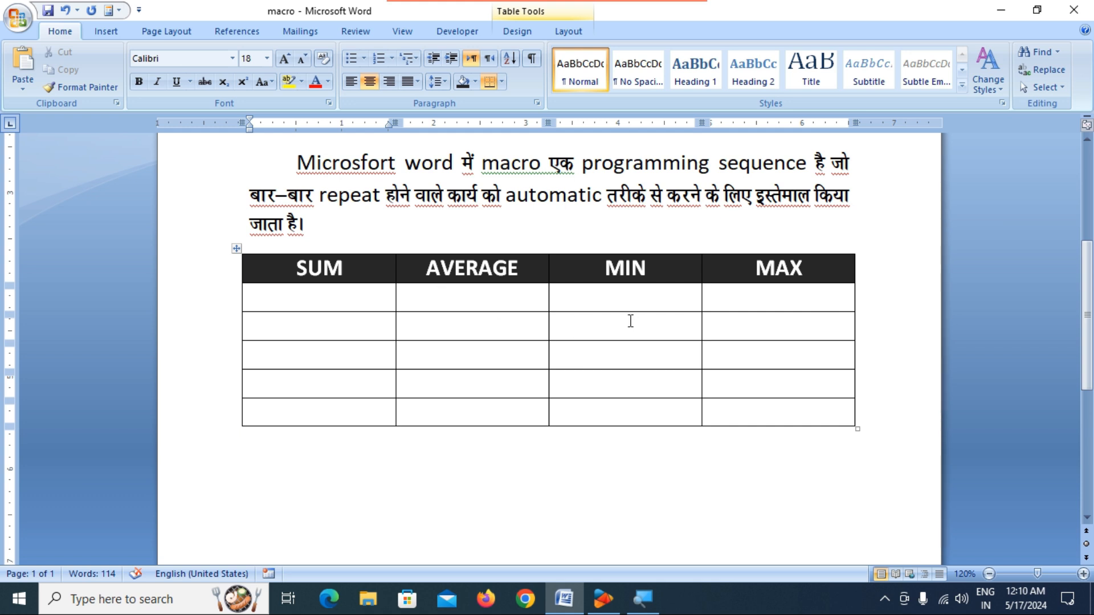
{"action": "type", "text": "62"}
{"action": "key", "text": "Down"}
{"action": "type", "text": "15"}
{"action": "key", "text": "Down"}
{"action": "type", "text": "74"}
{"action": "key", "text": "Down"}
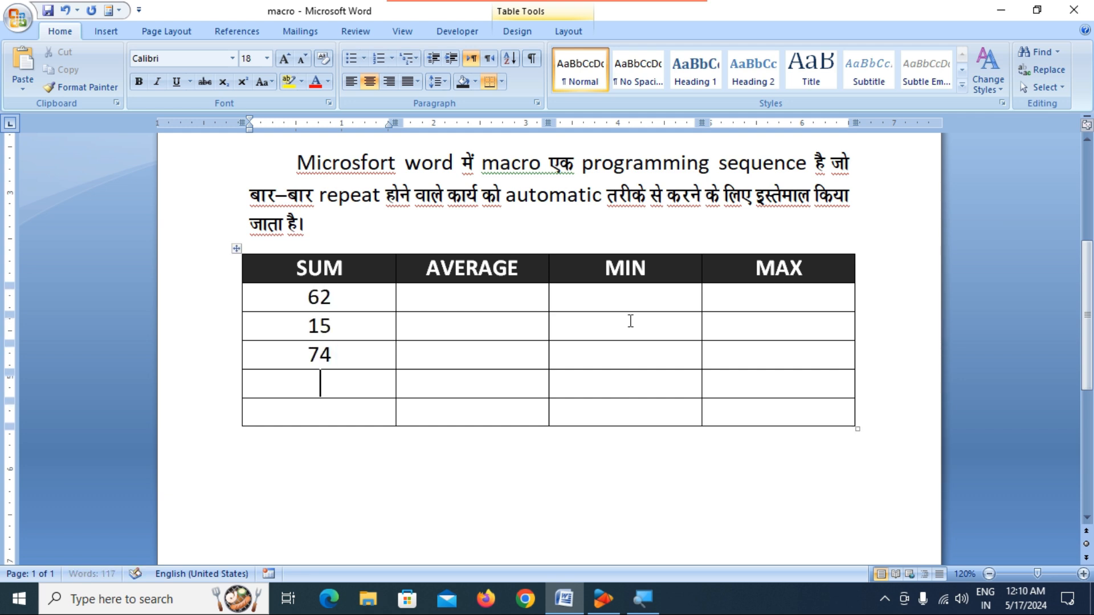
{"action": "type", "text": "23"}
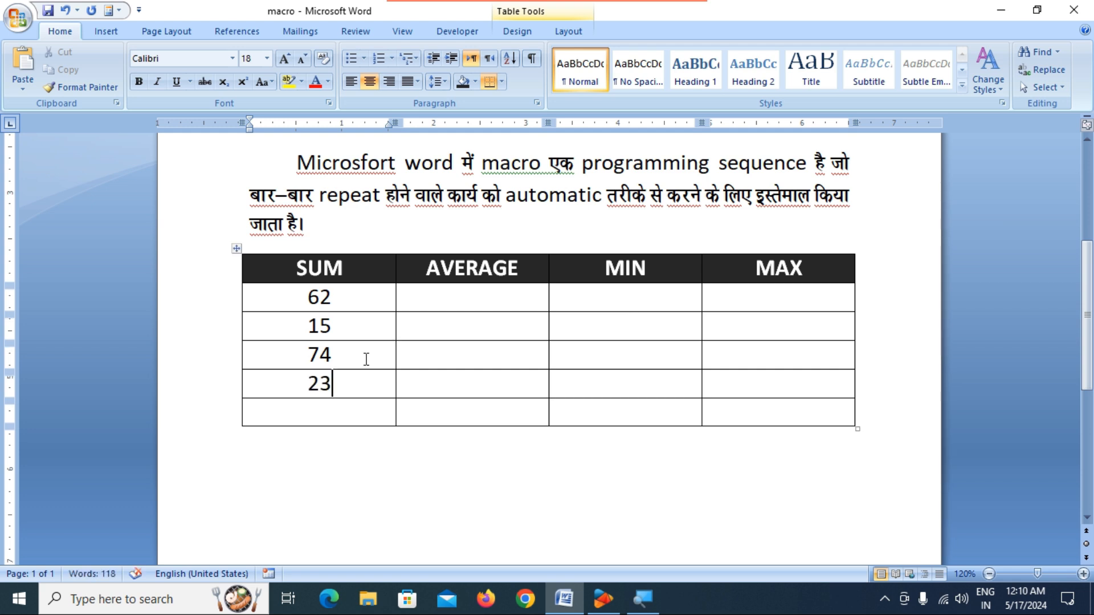
Copy the four SUM numbers into the matching rows of the AVERAGE, MIN and MAX columns.
{"action": "left_click_drag", "start_coordinate": [309, 302], "coordinate": [333, 386]}
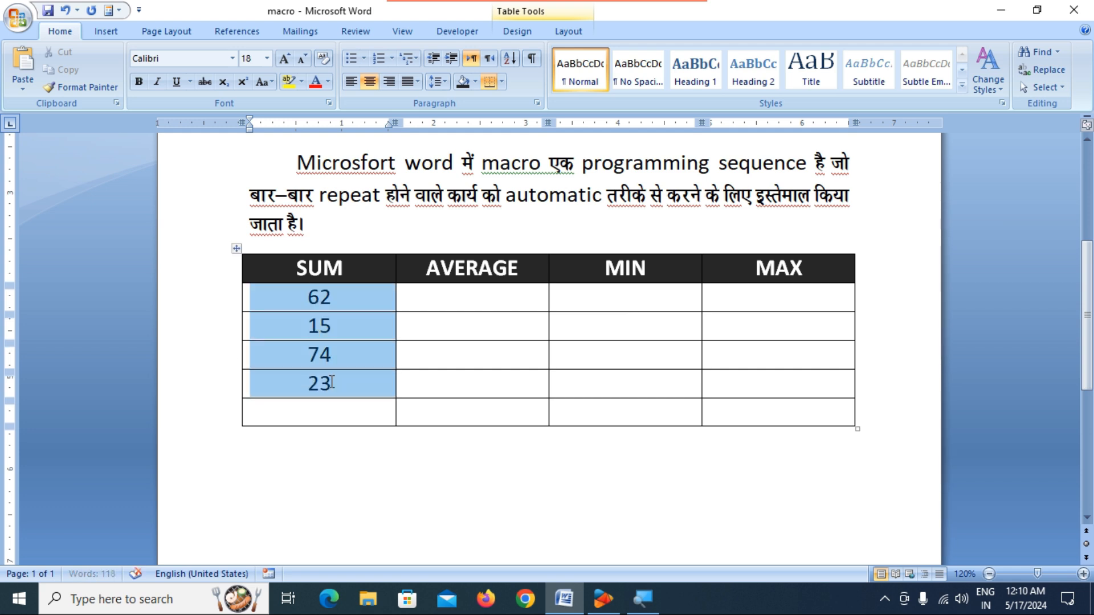
{"action": "left_click_drag", "start_coordinate": [479, 301], "coordinate": [801, 374]}
{"action": "key", "text": "ctrl+v"}
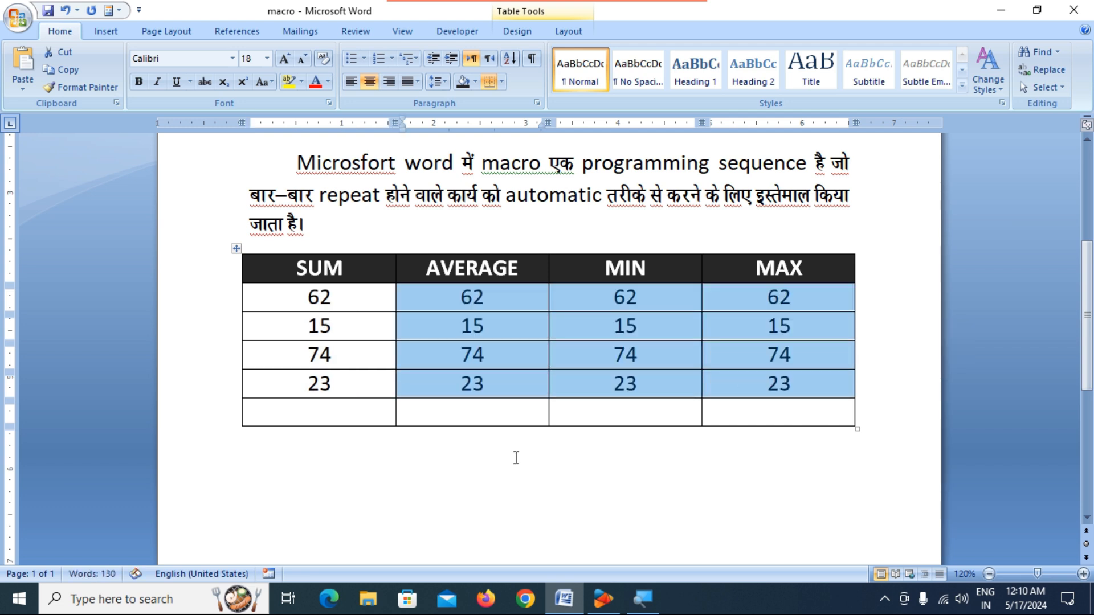
Set up a new recorded macro named Formula, starting from the empty last cell of the SUM column.
{"action": "left_click", "coordinate": [319, 410]}
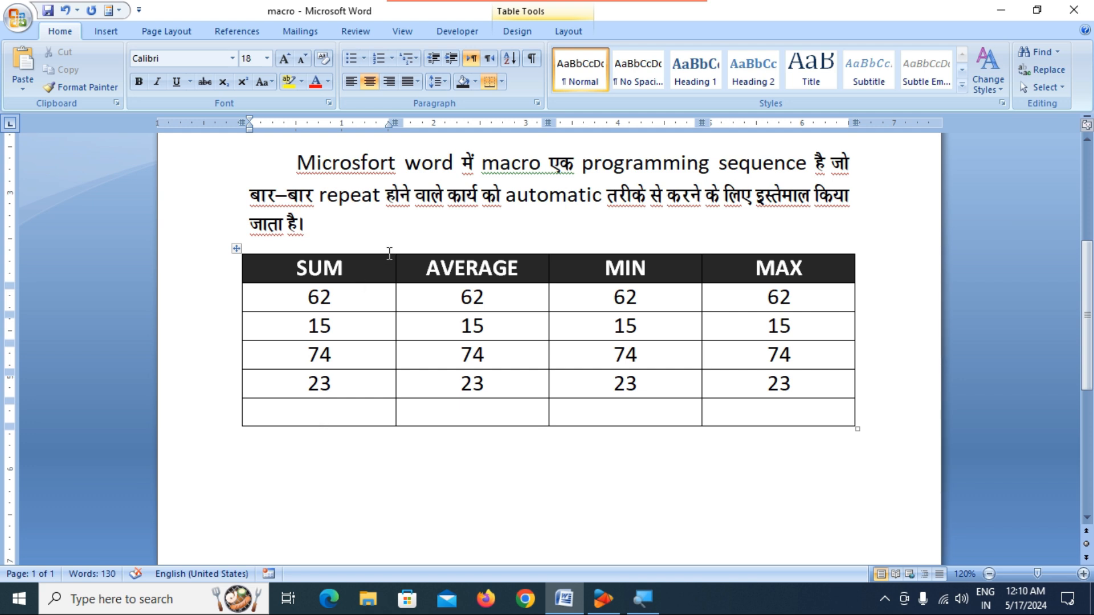
{"action": "left_click", "coordinate": [397, 30]}
{"action": "left_click", "coordinate": [828, 86]}
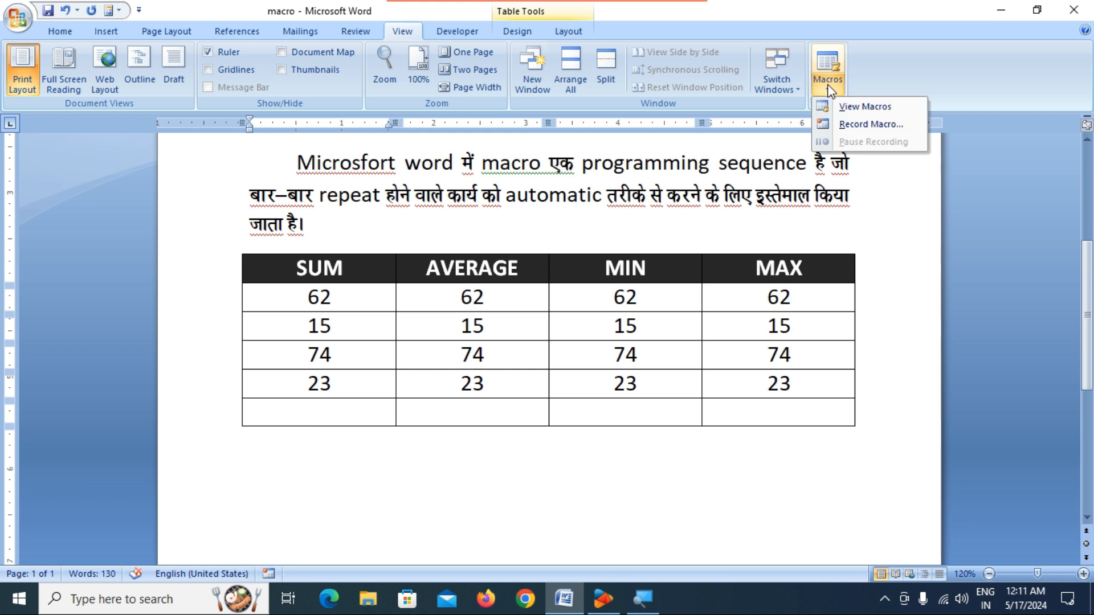
{"action": "left_click", "coordinate": [870, 124]}
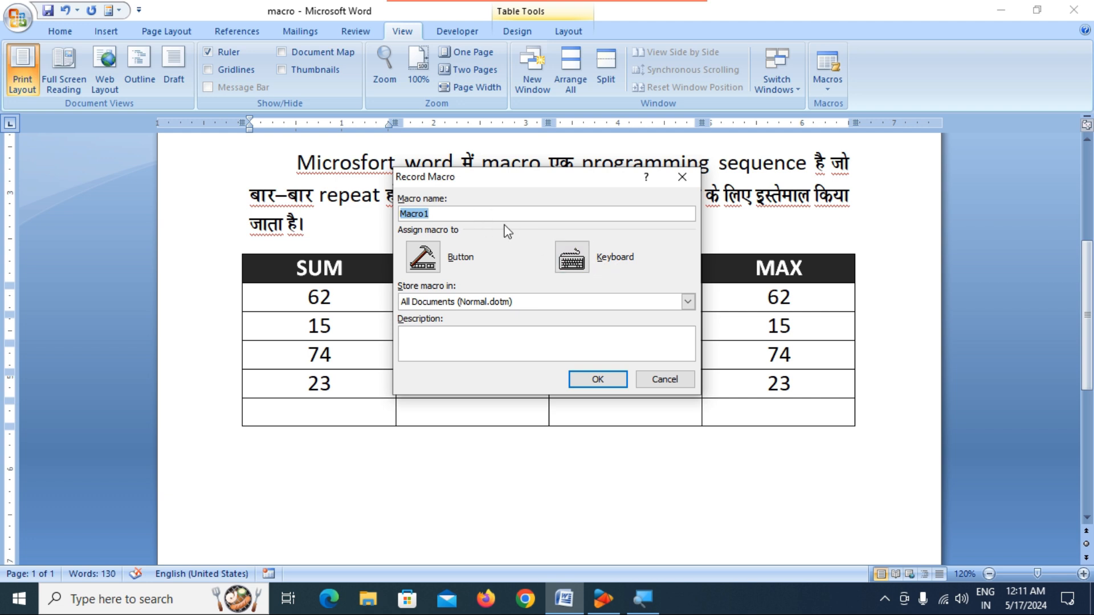
{"action": "type", "text": "Formula"}
Assign the keyboard shortcut Ctrl+F to the Formula macro and start recording.
{"action": "left_click", "coordinate": [571, 259]}
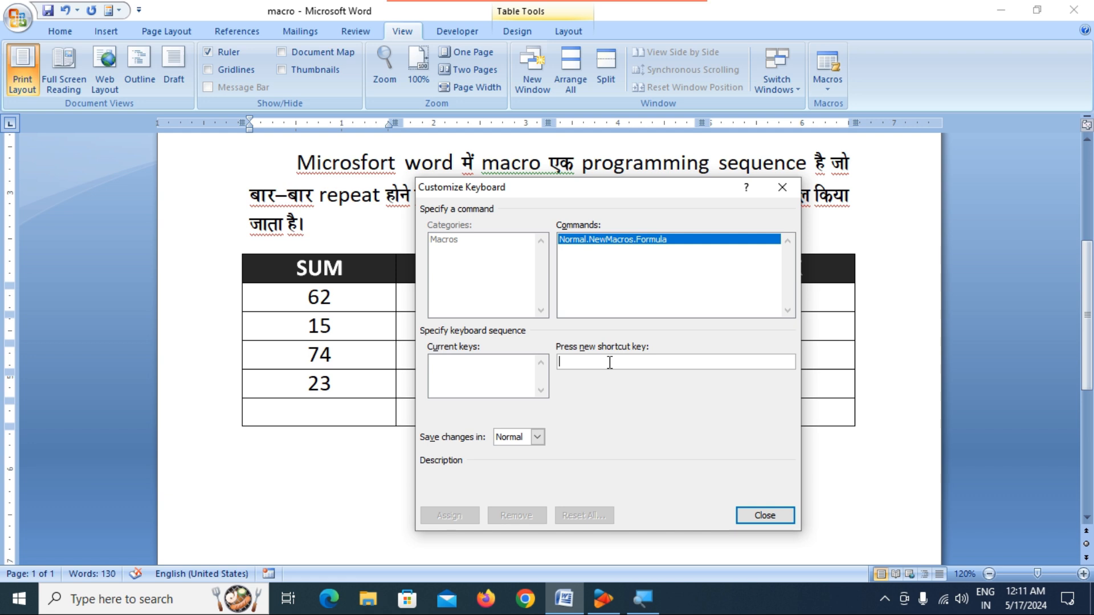
{"action": "key", "text": "ctrl+f"}
{"action": "key", "text": "ctrl+shift+f"}
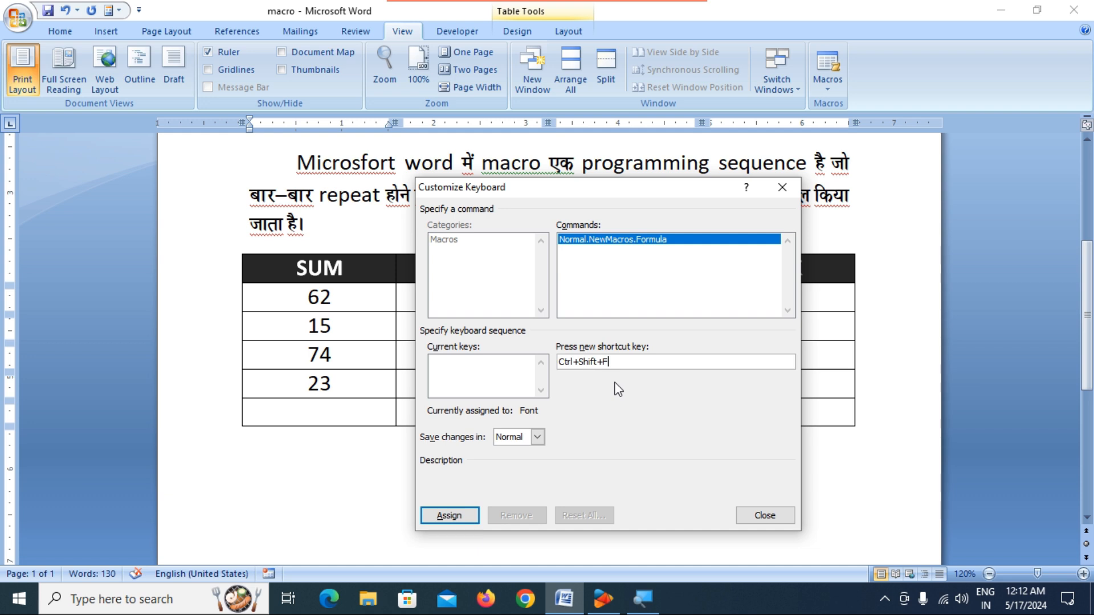
{"action": "key", "text": "BackSpace"}
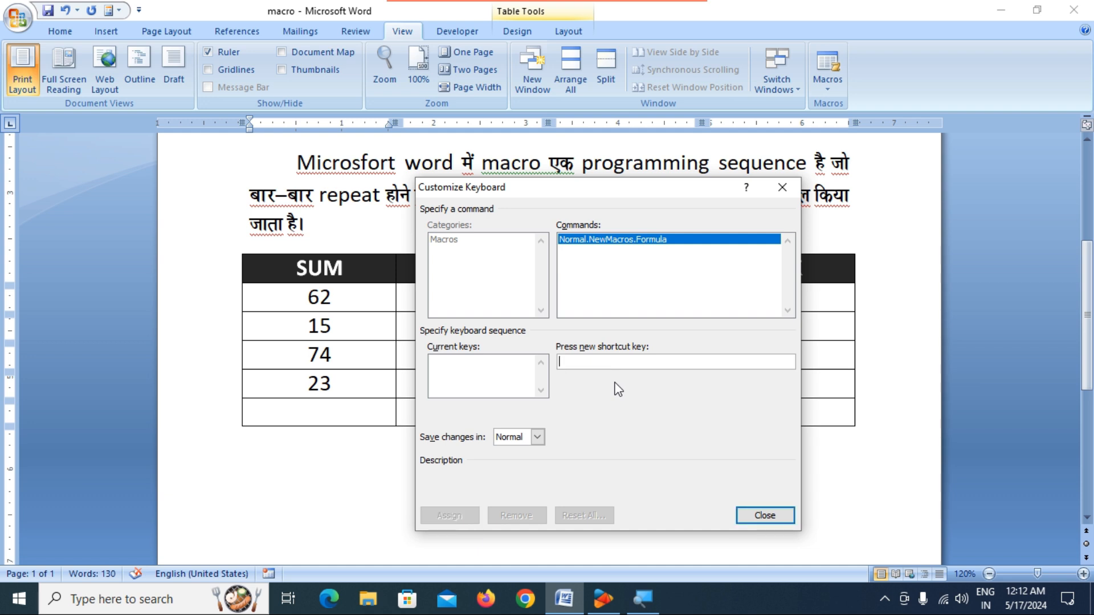
{"action": "key", "text": "ctrl+f"}
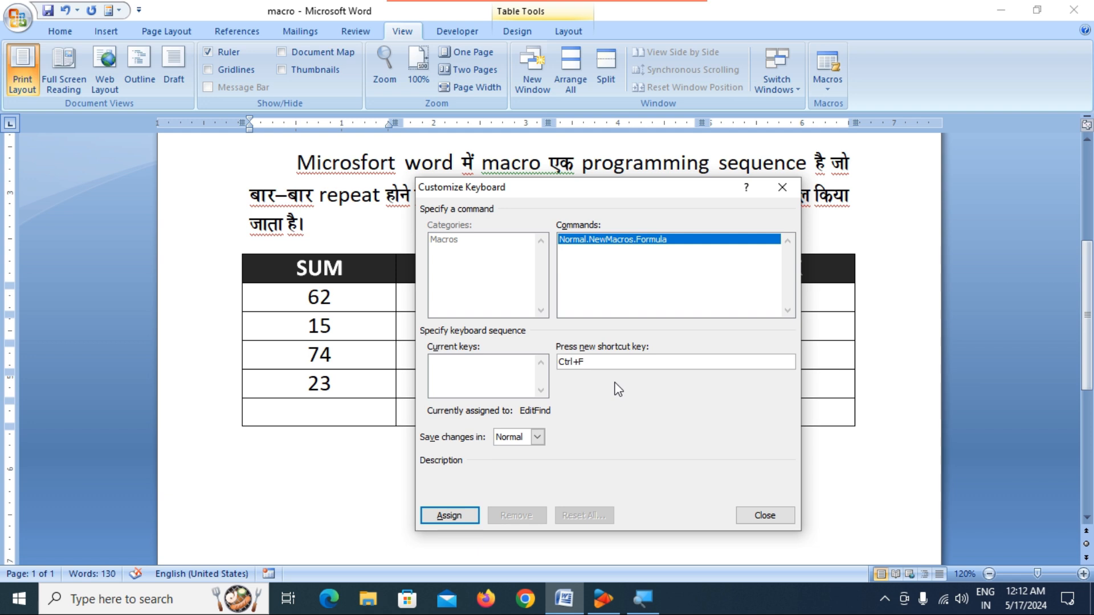
{"action": "left_click", "coordinate": [461, 516]}
{"action": "left_click", "coordinate": [765, 517]}
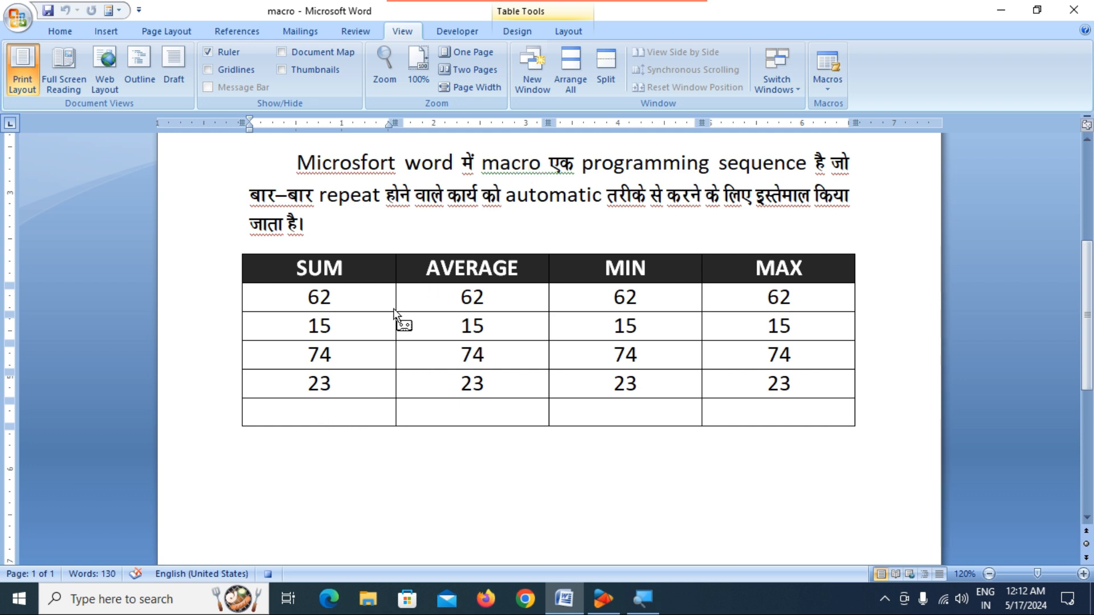
Insert the formula =SUM(ABOVE) in the last cell of the SUM column.
{"action": "left_click", "coordinate": [563, 37]}
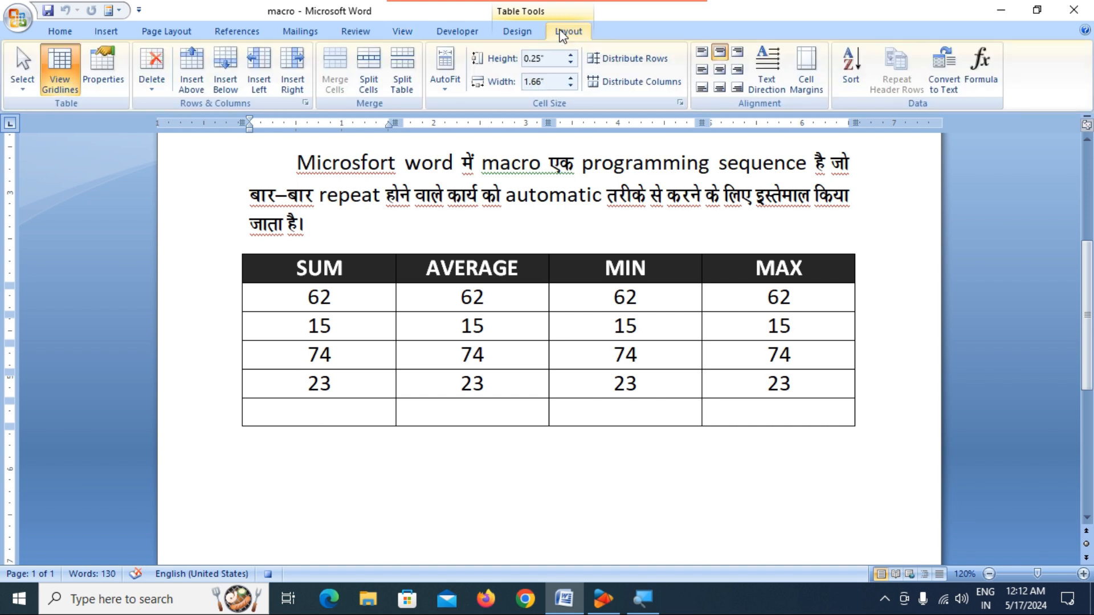
{"action": "left_click", "coordinate": [984, 83]}
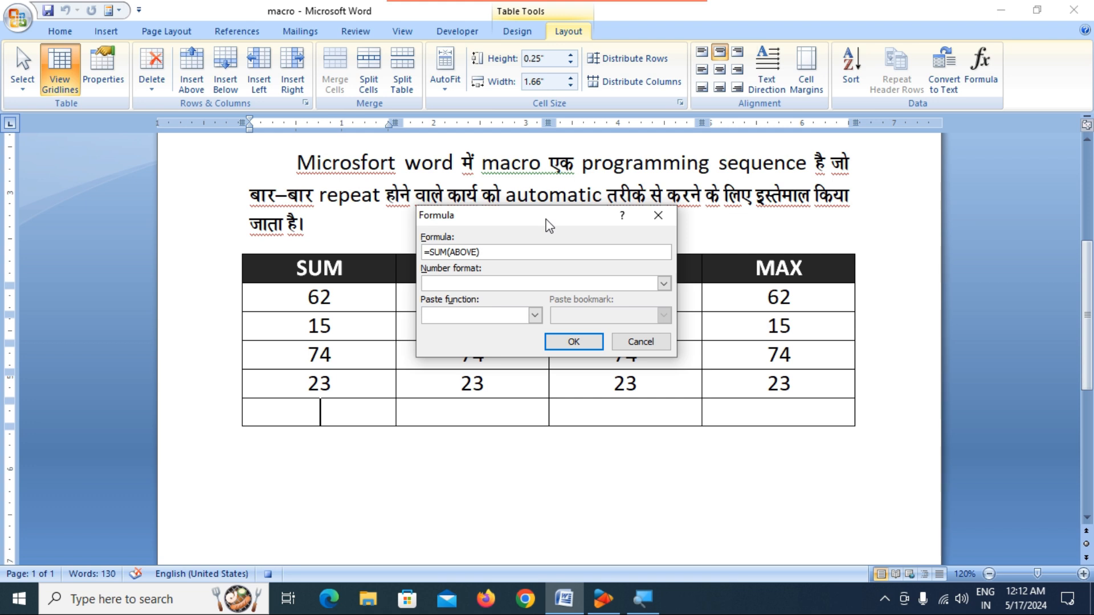
{"action": "left_click_drag", "start_coordinate": [549, 224], "coordinate": [541, 257]}
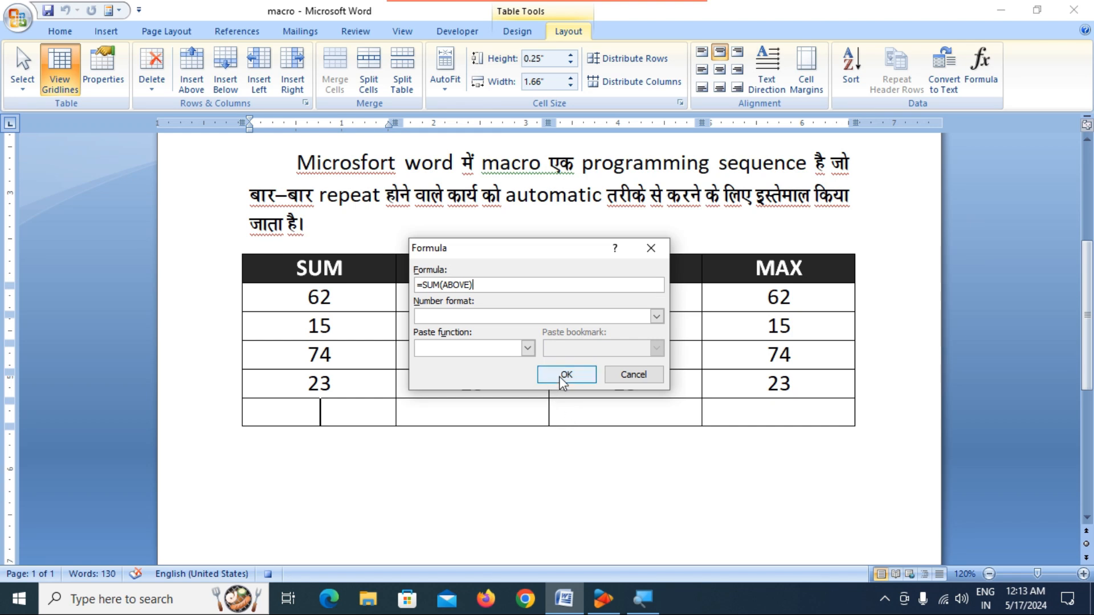
{"action": "left_click", "coordinate": [563, 376]}
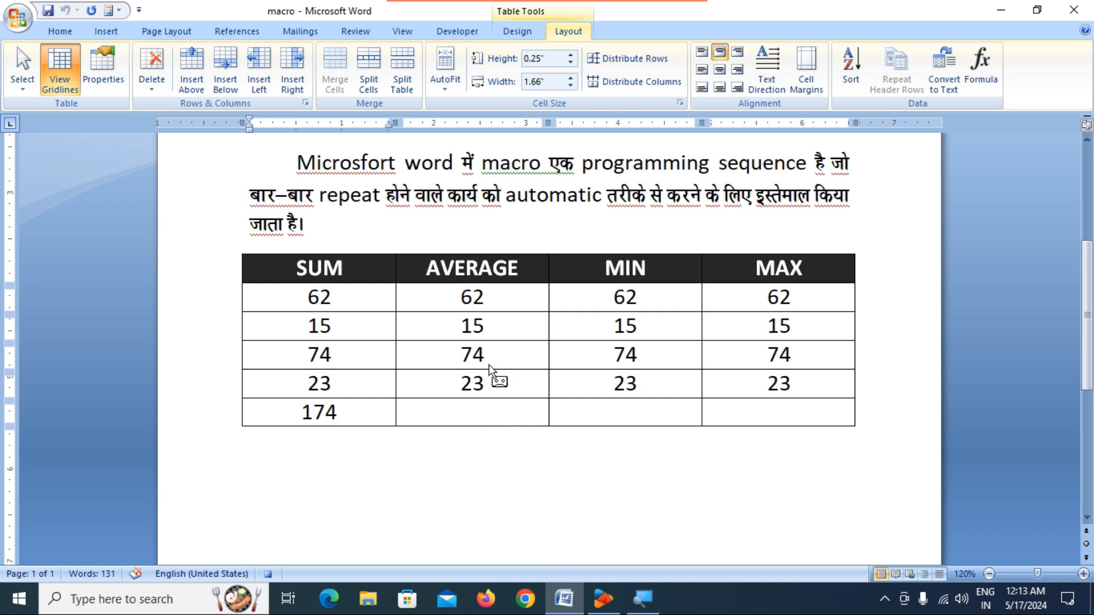
Insert the formula =average(ABOVE) in the last cell of the AVERAGE column.
{"action": "left_click", "coordinate": [499, 420]}
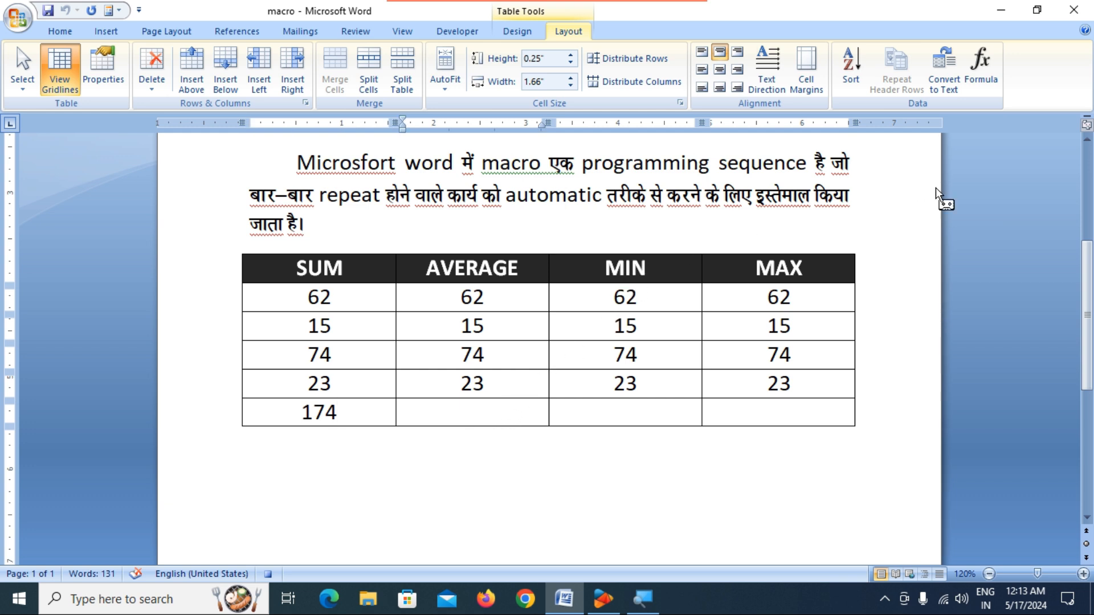
{"action": "left_click", "coordinate": [978, 86]}
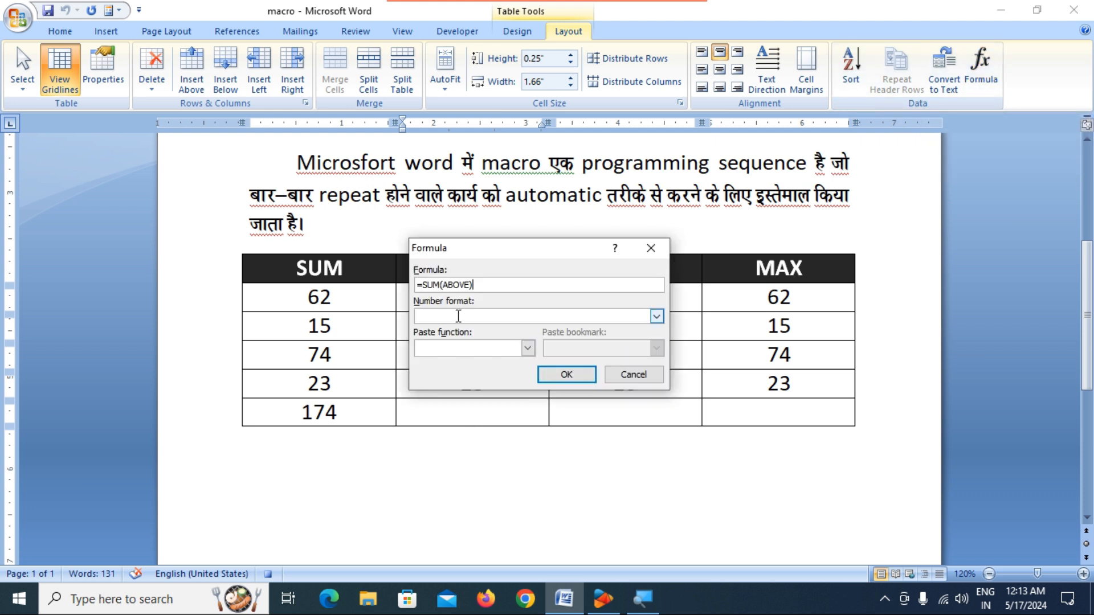
{"action": "left_click_drag", "start_coordinate": [509, 255], "coordinate": [658, 283]}
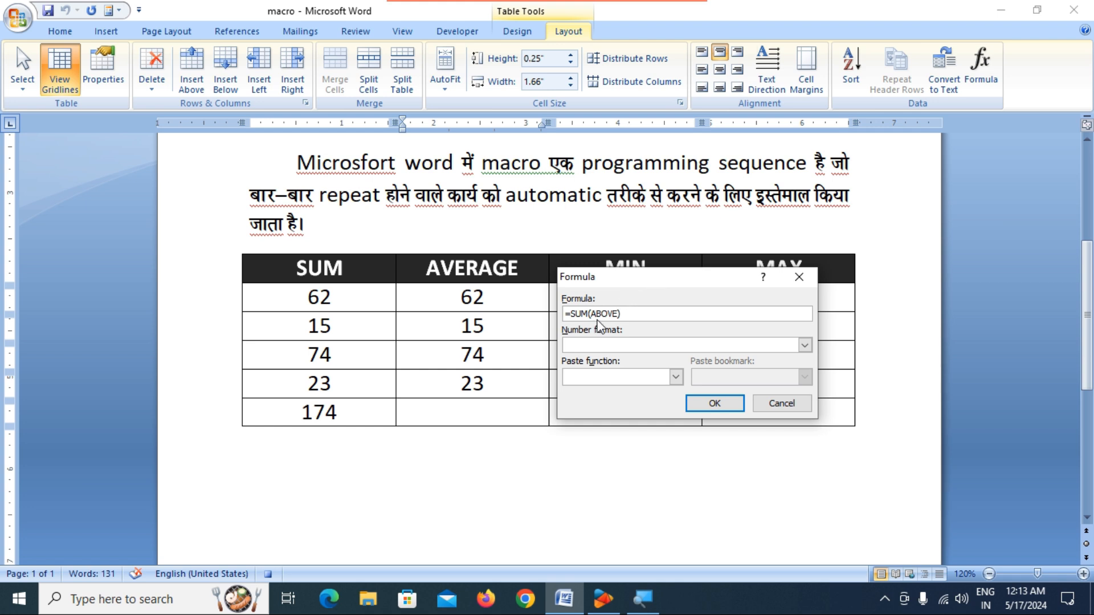
{"action": "left_click", "coordinate": [589, 312]}
{"action": "key", "text": "BackSpace"}
{"action": "key", "text": "BackSpace"}
{"action": "key", "text": "BackSpace"}
{"action": "type", "text": "average"}
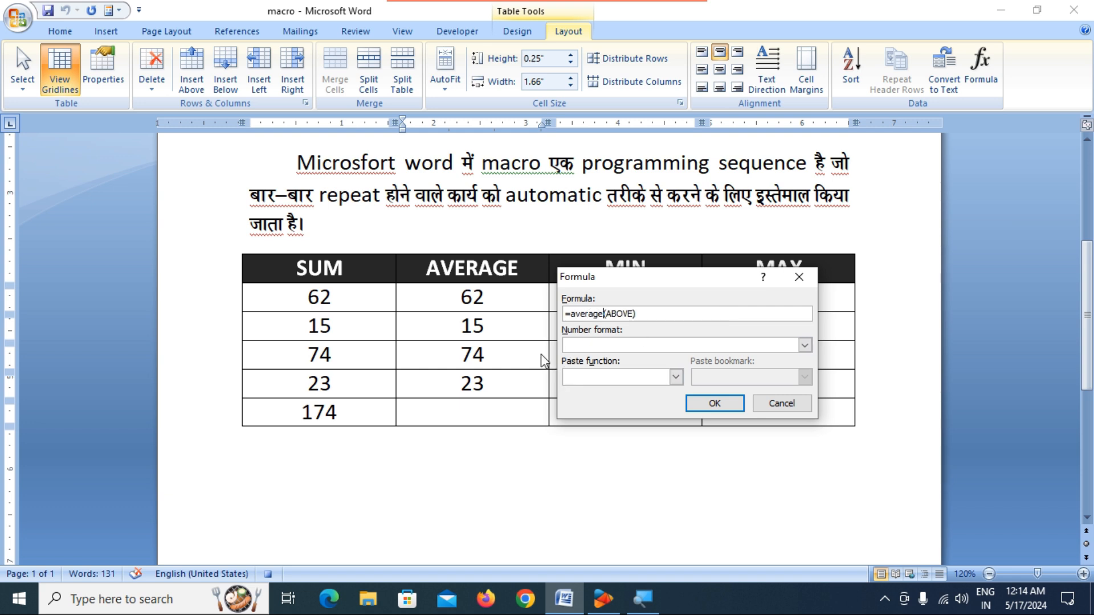
{"action": "left_click", "coordinate": [722, 407]}
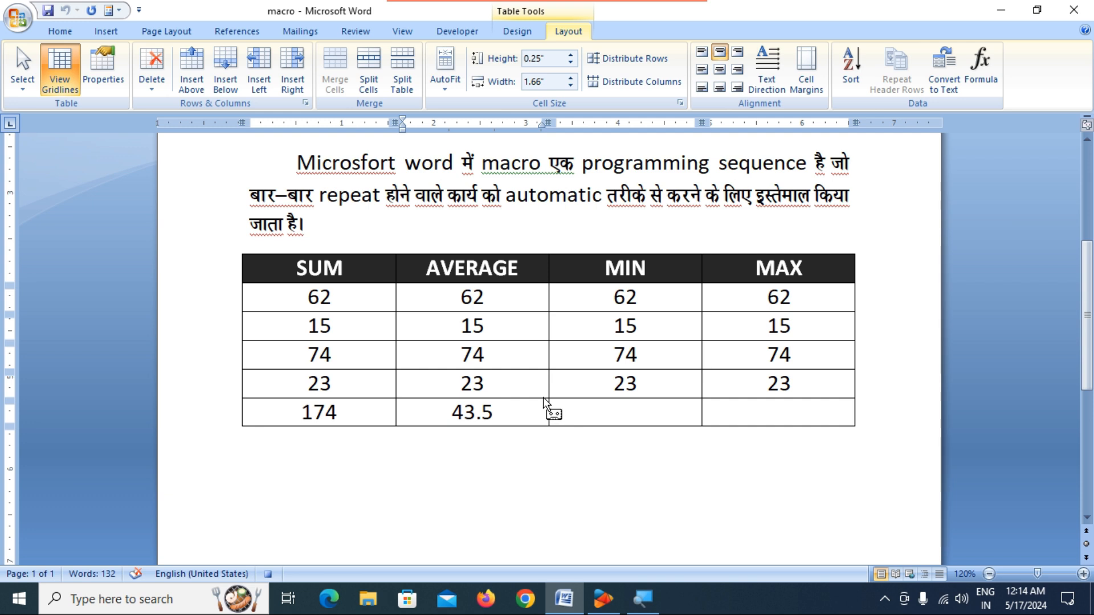
Insert the formula =min(ABOVE) in the last cell of the MIN column.
{"action": "key", "text": "Tab"}
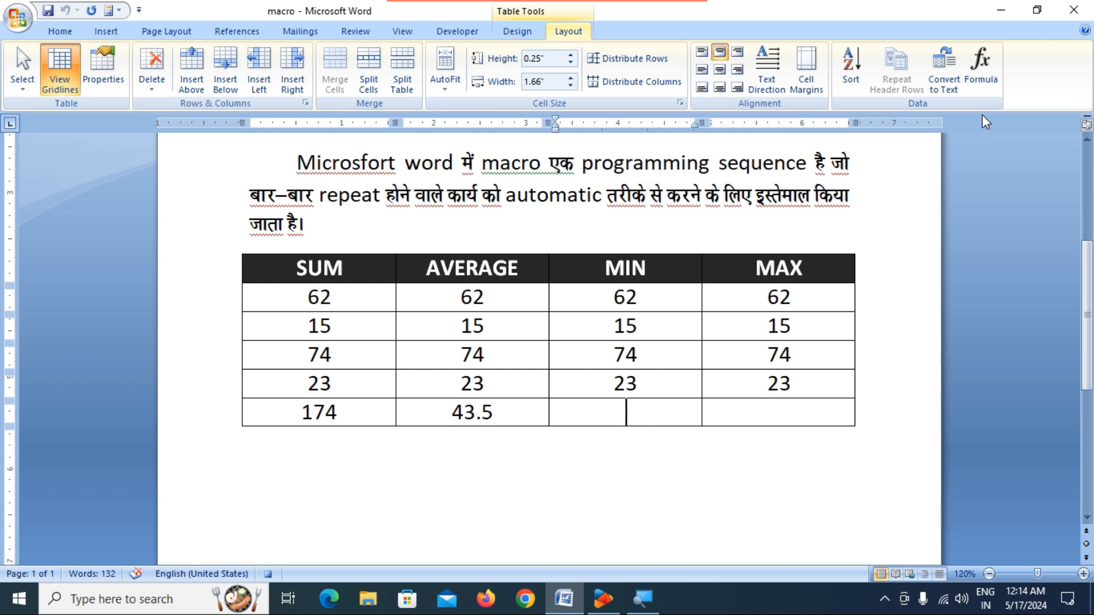
{"action": "left_click", "coordinate": [981, 84]}
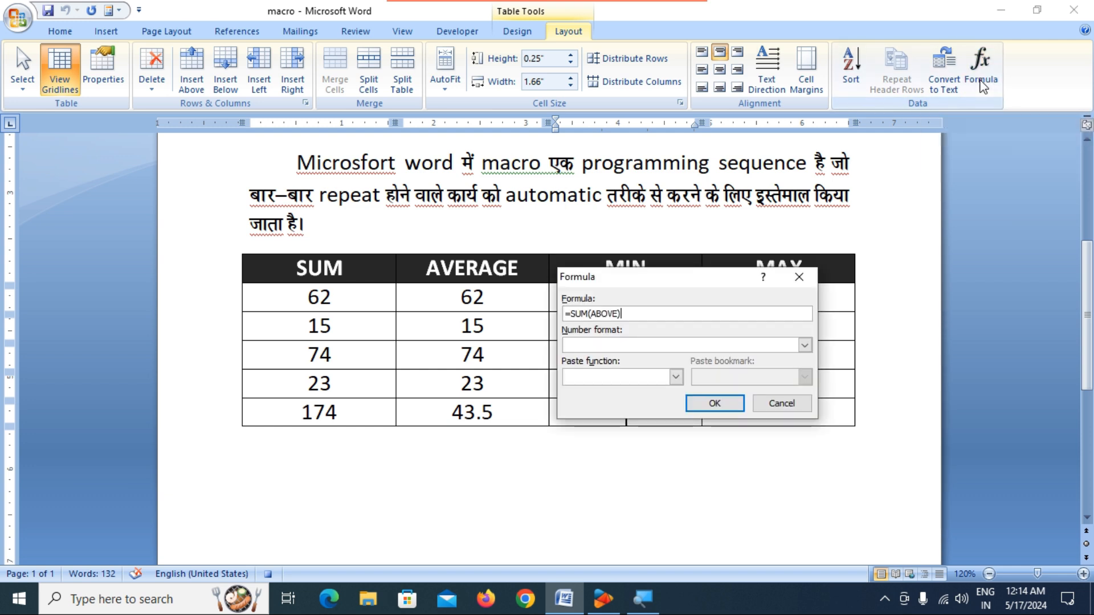
{"action": "left_click", "coordinate": [589, 313]}
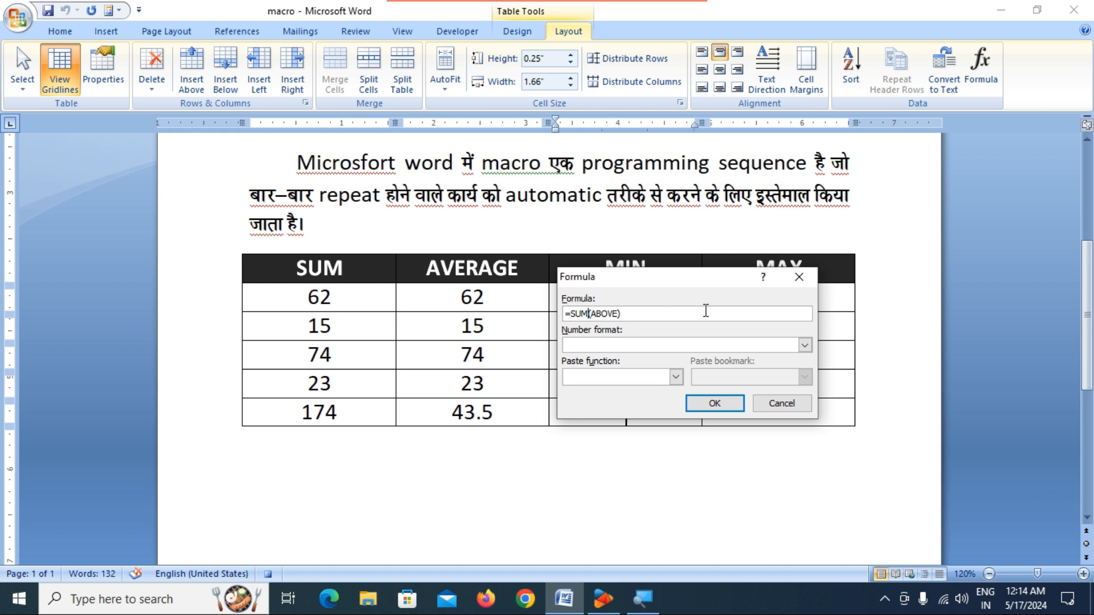
{"action": "key", "text": "BackSpace"}
{"action": "key", "text": "BackSpace"}
{"action": "key", "text": "BackSpace"}
{"action": "type", "text": "min"}
{"action": "left_click", "coordinate": [727, 408]}
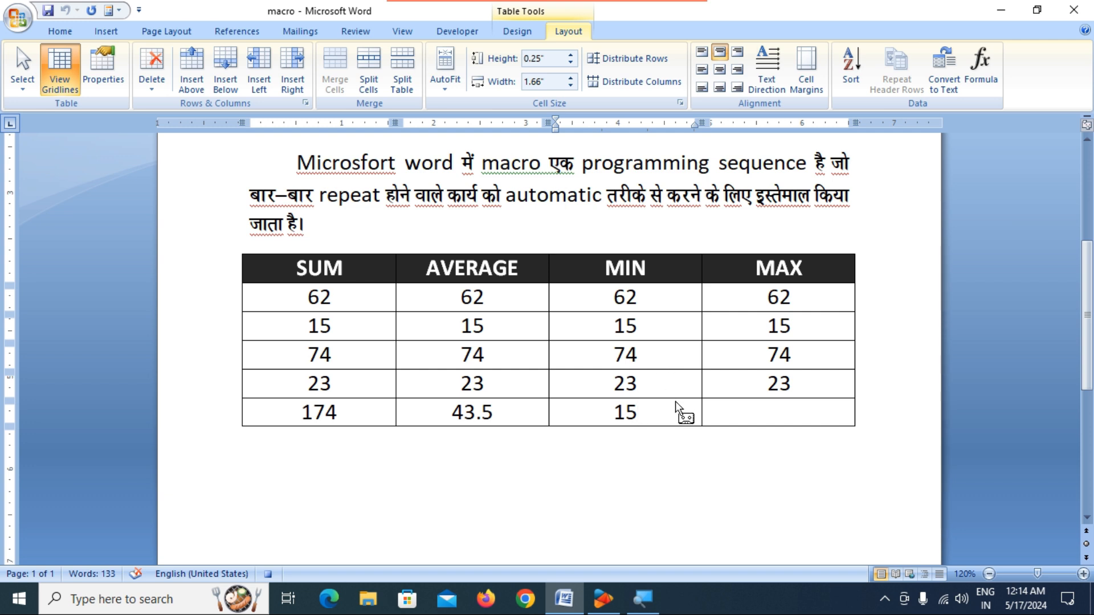
Insert the formula =max(ABOVE) in the last cell of the MAX column.
{"action": "left_click", "coordinate": [746, 416]}
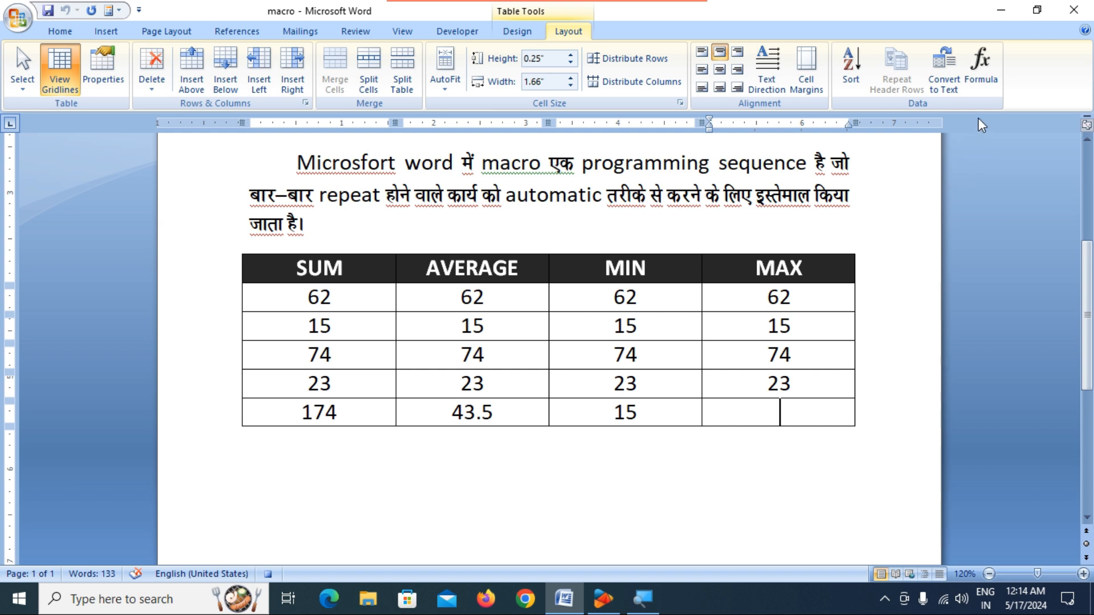
{"action": "left_click", "coordinate": [990, 84]}
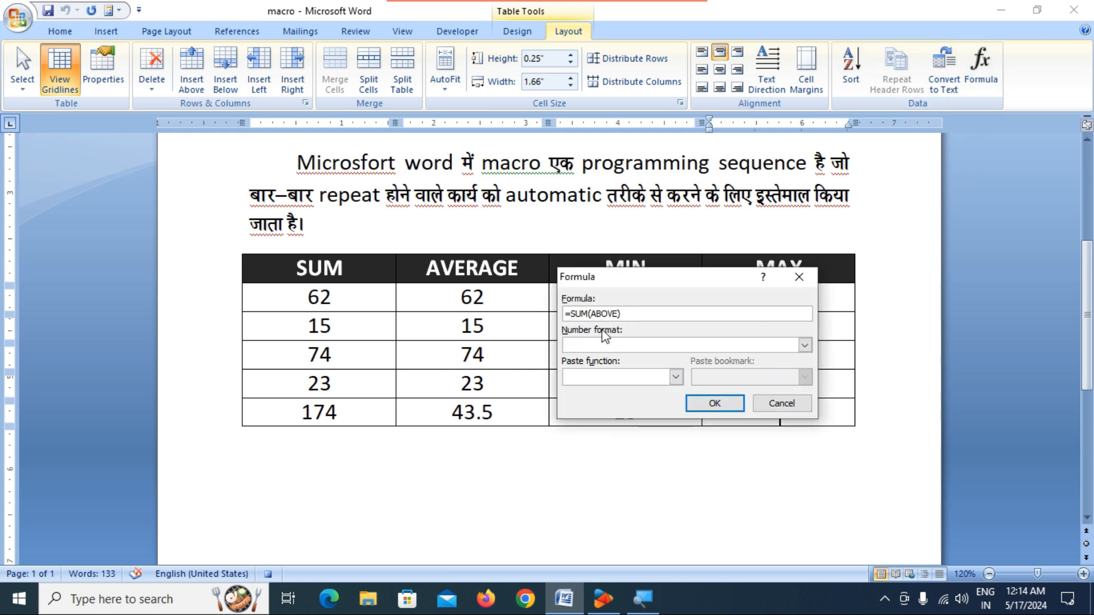
{"action": "left_click", "coordinate": [590, 314]}
{"action": "key", "text": "BackSpace"}
{"action": "key", "text": "BackSpace"}
{"action": "key", "text": "BackSpace"}
{"action": "type", "text": "max"}
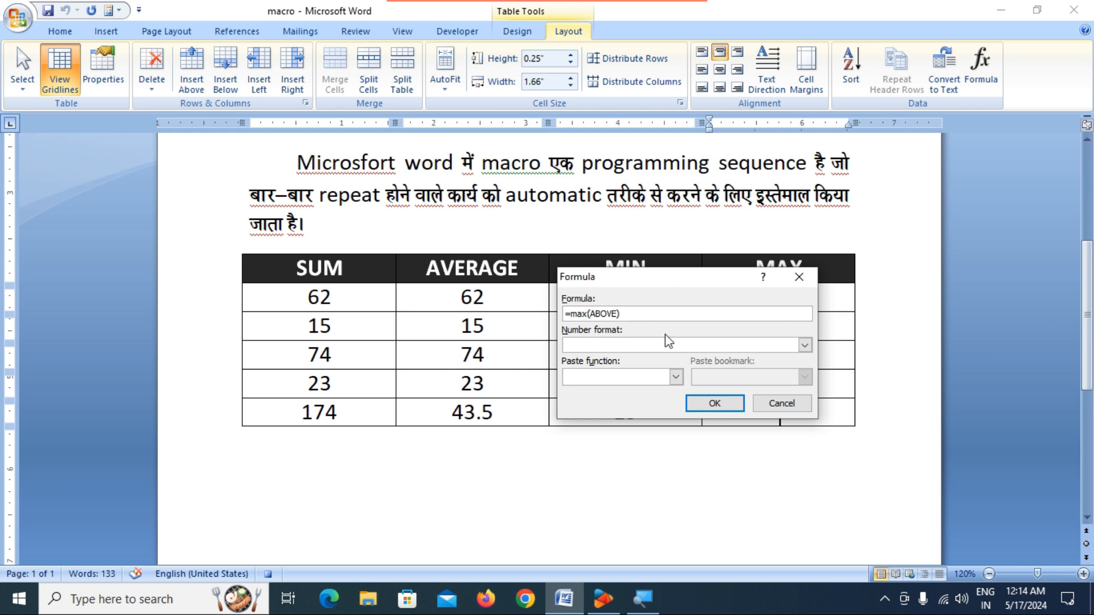
{"action": "left_click_drag", "start_coordinate": [661, 278], "coordinate": [638, 354]}
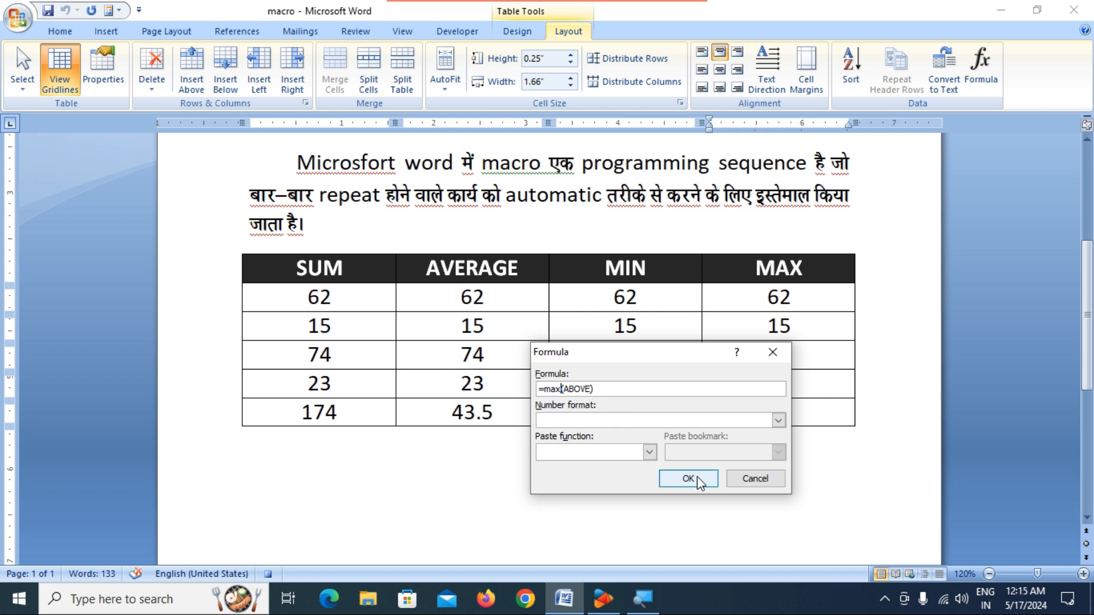
{"action": "left_click_drag", "start_coordinate": [591, 361], "coordinate": [590, 361]}
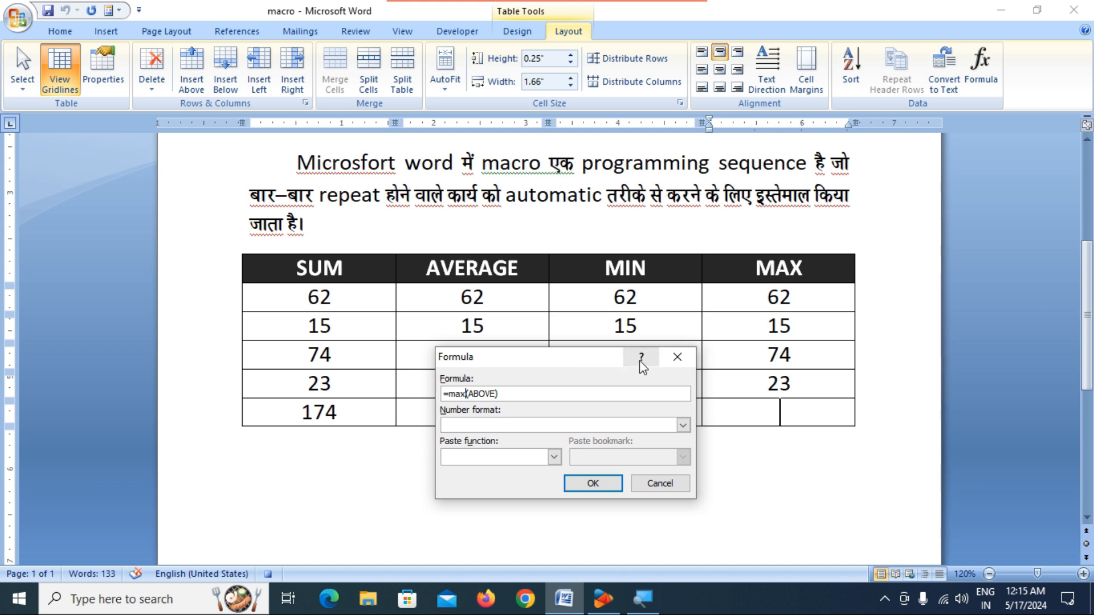
{"action": "left_click", "coordinate": [585, 487]}
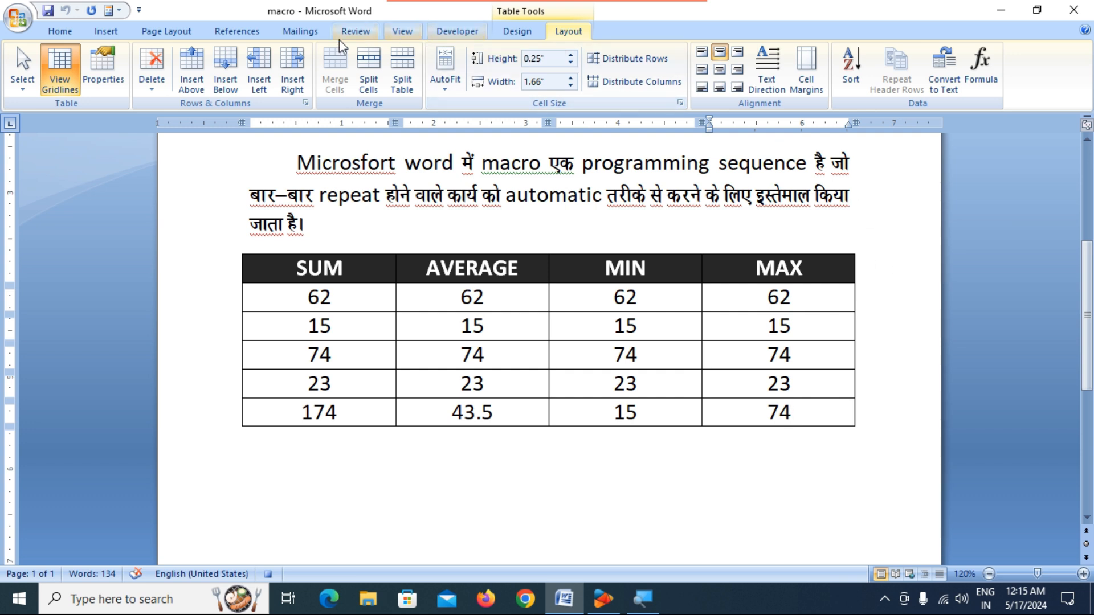
Stop recording the Formula macro.
{"action": "left_click", "coordinate": [402, 32]}
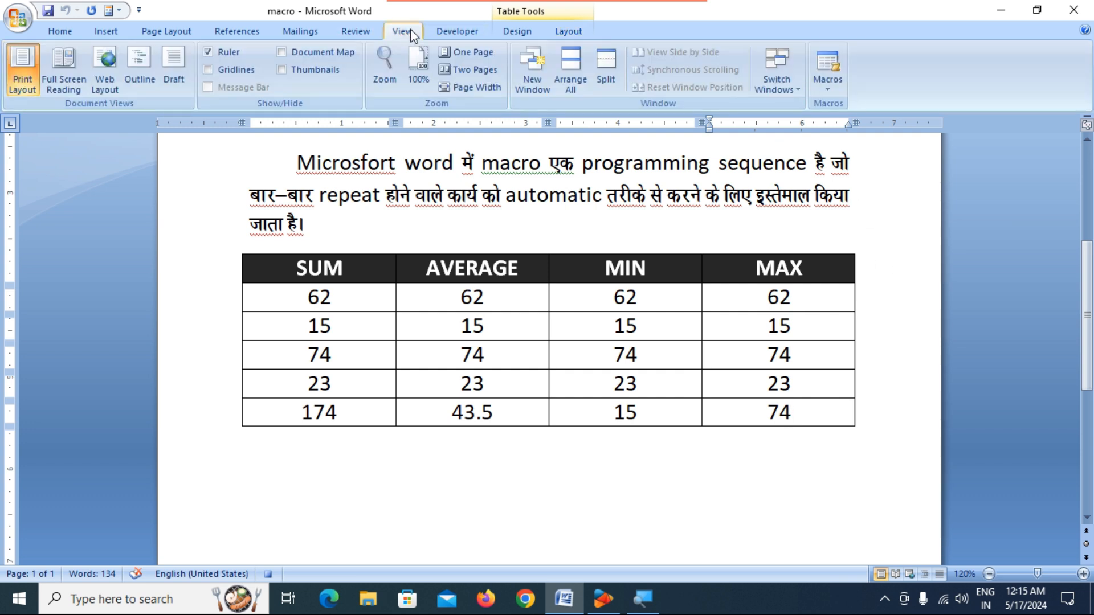
{"action": "left_click", "coordinate": [827, 85]}
{"action": "left_click", "coordinate": [852, 127]}
Insert a new table with four columns and eight rows below the existing table, leaving a blank line between them.
{"action": "left_click", "coordinate": [257, 456]}
{"action": "key", "text": "Return"}
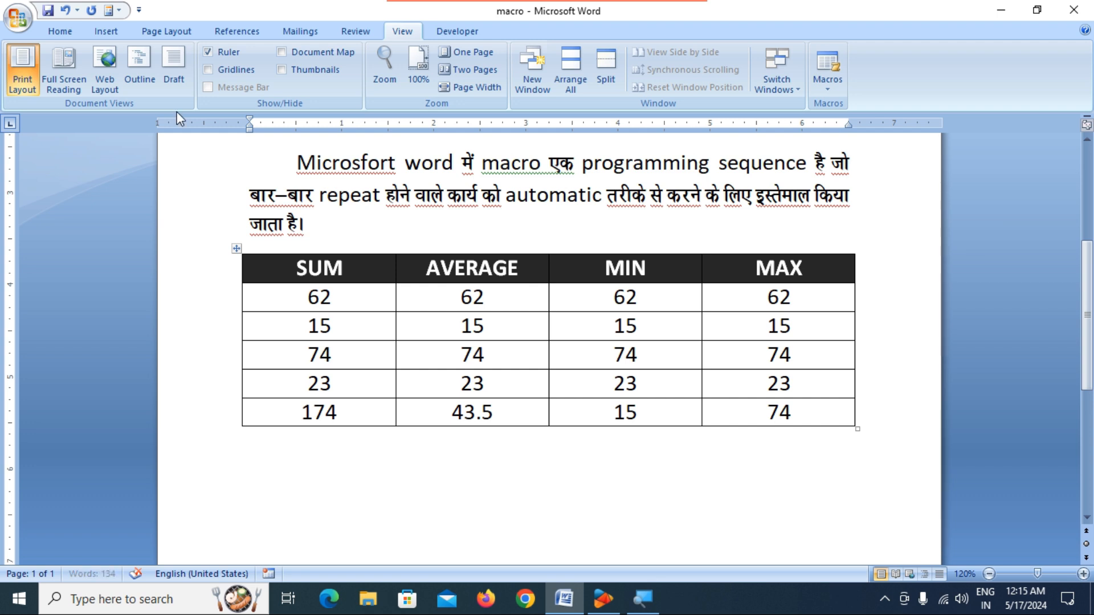
{"action": "left_click", "coordinate": [108, 32]}
{"action": "left_click", "coordinate": [143, 77]}
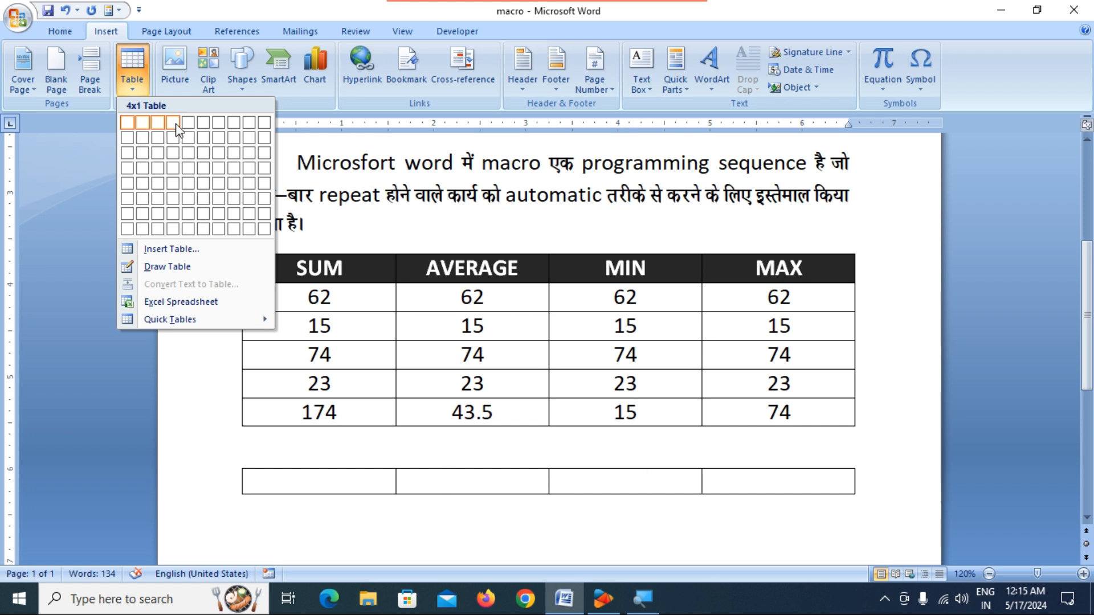
{"action": "left_click", "coordinate": [174, 229]}
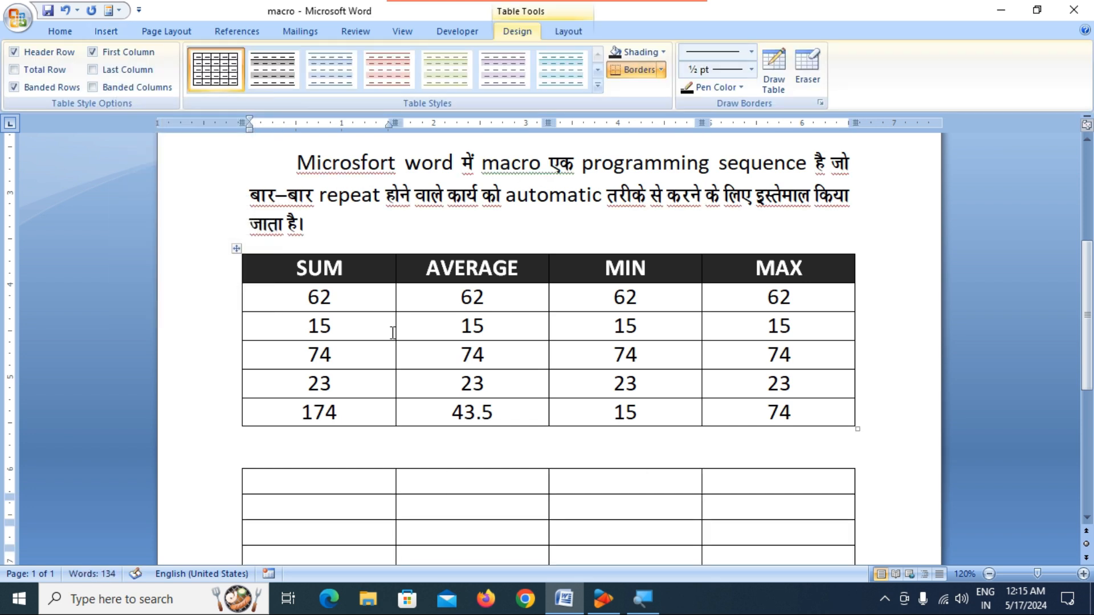
Copy the SUM, AVERAGE, MIN and MAX header row of the existing table into the first row of the new table.
{"action": "scroll", "coordinate": [393, 333], "scroll_direction": "down", "scroll_amount": 5}
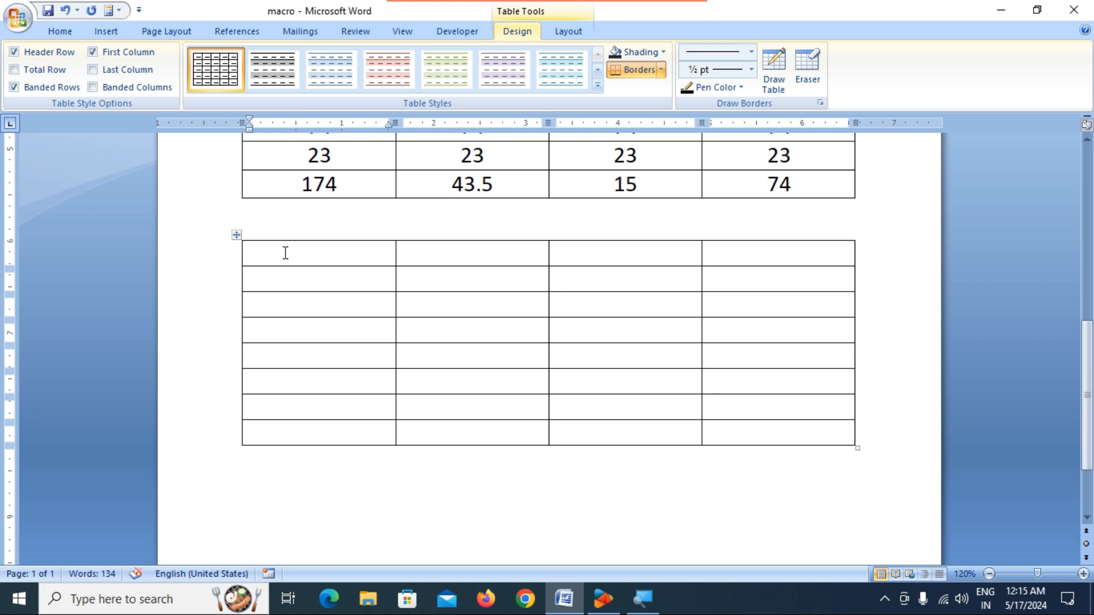
{"action": "scroll", "coordinate": [340, 297], "scroll_direction": "up", "scroll_amount": 4}
{"action": "left_click_drag", "start_coordinate": [270, 222], "coordinate": [757, 233]}
{"action": "key", "text": "ctrl+c"}
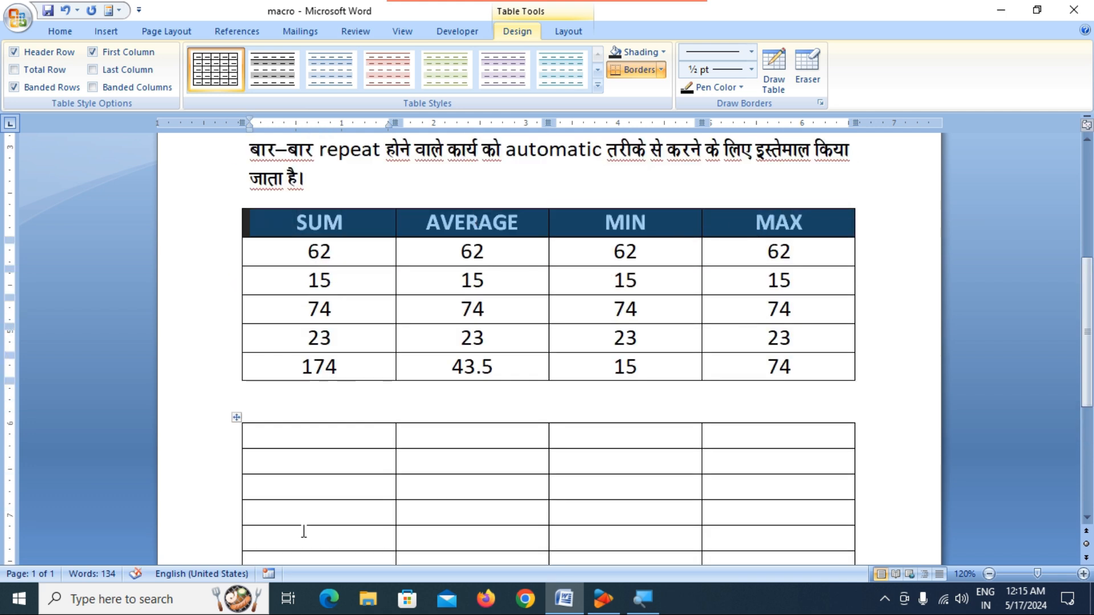
{"action": "left_click", "coordinate": [319, 443]}
{"action": "key", "text": "ctrl+v"}
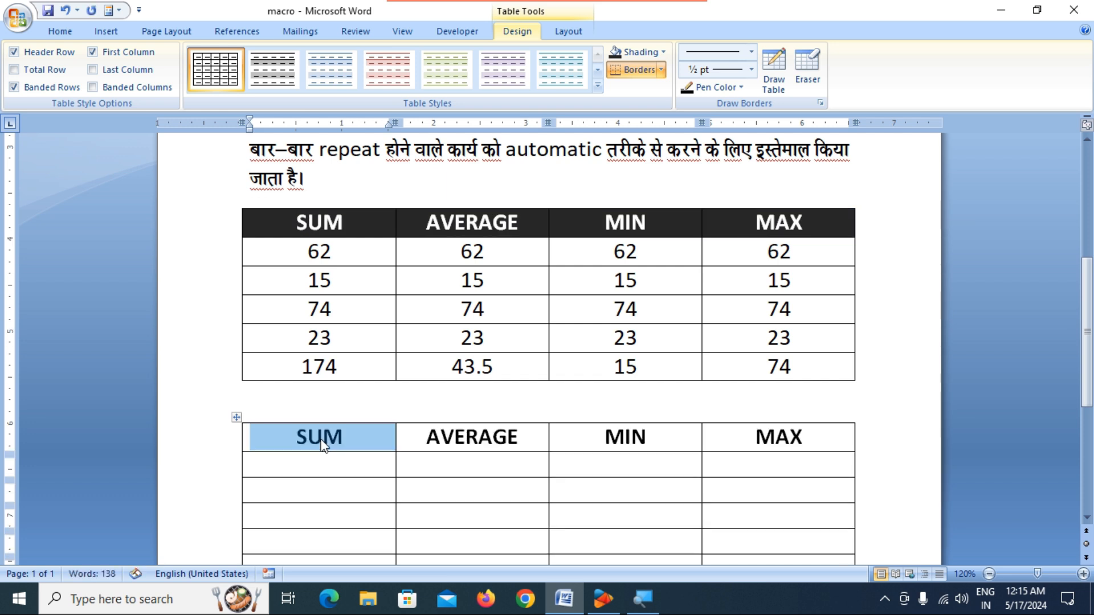
Fill the new table's header row with the same dark shading as the first table's header.
{"action": "left_click_drag", "start_coordinate": [276, 442], "coordinate": [800, 436]}
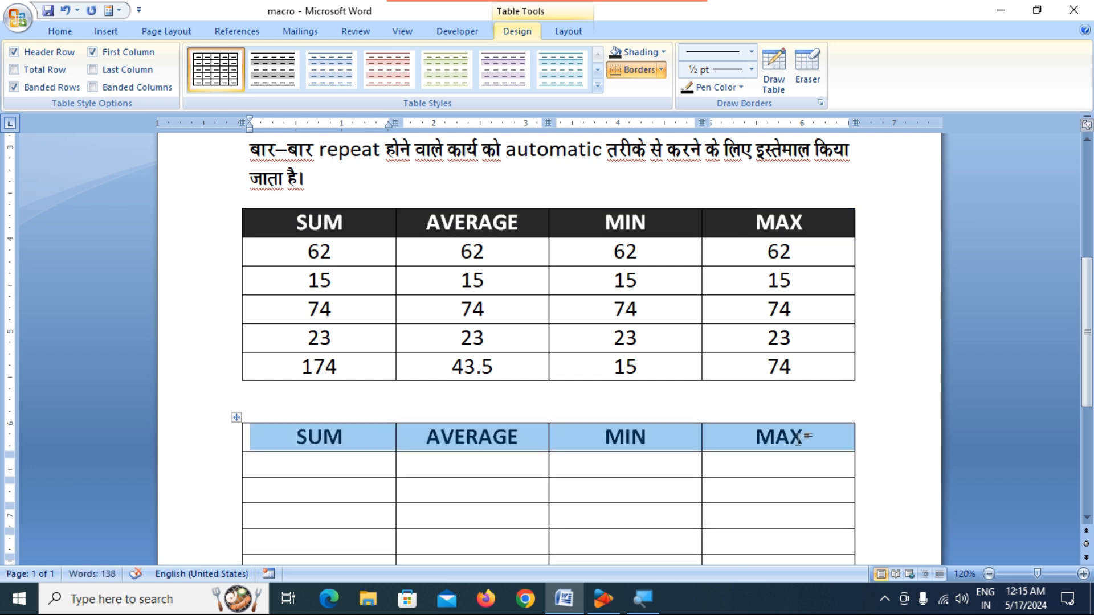
{"action": "left_click", "coordinate": [59, 32]}
{"action": "left_click", "coordinate": [462, 82]}
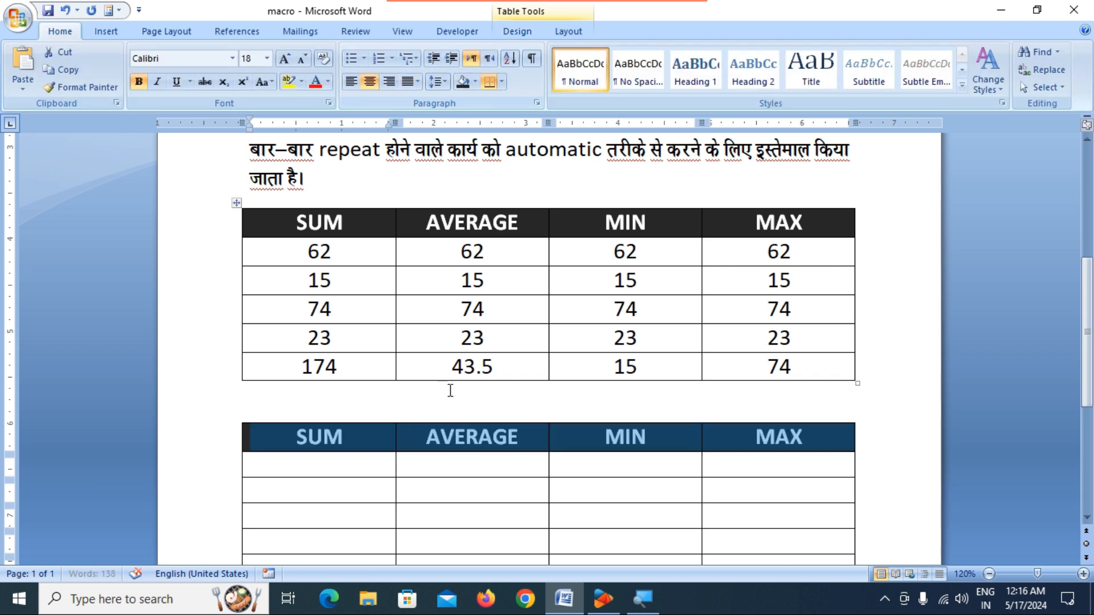
Add three more empty rows at the end of the new table.
{"action": "scroll", "coordinate": [450, 390], "scroll_direction": "down", "scroll_amount": 3}
{"action": "left_click", "coordinate": [327, 334]}
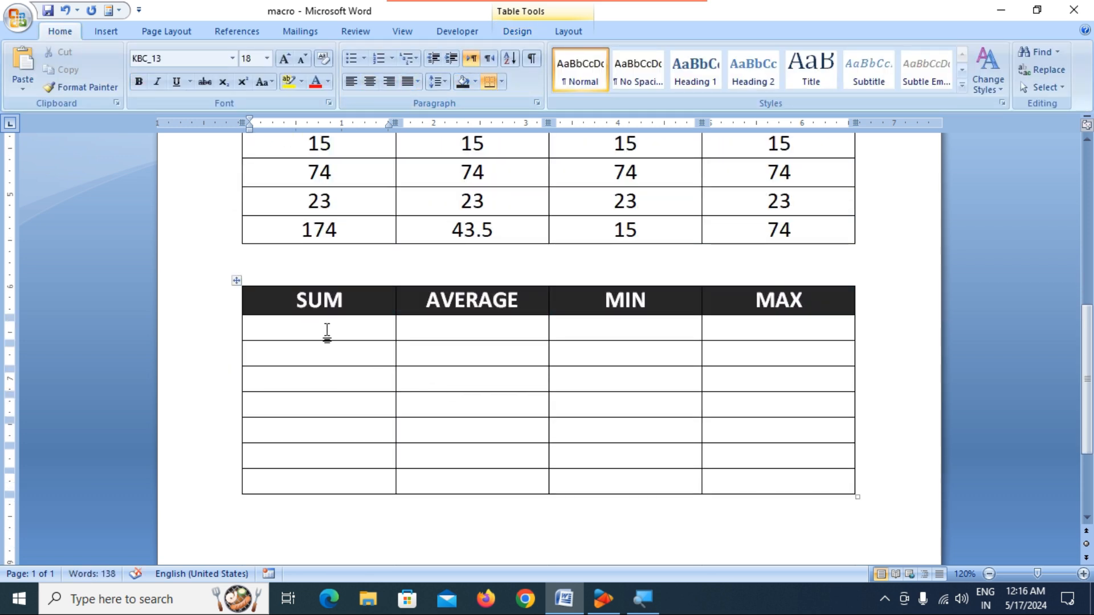
{"action": "left_click", "coordinate": [801, 483]}
{"action": "key", "text": "Tab"}
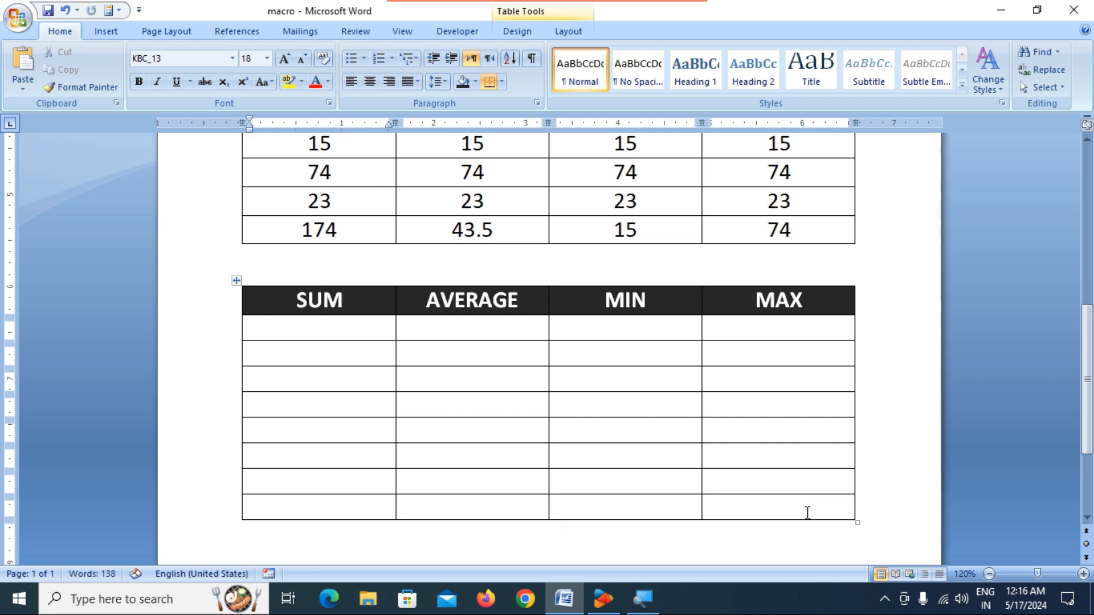
{"action": "left_click", "coordinate": [812, 510]}
{"action": "key", "text": "Tab"}
{"action": "left_click", "coordinate": [814, 533]}
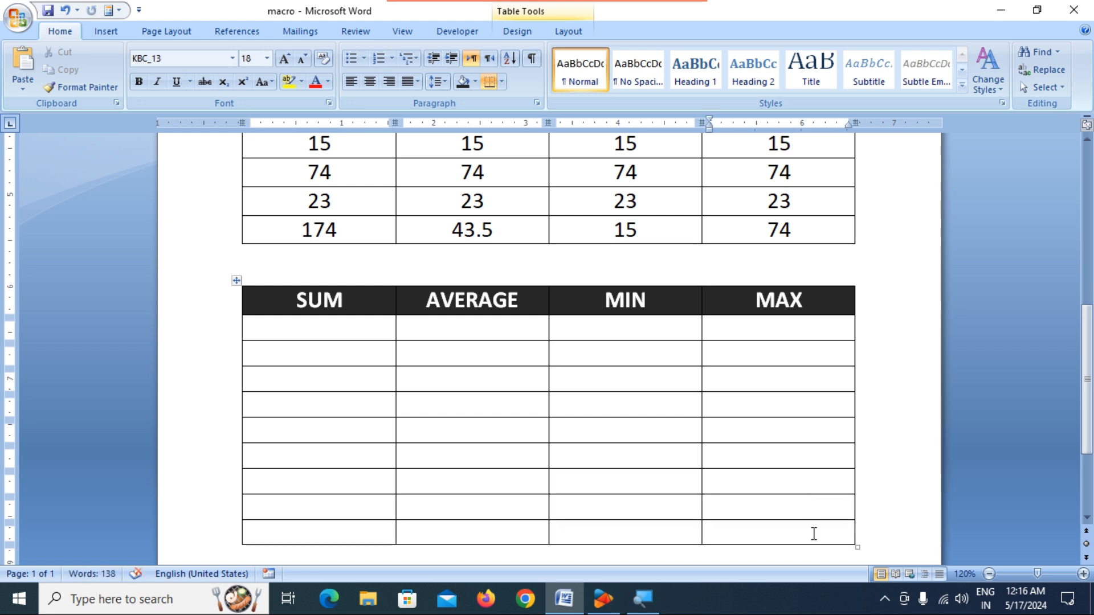
{"action": "key", "text": "Tab"}
Enter 20, 12, 36, 25, 47, 65, 85, 47 and 10 down the new table's SUM column, leaving its last cell empty.
{"action": "scroll", "coordinate": [806, 521], "scroll_direction": "down", "scroll_amount": 5}
{"action": "scroll", "coordinate": [623, 420], "scroll_direction": "up", "scroll_amount": 5}
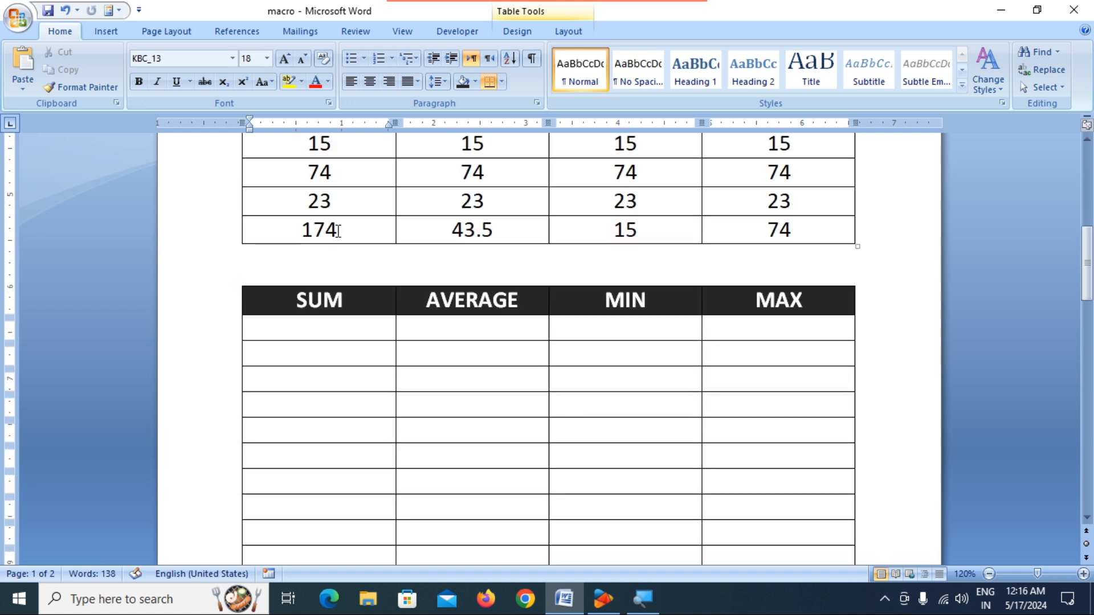
{"action": "scroll", "coordinate": [337, 224], "scroll_direction": "up", "scroll_amount": 1}
{"action": "scroll", "coordinate": [347, 383], "scroll_direction": "down", "scroll_amount": 3}
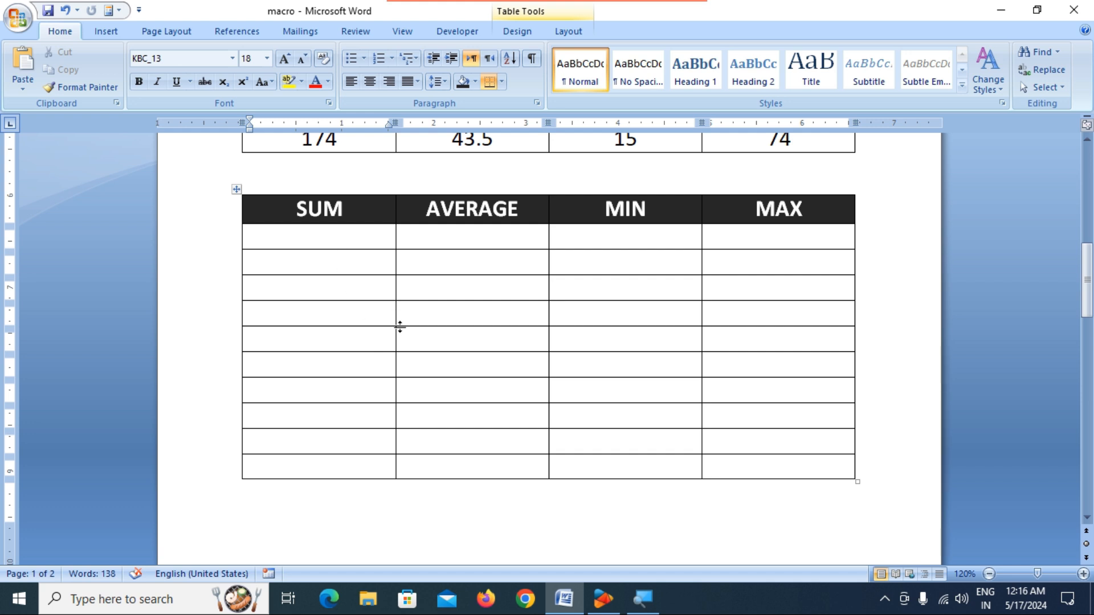
{"action": "type", "text": "20"}
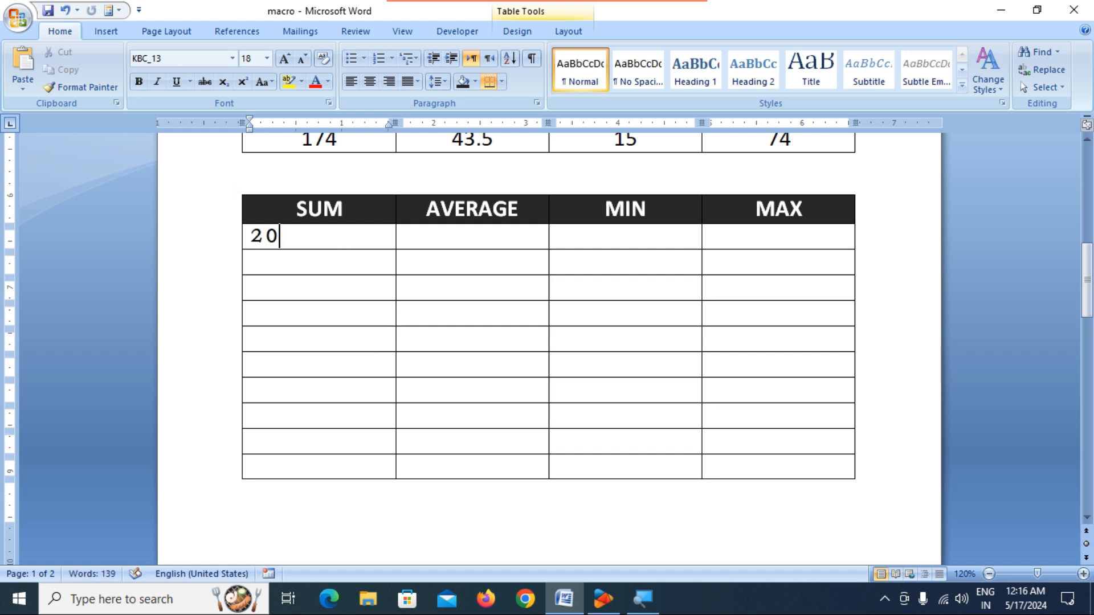
{"action": "key", "text": "Down"}
{"action": "type", "text": "12"}
{"action": "key", "text": "Down"}
{"action": "type", "text": "36"}
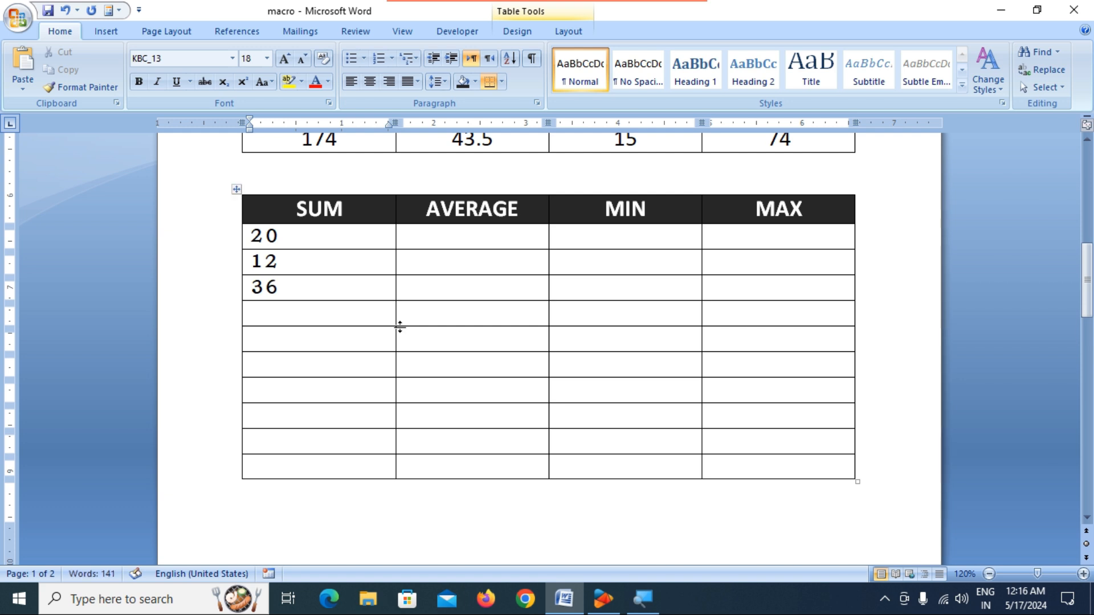
{"action": "key", "text": "Down"}
{"action": "type", "text": "25"}
{"action": "key", "text": "Down"}
{"action": "type", "text": "4"}
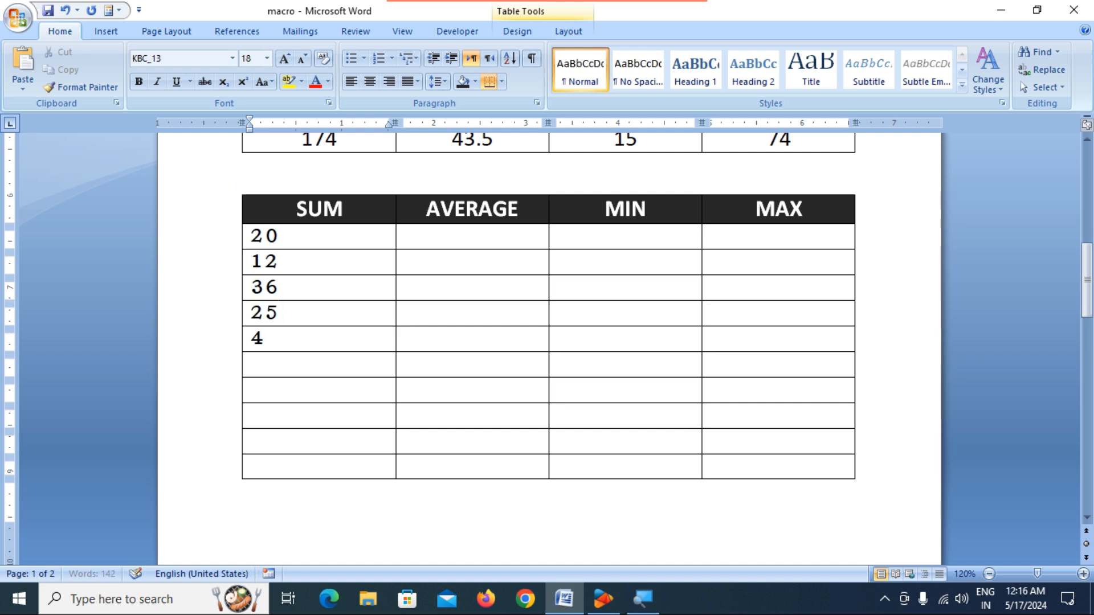
{"action": "type", "text": "7"}
{"action": "key", "text": "Down"}
{"action": "type", "text": "65"}
{"action": "key", "text": "Down"}
{"action": "type", "text": "85"}
{"action": "key", "text": "Down"}
{"action": "type", "text": "47"}
{"action": "key", "text": "Down"}
{"action": "type", "text": "10"}
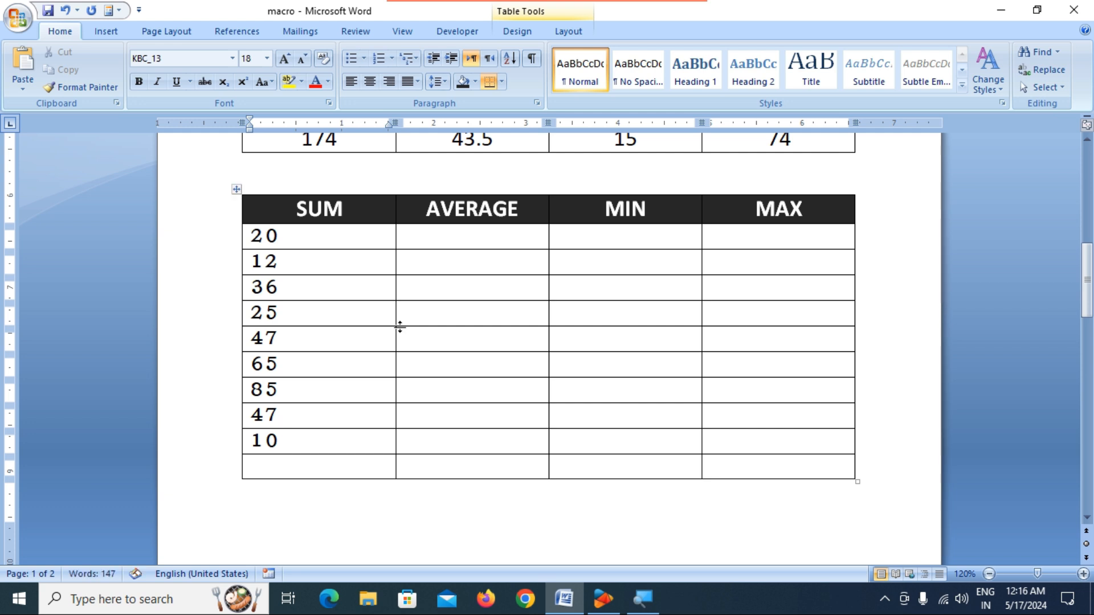
{"action": "key", "text": "Down"}
{"action": "type", "text": "22"}
{"action": "key", "text": "BackSpace"}
{"action": "key", "text": "BackSpace"}
Center the nine numbers in the new table's SUM column.
{"action": "left_click_drag", "start_coordinate": [310, 241], "coordinate": [310, 439]}
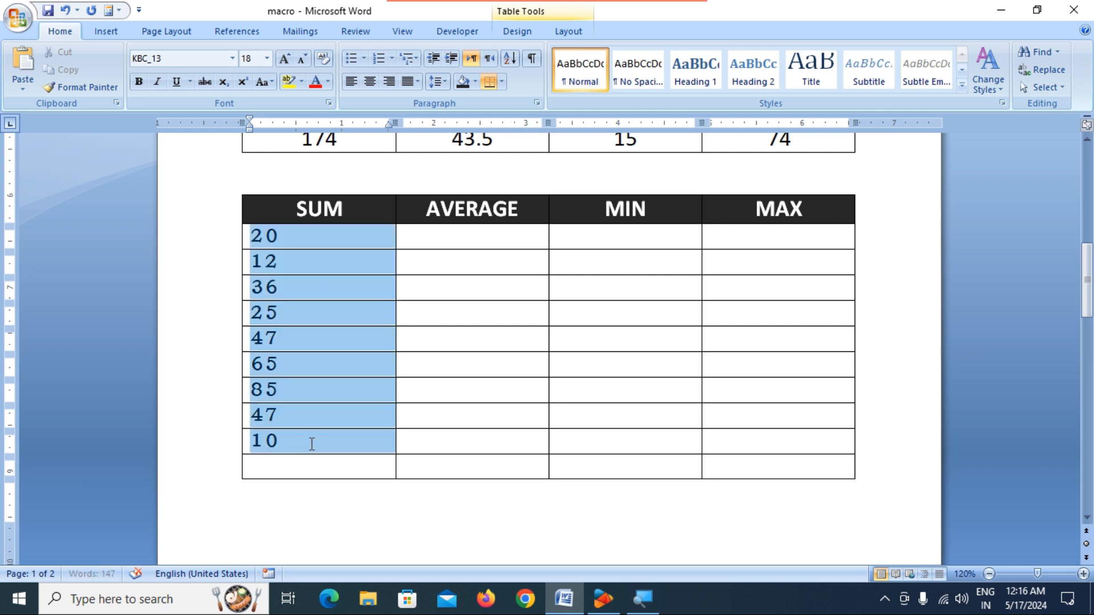
{"action": "left_click", "coordinate": [371, 84]}
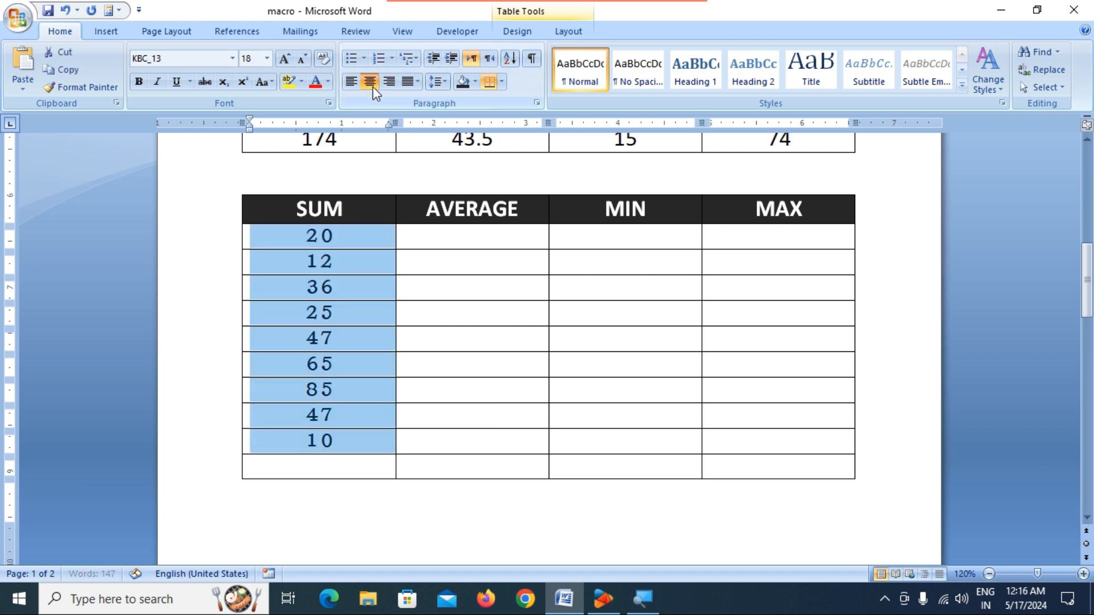
Paste the nine numbers from the second table's SUM column into its AVERAGE, MIN and MAX columns.
{"action": "left_click", "coordinate": [489, 231]}
{"action": "left_click_drag", "start_coordinate": [489, 231], "coordinate": [785, 443]}
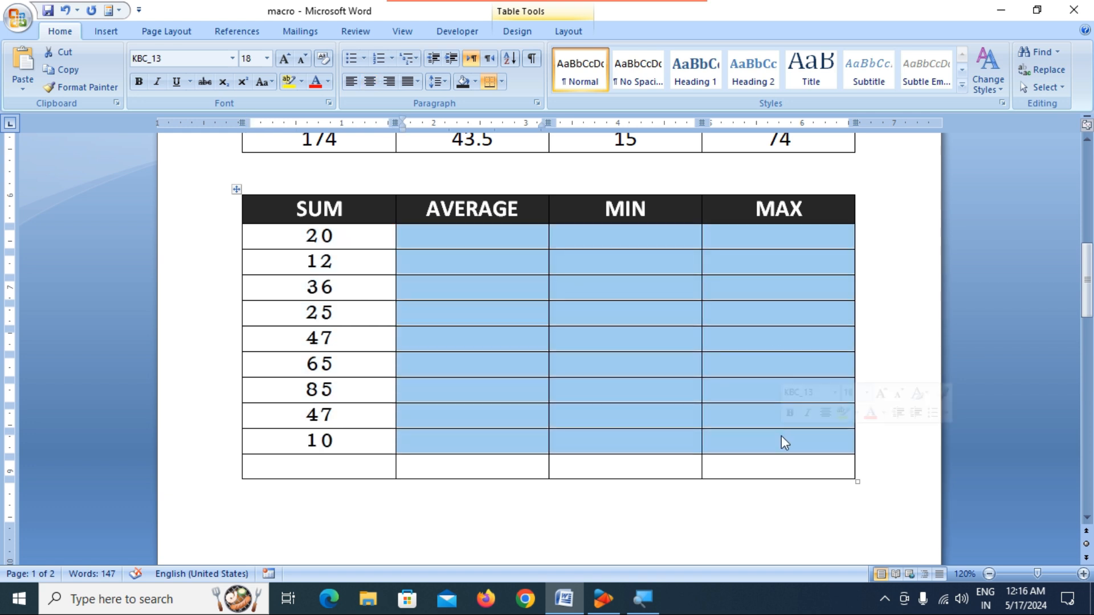
{"action": "key", "text": "ctrl+v"}
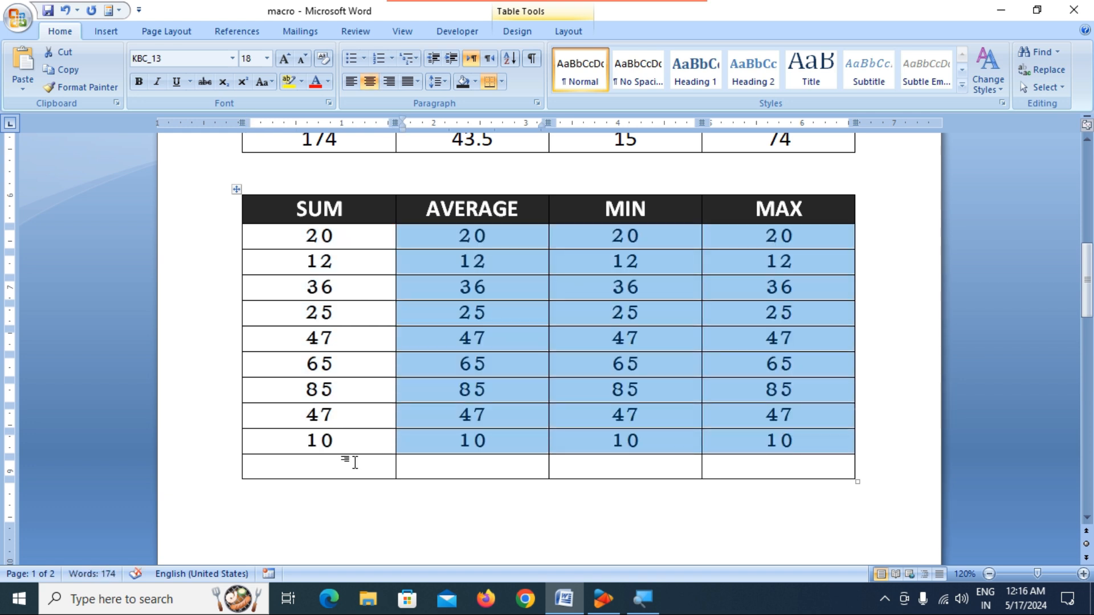
Try the recorded Formula macro from the empty last cell of the second table's SUM column.
{"action": "left_click", "coordinate": [336, 464]}
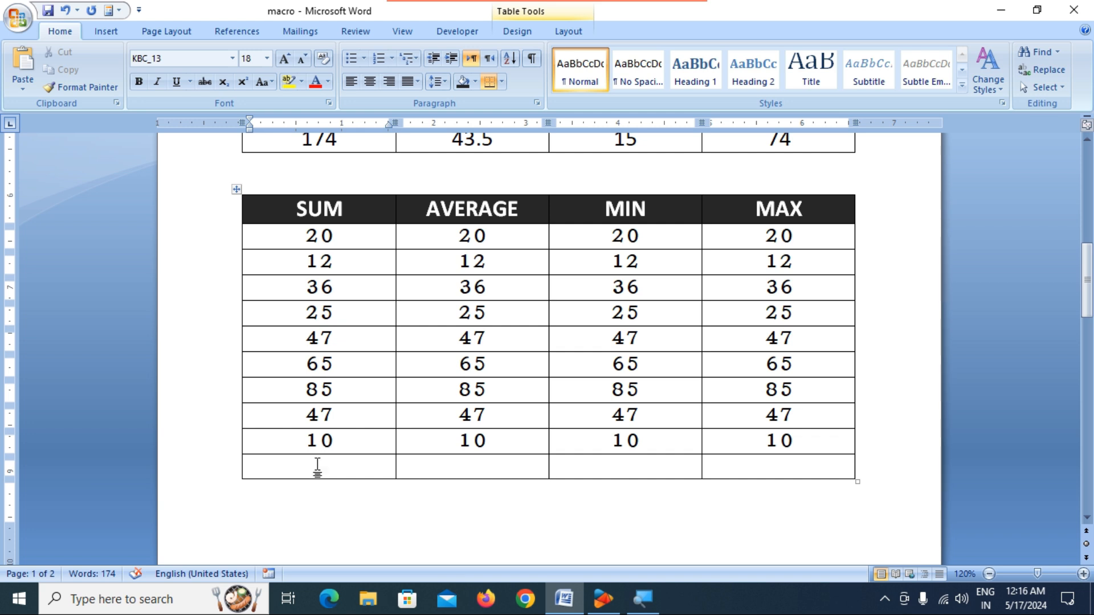
{"action": "left_click", "coordinate": [349, 444]}
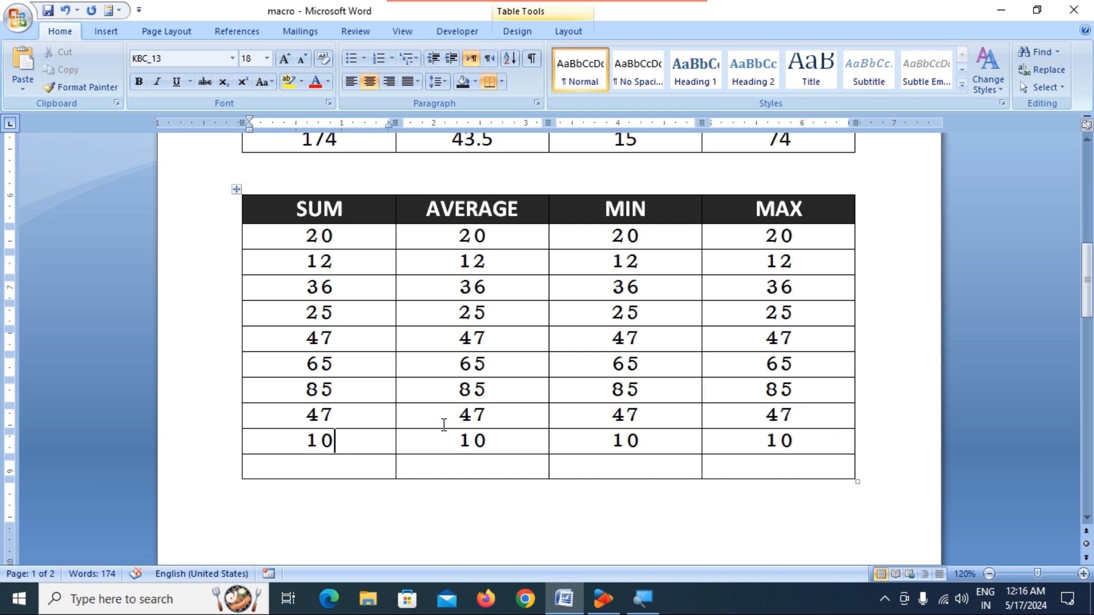
{"action": "key", "text": "Down"}
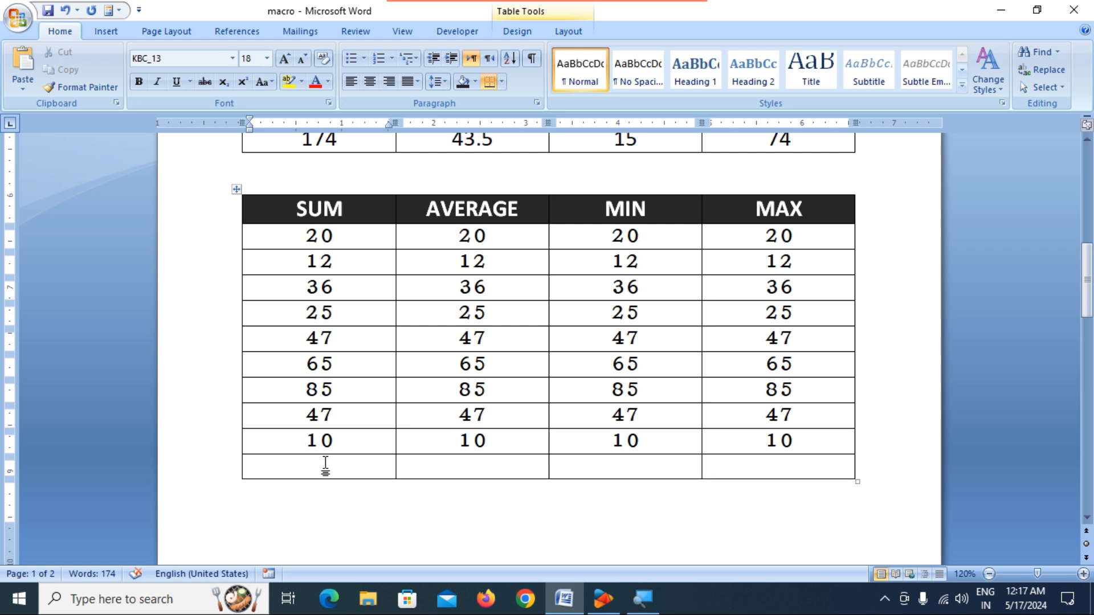
{"action": "key", "text": "ctrl+m"}
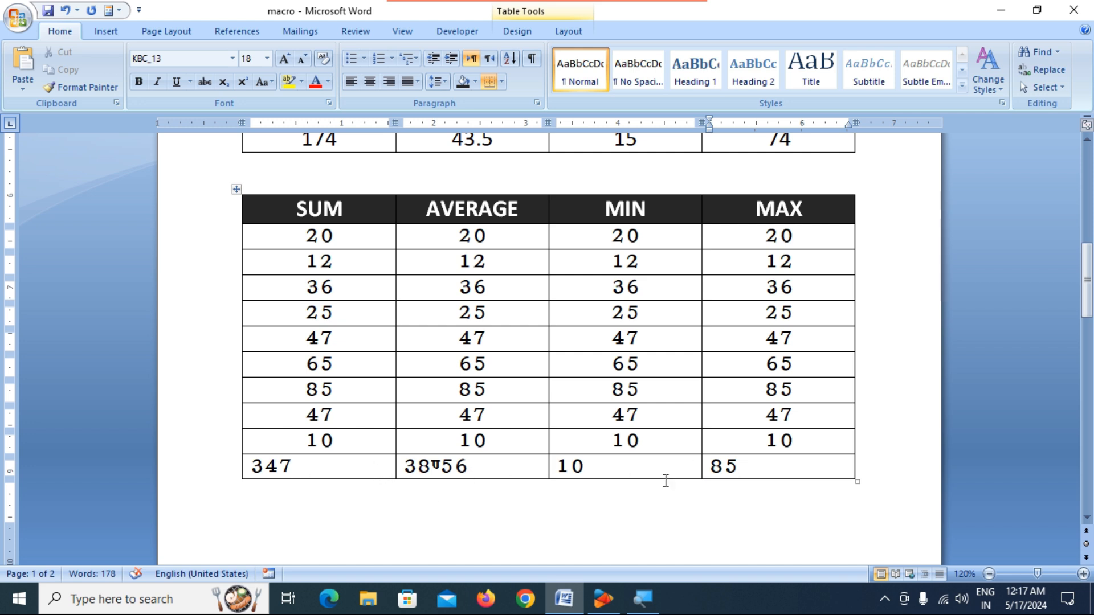
Undo the macro's formula results in the second table's last row.
{"action": "key", "text": "ctrl+z"}
{"action": "key", "text": "ctrl+z"}
{"action": "key", "text": "ctrl+z"}
{"action": "key", "text": "ctrl+z"}
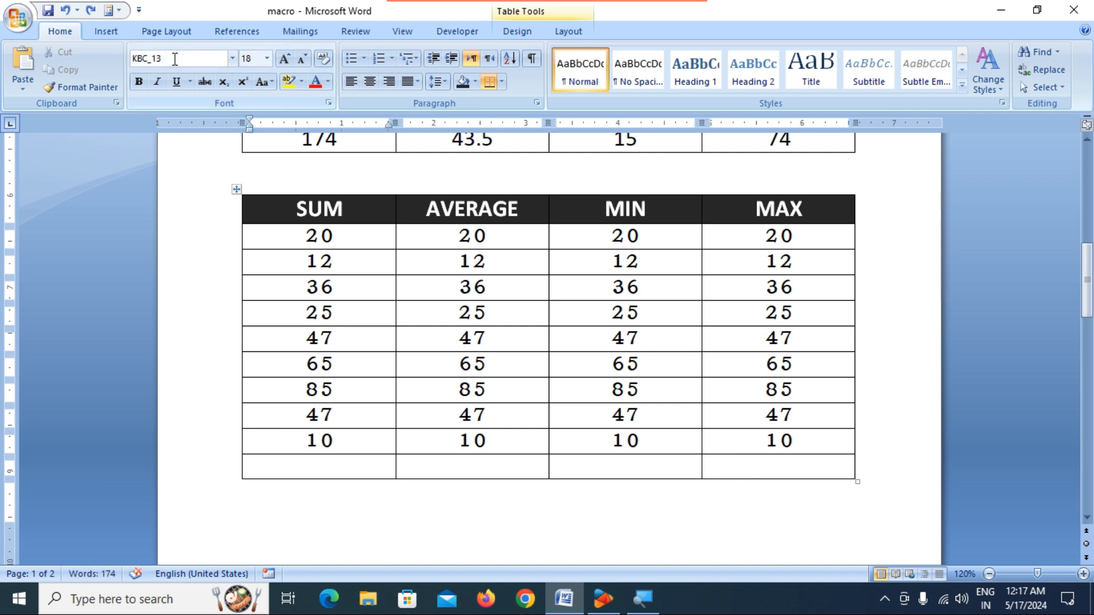
Reset the second table's cells below the header to Calibri and run the Formula macro from the last SUM cell.
{"action": "left_click_drag", "start_coordinate": [296, 235], "coordinate": [796, 478]}
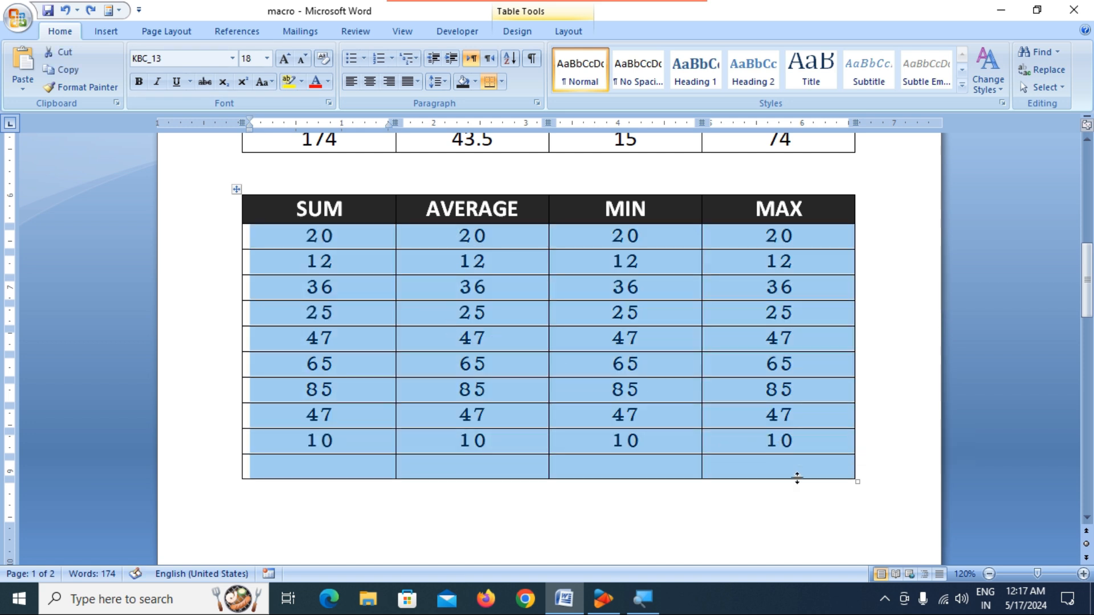
{"action": "key", "text": "ctrl+space"}
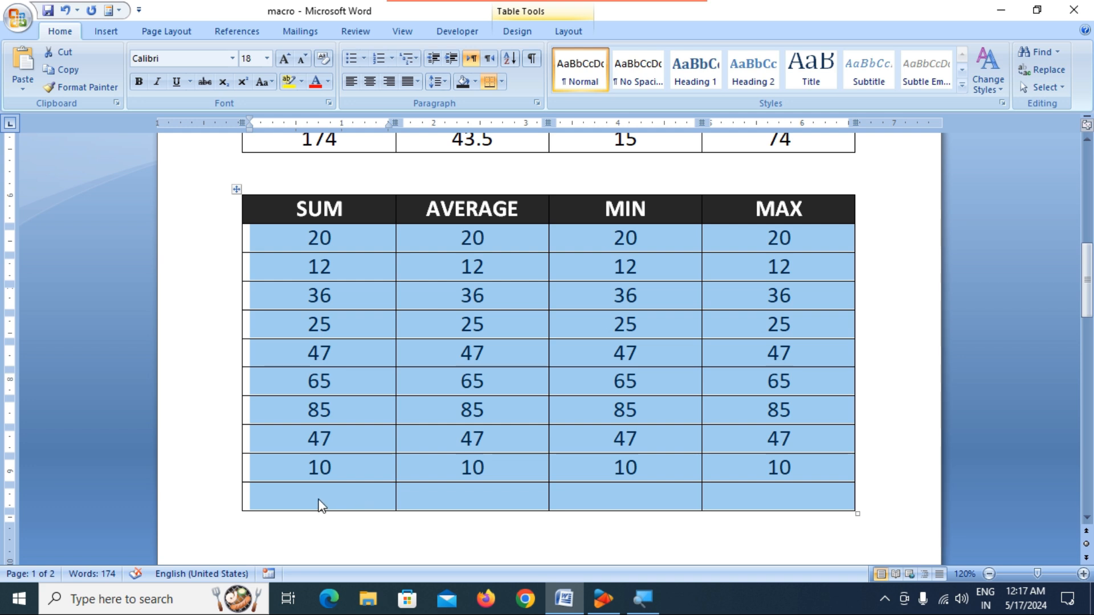
{"action": "left_click", "coordinate": [320, 505]}
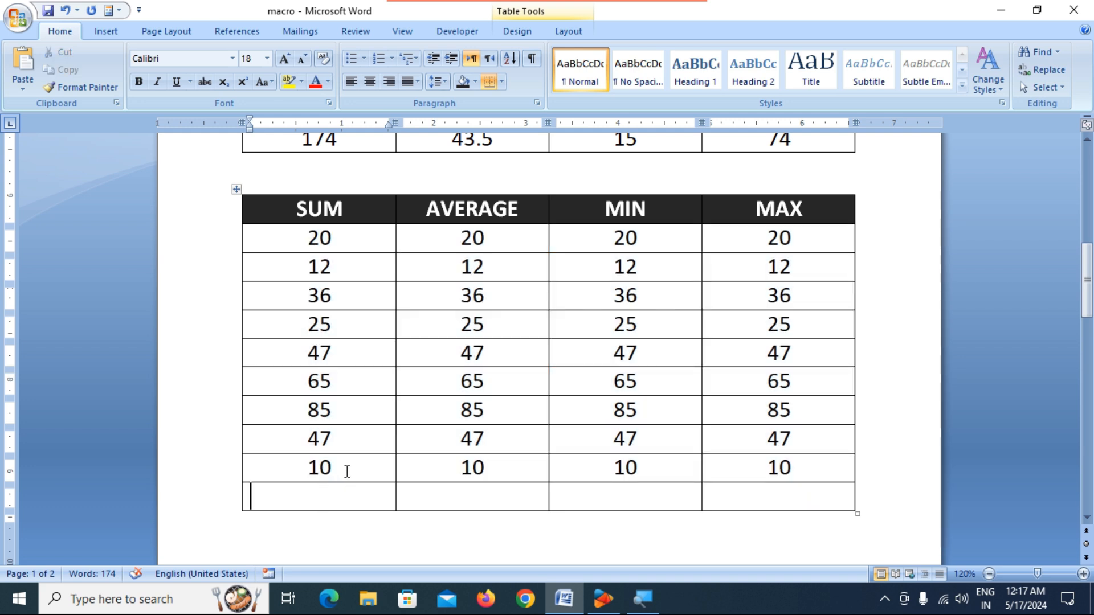
{"action": "key", "text": "ctrl+q"}
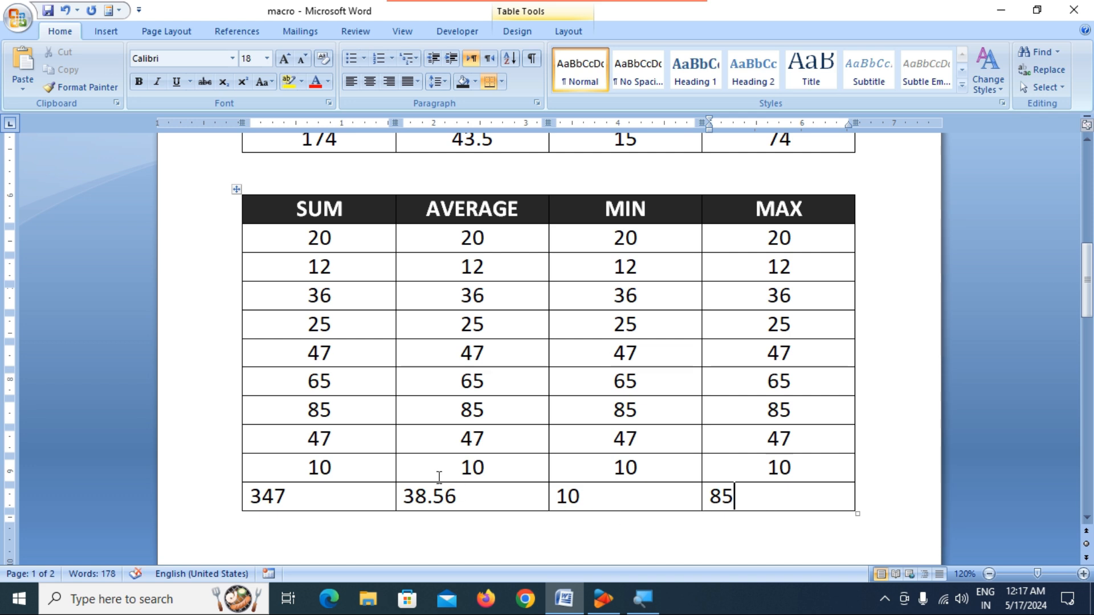
Center the calculated SUM, AVERAGE, MIN and MAX results in the second table's last row.
{"action": "double_click", "coordinate": [279, 496]}
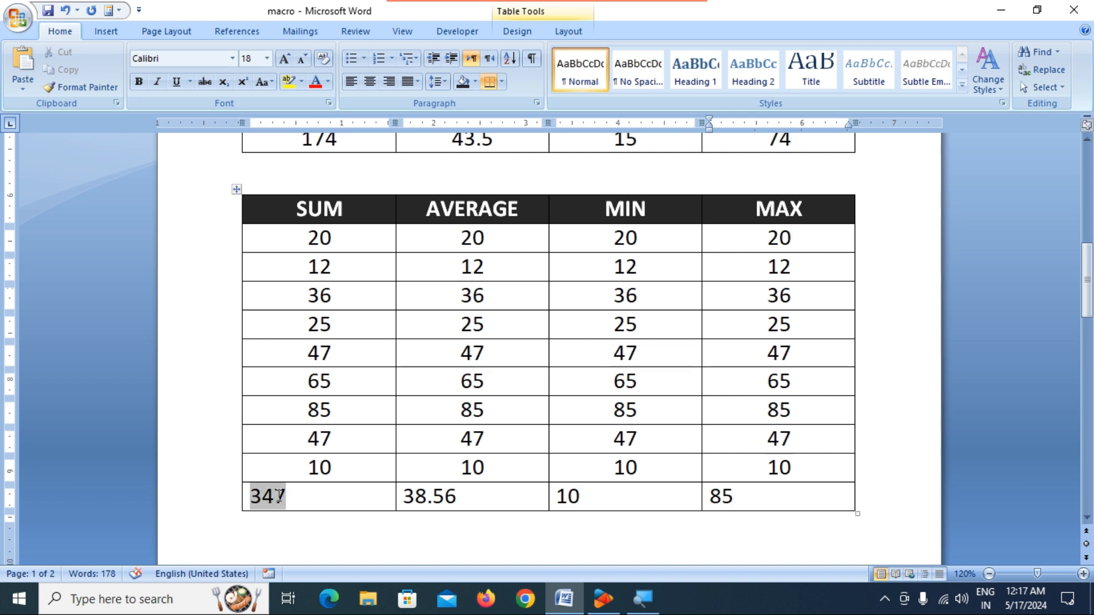
{"action": "double_click", "coordinate": [449, 499]}
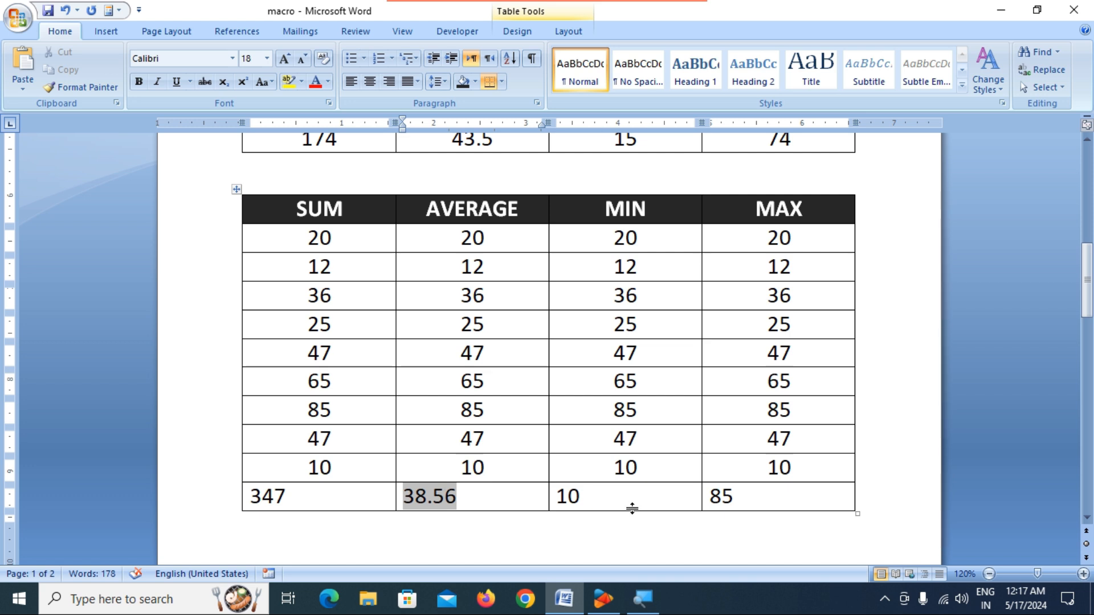
{"action": "double_click", "coordinate": [721, 495]}
{"action": "left_click_drag", "start_coordinate": [255, 496], "coordinate": [783, 515]}
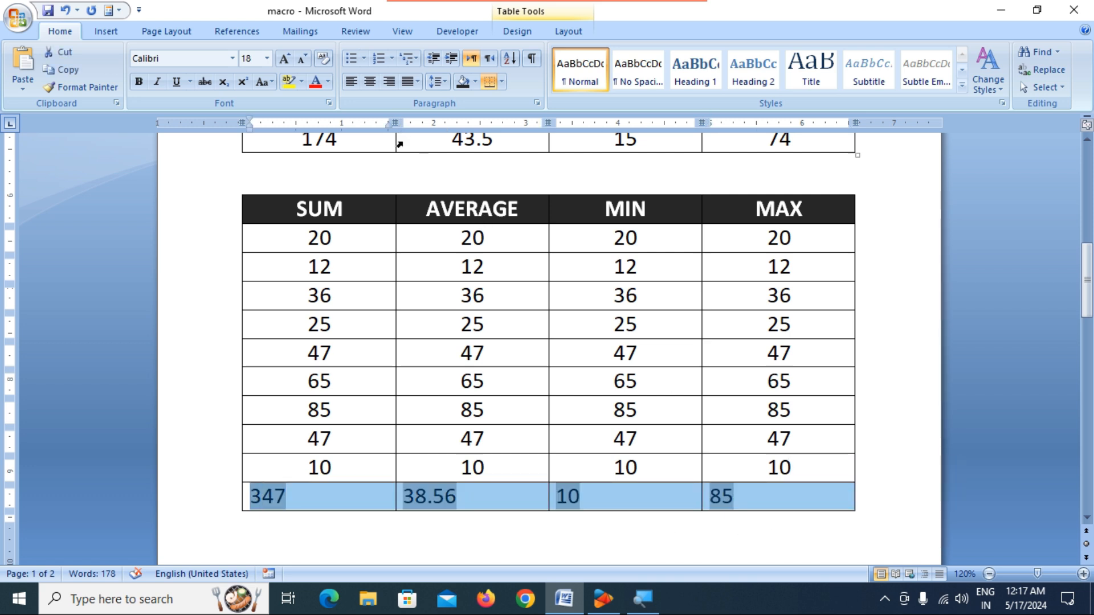
{"action": "left_click", "coordinate": [370, 81]}
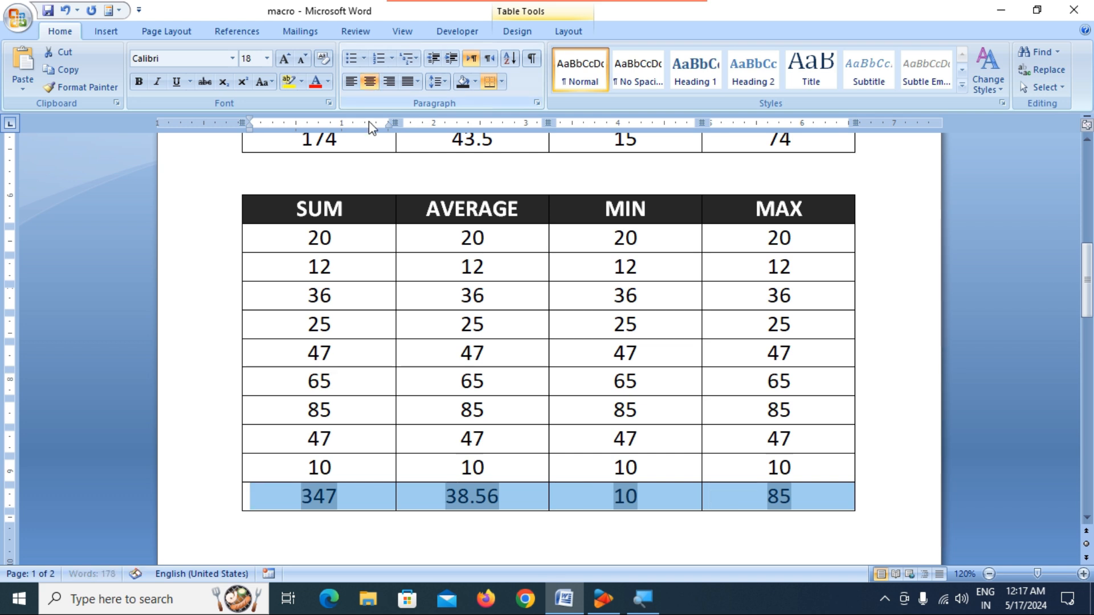
{"action": "left_click", "coordinate": [540, 499]}
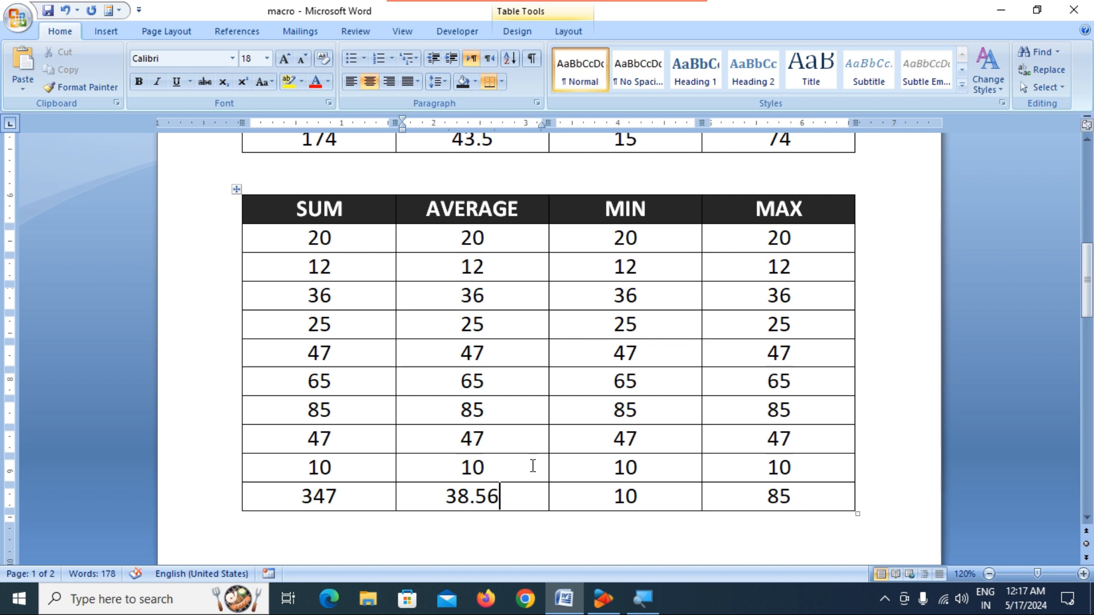
Review the formula results in both tables and the mixed Hindi-English paragraph above them.
{"action": "scroll", "coordinate": [532, 466], "scroll_direction": "up", "scroll_amount": 5}
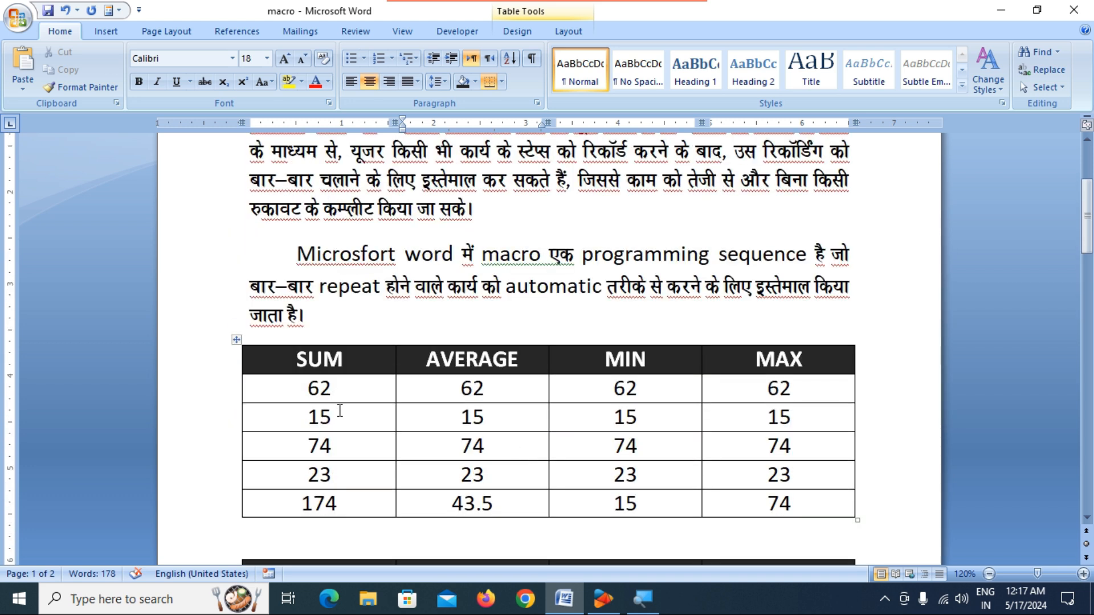
{"action": "scroll", "coordinate": [340, 410], "scroll_direction": "down", "scroll_amount": 7}
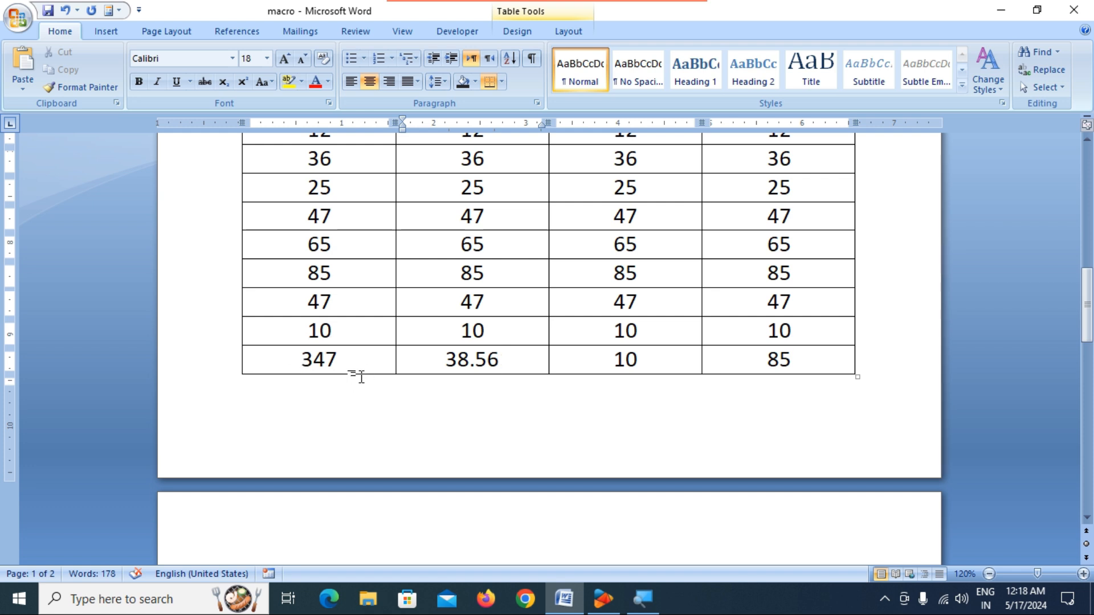
{"action": "scroll", "coordinate": [361, 376], "scroll_direction": "up", "scroll_amount": 3}
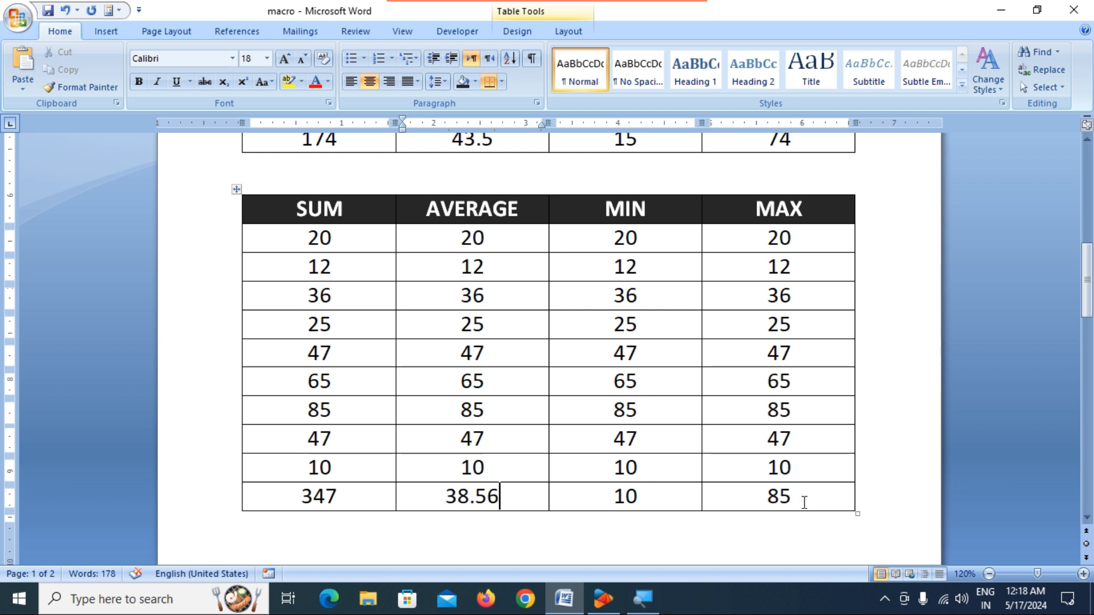
{"action": "scroll", "coordinate": [803, 502], "scroll_direction": "down", "scroll_amount": 3}
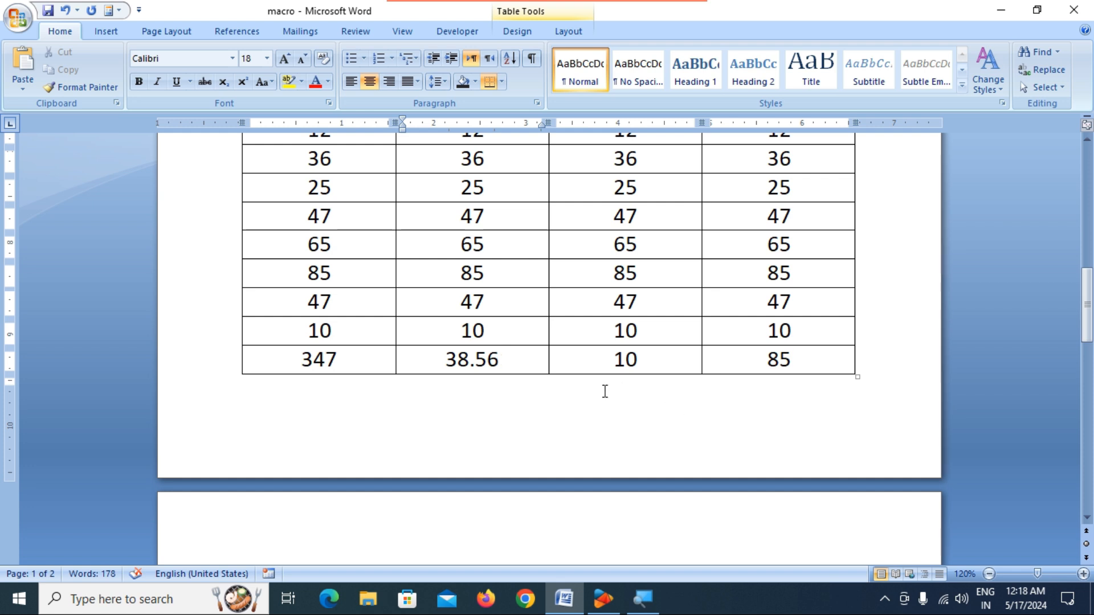
{"action": "scroll", "coordinate": [605, 391], "scroll_direction": "down", "scroll_amount": 3}
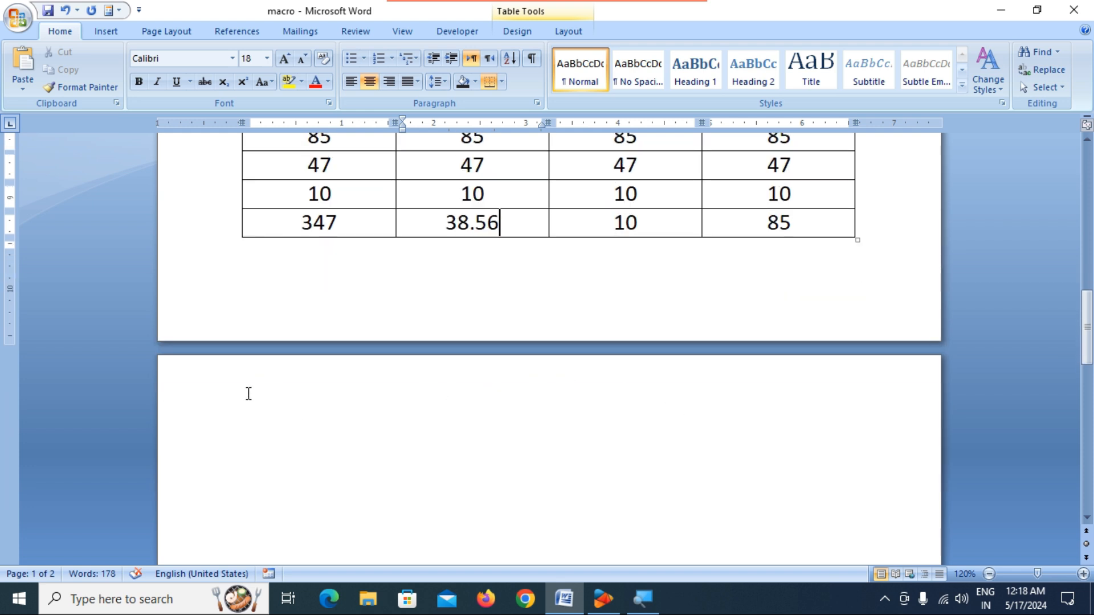
{"action": "left_click", "coordinate": [248, 394]}
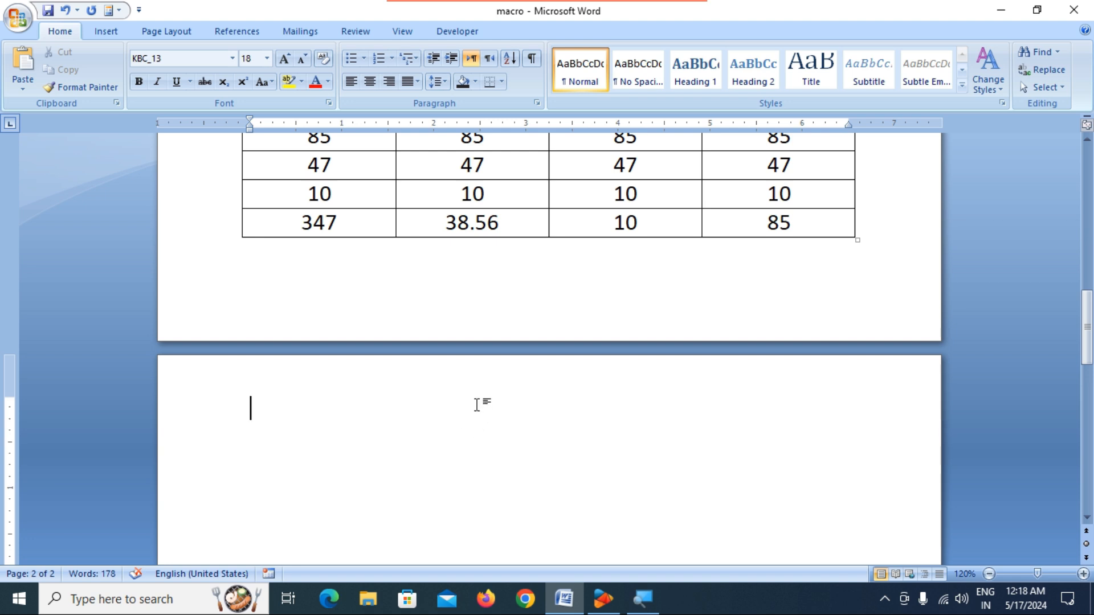
{"action": "scroll", "coordinate": [552, 329], "scroll_direction": "up", "scroll_amount": 15}
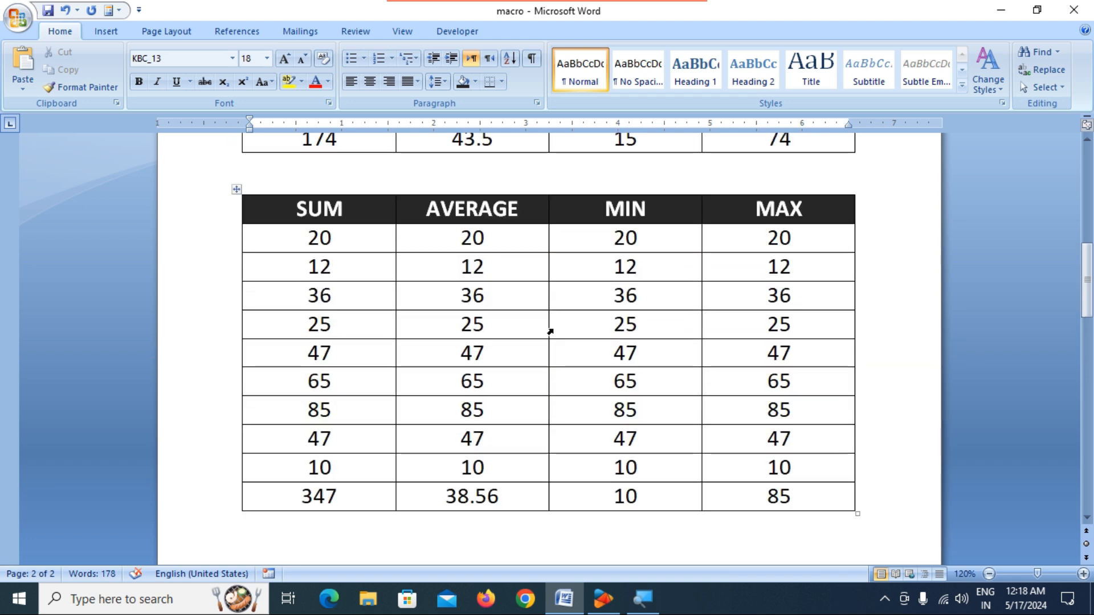
{"action": "scroll", "coordinate": [552, 326], "scroll_direction": "up", "scroll_amount": 1}
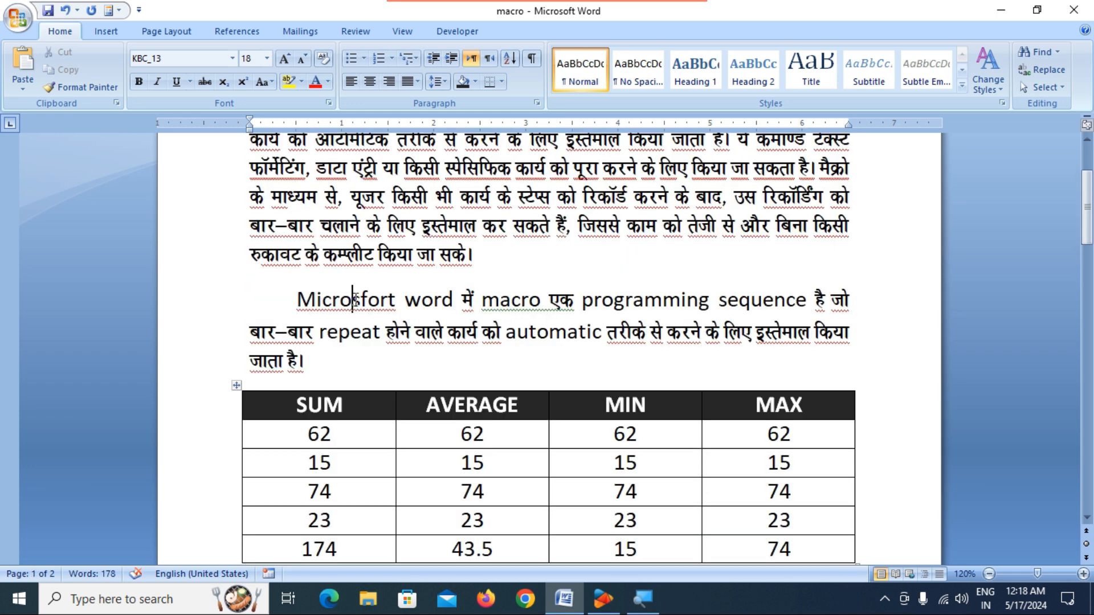
{"action": "left_click", "coordinate": [354, 299]}
{"action": "scroll", "coordinate": [550, 330], "scroll_direction": "down", "scroll_amount": 5}
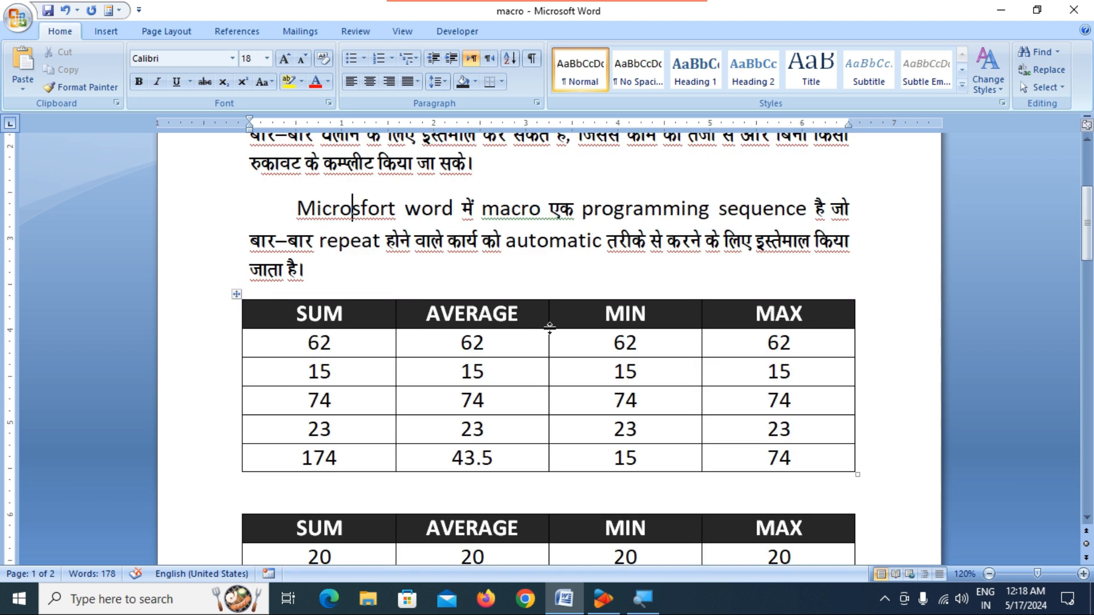
{"action": "left_click", "coordinate": [517, 327]}
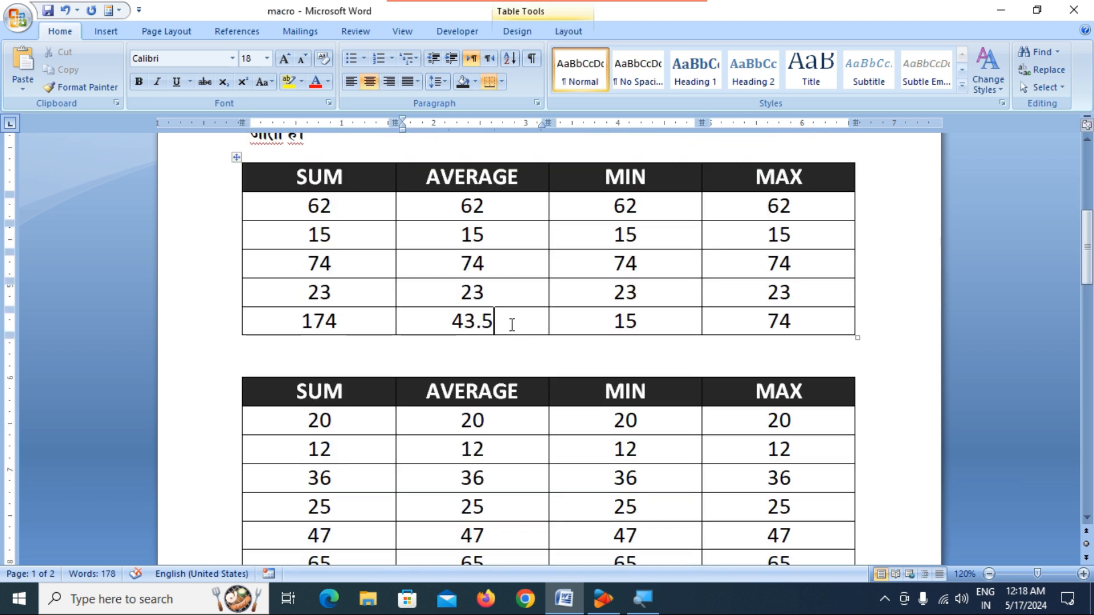
Generate a paragraph of sample text in Calibri at the start of page 2 with =rand(1).
{"action": "scroll", "coordinate": [511, 324], "scroll_direction": "down", "scroll_amount": 10}
{"action": "left_click", "coordinate": [256, 361]}
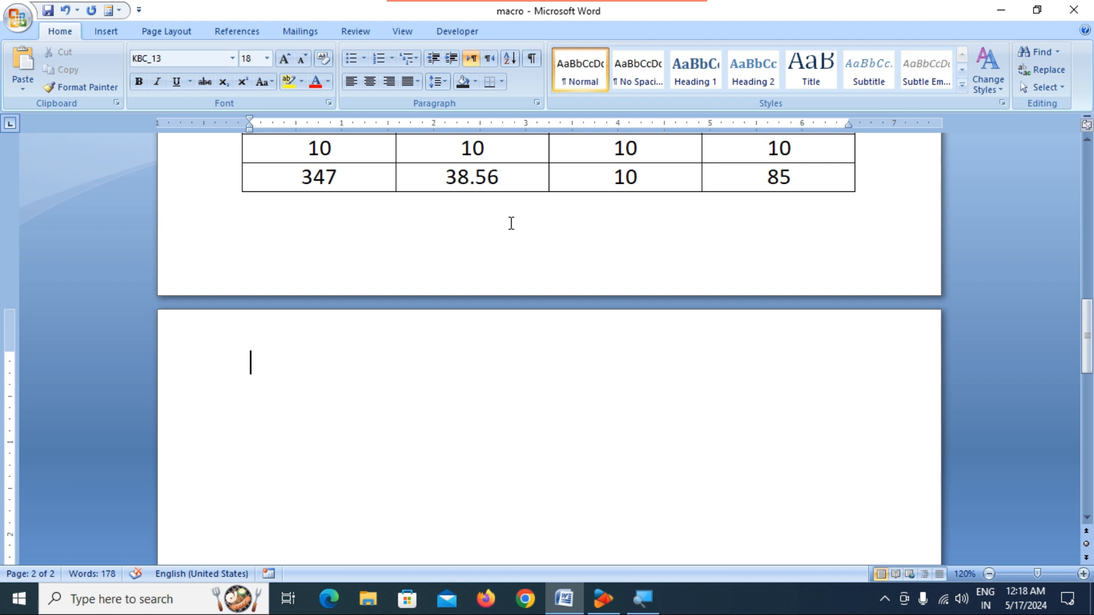
{"action": "type", "text": "त्र"}
{"action": "key", "text": "BackSpace"}
{"action": "type", "text": "=rand(1)"}
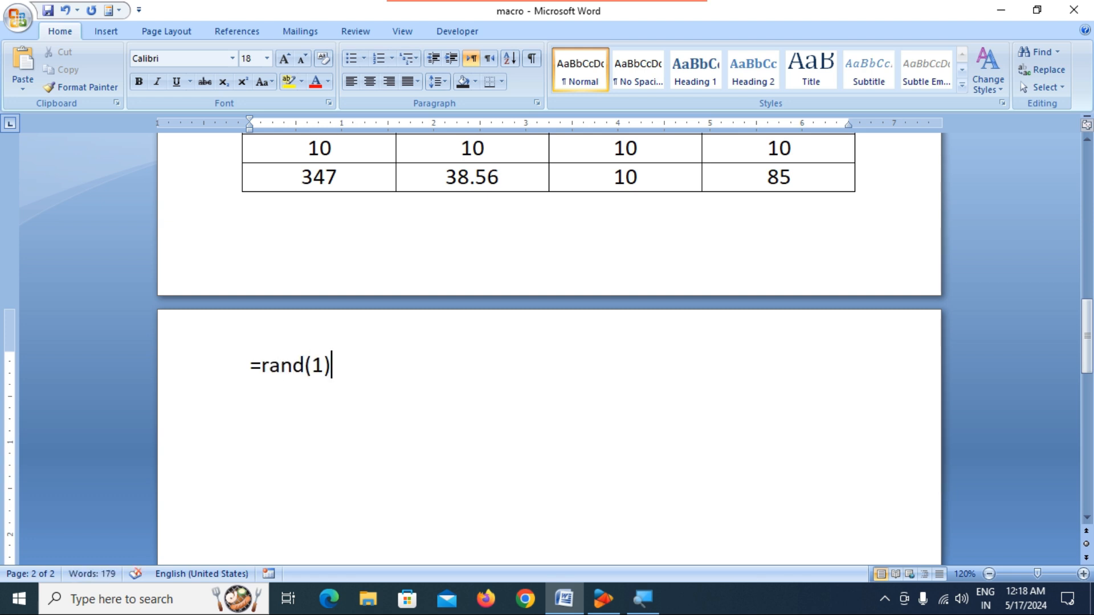
{"action": "key", "text": "Return"}
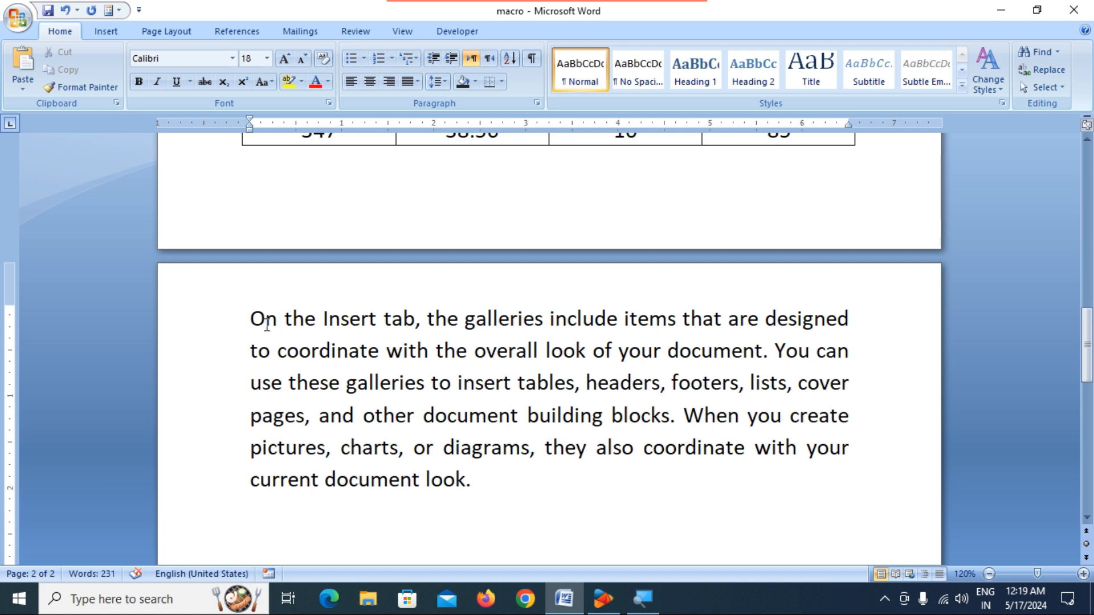
Delete the generated sample paragraph on page 2.
{"action": "left_click", "coordinate": [252, 315]}
{"action": "left_click_drag", "start_coordinate": [252, 315], "coordinate": [495, 498]}
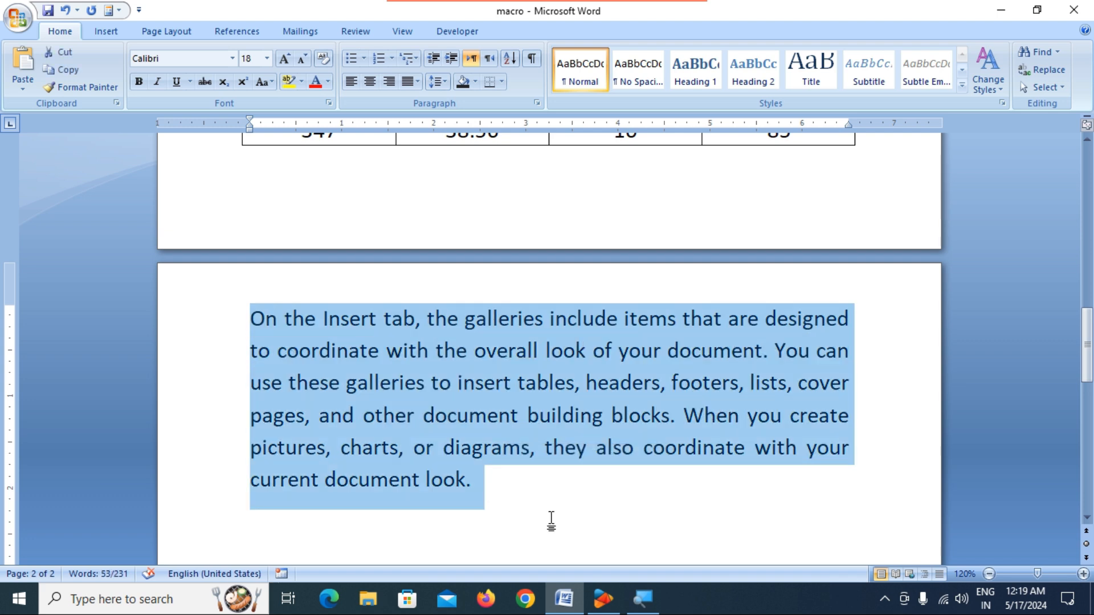
{"action": "key", "text": "Delete"}
Generate five paragraphs of five sentences each from the start of page 2 with =rand(5,5).
{"action": "type", "text": "=r"}
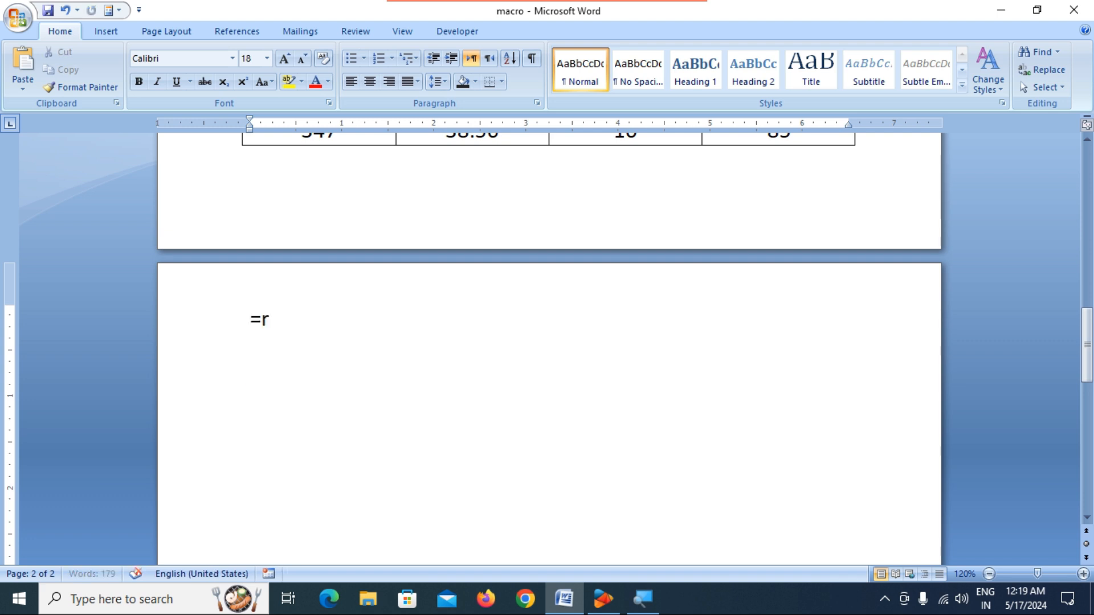
{"action": "type", "text": "and("}
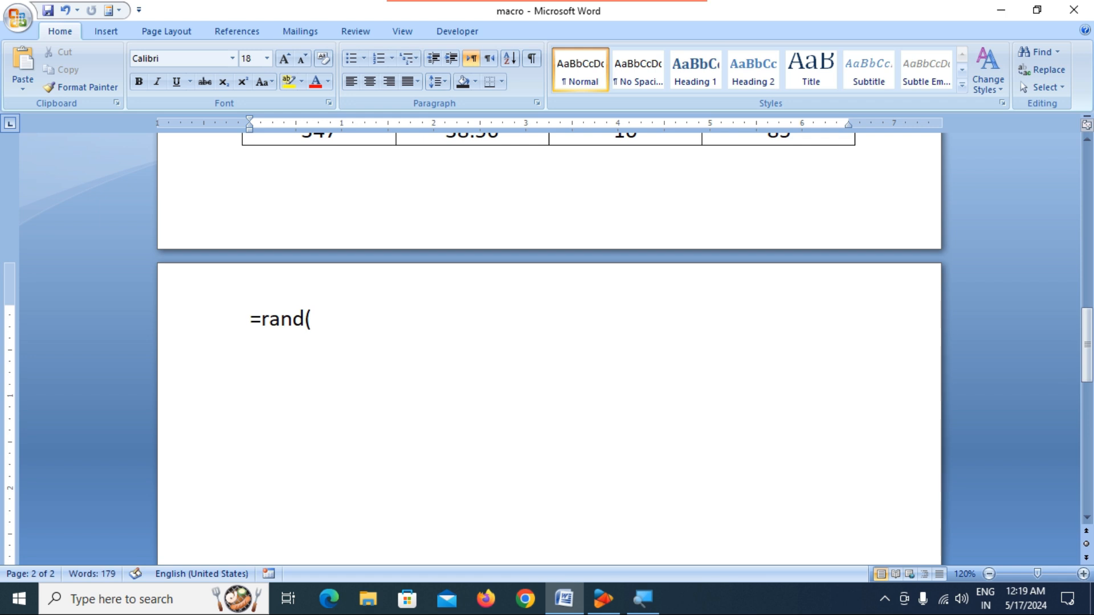
{"action": "type", "text": "5,5)"}
{"action": "key", "text": "Return"}
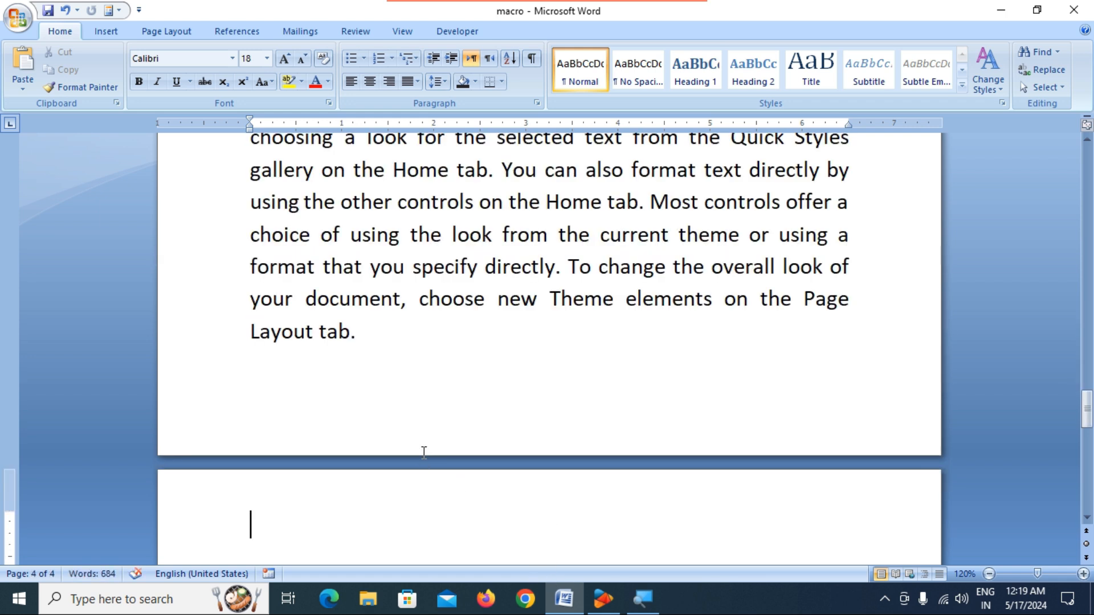
{"action": "scroll", "coordinate": [409, 438], "scroll_direction": "up", "scroll_amount": 10}
{"action": "scroll", "coordinate": [409, 437], "scroll_direction": "up", "scroll_amount": 15}
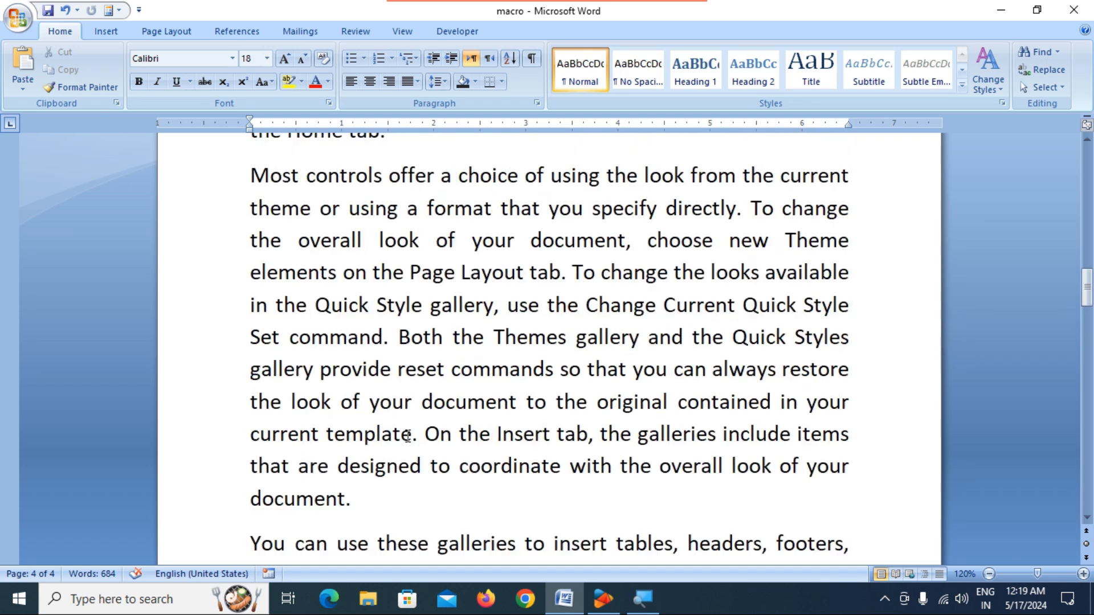
{"action": "scroll", "coordinate": [408, 436], "scroll_direction": "up", "scroll_amount": 3}
{"action": "scroll", "coordinate": [408, 435], "scroll_direction": "down", "scroll_amount": 2}
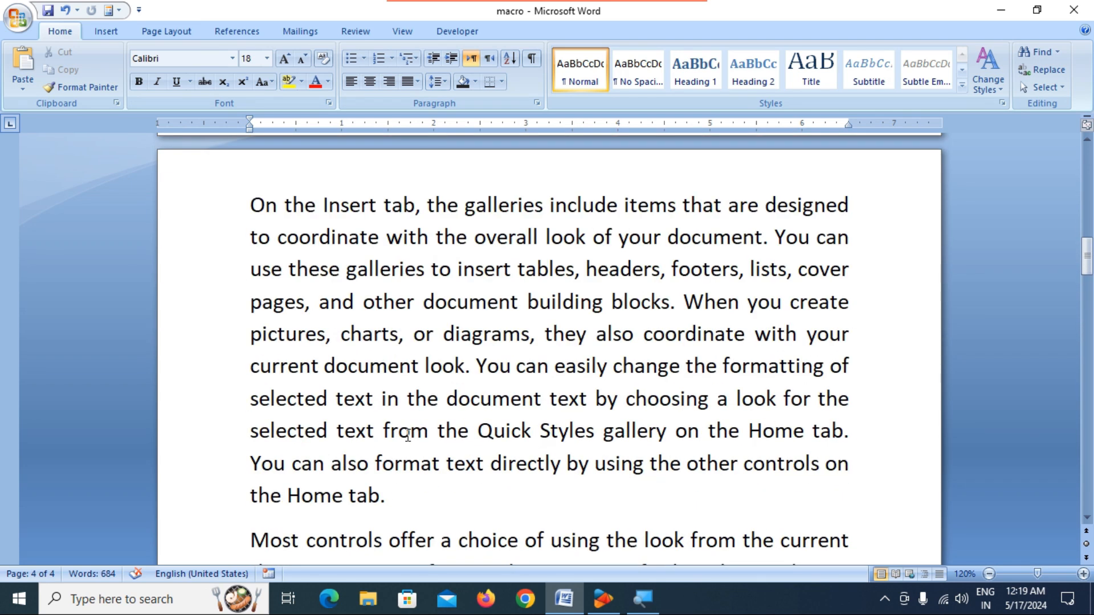
Set up a new macro named Formatting from the start of page 2, assigned to a button on the Quick Access Toolbar.
{"action": "left_click", "coordinate": [253, 205]}
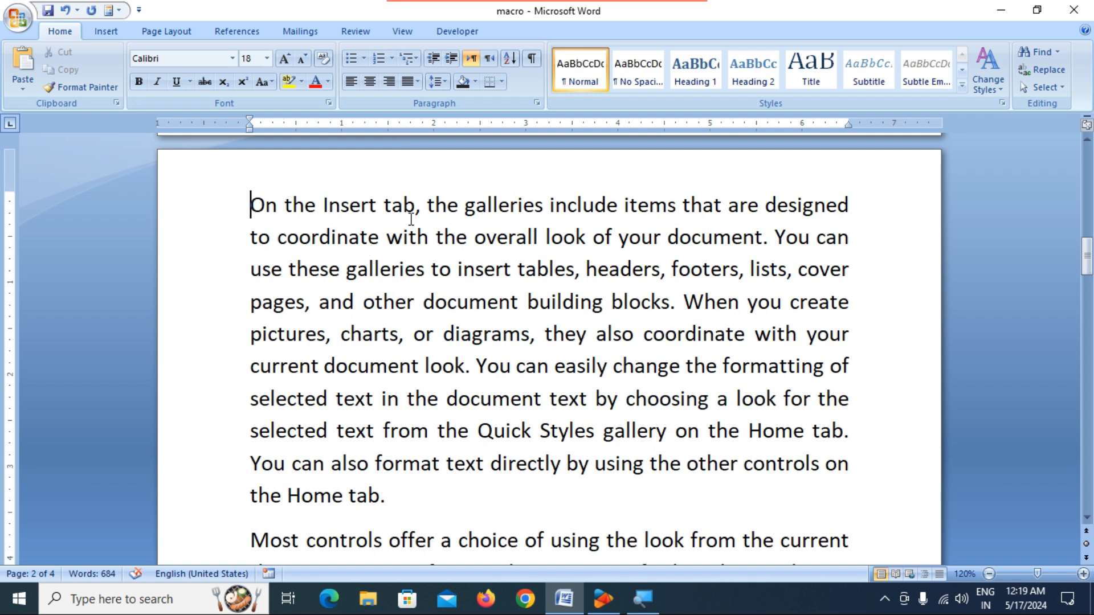
{"action": "left_click", "coordinate": [405, 33]}
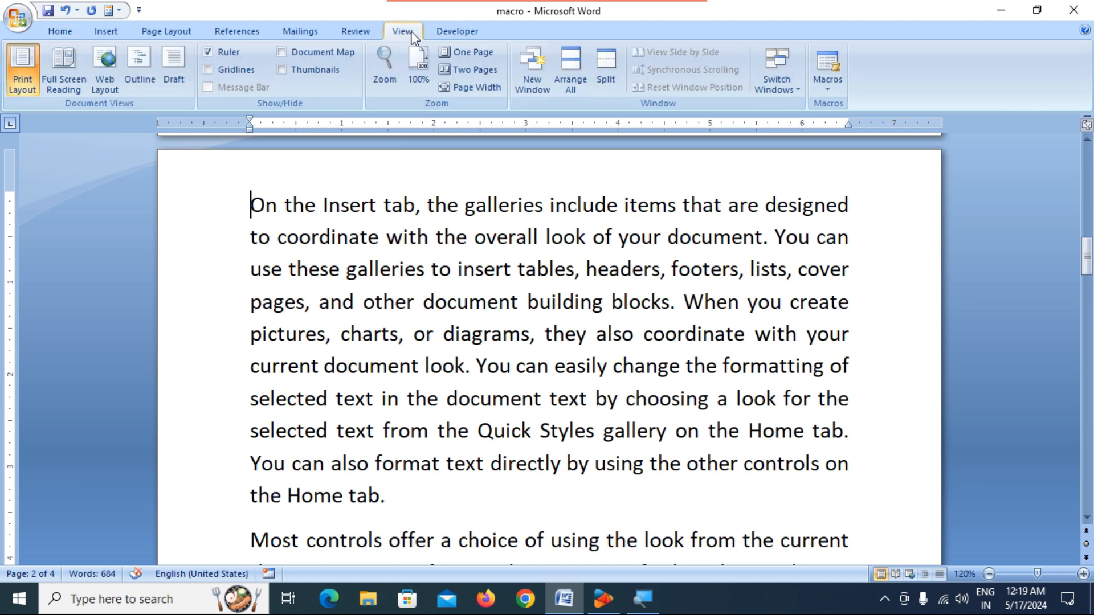
{"action": "left_click", "coordinate": [823, 88]}
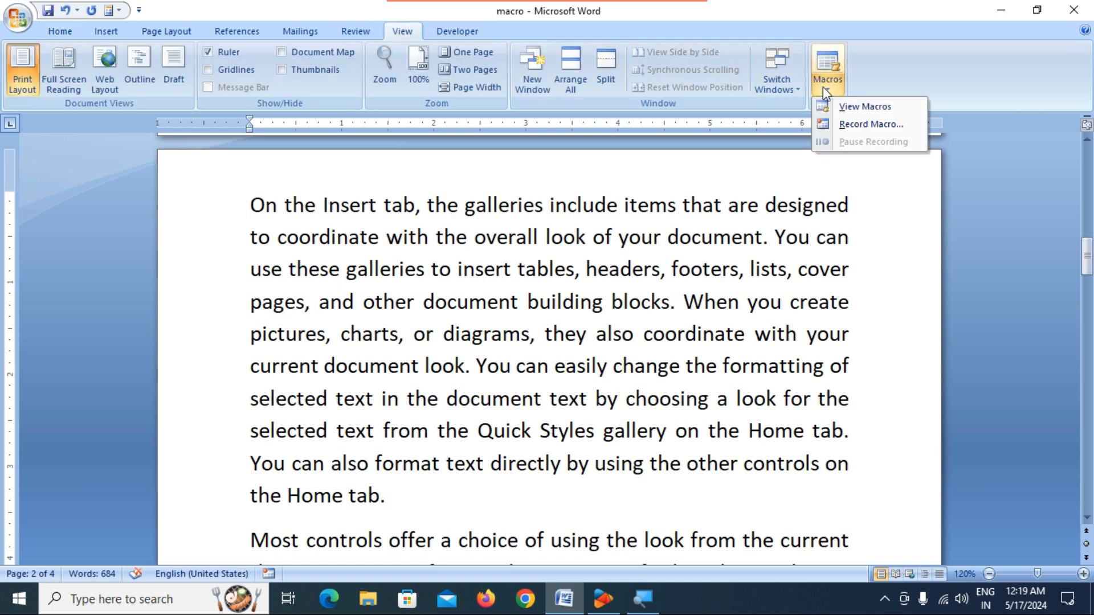
{"action": "left_click", "coordinate": [846, 125]}
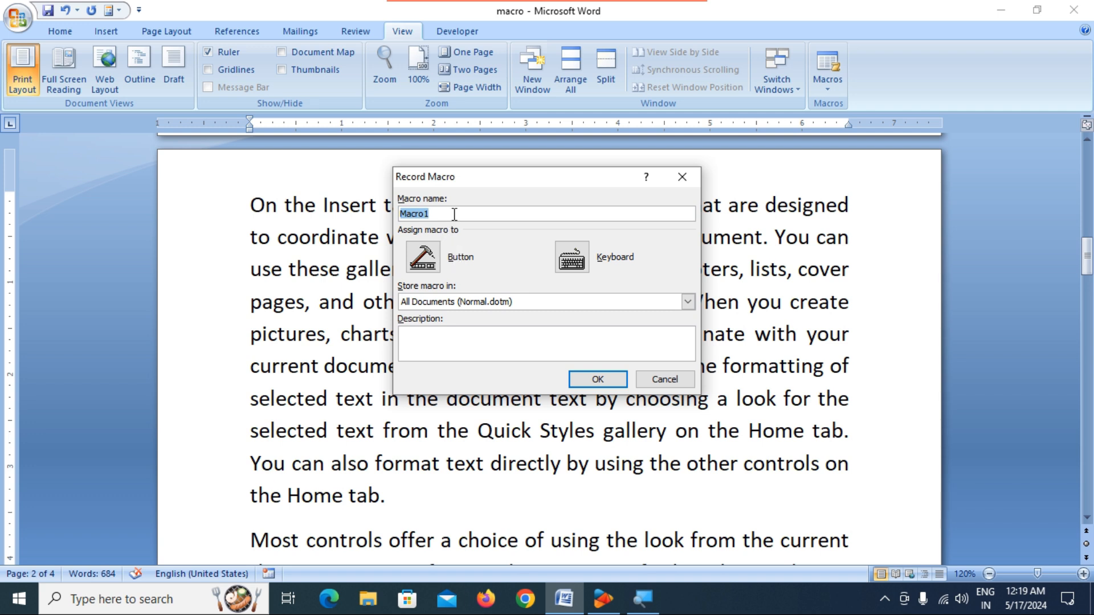
{"action": "type", "text": "Formatting"}
{"action": "left_click", "coordinate": [422, 258]}
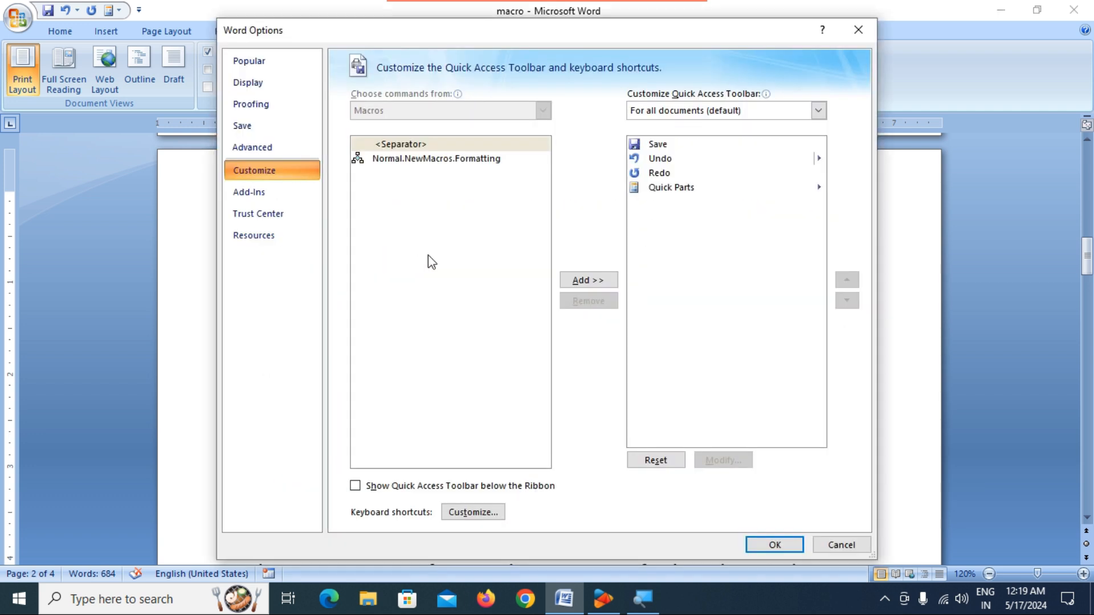
{"action": "left_click", "coordinate": [386, 162]}
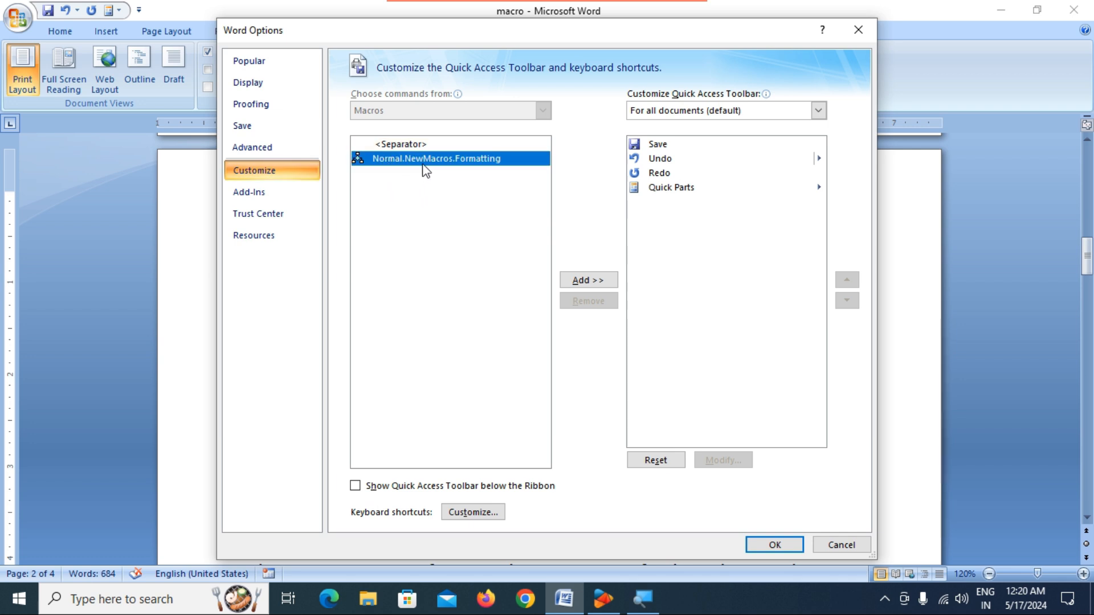
{"action": "double_click", "coordinate": [487, 163]}
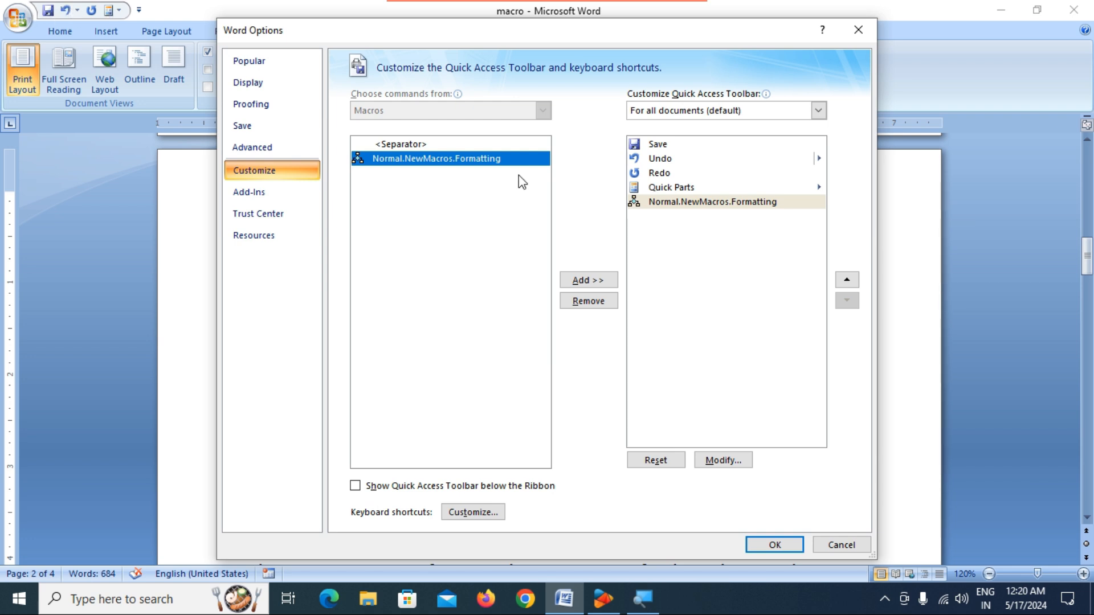
Change the Formatting macro button's symbol to the green circle and start the recording.
{"action": "left_click", "coordinate": [687, 202]}
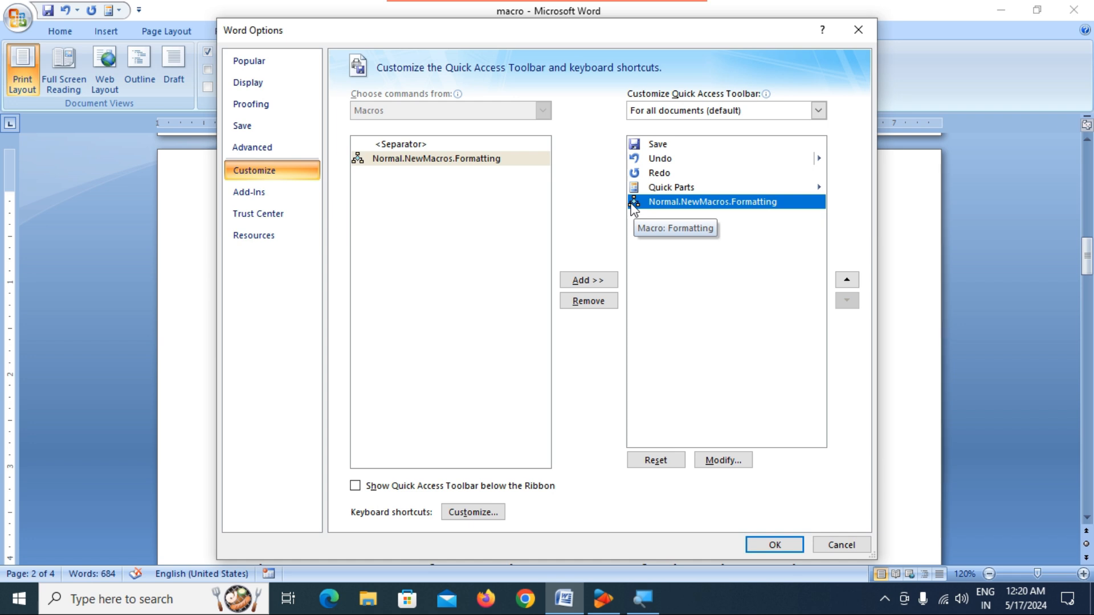
{"action": "left_click", "coordinate": [724, 461]}
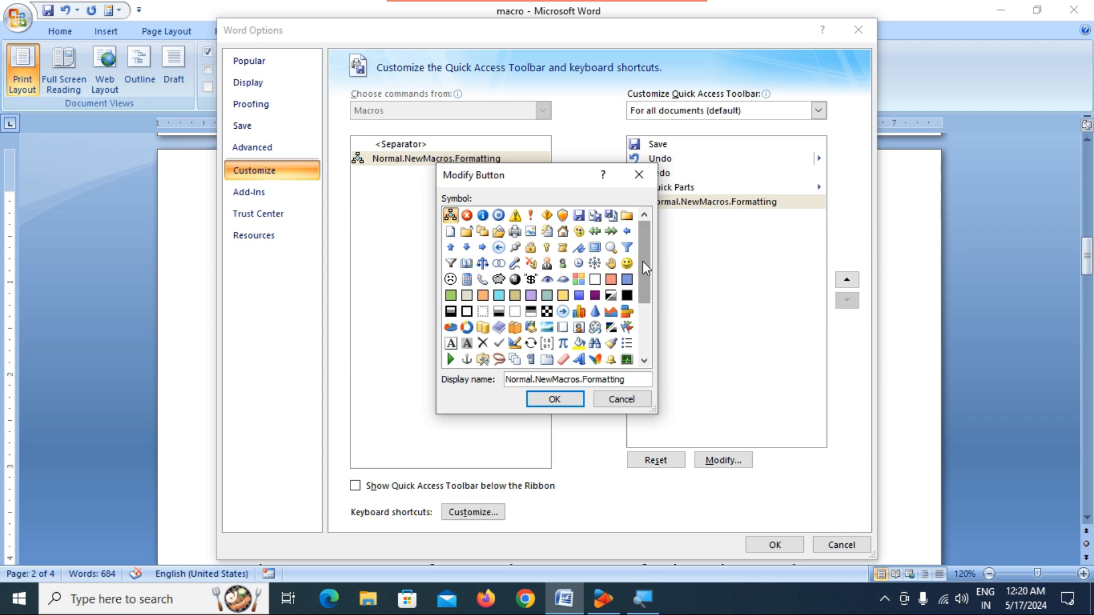
{"action": "left_click_drag", "start_coordinate": [643, 261], "coordinate": [643, 293]}
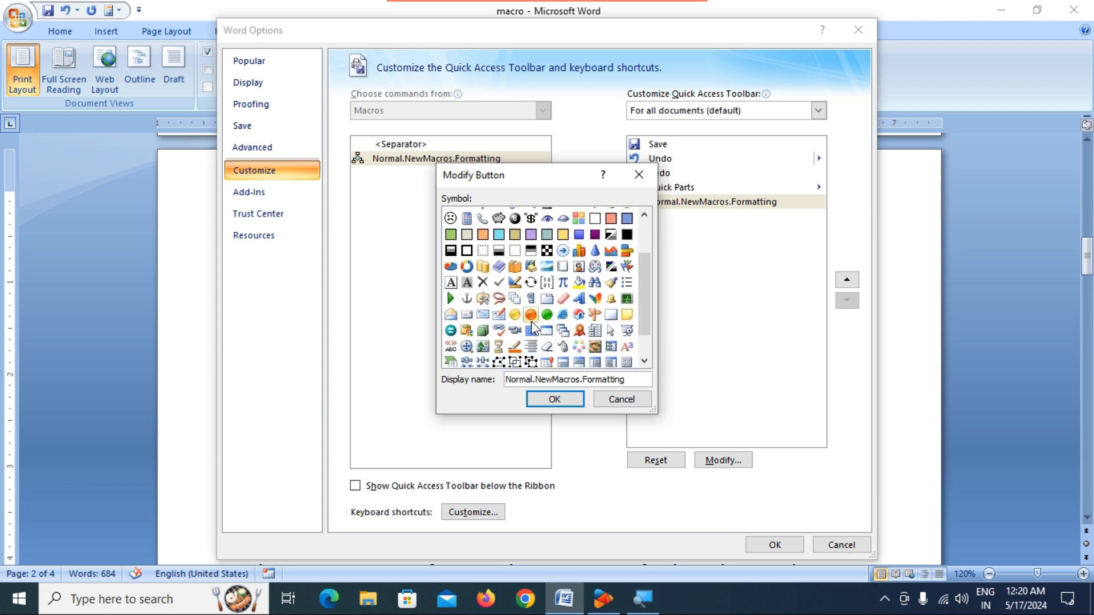
{"action": "mouse_move", "coordinate": [645, 293]}
{"action": "left_mouse_down"}
{"action": "mouse_move", "coordinate": [646, 325]}
{"action": "mouse_move", "coordinate": [635, 283]}
{"action": "left_mouse_up"}
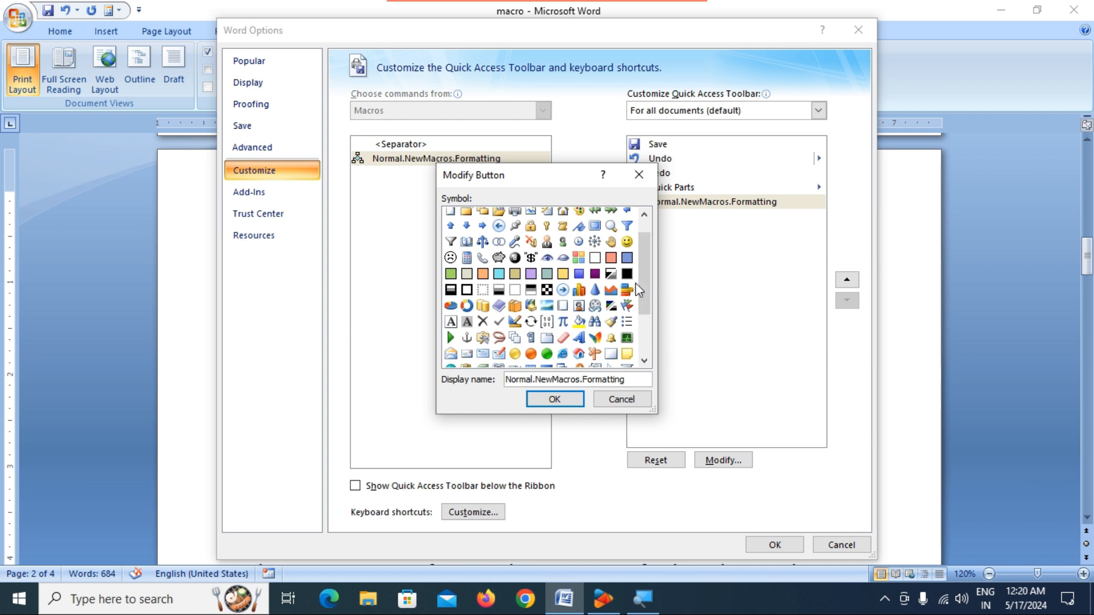
{"action": "left_click", "coordinate": [548, 355]}
{"action": "left_click", "coordinate": [554, 399]}
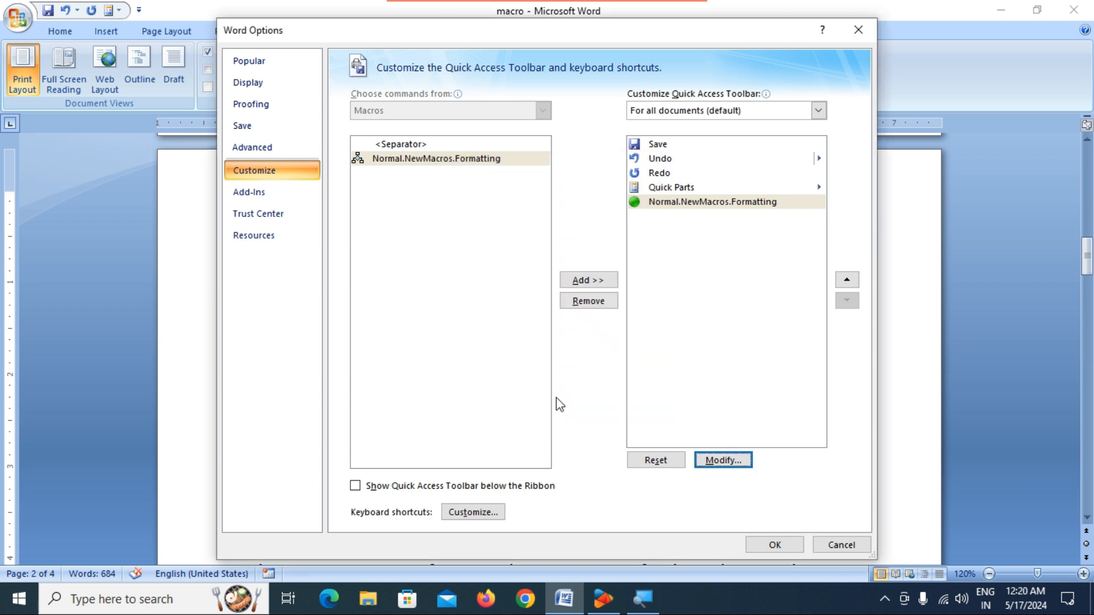
{"action": "left_click", "coordinate": [786, 552]}
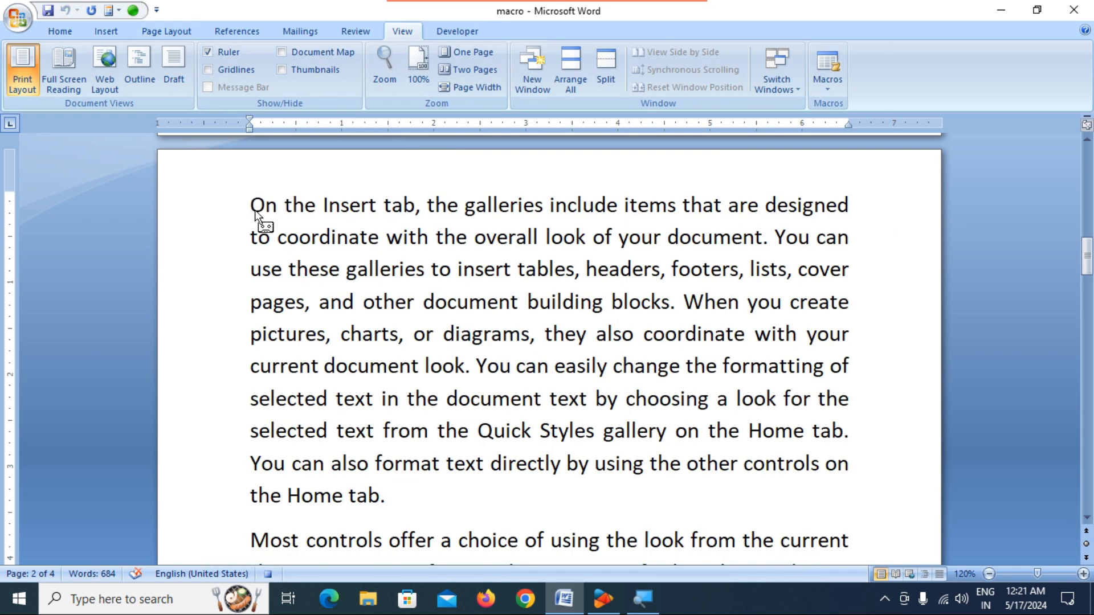
Make the opening words "On the Insert tab" of the first paragraph bold and underlined.
{"action": "key", "text": "shift+Right"}
{"action": "key", "text": "shift+Right"}
{"action": "key", "text": "shift+Right"}
{"action": "key", "text": "shift+Right"}
{"action": "key", "text": "shift+Right"}
{"action": "key", "text": "shift+Right"}
{"action": "key", "text": "shift+Right"}
{"action": "key", "text": "shift+Right"}
{"action": "key", "text": "shift+Right"}
{"action": "key", "text": "shift+Right"}
{"action": "key", "text": "shift+Right"}
{"action": "key", "text": "shift+Right"}
{"action": "key", "text": "shift+Right"}
{"action": "key", "text": "shift+Right"}
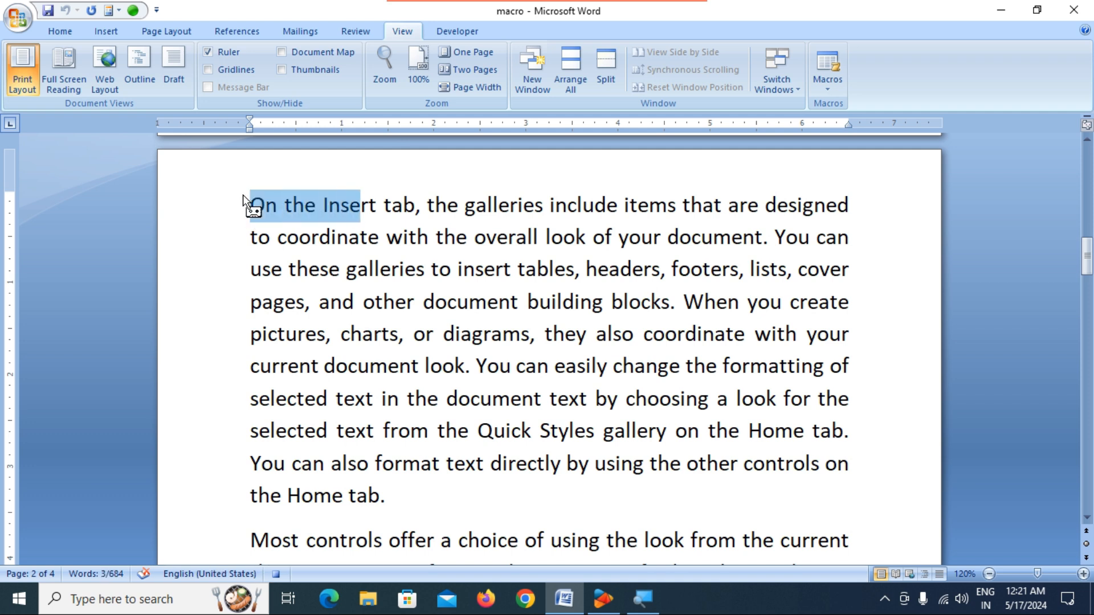
{"action": "key", "text": "shift+Right"}
{"action": "key", "text": "shift+Right"}
{"action": "key", "text": "shift+Right"}
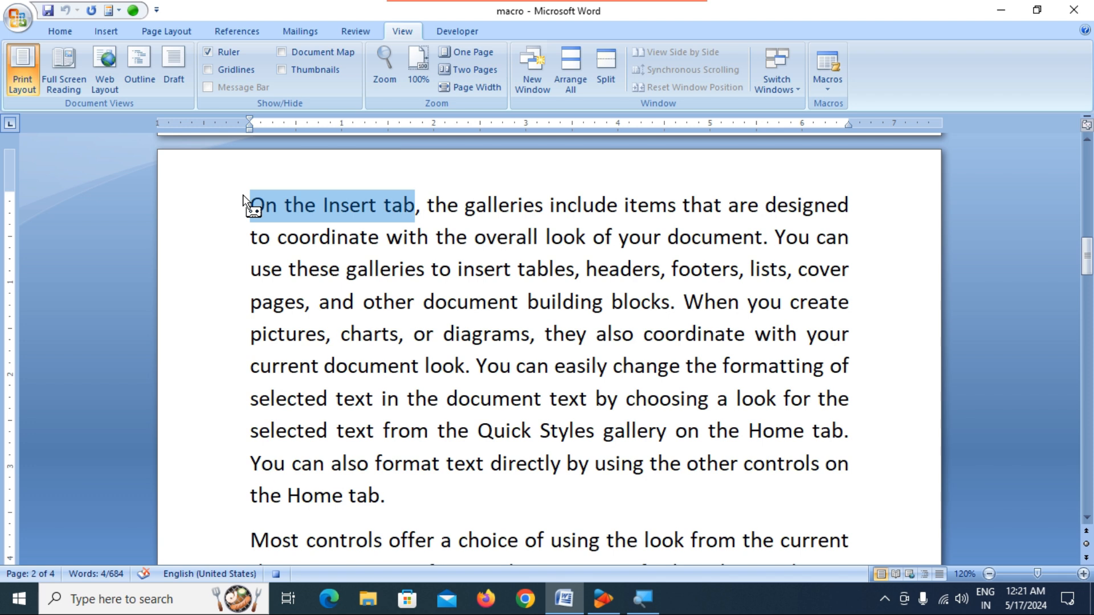
{"action": "left_click", "coordinate": [46, 32]}
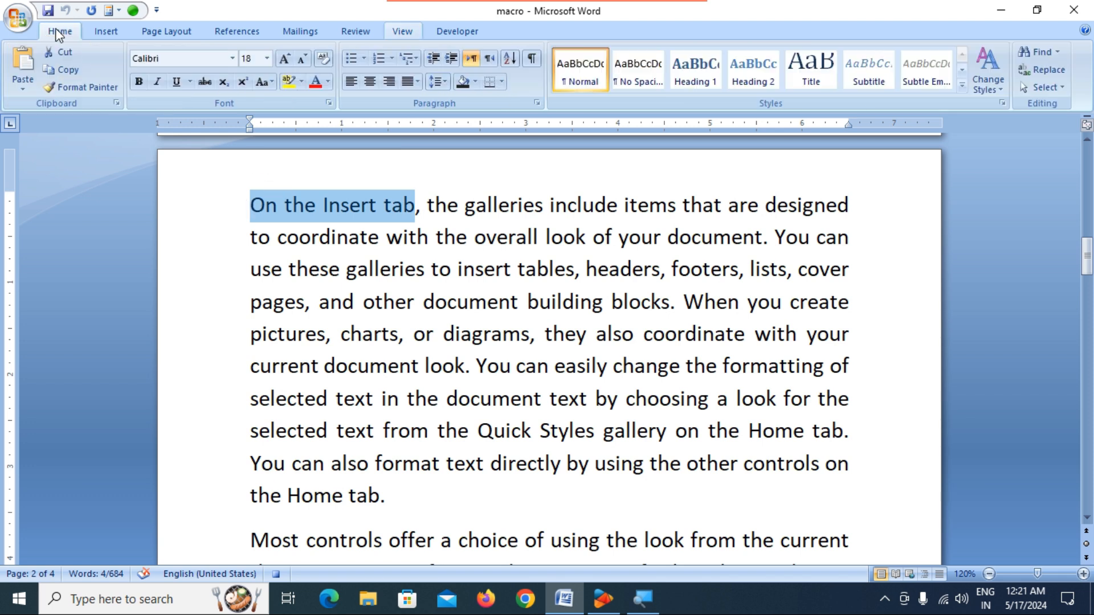
{"action": "left_click", "coordinate": [140, 81]}
{"action": "left_click", "coordinate": [177, 85]}
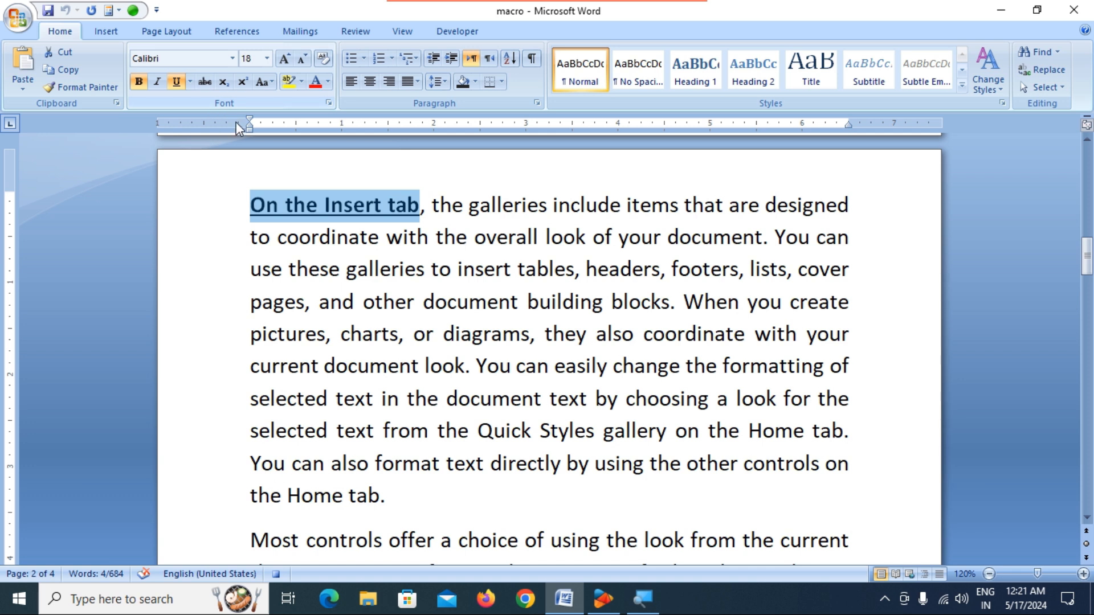
Extend the selection to include the comma after "On the Insert tab" and reapply bold and underline to the whole phrase.
{"action": "key", "text": "shift+Right"}
{"action": "left_click", "coordinate": [142, 87]}
{"action": "left_click", "coordinate": [176, 83]}
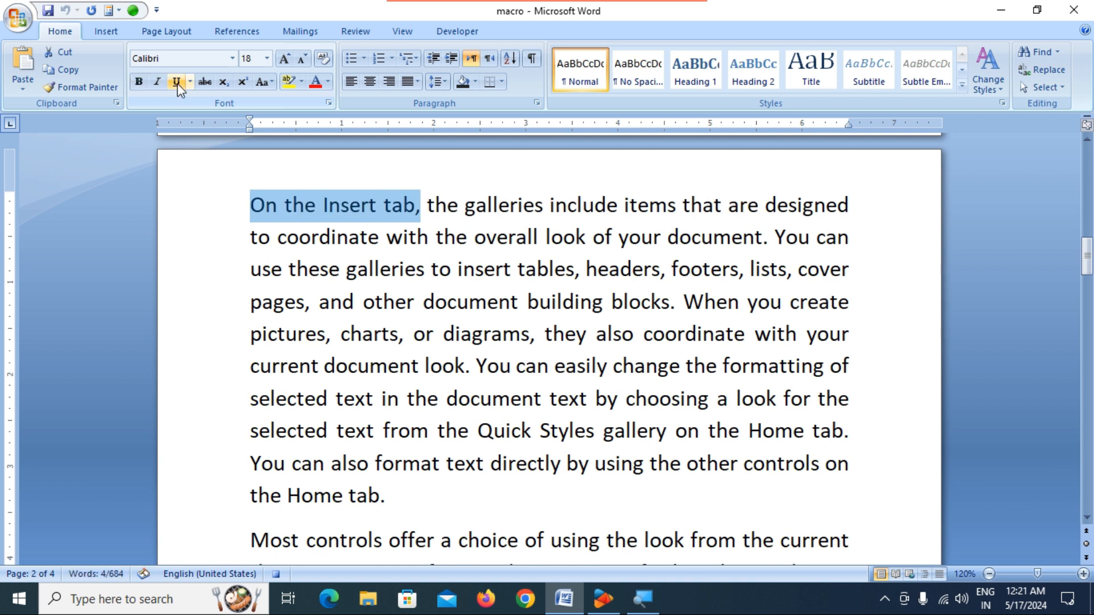
{"action": "left_click", "coordinate": [138, 81]}
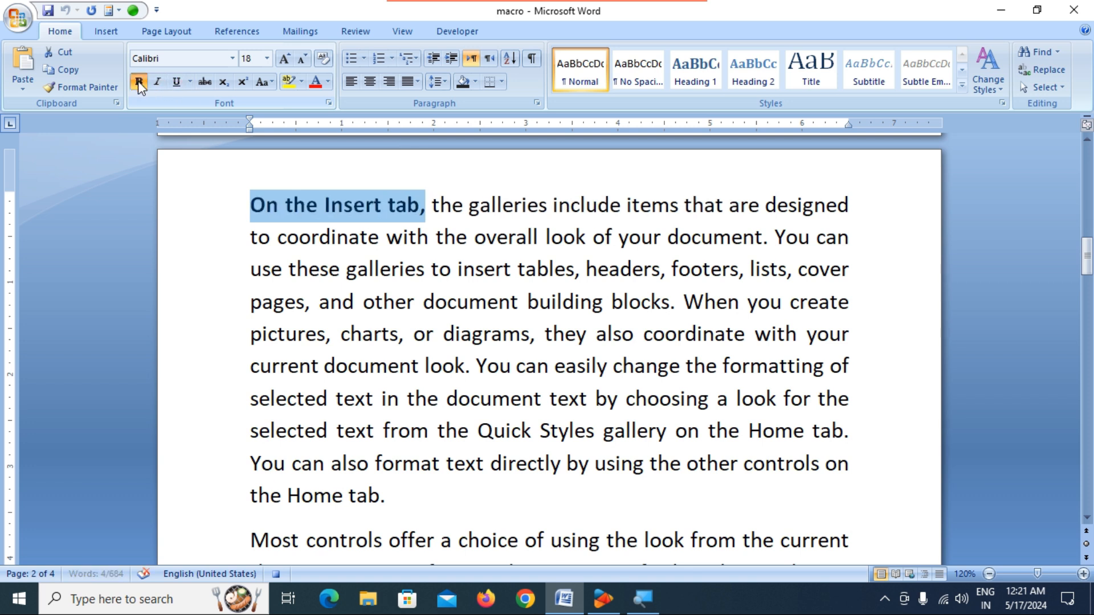
{"action": "left_click", "coordinate": [178, 84]}
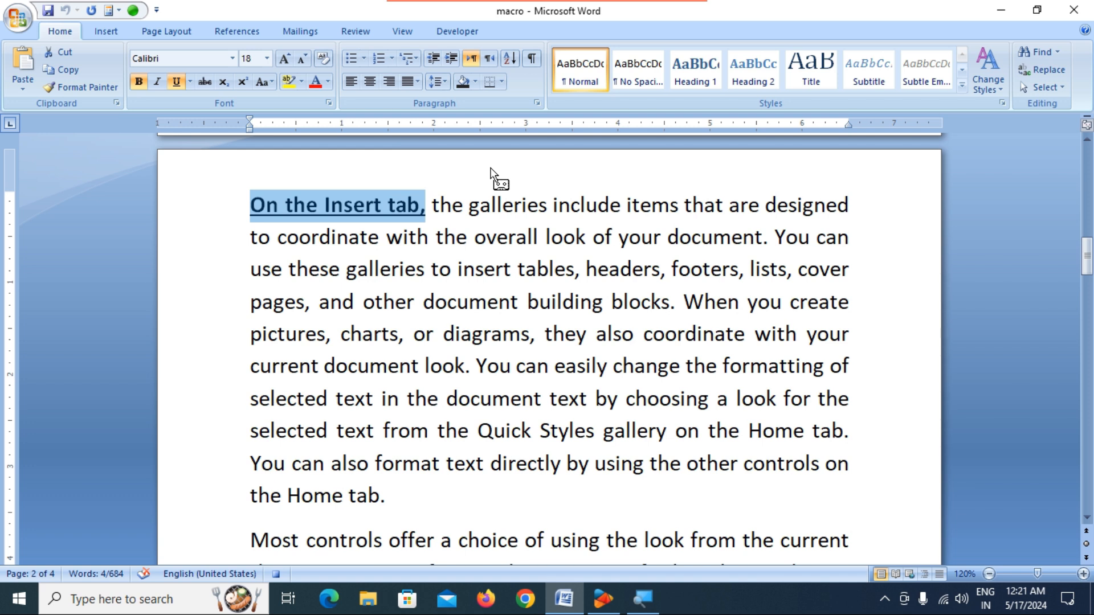
Split the paragraph after "On the Insert tab," so the phrase stands on its own line as a heading.
{"action": "key", "text": "Right"}
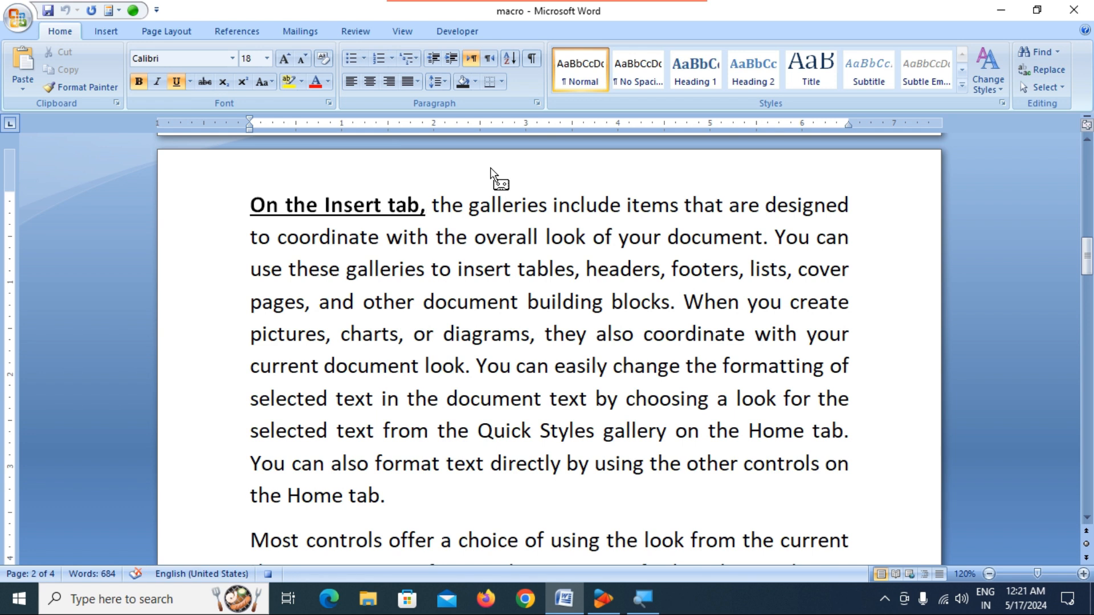
{"action": "key", "text": "Right"}
{"action": "key", "text": "Return"}
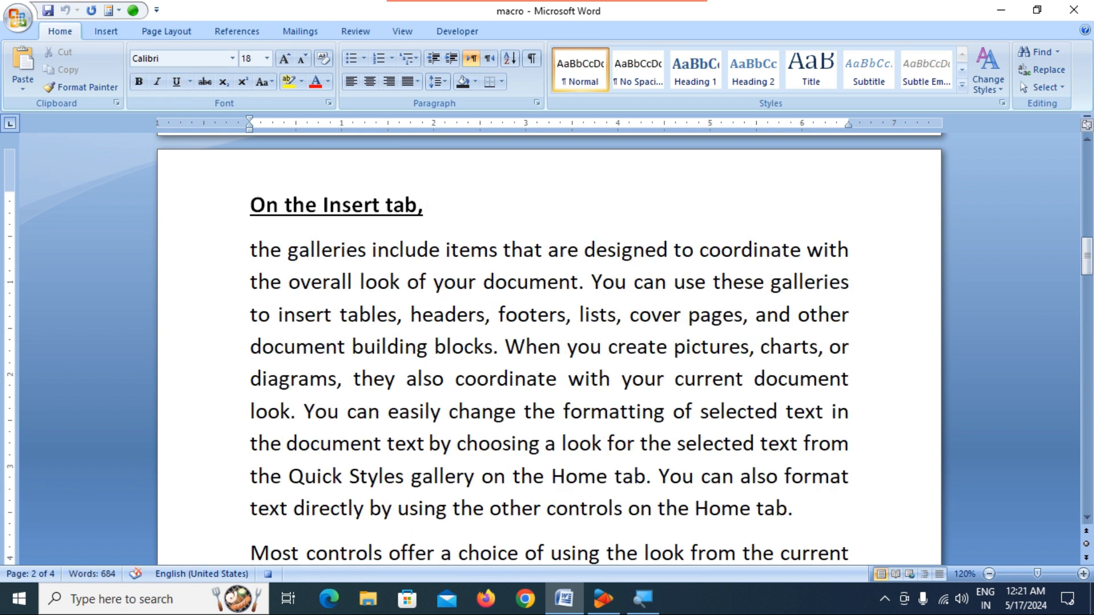
Format the whole paragraph below the "On the Insert tab," heading in red italic text.
{"action": "scroll", "coordinate": [274, 264], "scroll_direction": "down", "scroll_amount": 2}
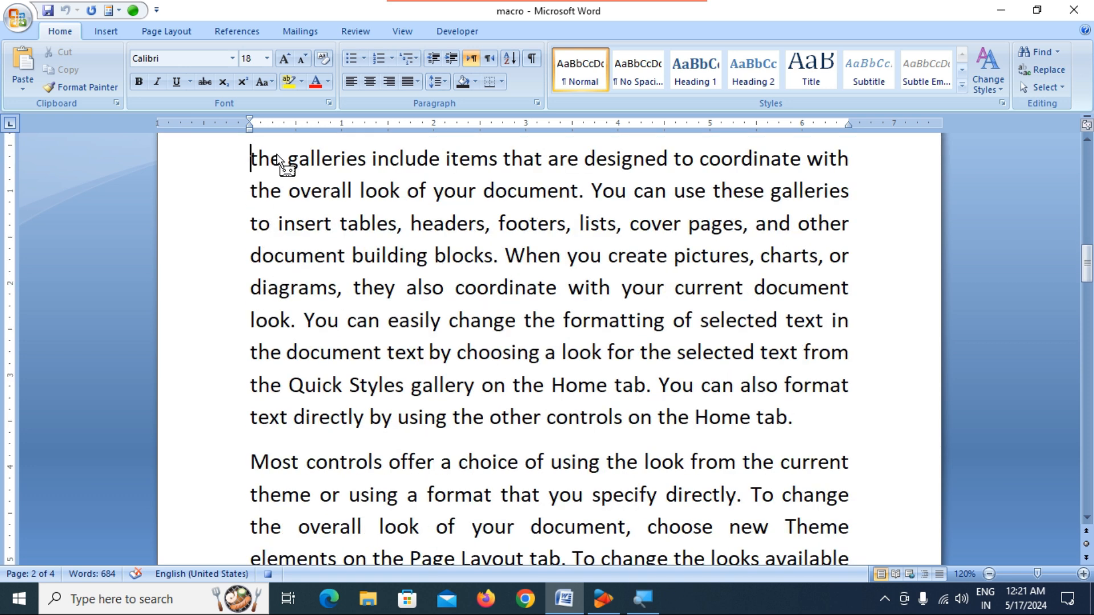
{"action": "key", "text": "shift+End"}
{"action": "key", "text": "shift+Up"}
{"action": "key", "text": "shift+Up"}
{"action": "key", "text": "shift+Up"}
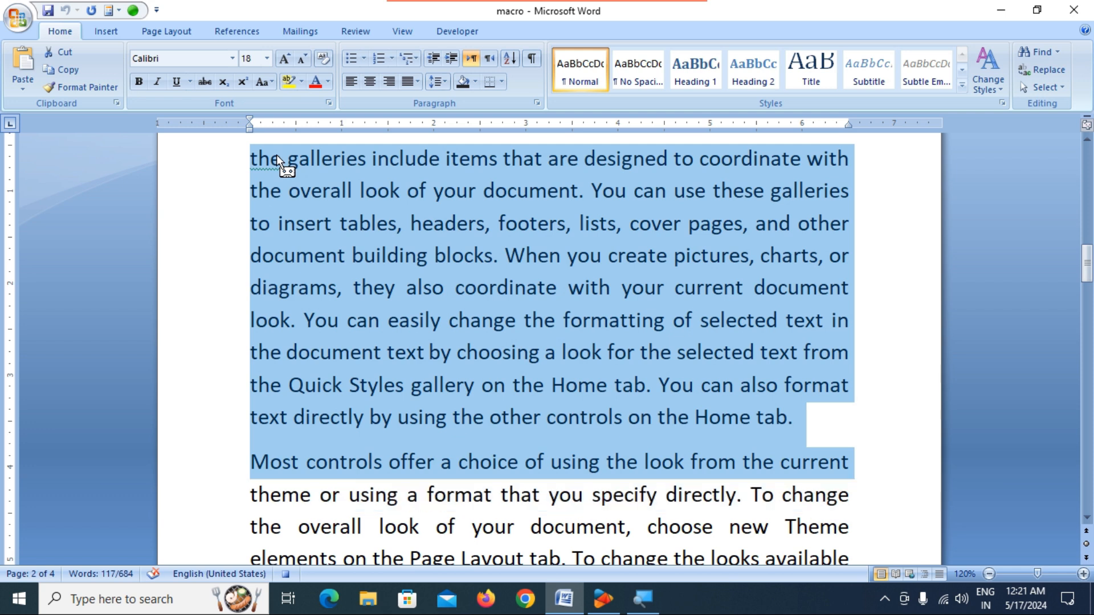
{"action": "key", "text": "shift+Down"}
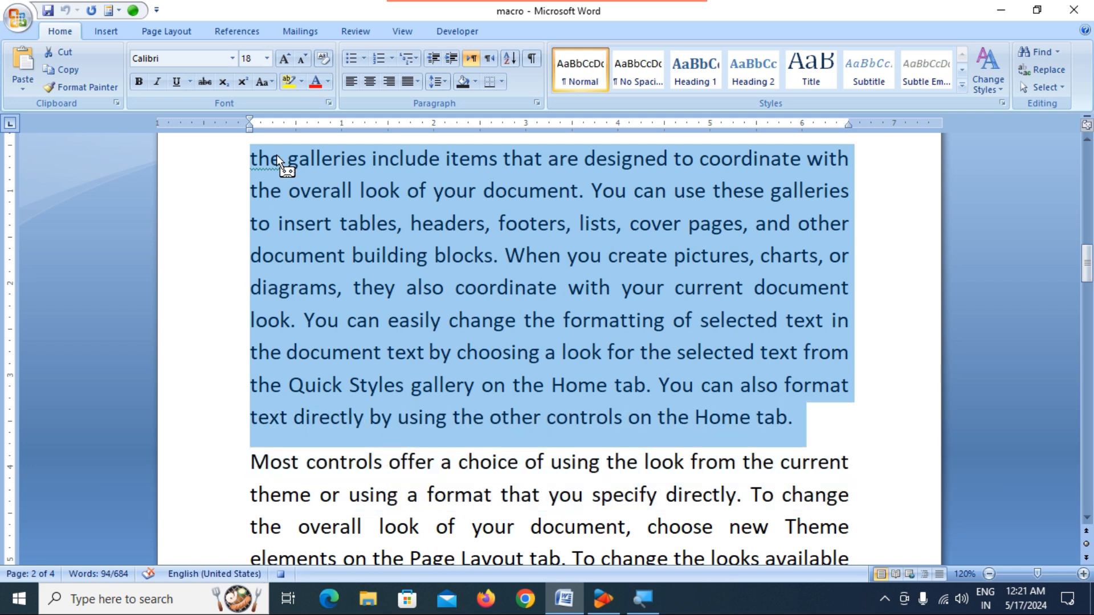
{"action": "left_click", "coordinate": [328, 81]}
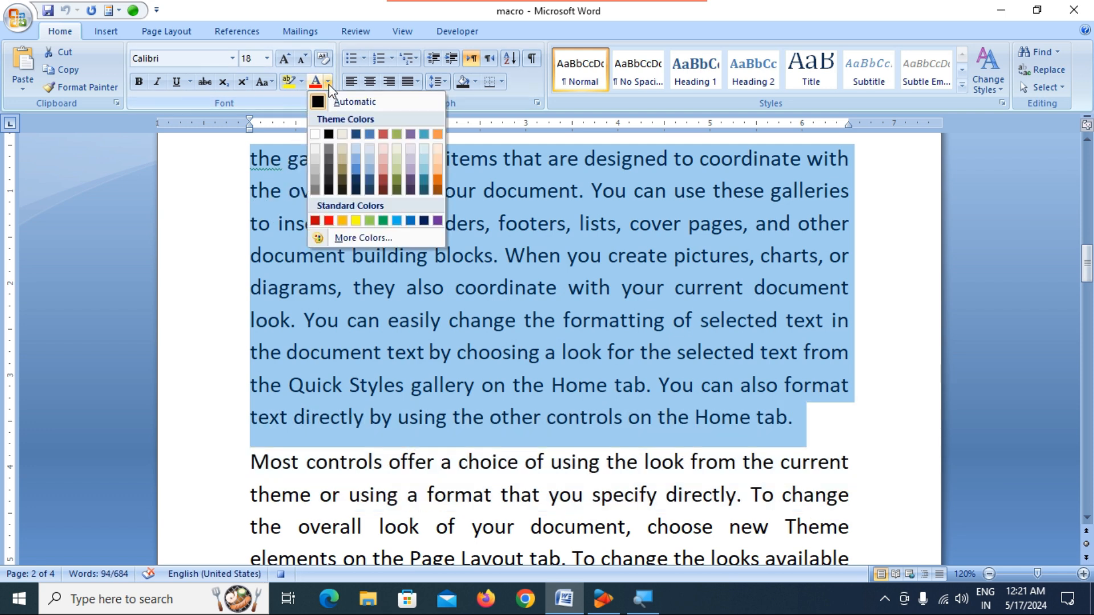
{"action": "left_click", "coordinate": [328, 220]}
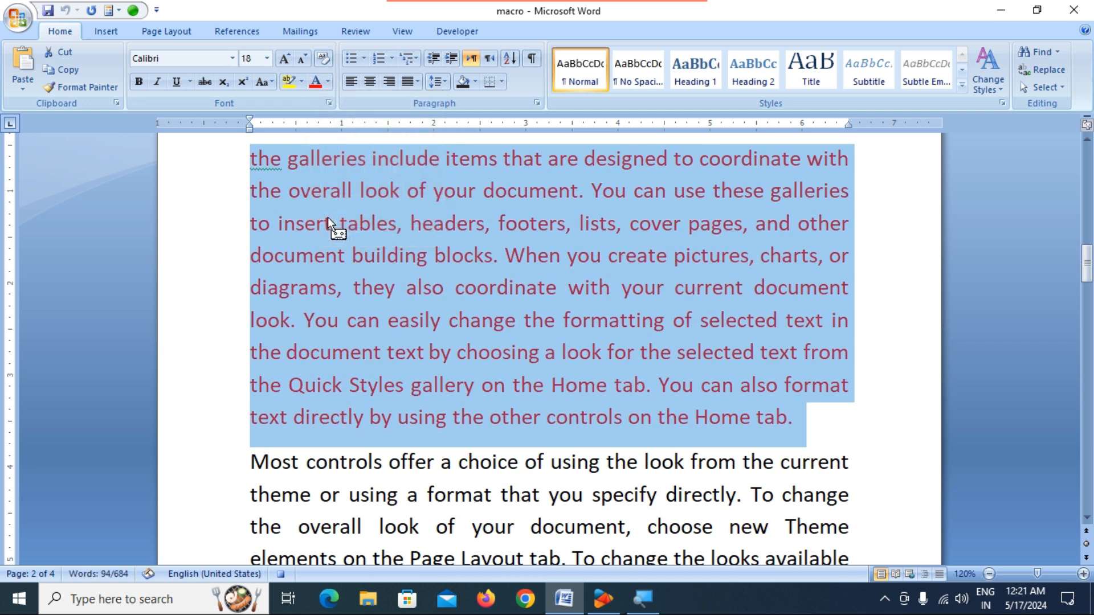
{"action": "key", "text": "ctrl+i"}
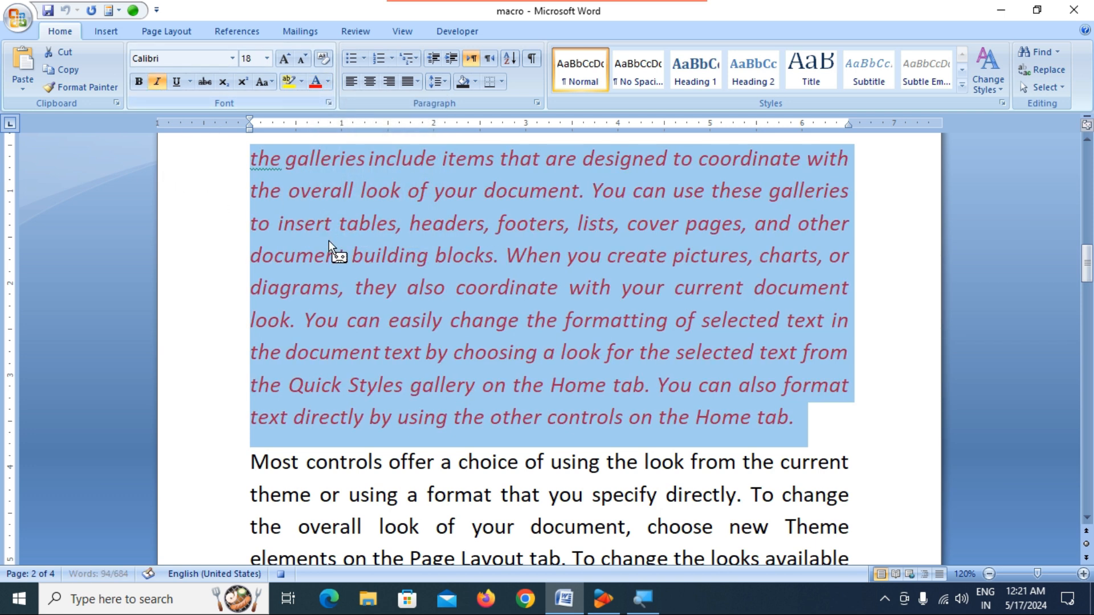
{"action": "scroll", "coordinate": [371, 285], "scroll_direction": "up", "scroll_amount": 2}
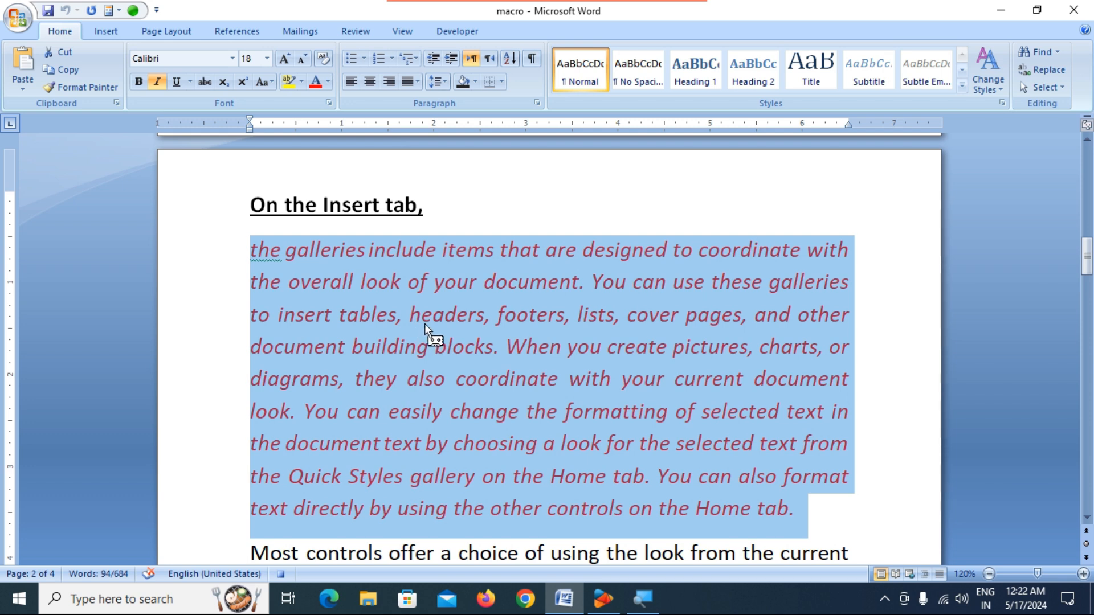
{"action": "scroll", "coordinate": [429, 322], "scroll_direction": "down", "scroll_amount": 3}
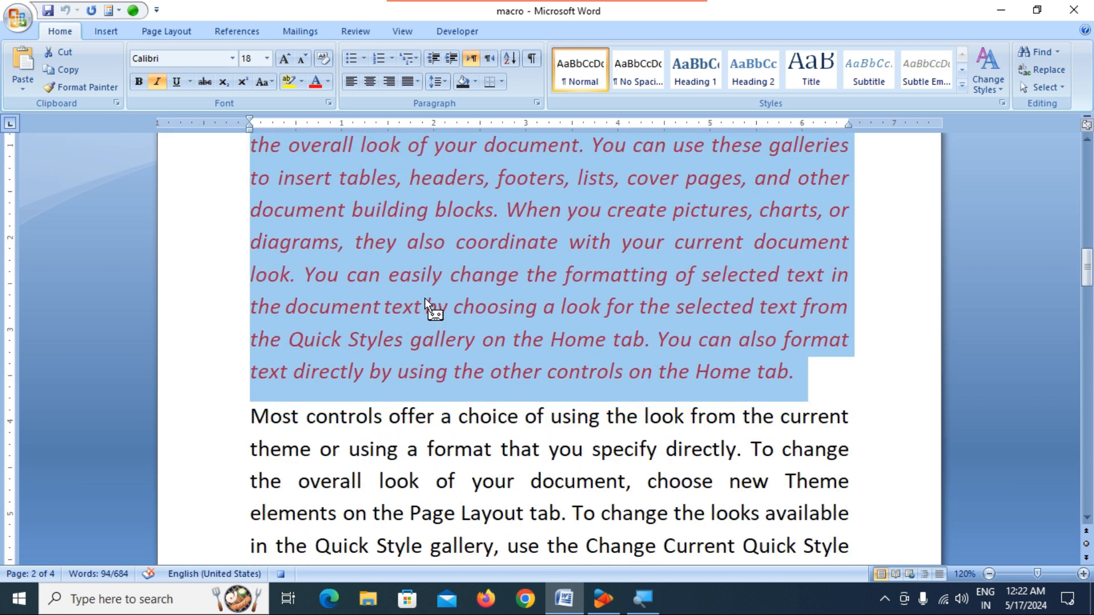
Place the cursor at the start of the "Most controls offer" paragraph and stop recording the macro.
{"action": "key", "text": "Right"}
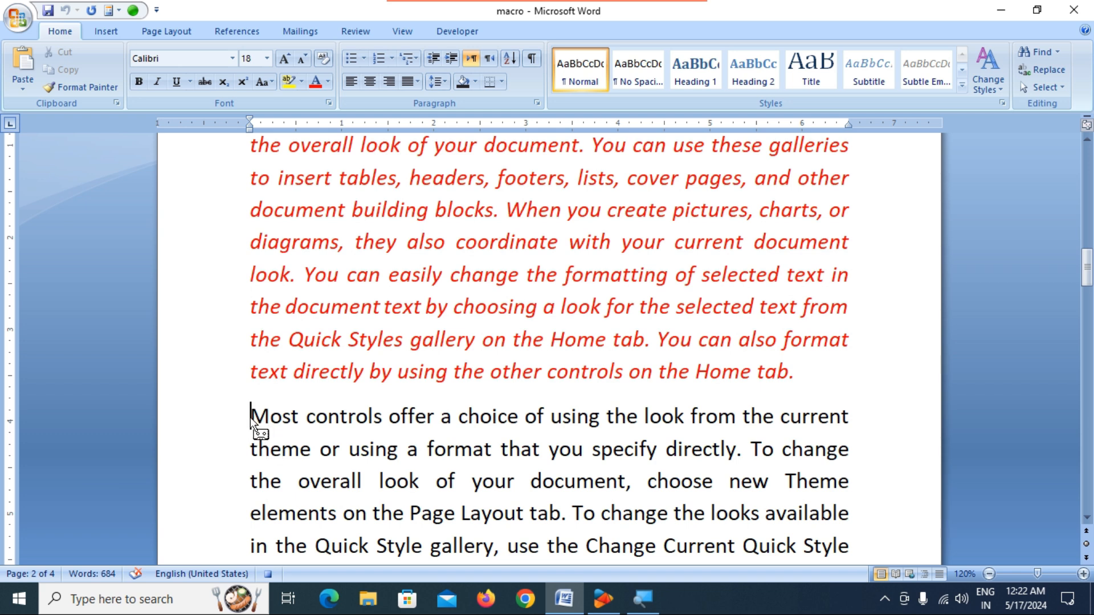
{"action": "left_click", "coordinate": [404, 33]}
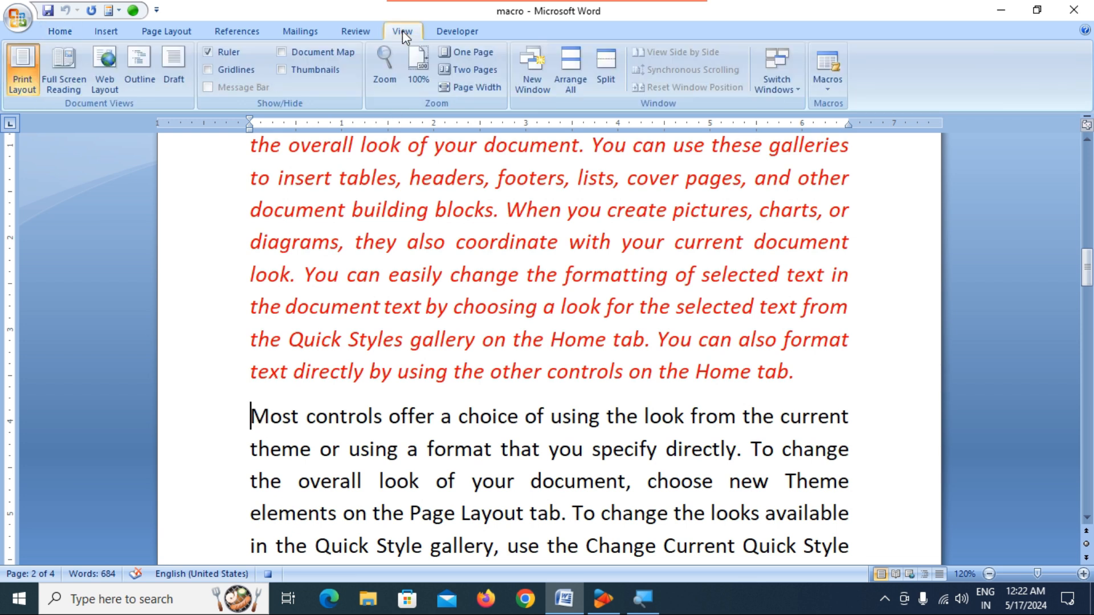
{"action": "left_click", "coordinate": [837, 79]}
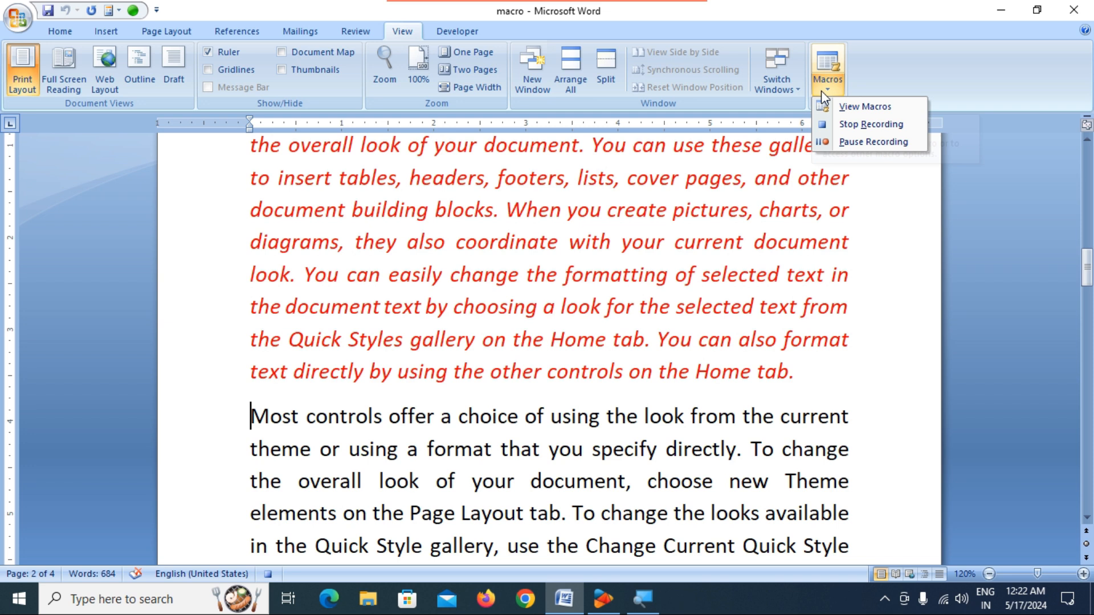
{"action": "left_click", "coordinate": [836, 124]}
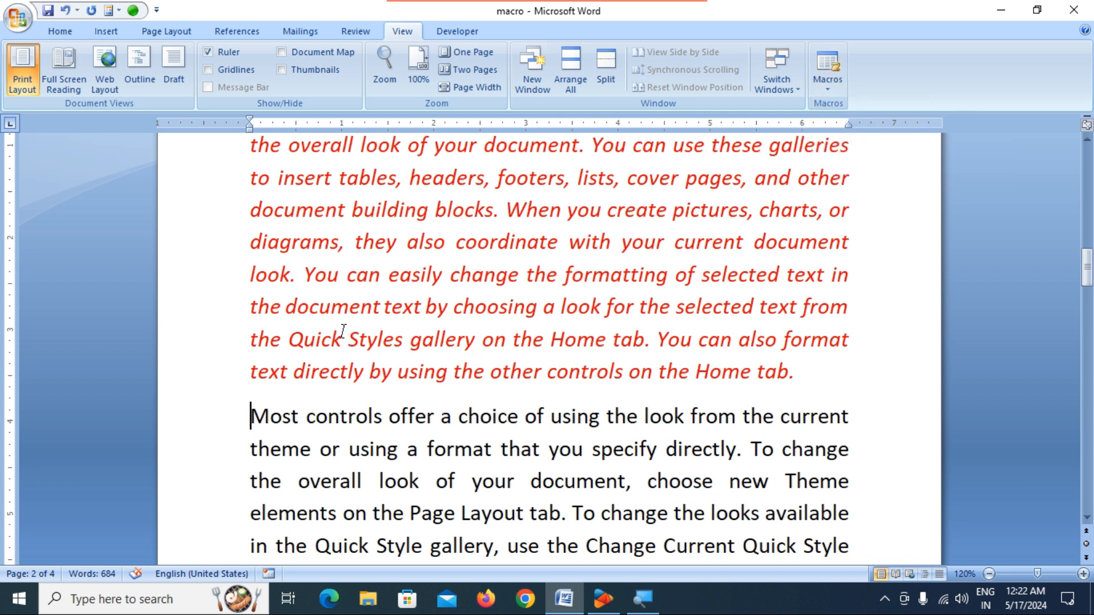
{"action": "scroll", "coordinate": [342, 330], "scroll_direction": "down", "scroll_amount": 3}
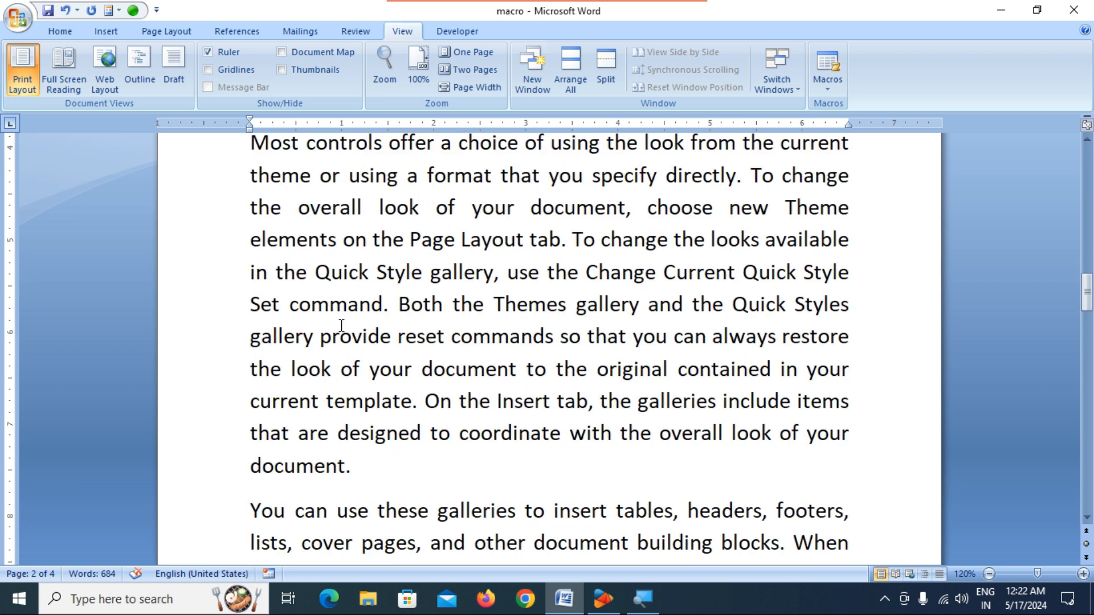
Run the recorded Formatting macro on the paragraph beginning "Most controls offer".
{"action": "scroll", "coordinate": [337, 312], "scroll_direction": "up", "scroll_amount": 5}
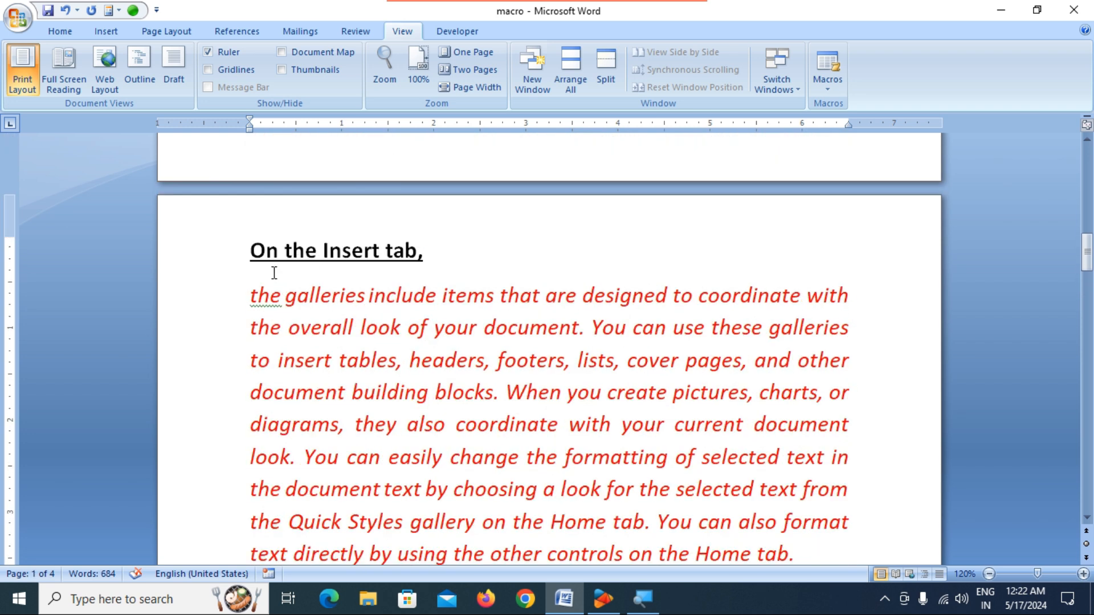
{"action": "scroll", "coordinate": [258, 257], "scroll_direction": "down", "scroll_amount": 4}
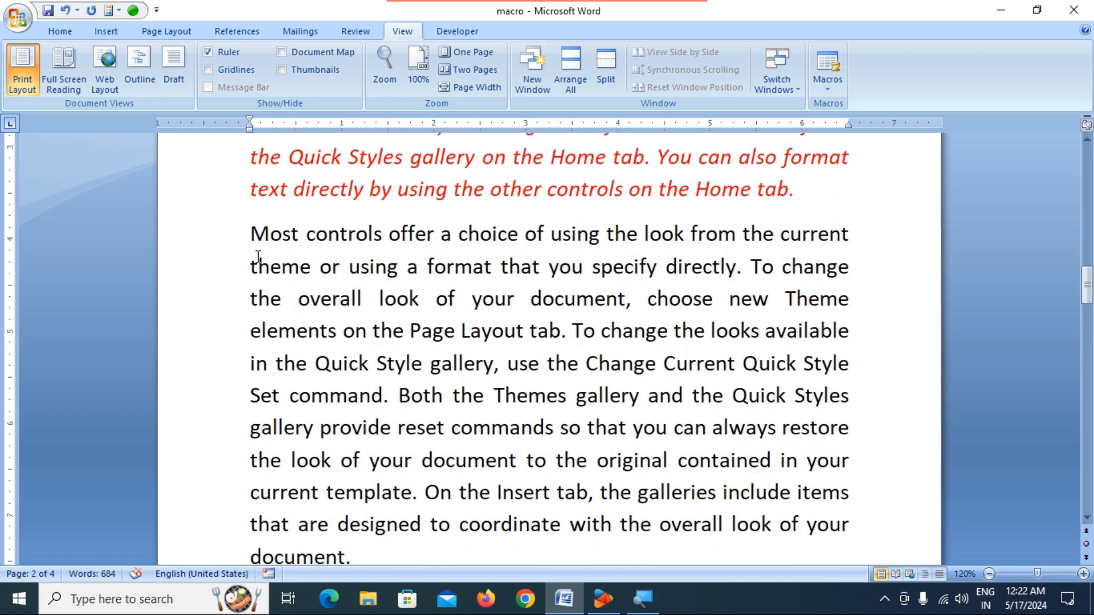
{"action": "scroll", "coordinate": [258, 258], "scroll_direction": "down", "scroll_amount": 9}
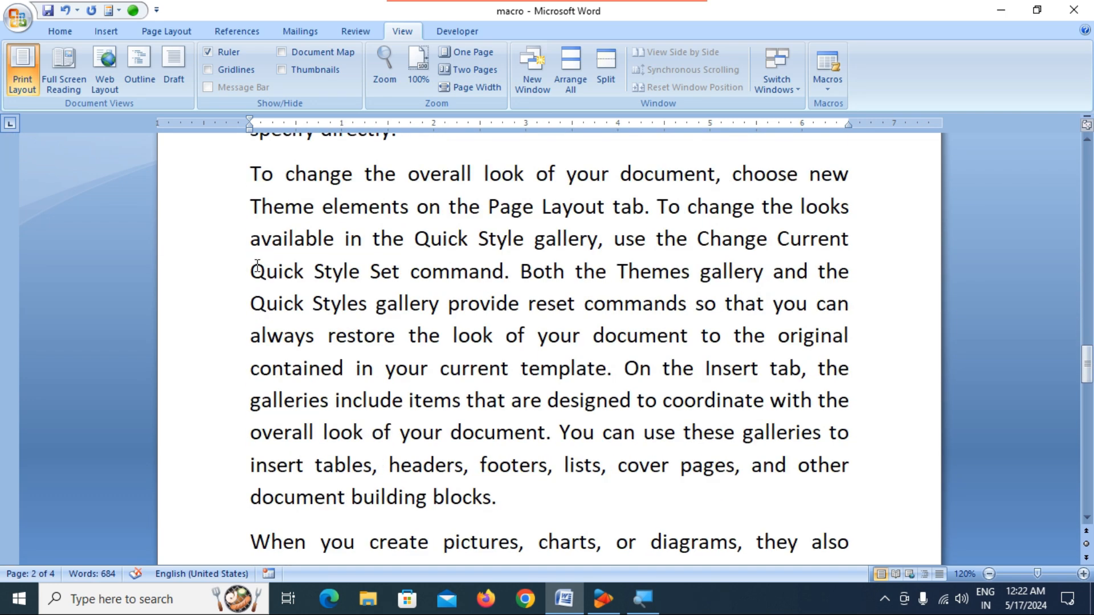
{"action": "scroll", "coordinate": [258, 266], "scroll_direction": "up", "scroll_amount": 6}
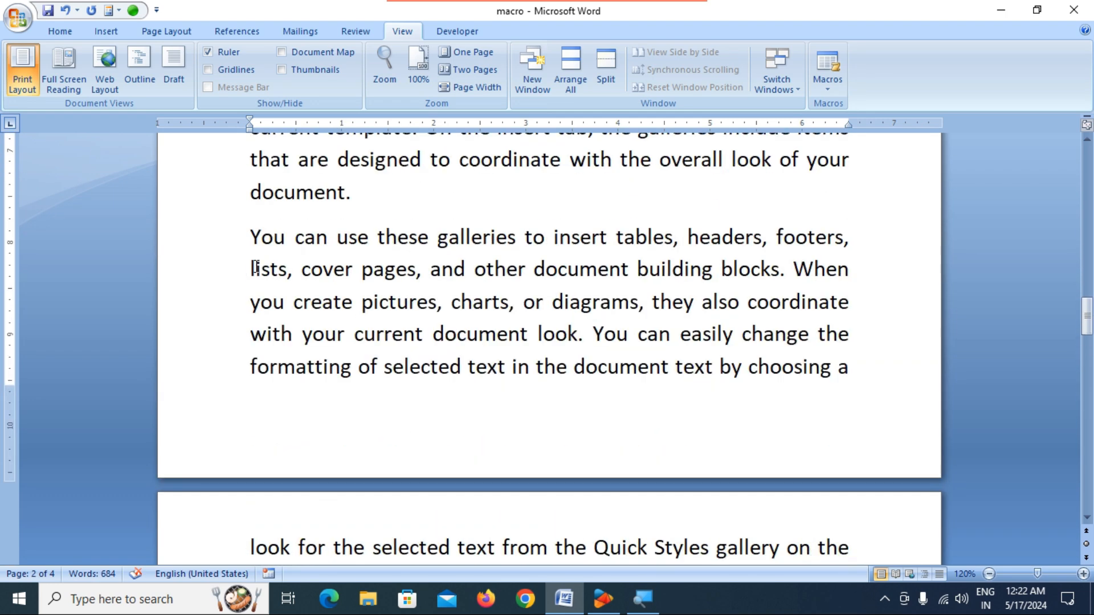
{"action": "scroll", "coordinate": [256, 268], "scroll_direction": "up", "scroll_amount": 3}
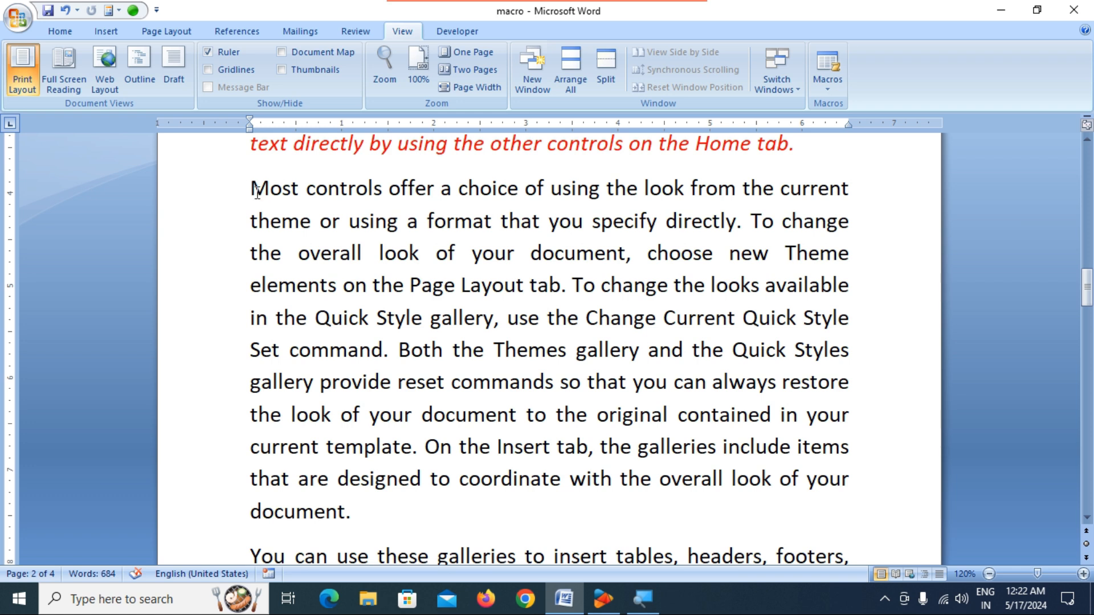
{"action": "left_click", "coordinate": [132, 12]}
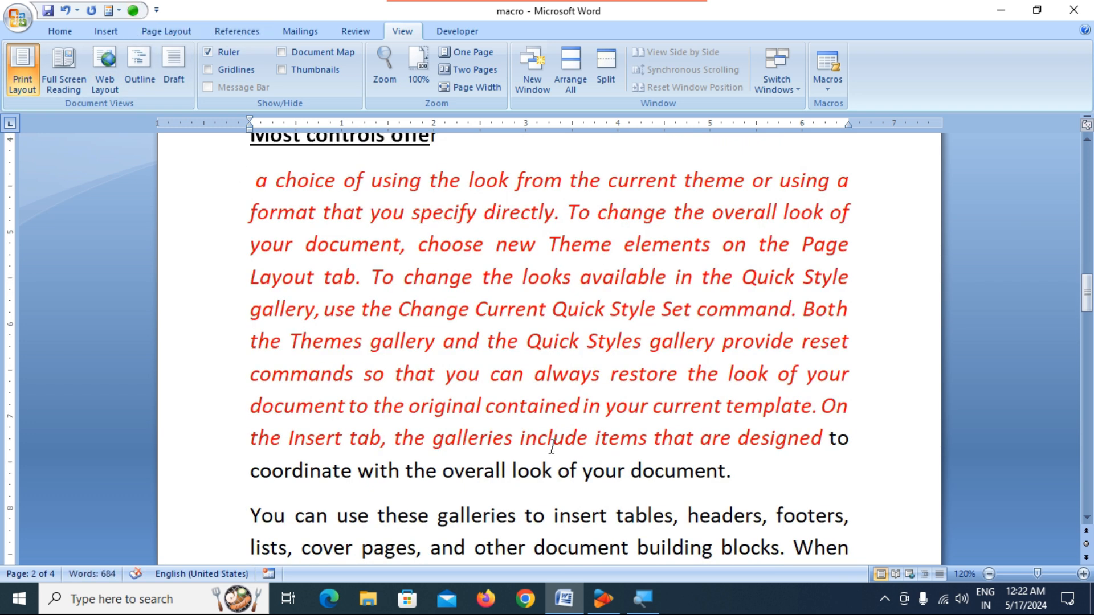
Compare the macro's heading and red italic formatting on the "Most controls offer" paragraph with the originally formatted "On the Insert tab," paragraph.
{"action": "scroll", "coordinate": [556, 399], "scroll_direction": "up", "scroll_amount": 3}
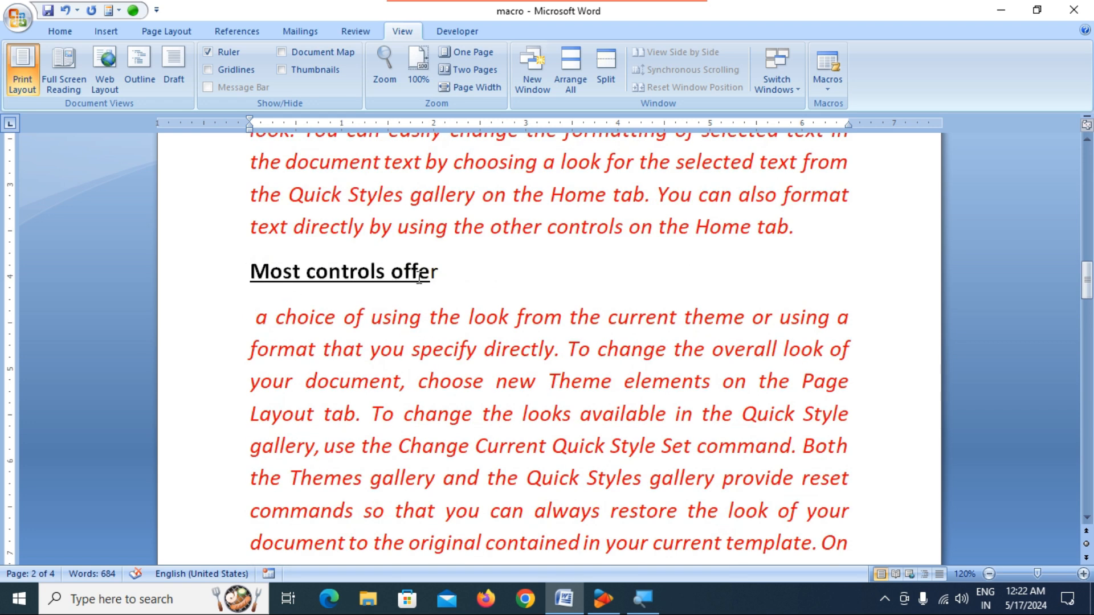
{"action": "scroll", "coordinate": [471, 351], "scroll_direction": "up", "scroll_amount": 3}
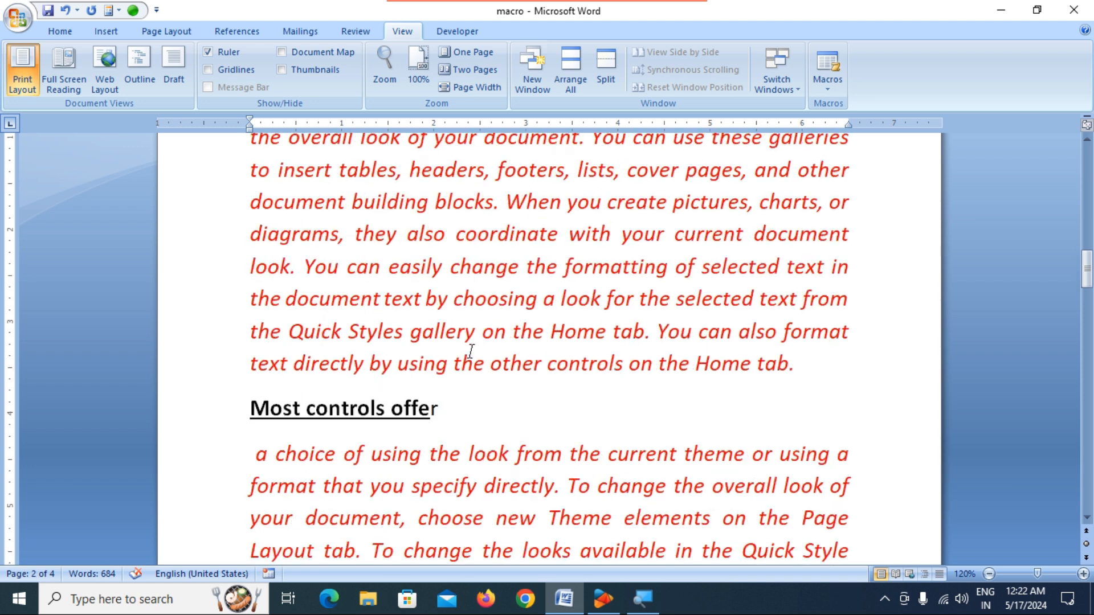
{"action": "scroll", "coordinate": [471, 350], "scroll_direction": "up", "scroll_amount": 5}
{"action": "scroll", "coordinate": [484, 352], "scroll_direction": "down", "scroll_amount": 5}
{"action": "left_click", "coordinate": [798, 370]}
{"action": "scroll", "coordinate": [767, 425], "scroll_direction": "down", "scroll_amount": 2}
{"action": "scroll", "coordinate": [634, 232], "scroll_direction": "up", "scroll_amount": 2}
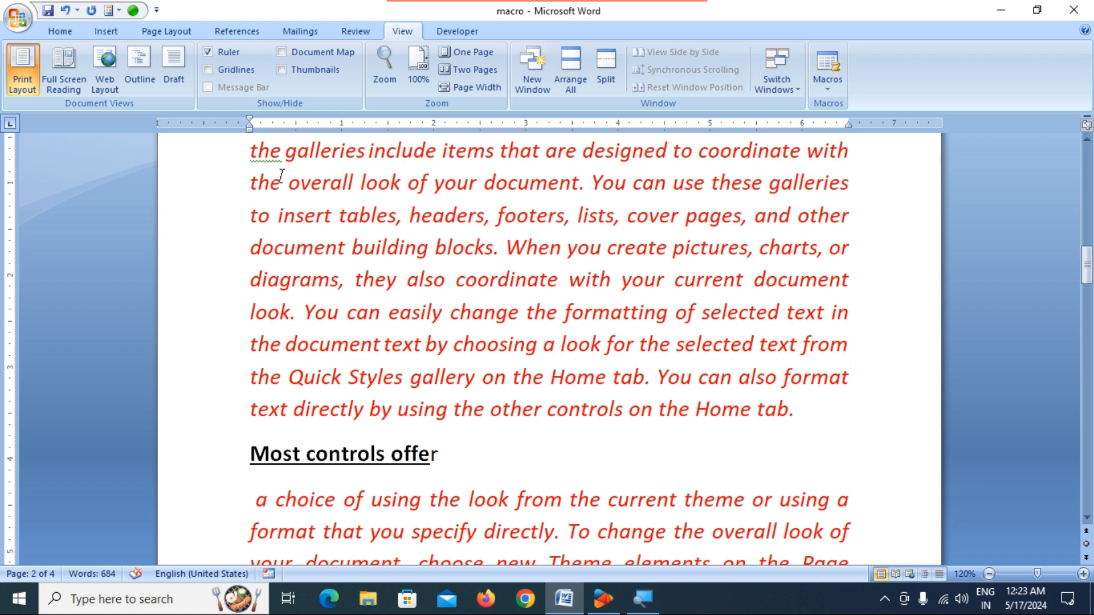
{"action": "scroll", "coordinate": [282, 174], "scroll_direction": "up", "scroll_amount": 1}
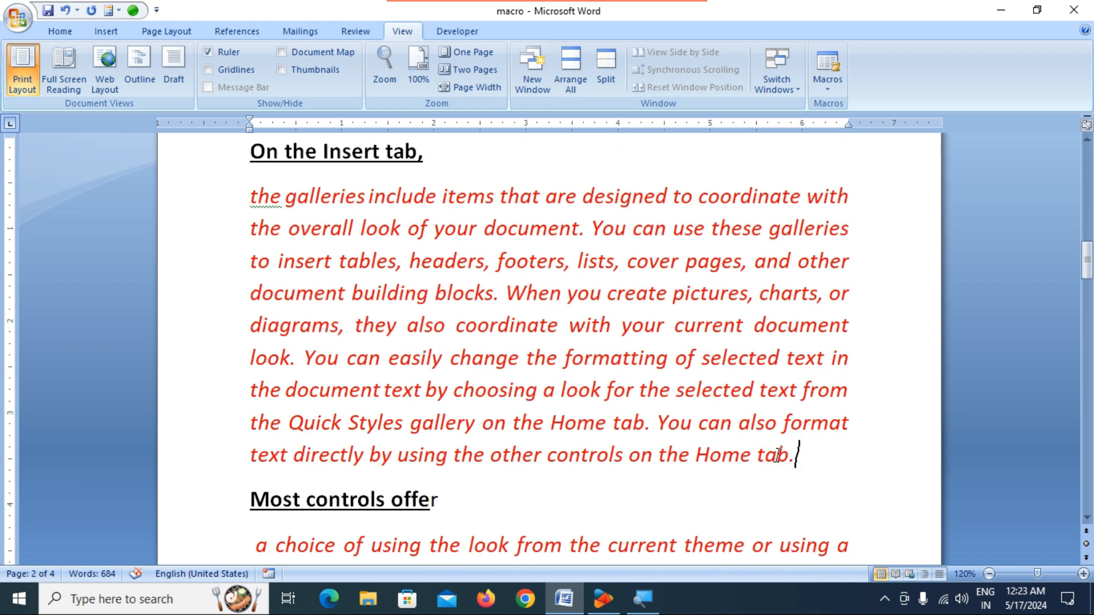
{"action": "scroll", "coordinate": [777, 453], "scroll_direction": "down", "scroll_amount": 3}
{"action": "scroll", "coordinate": [777, 453], "scroll_direction": "down", "scroll_amount": 2}
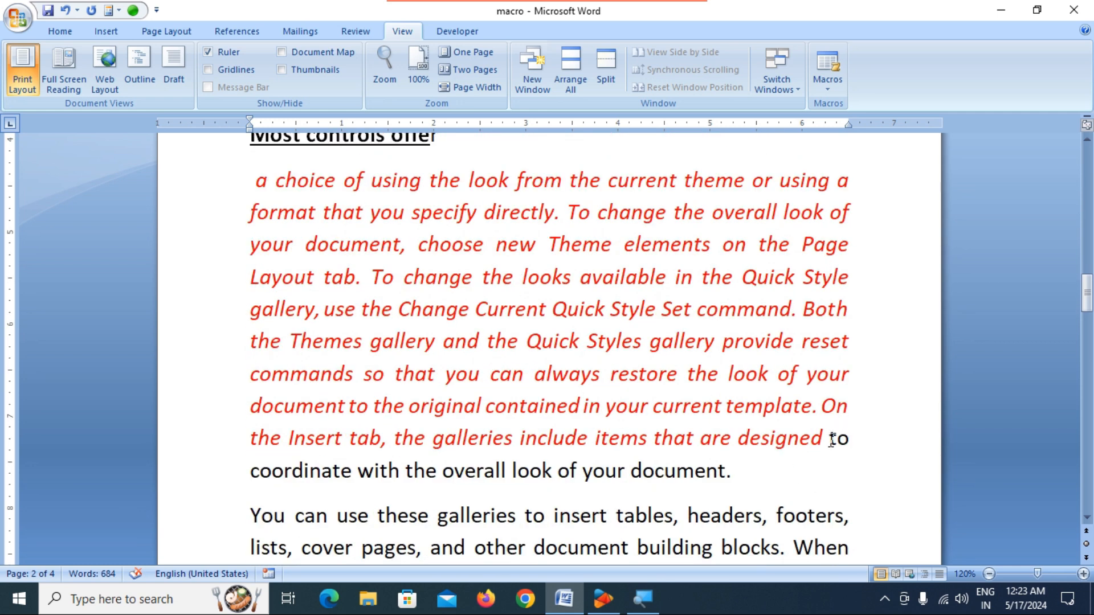
Run the Formatting macro from the start of the "You can use these galleries" paragraph.
{"action": "scroll", "coordinate": [831, 439], "scroll_direction": "down", "scroll_amount": 3}
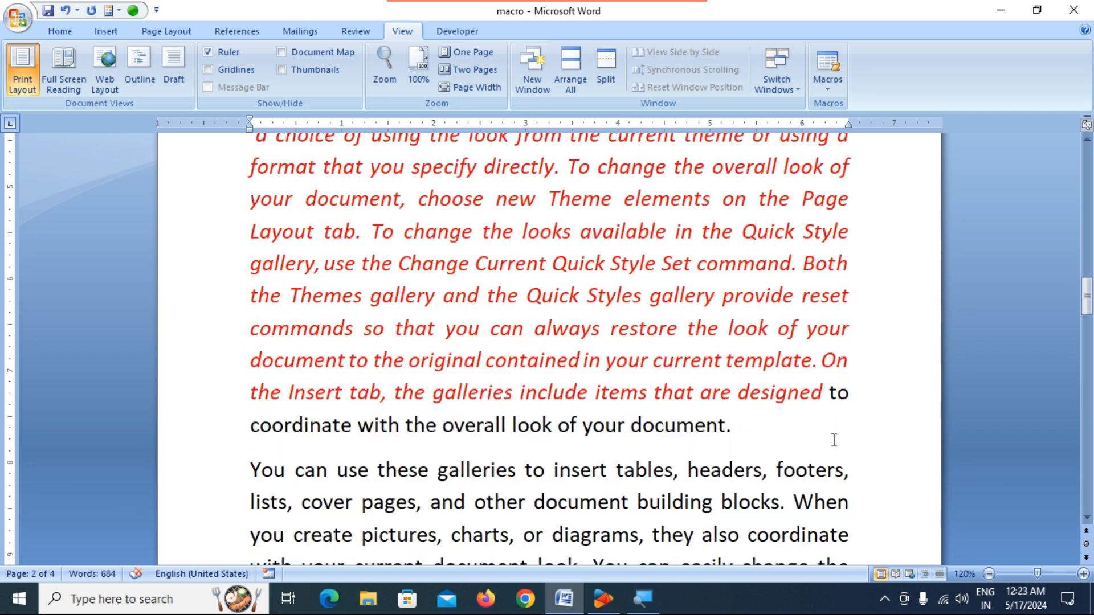
{"action": "left_click", "coordinate": [251, 333]}
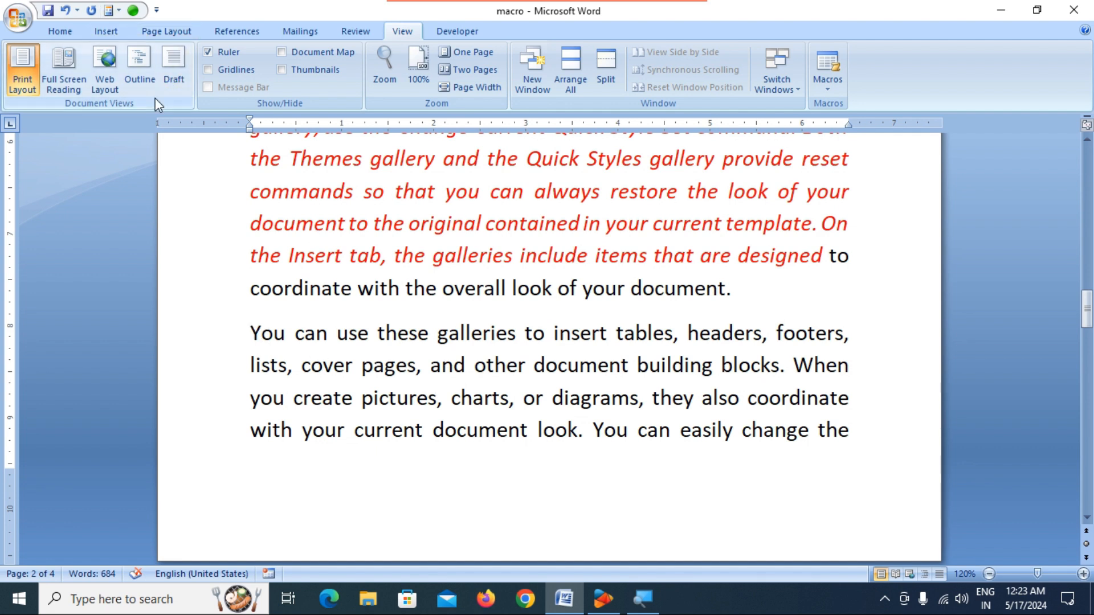
{"action": "left_click", "coordinate": [133, 11]}
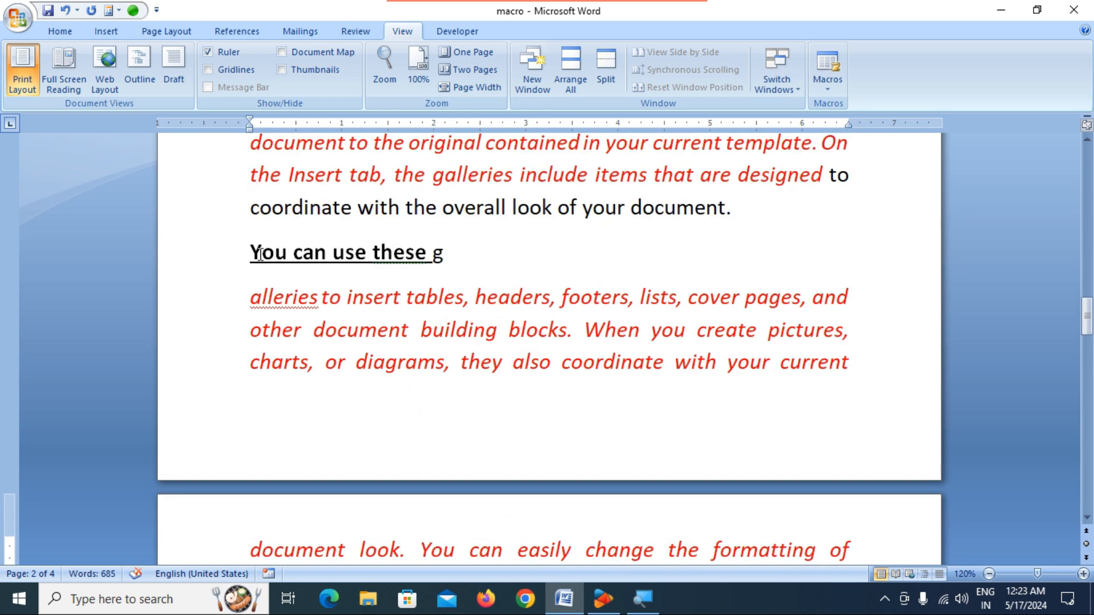
Check the formatted "You can use these" paragraph and run the Formatting macro from the start of "To change the overall look".
{"action": "scroll", "coordinate": [259, 252], "scroll_direction": "up", "scroll_amount": 1}
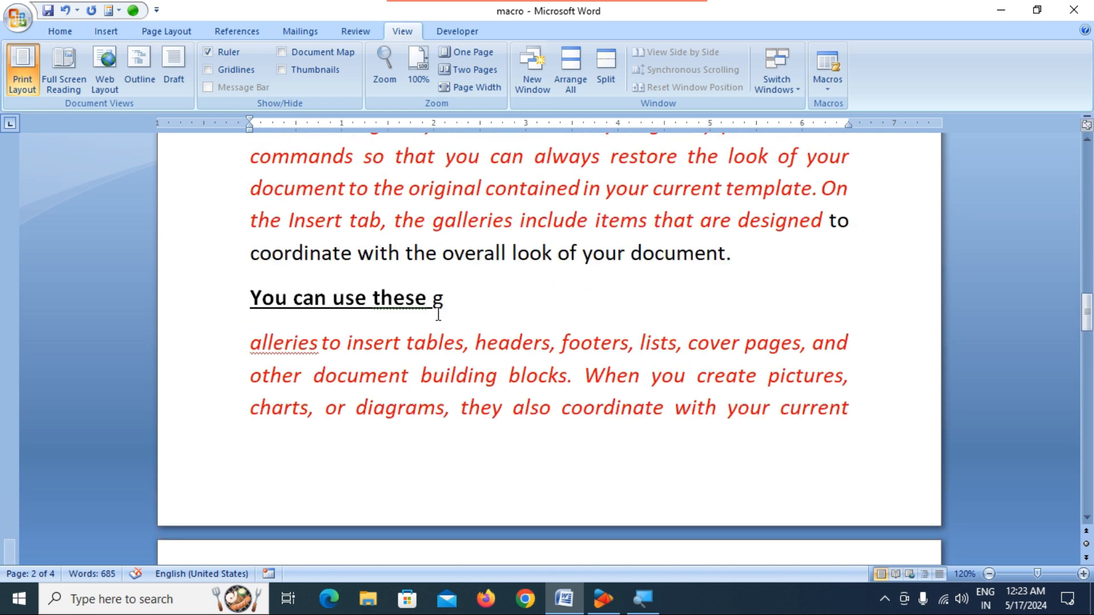
{"action": "scroll", "coordinate": [336, 375], "scroll_direction": "down", "scroll_amount": 9}
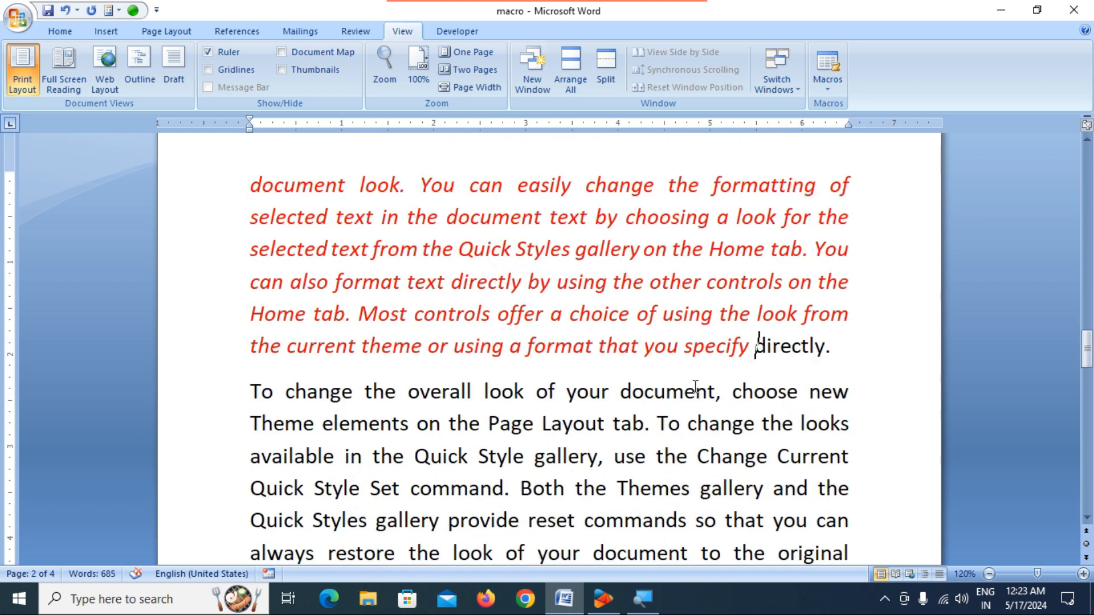
{"action": "scroll", "coordinate": [271, 399], "scroll_direction": "down", "scroll_amount": 3}
{"action": "left_click", "coordinate": [251, 255]}
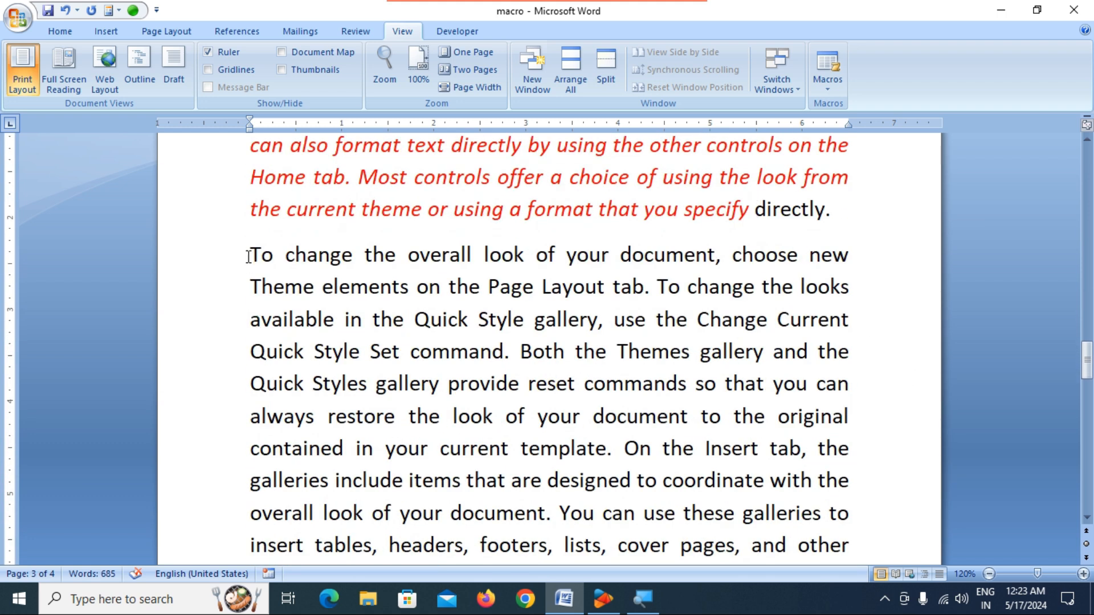
{"action": "left_click", "coordinate": [134, 10]}
Apply the Formatting macro to the last paragraph, starting before "When you create pictures".
{"action": "scroll", "coordinate": [370, 239], "scroll_direction": "up", "scroll_amount": 1}
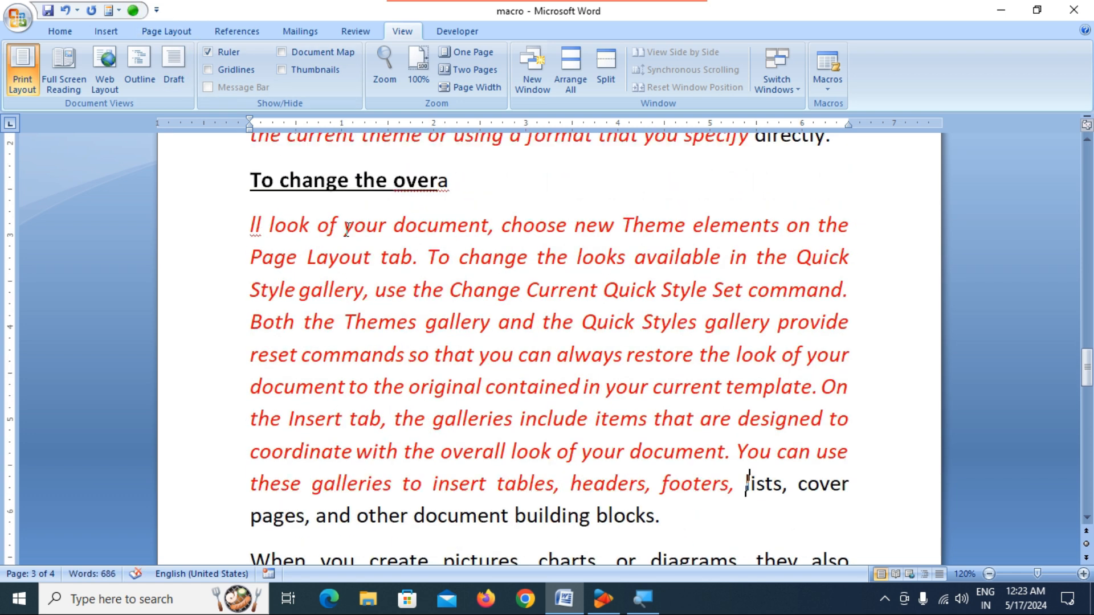
{"action": "scroll", "coordinate": [476, 255], "scroll_direction": "down", "scroll_amount": 8}
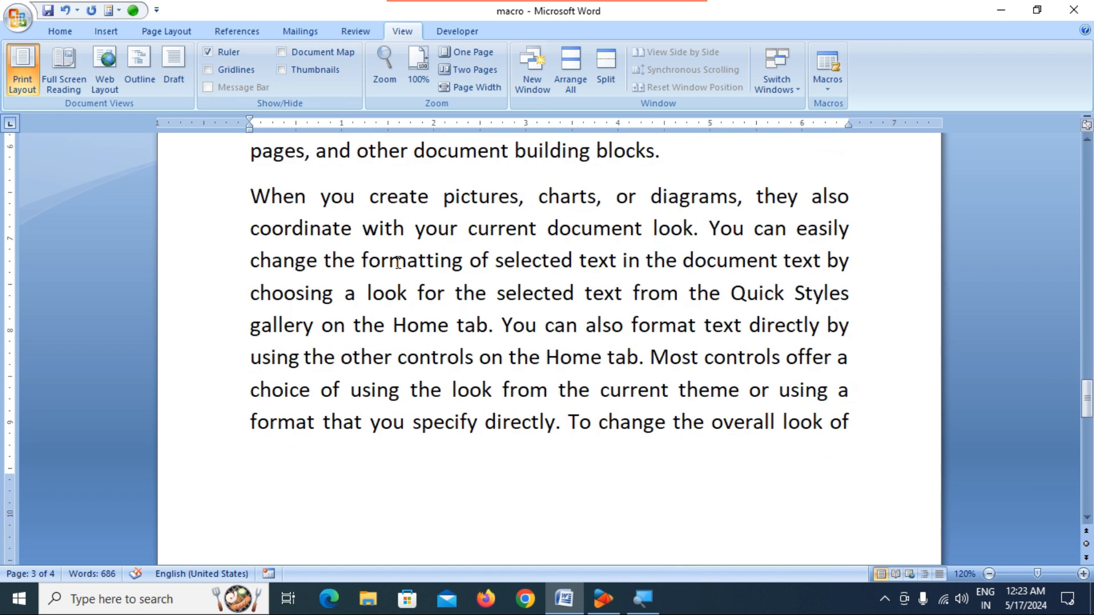
{"action": "left_click", "coordinate": [250, 201]}
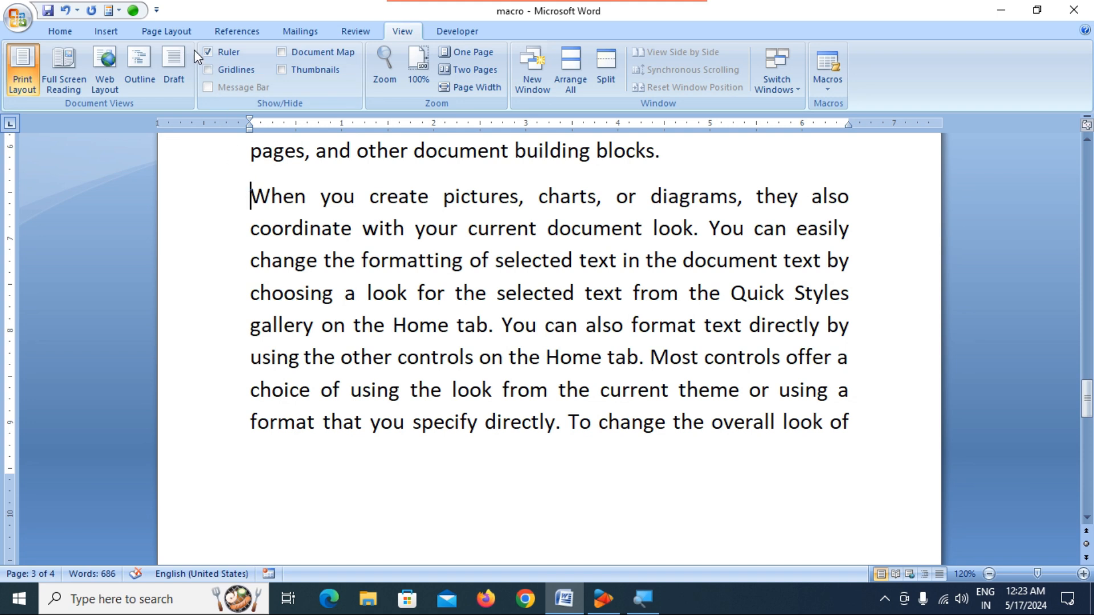
{"action": "left_click", "coordinate": [133, 11]}
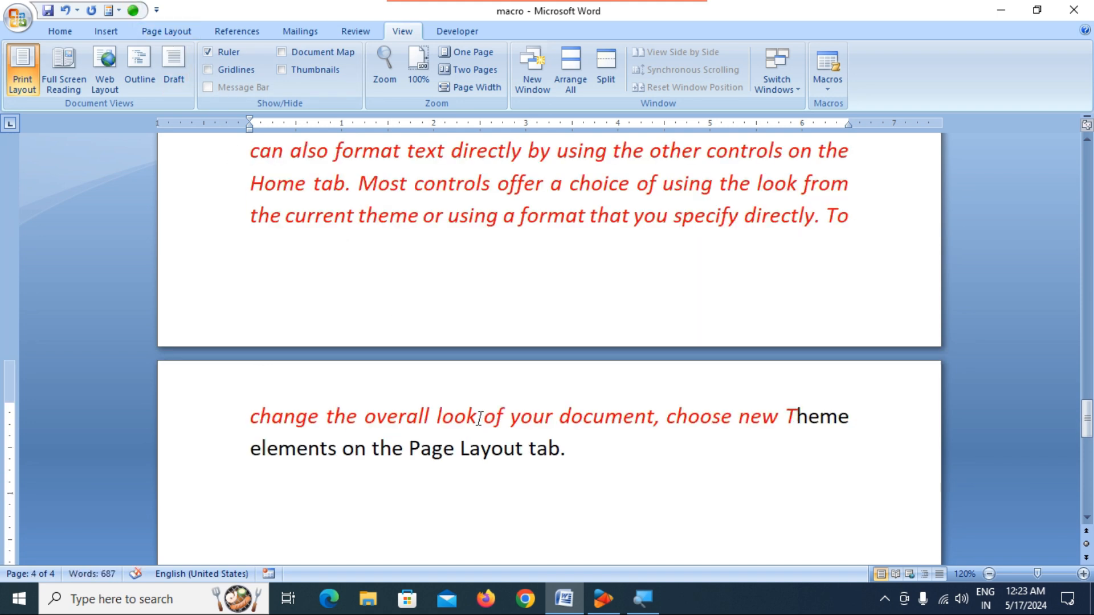
Review the macro-formatted paragraphs and the tables above them, back to the Hindi introduction on the first page.
{"action": "scroll", "coordinate": [477, 416], "scroll_direction": "up", "scroll_amount": 7}
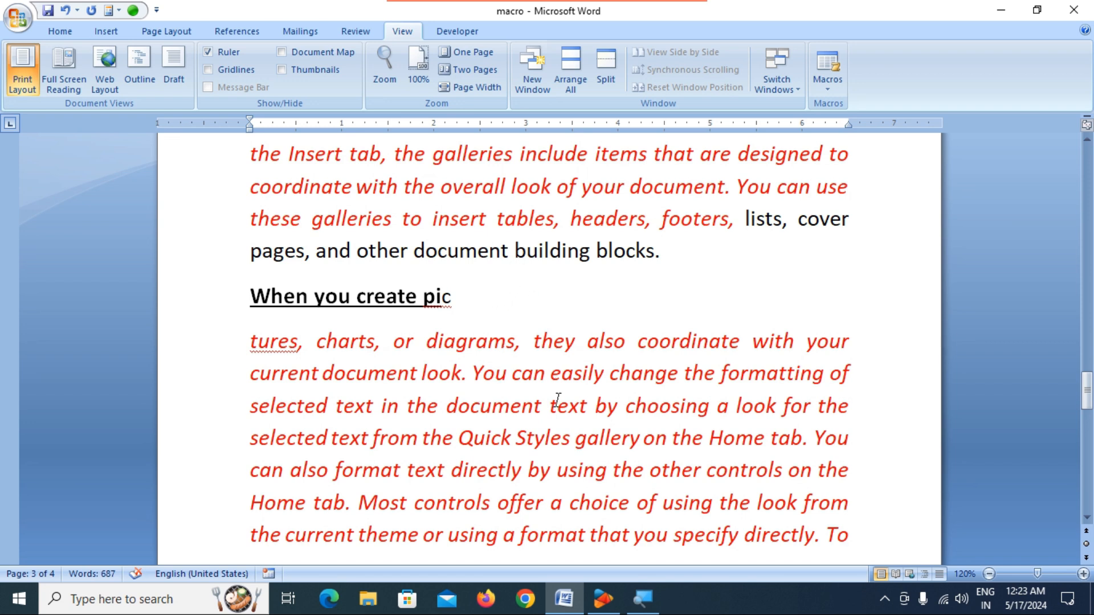
{"action": "scroll", "coordinate": [555, 399], "scroll_direction": "up", "scroll_amount": 6}
{"action": "scroll", "coordinate": [546, 390], "scroll_direction": "up", "scroll_amount": 15}
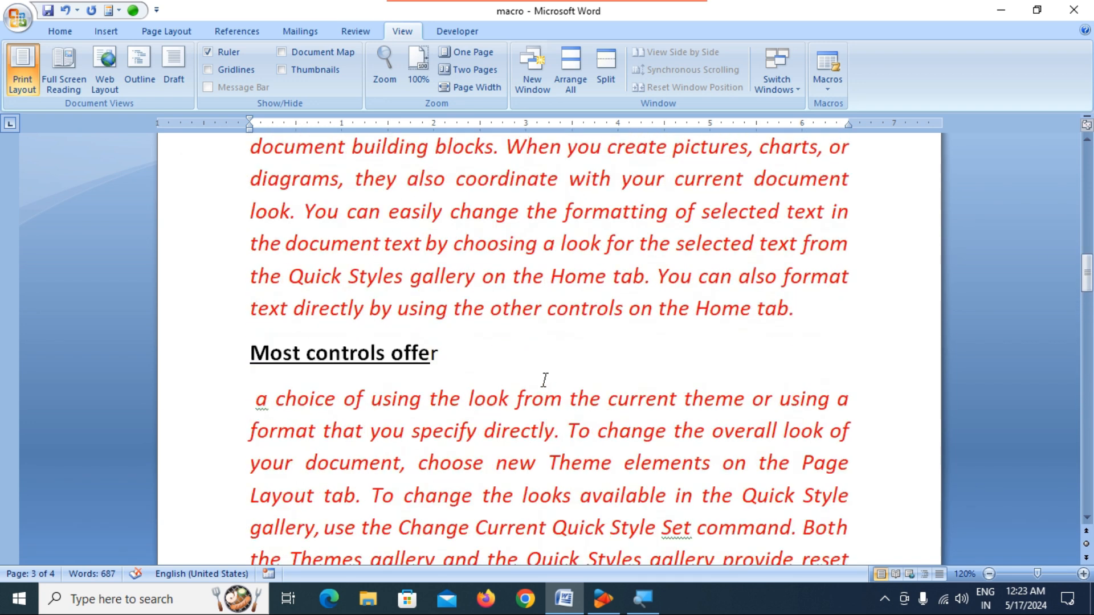
{"action": "scroll", "coordinate": [533, 362], "scroll_direction": "up", "scroll_amount": 4}
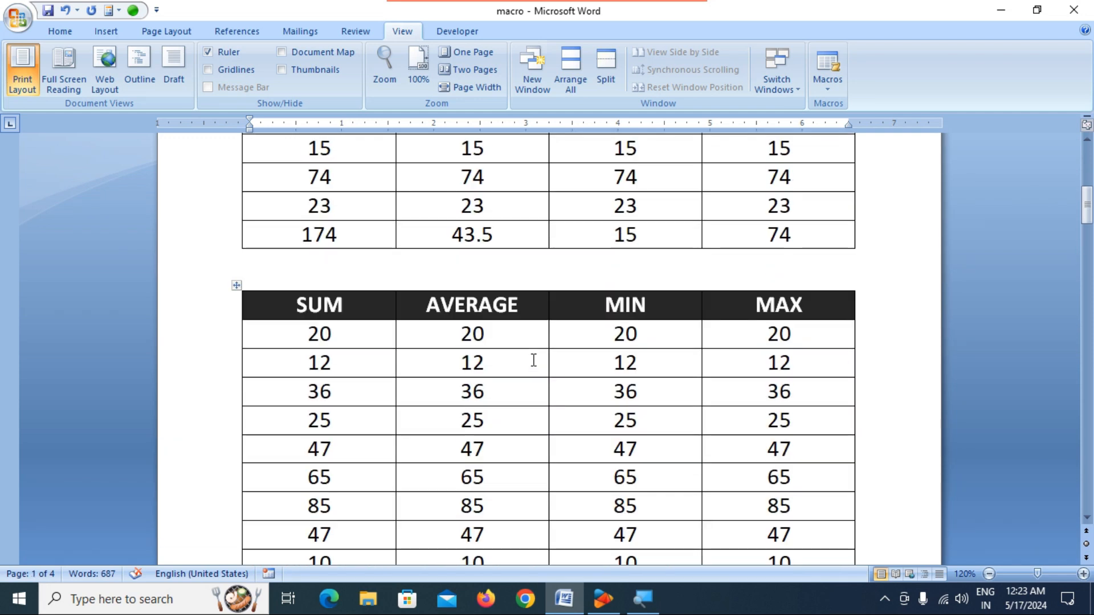
{"action": "scroll", "coordinate": [570, 377], "scroll_direction": "up", "scroll_amount": 1}
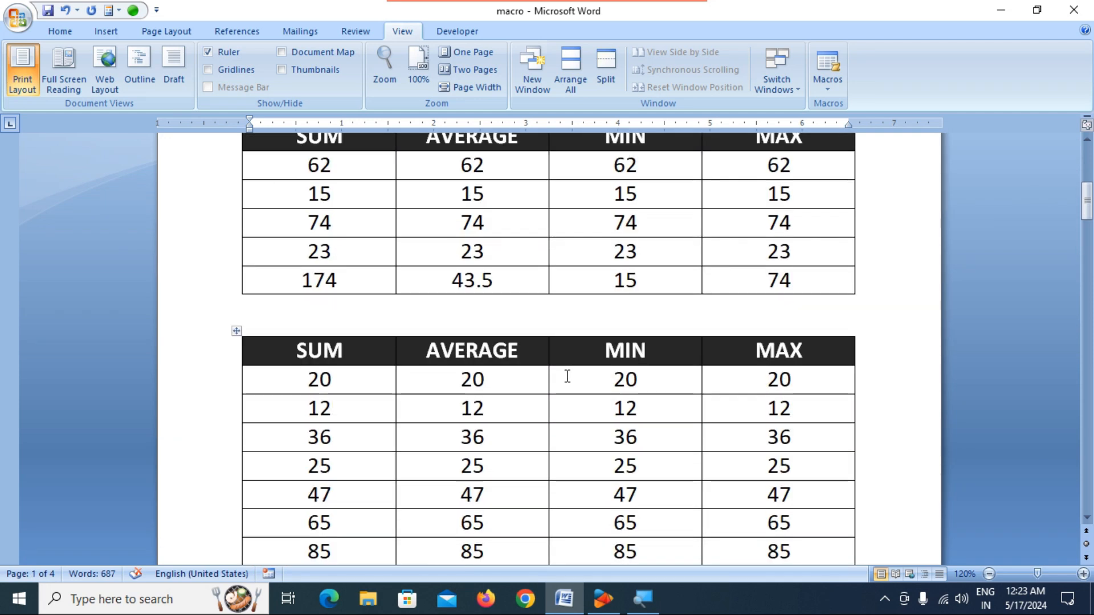
{"action": "scroll", "coordinate": [558, 370], "scroll_direction": "up", "scroll_amount": 3}
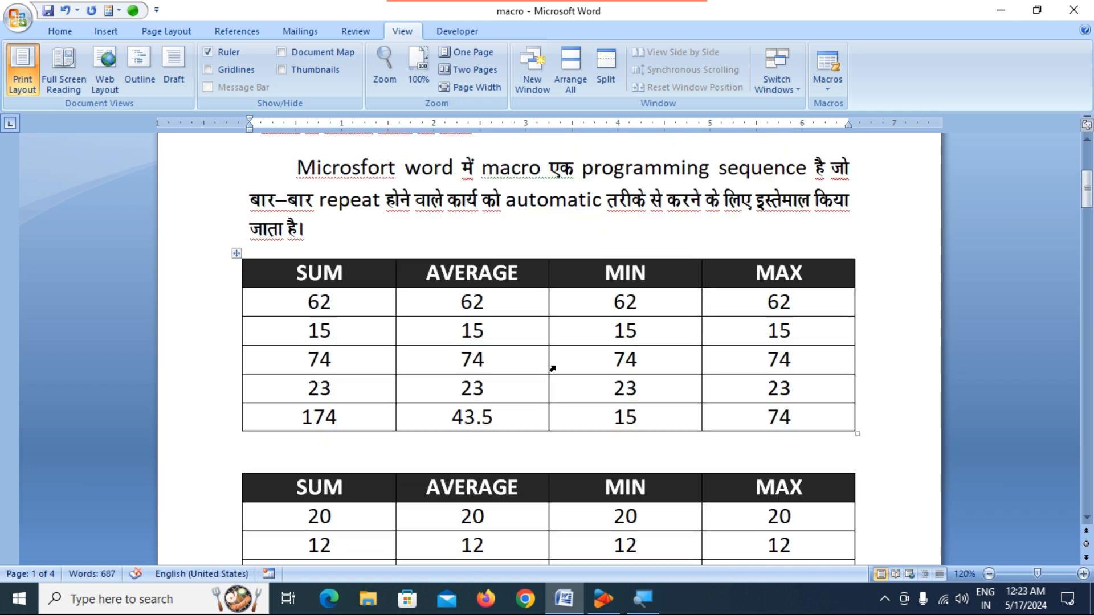
{"action": "scroll", "coordinate": [551, 369], "scroll_direction": "up", "scroll_amount": 4}
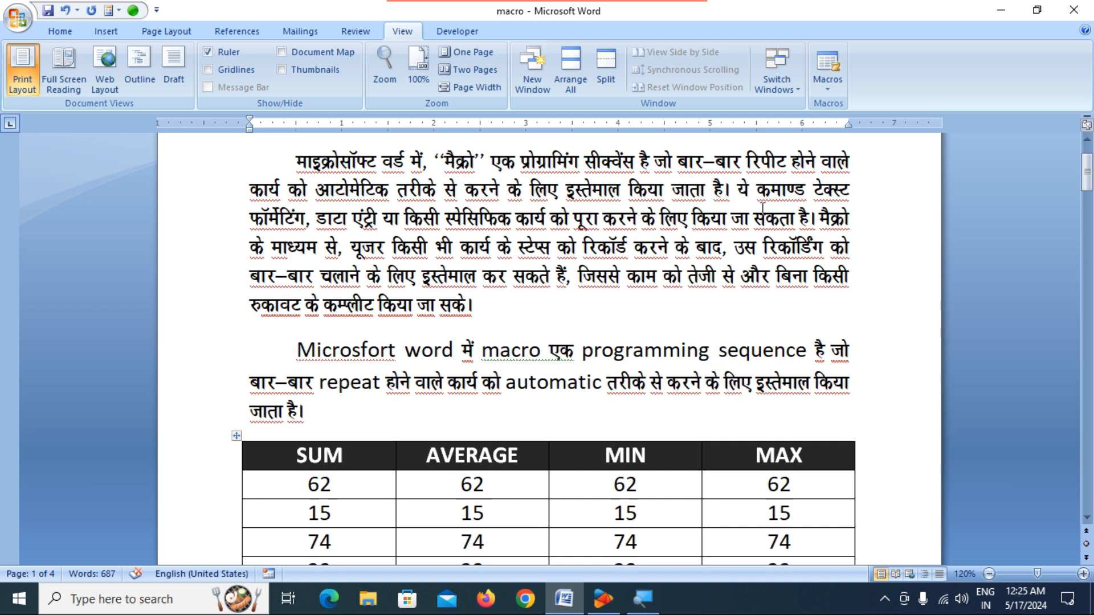
Show the available macro commands for viewing or recording macros.
{"action": "left_click", "coordinate": [833, 87]}
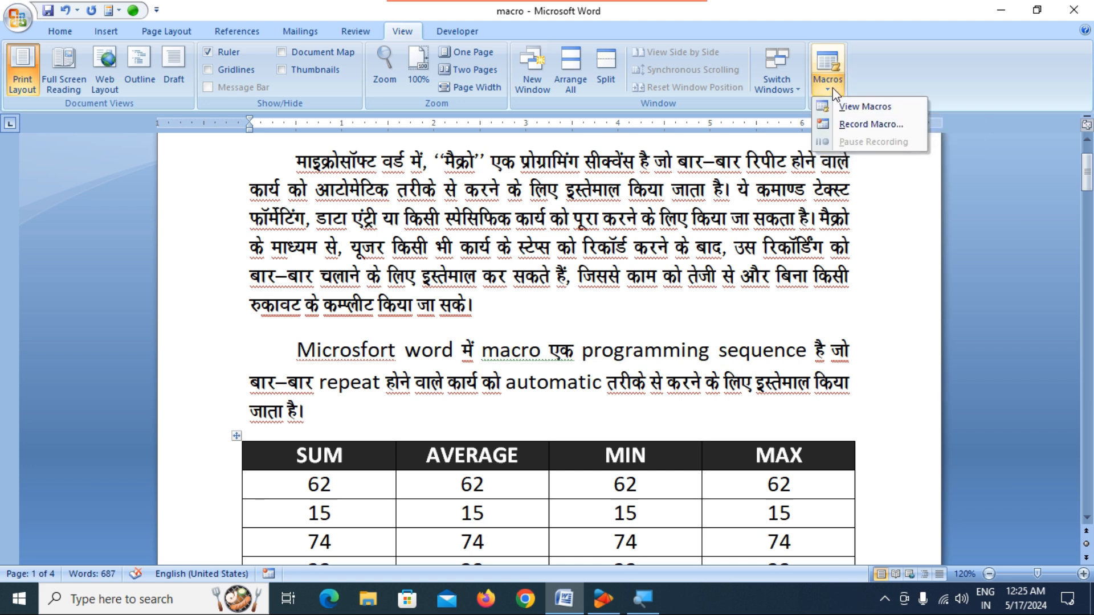